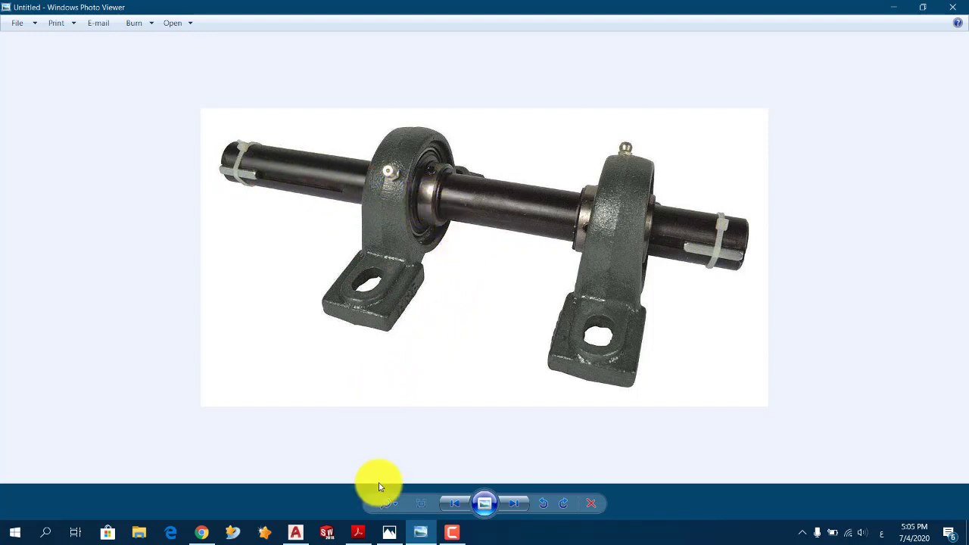
Close the plummer block photo to reveal the 40 mm bearing assembly drawing.
{"action": "left_click", "coordinate": [952, 8]}
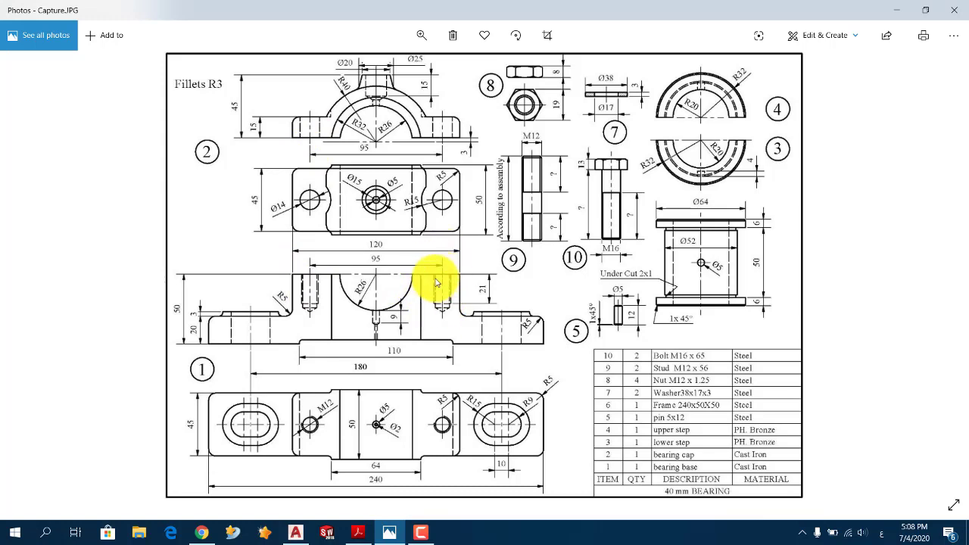
Bring Tutorial (8).pdf forward and scroll to its 10-item parts list and required drawing items.
{"action": "left_click", "coordinate": [360, 531]}
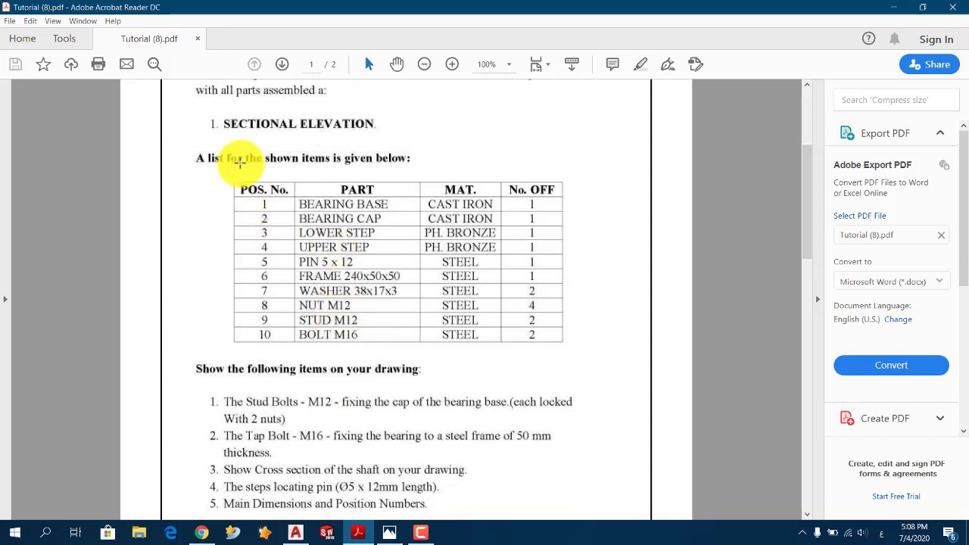
{"action": "scroll", "coordinate": [249, 160], "scroll_direction": "up", "scroll_amount": 1}
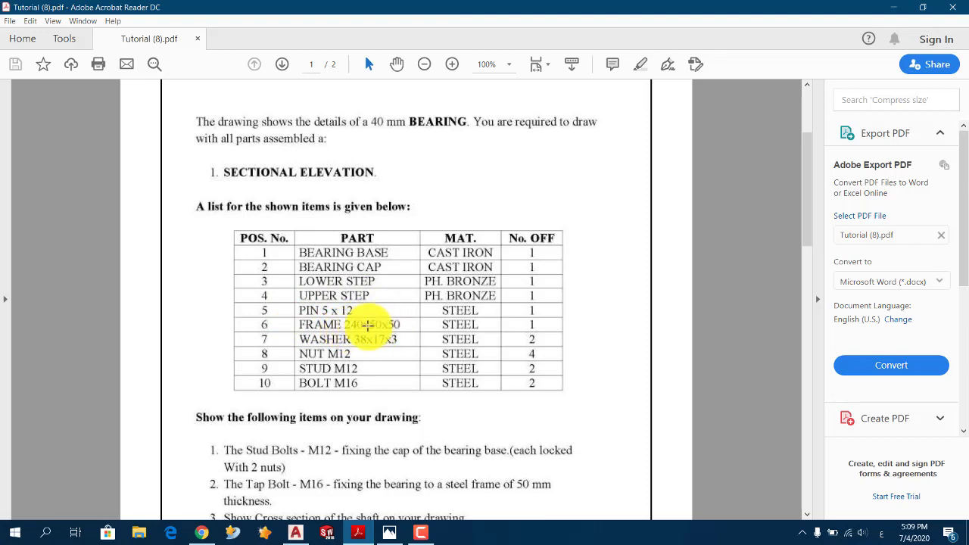
{"action": "key", "text": "alt+Tab"}
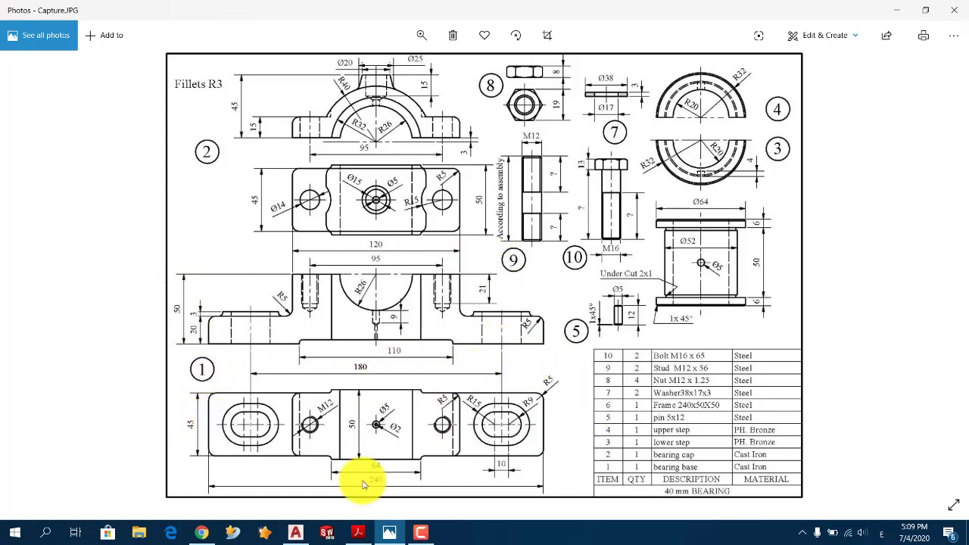
{"action": "left_click", "coordinate": [357, 532]}
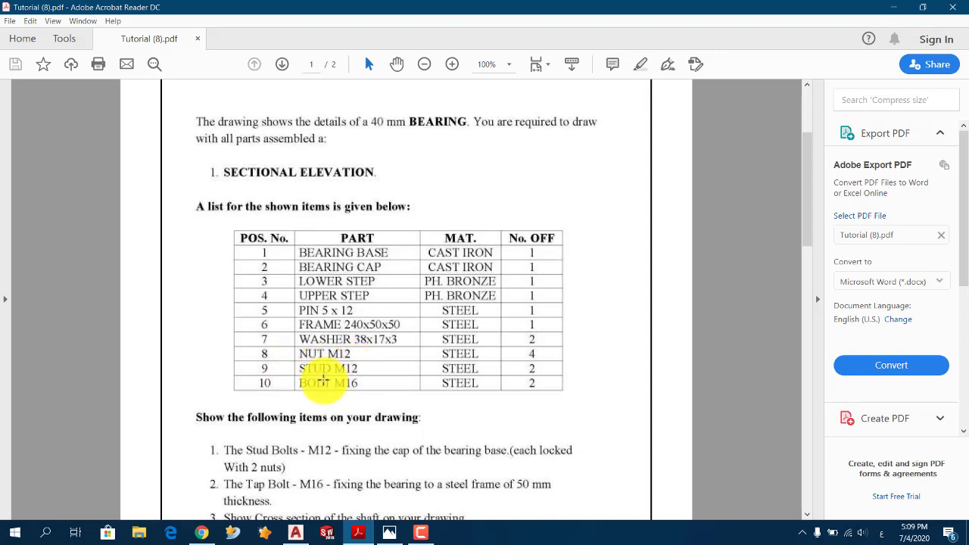
{"action": "scroll", "coordinate": [211, 327], "scroll_direction": "down", "scroll_amount": 1}
{"action": "scroll", "coordinate": [215, 327], "scroll_direction": "down", "scroll_amount": 3}
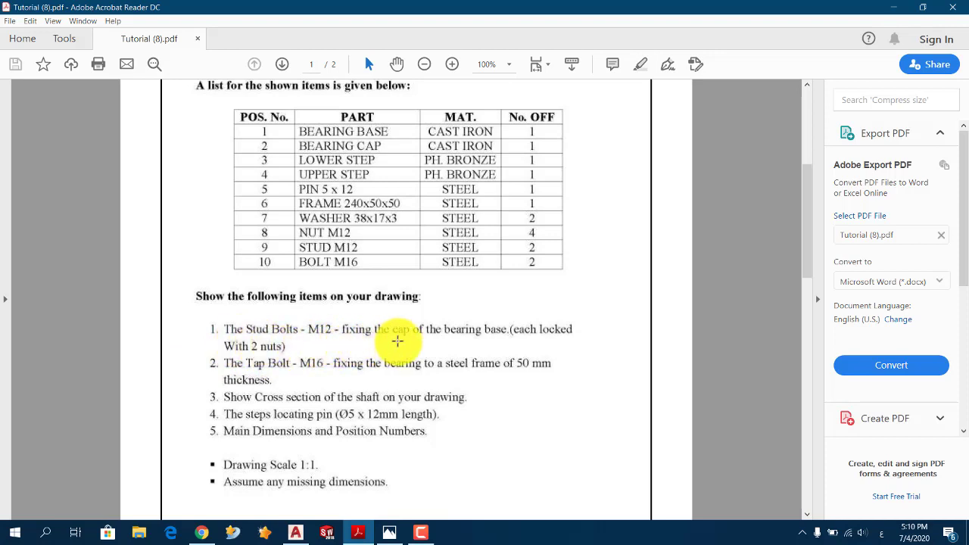
Compare the tutorial's requirements against Capture.JPG, ending with the bearing drawing in front.
{"action": "left_click", "coordinate": [389, 530]}
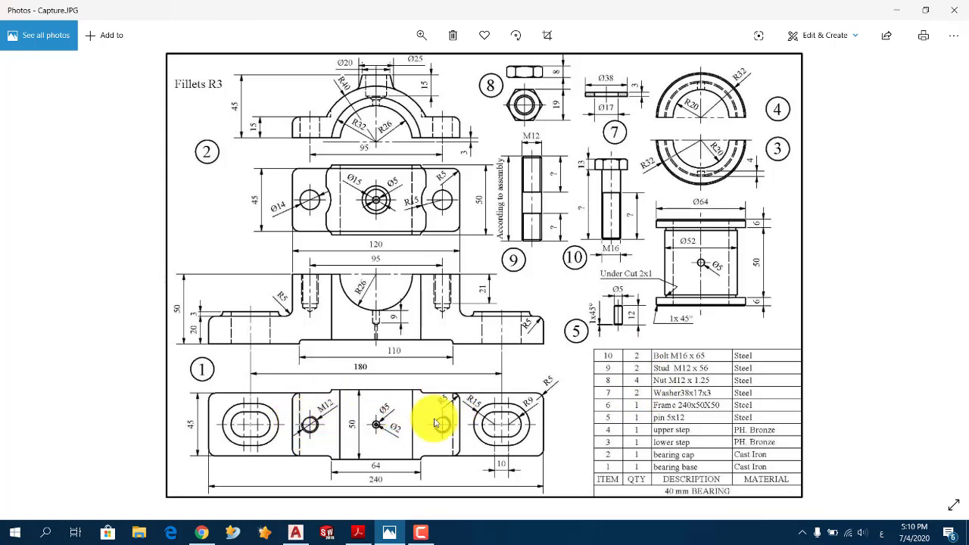
{"action": "left_click", "coordinate": [358, 530]}
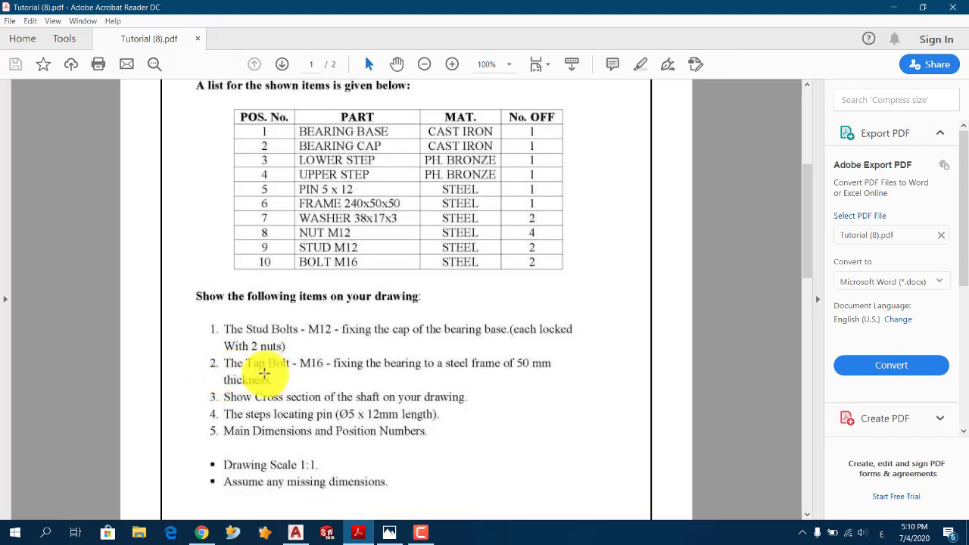
{"action": "left_click", "coordinate": [389, 532]}
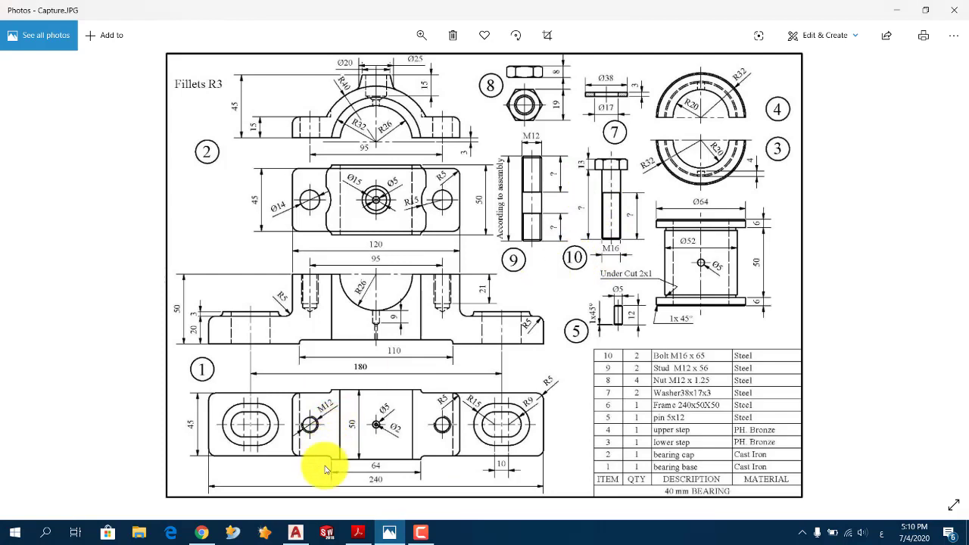
{"action": "key", "text": "alt+Tab"}
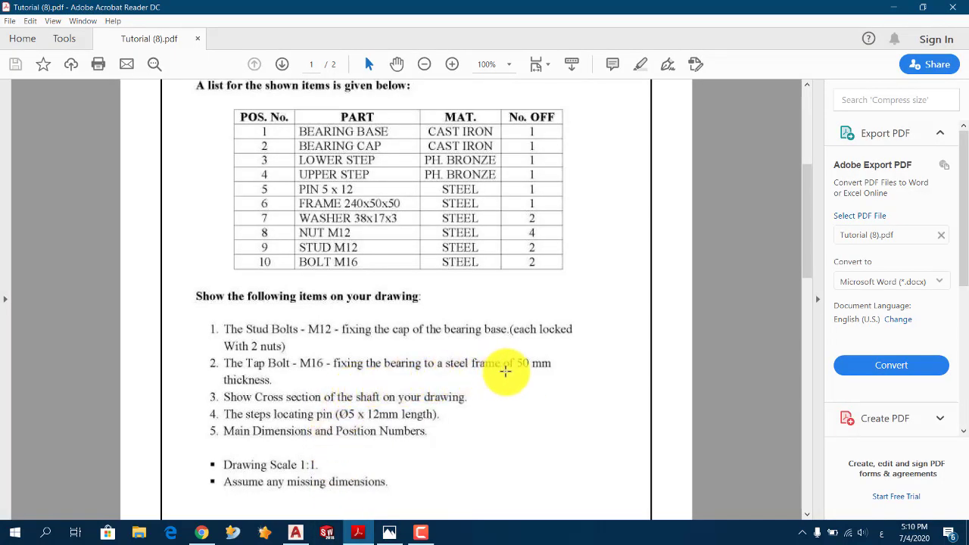
{"action": "key", "text": "alt+Tab"}
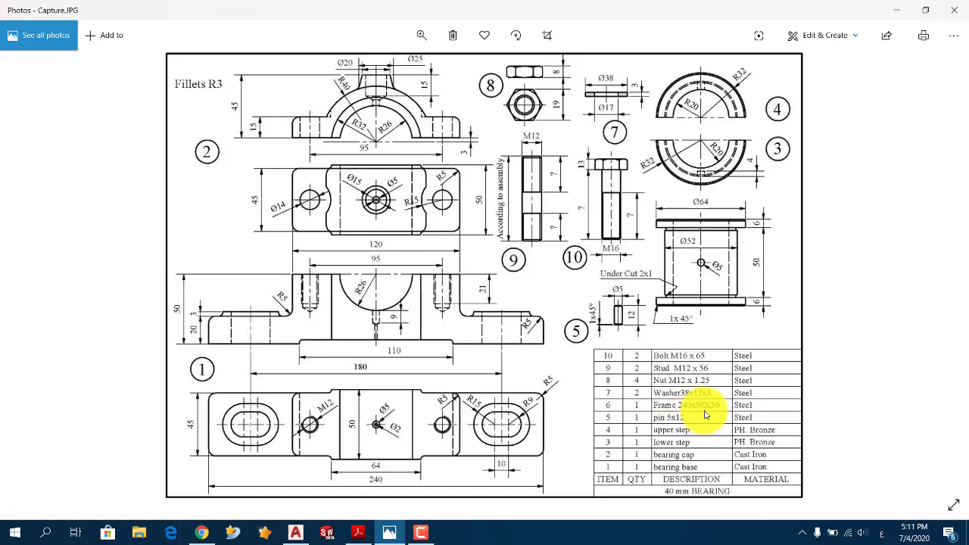
Review the tutorial notes and bearing drawing once more, then bring Layout Template.dwg in AutoCAD forward.
{"action": "left_click", "coordinate": [366, 535]}
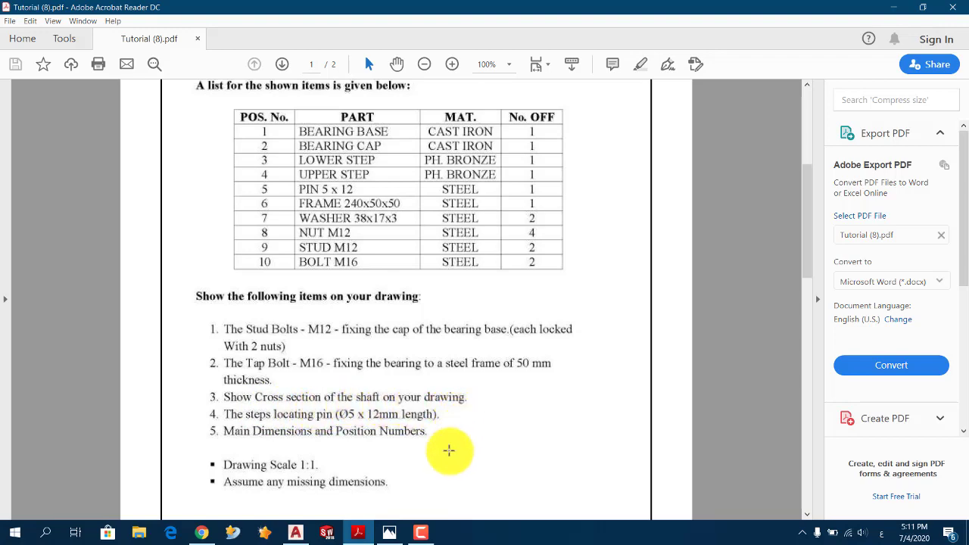
{"action": "left_click", "coordinate": [389, 532]}
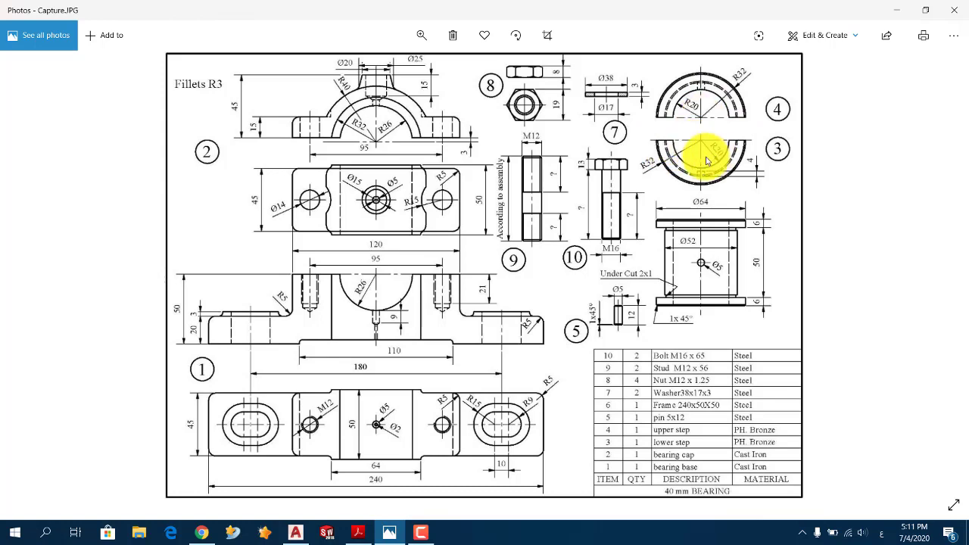
{"action": "left_click", "coordinate": [358, 532]}
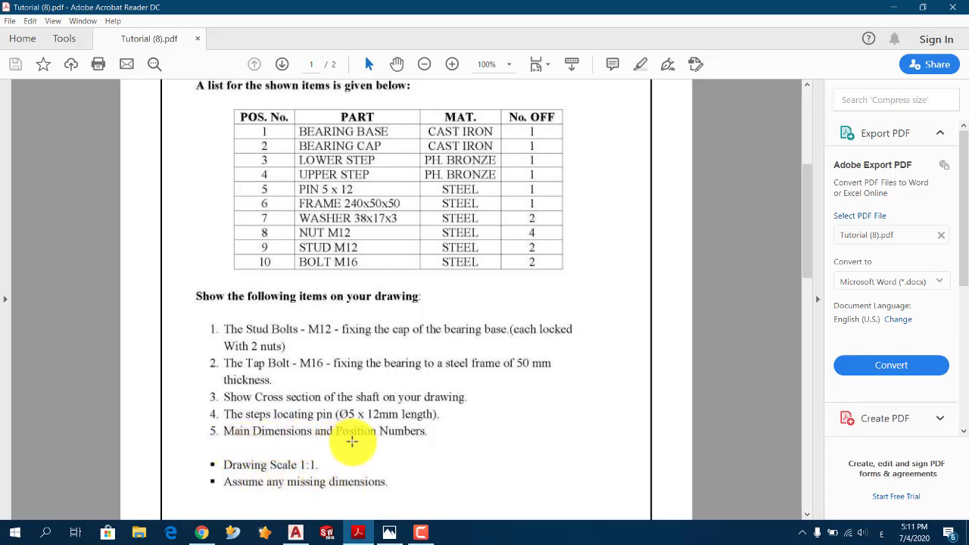
{"action": "scroll", "coordinate": [371, 450], "scroll_direction": "down", "scroll_amount": 2}
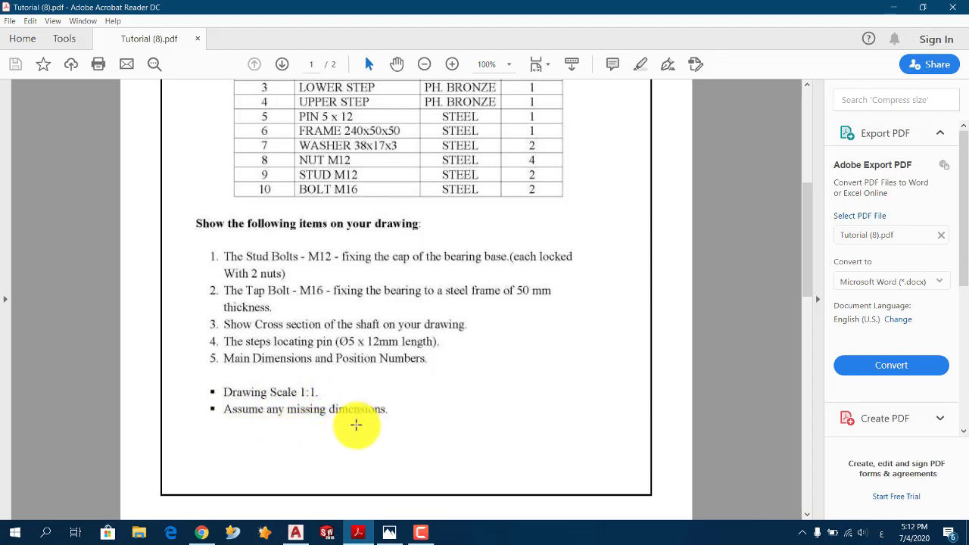
{"action": "left_click", "coordinate": [387, 532]}
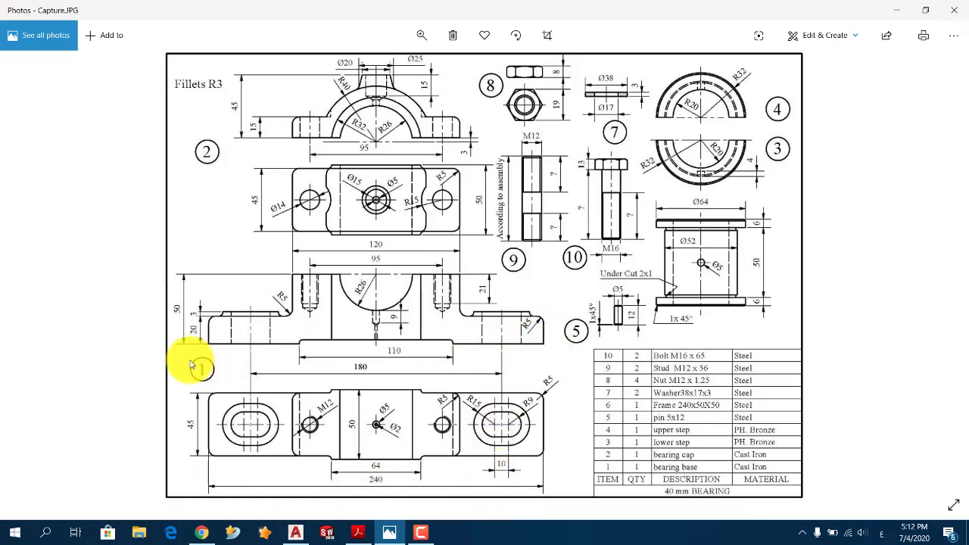
{"action": "left_click", "coordinate": [295, 532]}
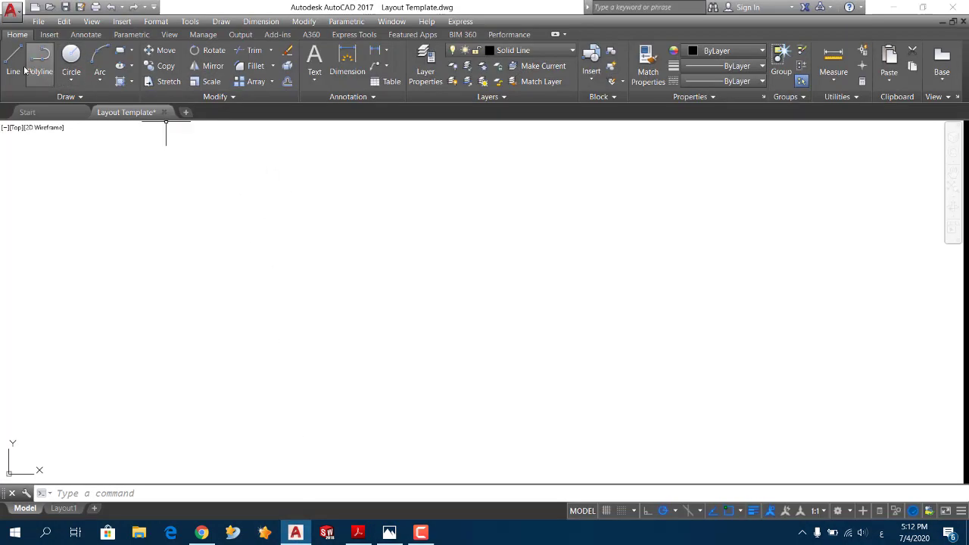
Draw the 240-unit base line, the right-end vertical and a 60-unit line running left.
{"action": "left_click", "coordinate": [23, 67]}
{"action": "left_click", "coordinate": [264, 277]}
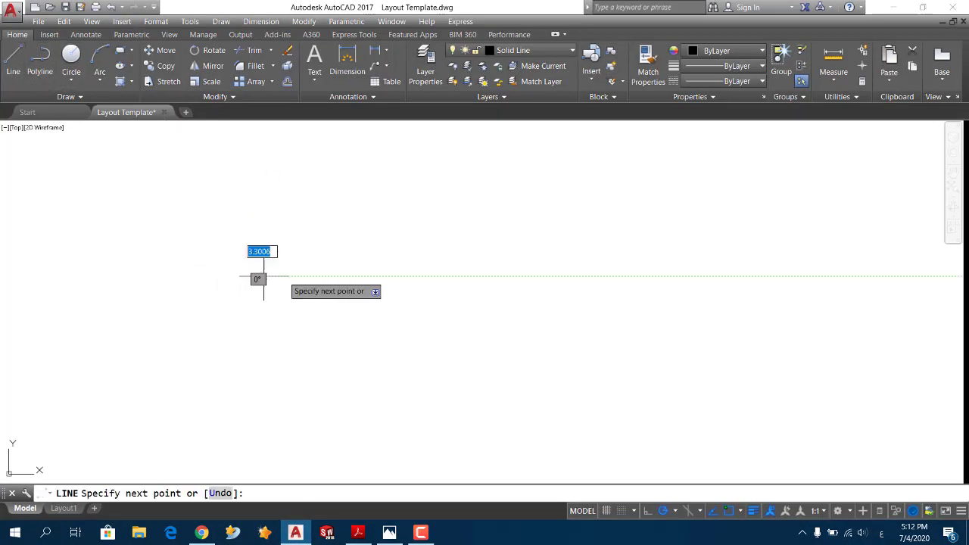
{"action": "type", "text": "240"}
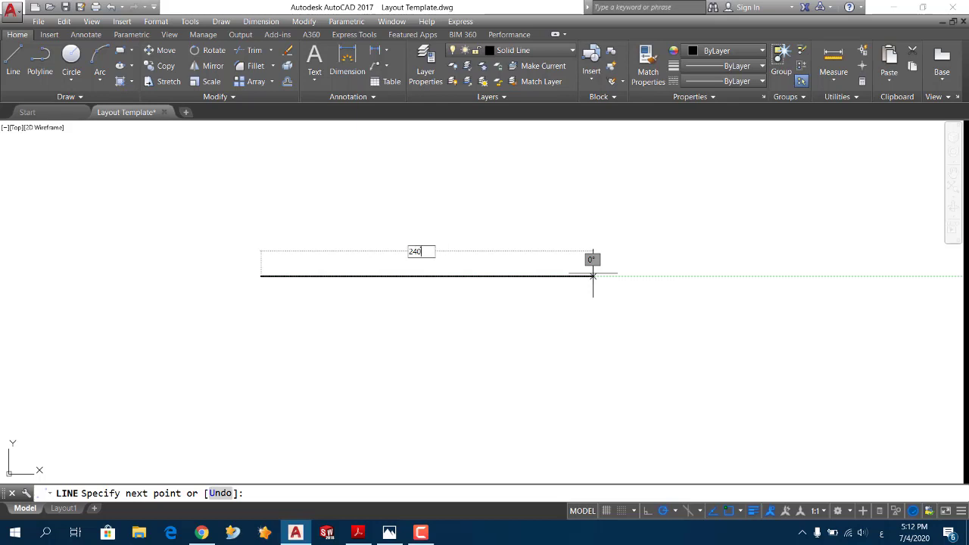
{"action": "key", "text": "Return"}
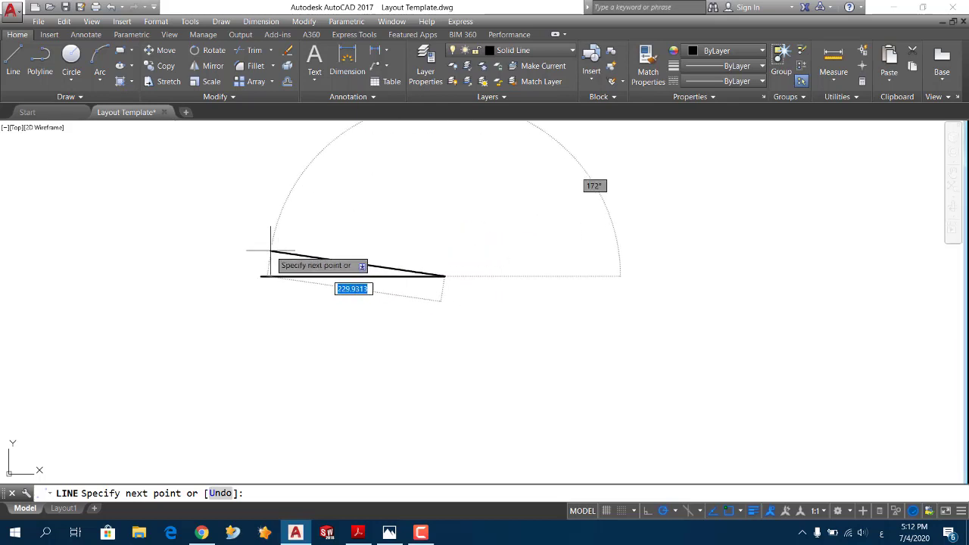
{"action": "scroll", "coordinate": [303, 250], "scroll_direction": "up", "scroll_amount": 4}
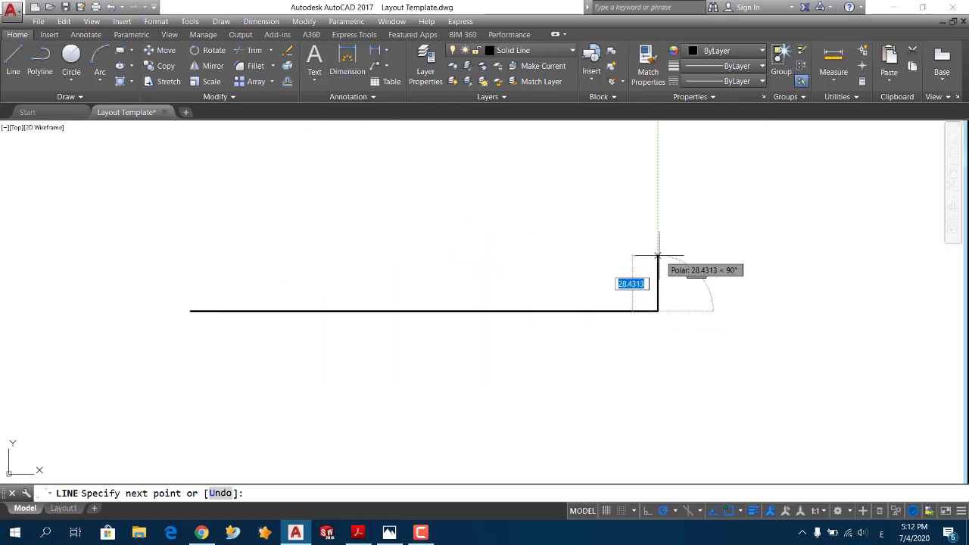
{"action": "key", "text": "alt+Tab"}
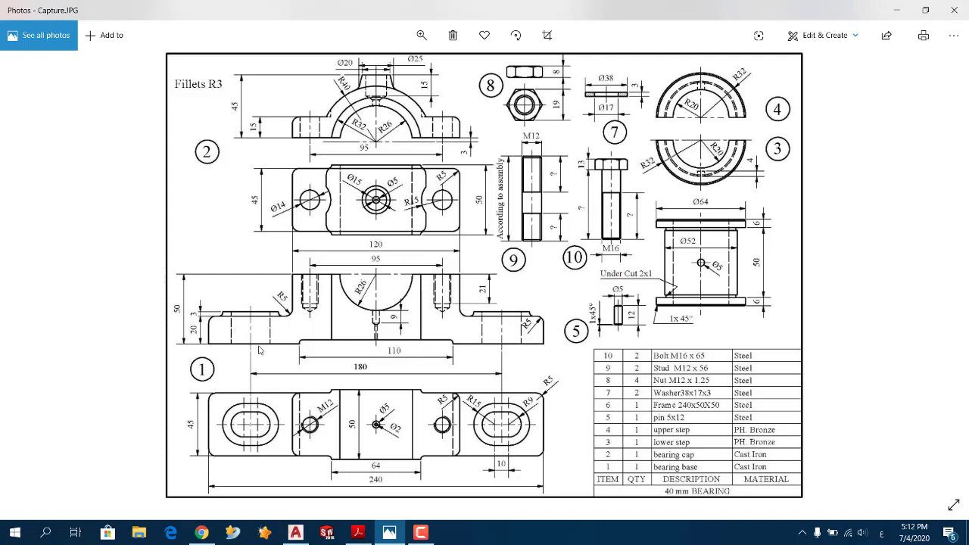
{"action": "key", "text": "alt+Tab"}
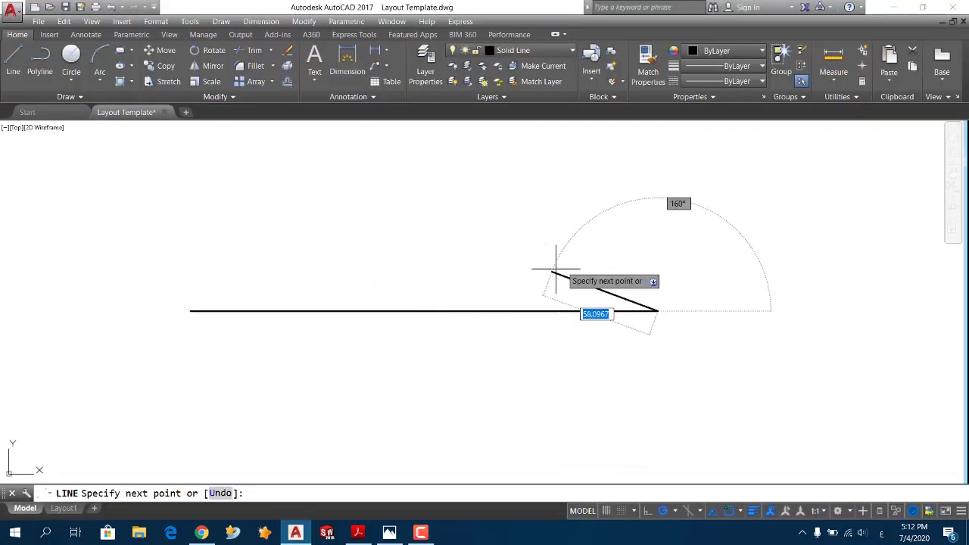
{"action": "left_click", "coordinate": [657, 251]}
{"action": "key", "text": "alt+Tab"}
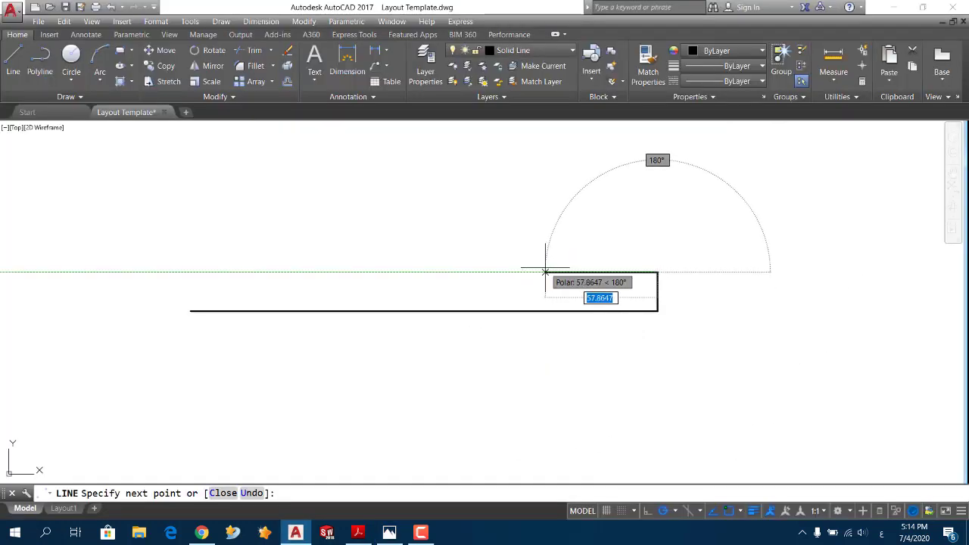
{"action": "type", "text": "60"}
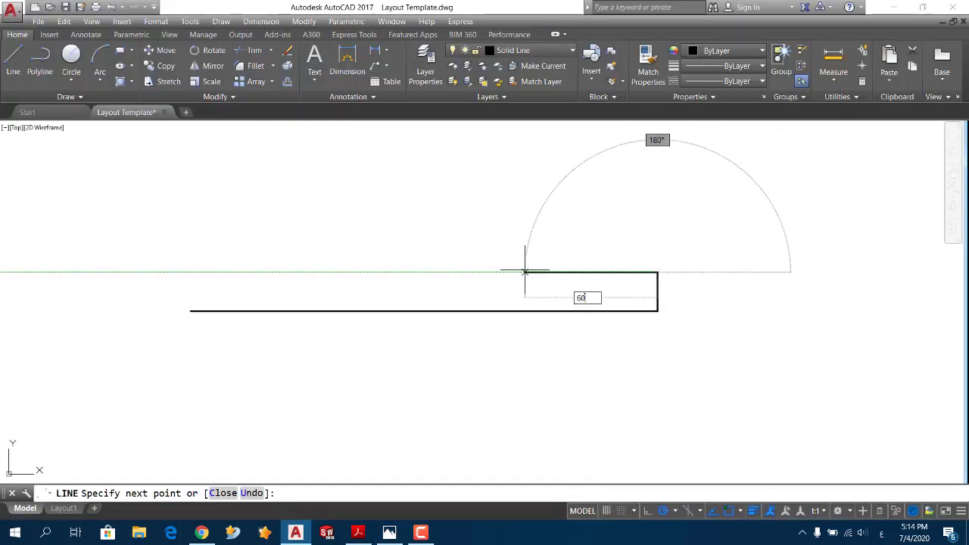
{"action": "key", "text": "Return"}
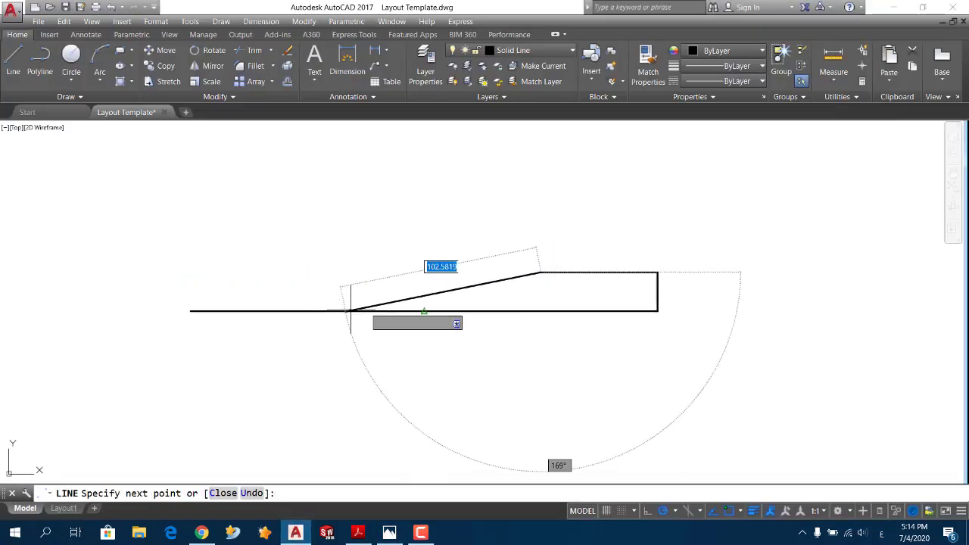
Add the 30-unit rise, 120-unit block top, 30-unit drop and left flange, closing the outline.
{"action": "left_click", "coordinate": [540, 273]}
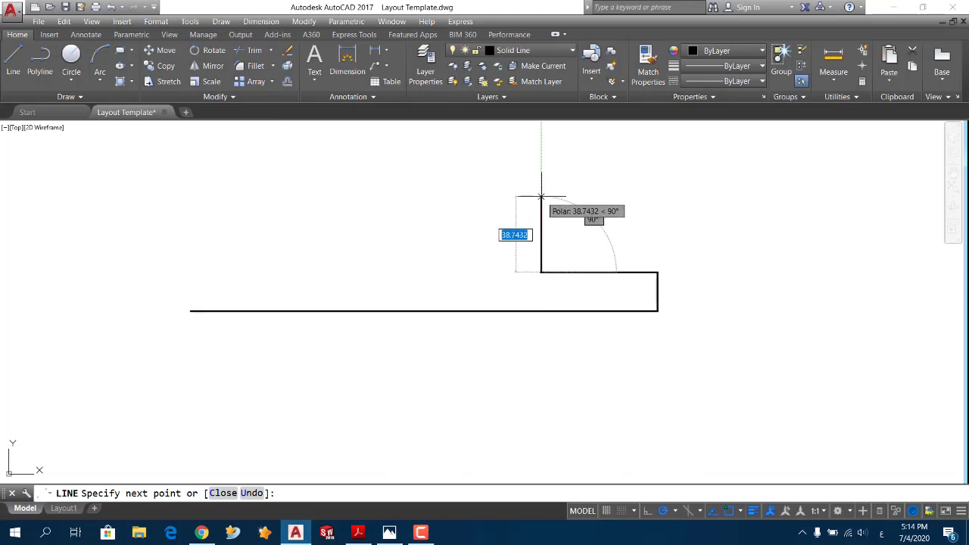
{"action": "type", "text": "30"}
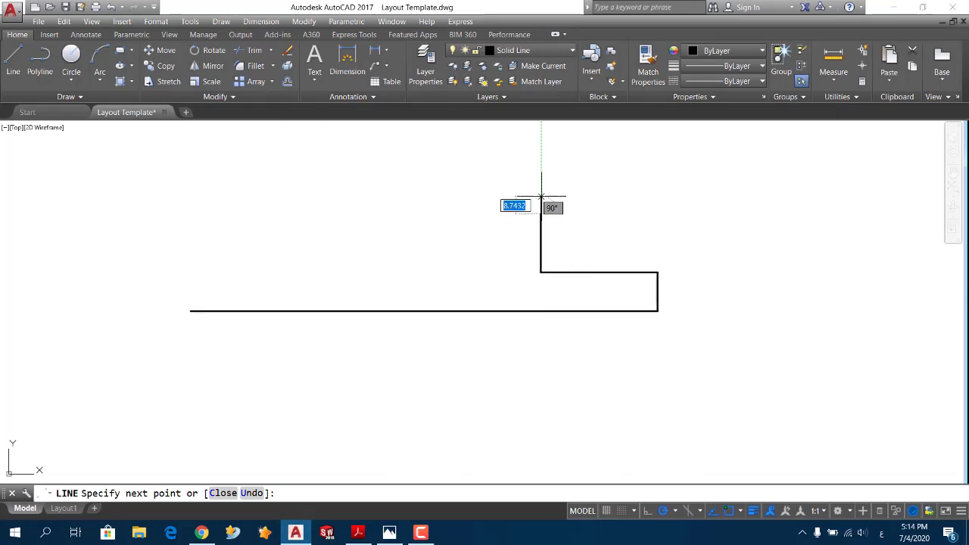
{"action": "key", "text": "Return"}
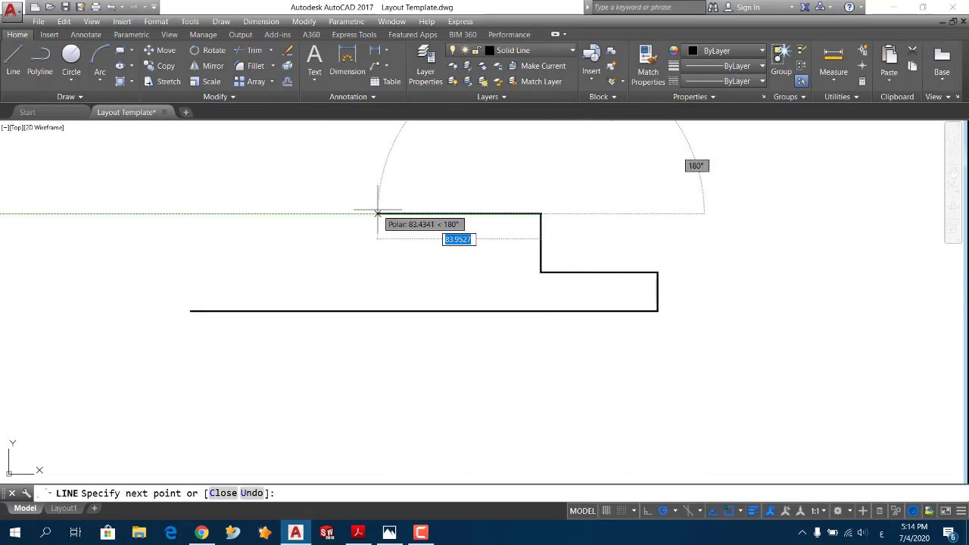
{"action": "type", "text": "120"}
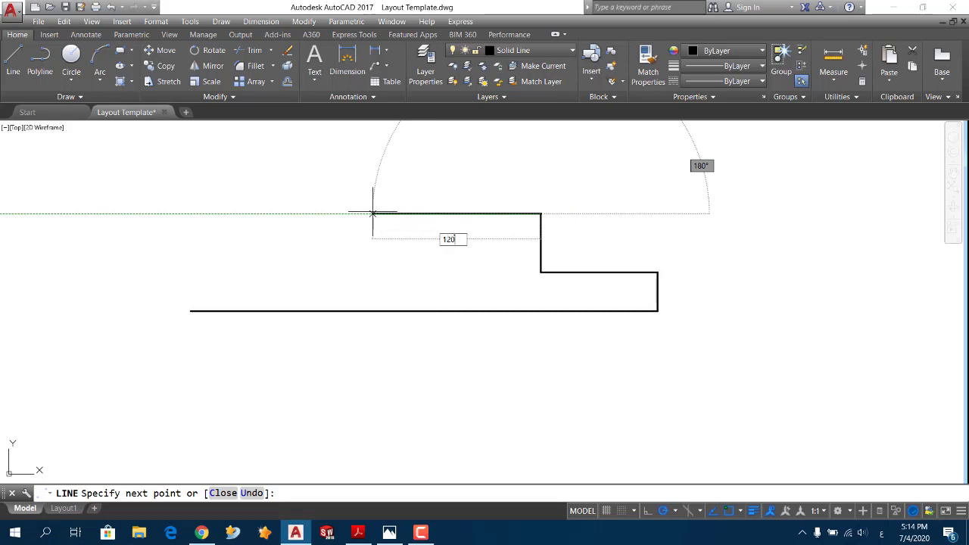
{"action": "key", "text": "Return"}
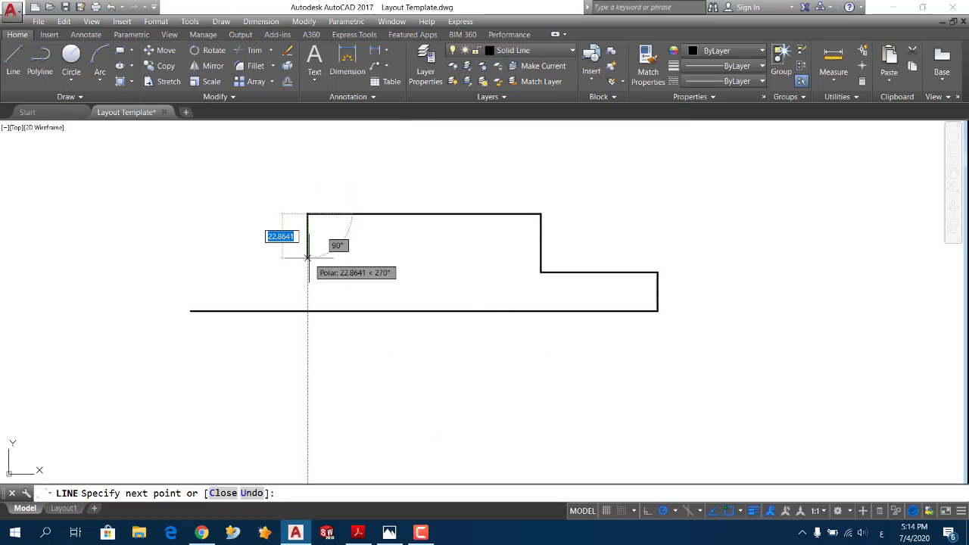
{"action": "type", "text": "30"}
{"action": "key", "text": "Return"}
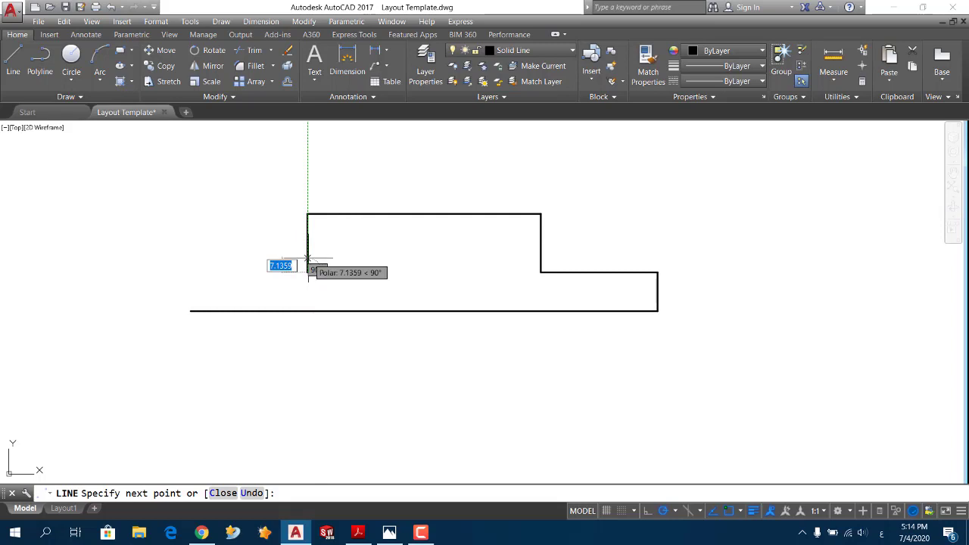
{"action": "left_click", "coordinate": [191, 271]}
{"action": "left_click", "coordinate": [191, 311]}
{"action": "key", "text": "Return"}
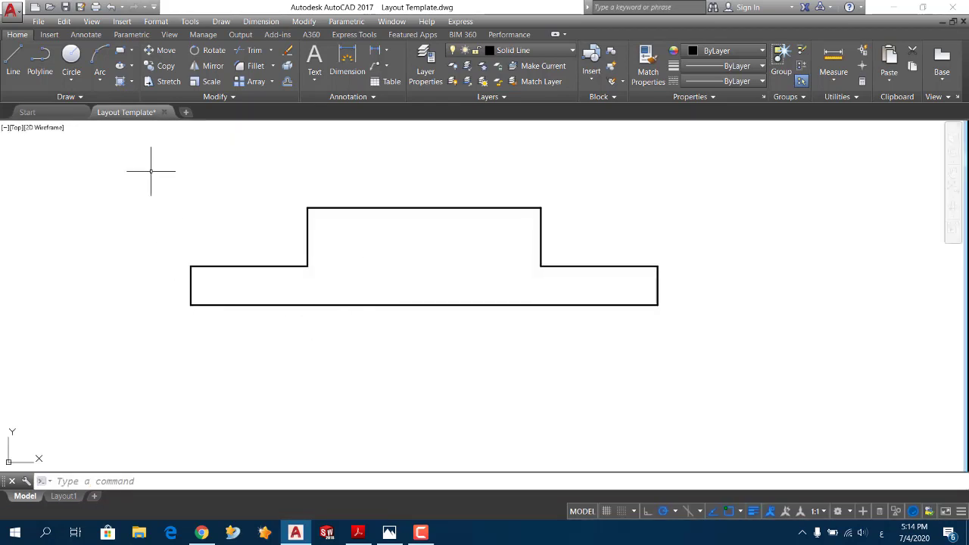
Draw a vertical line through the top-edge midpoint and put it on the Center layer.
{"action": "left_click", "coordinate": [13, 61]}
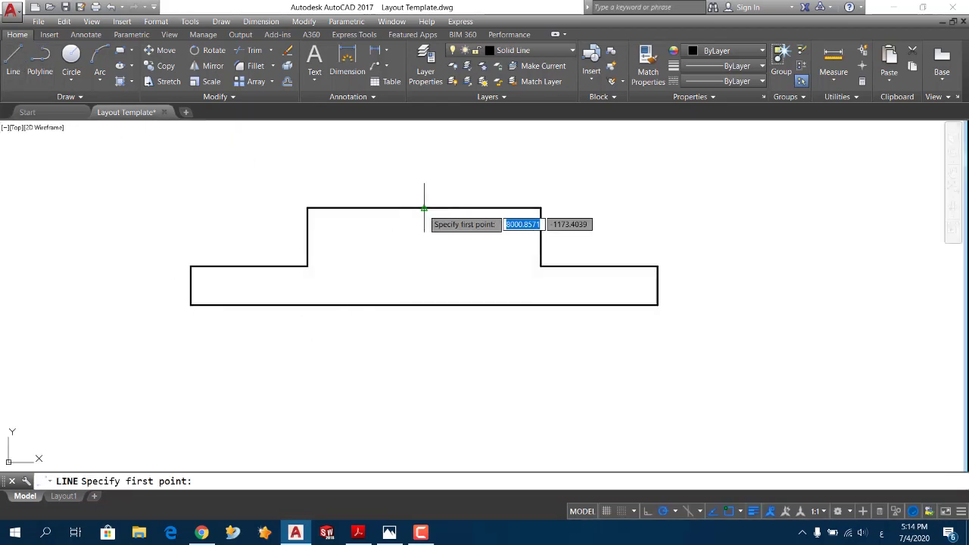
{"action": "left_click", "coordinate": [424, 182]}
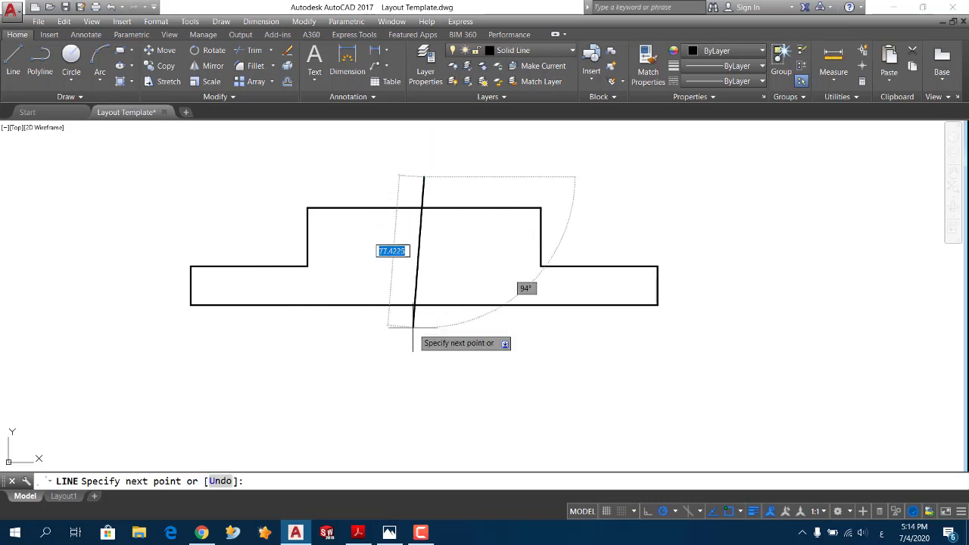
{"action": "left_click", "coordinate": [423, 330]}
{"action": "key", "text": "Return"}
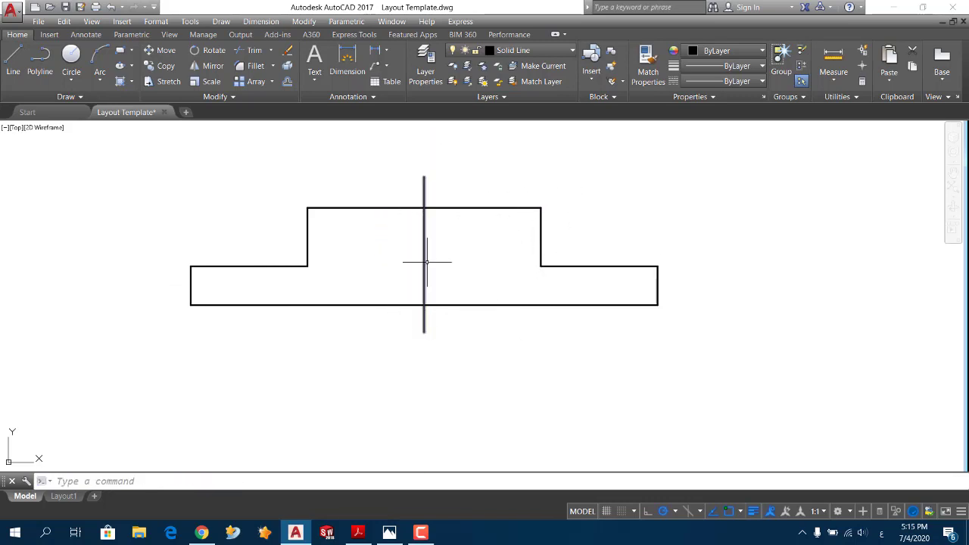
{"action": "left_click", "coordinate": [424, 234]}
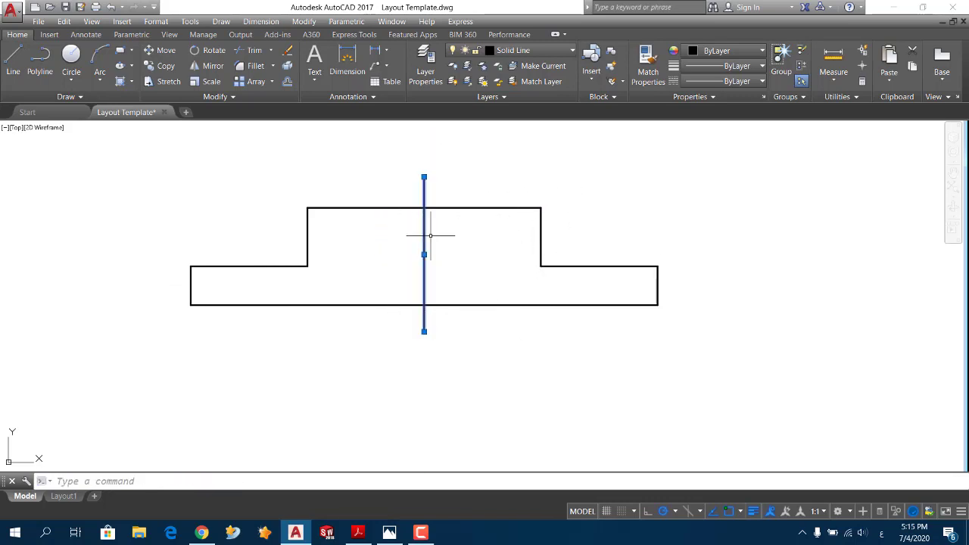
{"action": "left_click", "coordinate": [515, 50]}
{"action": "left_click", "coordinate": [515, 81]}
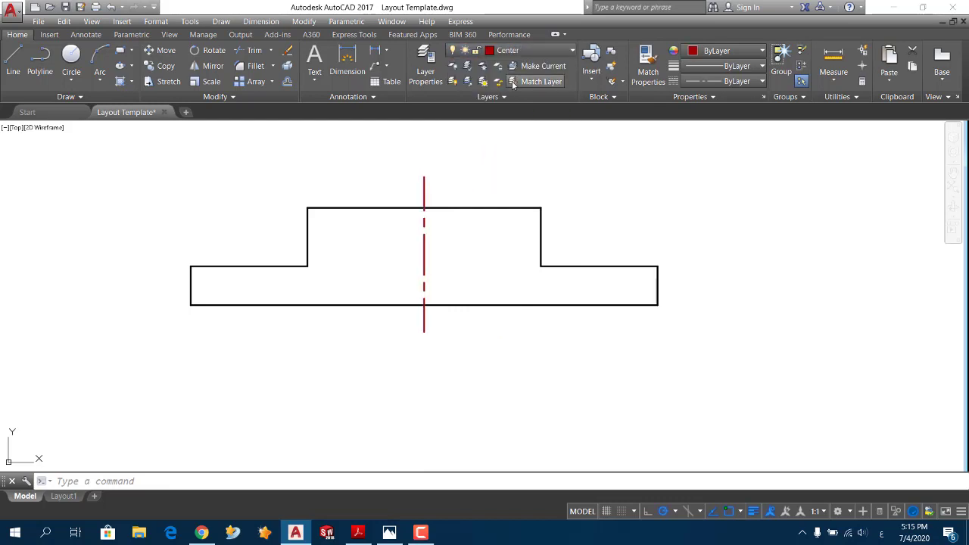
Draw a radius-26 circle centred where the centre line crosses the block's top edge.
{"action": "left_click", "coordinate": [69, 55]}
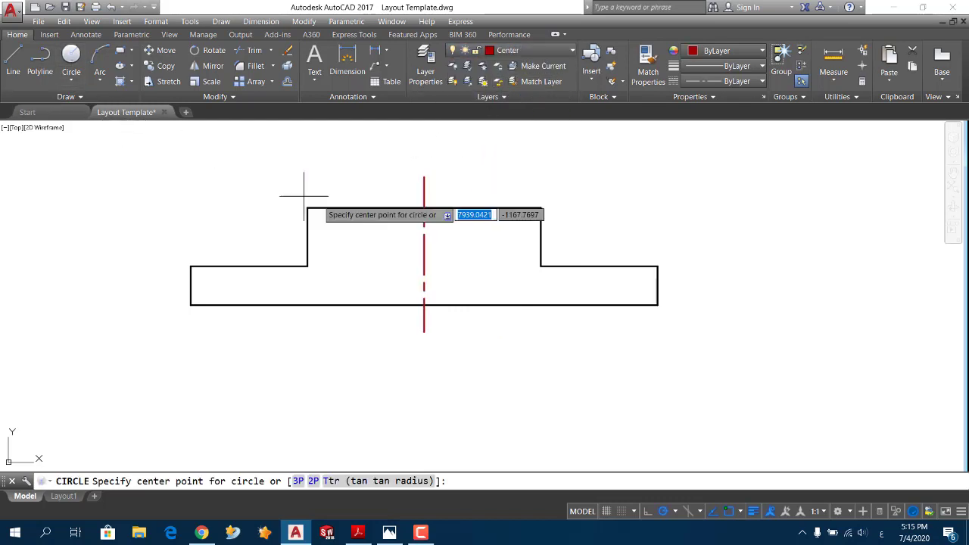
{"action": "left_click", "coordinate": [424, 208]}
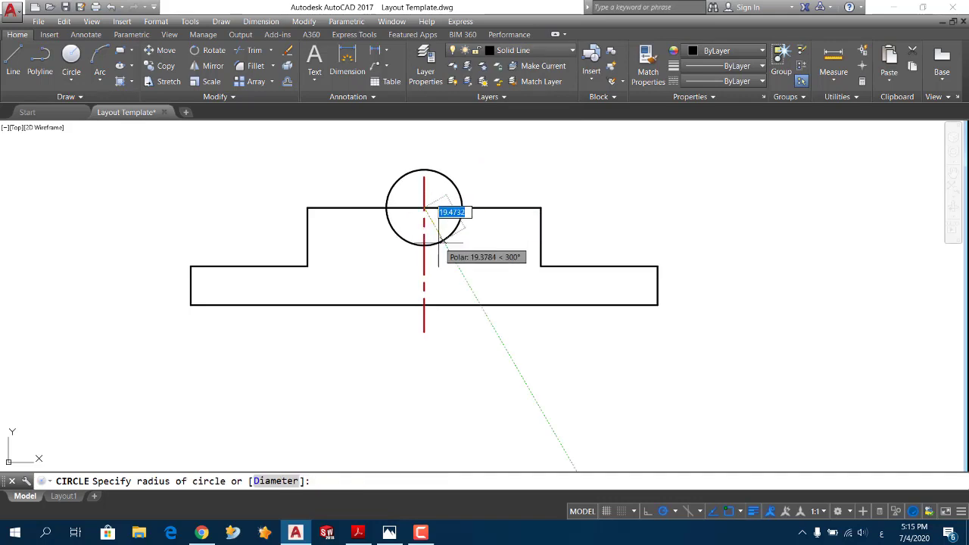
{"action": "key", "text": "alt+Tab"}
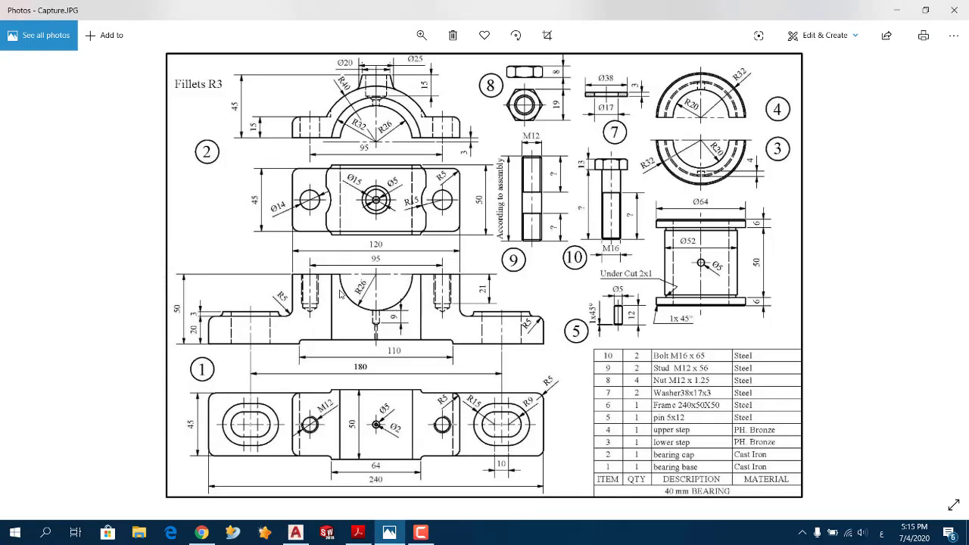
{"action": "key", "text": "alt+Tab"}
{"action": "type", "text": "2"}
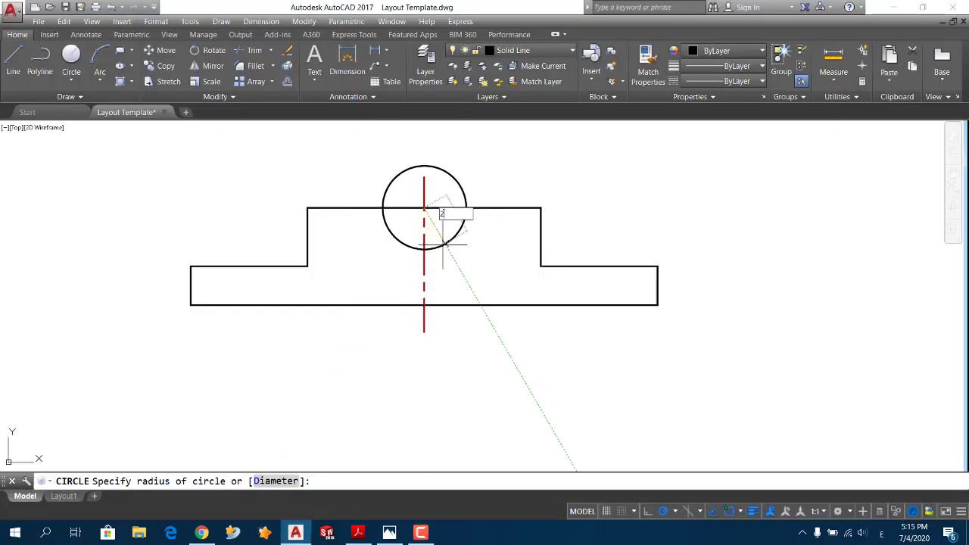
{"action": "key", "text": "Return"}
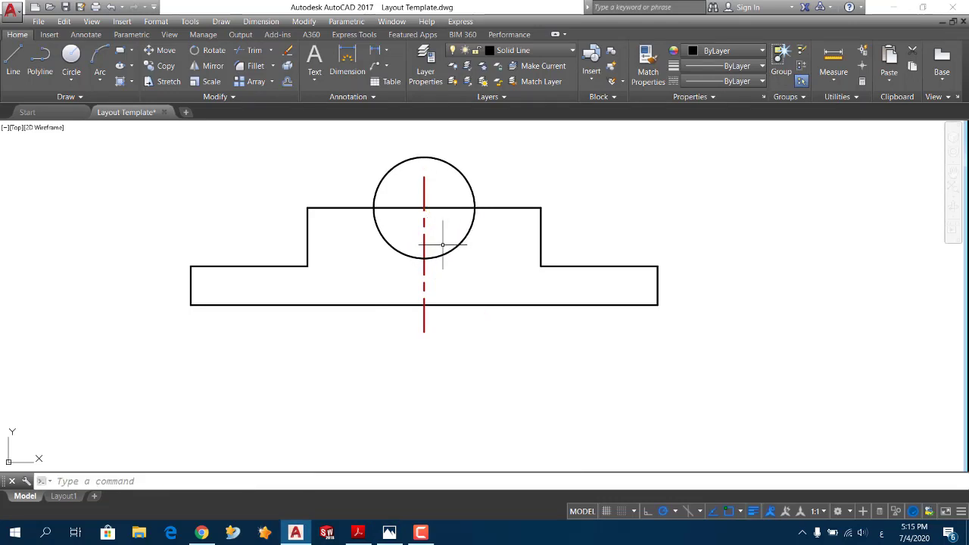
Trim away the circle's upper arc and the top edge inside it to leave the semicircular notch.
{"action": "key", "text": "alt+Tab"}
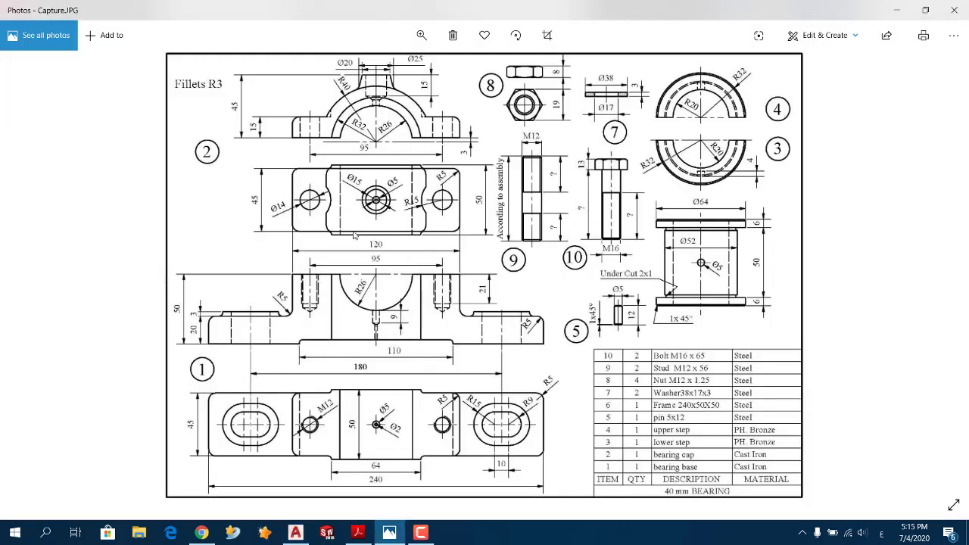
{"action": "key", "text": "alt+Tab"}
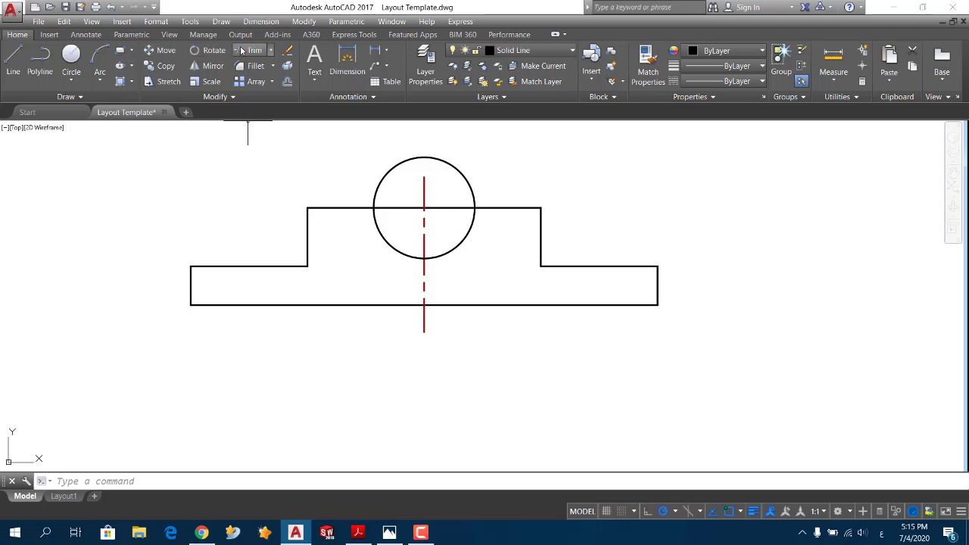
{"action": "left_click", "coordinate": [250, 50]}
{"action": "key", "text": "Return"}
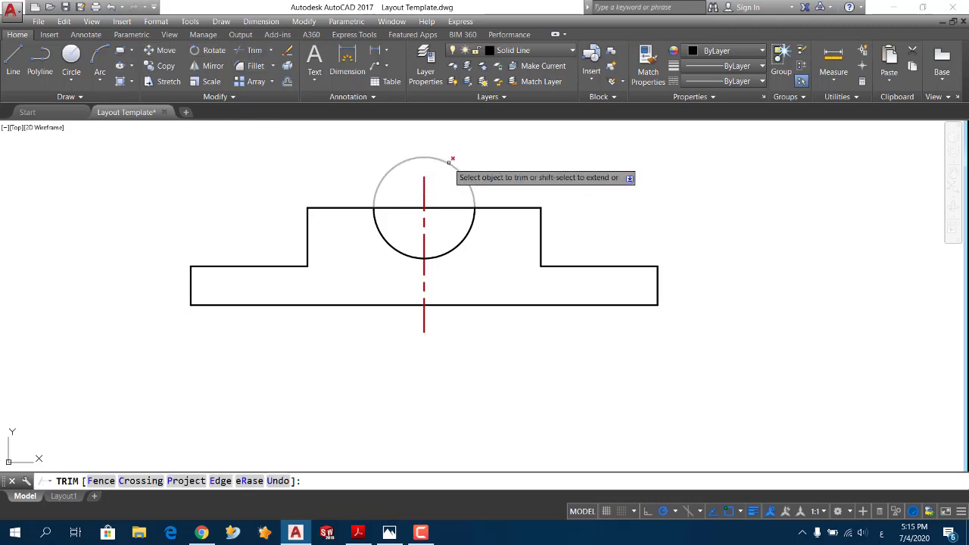
{"action": "left_click", "coordinate": [447, 165]}
{"action": "left_click", "coordinate": [453, 208]}
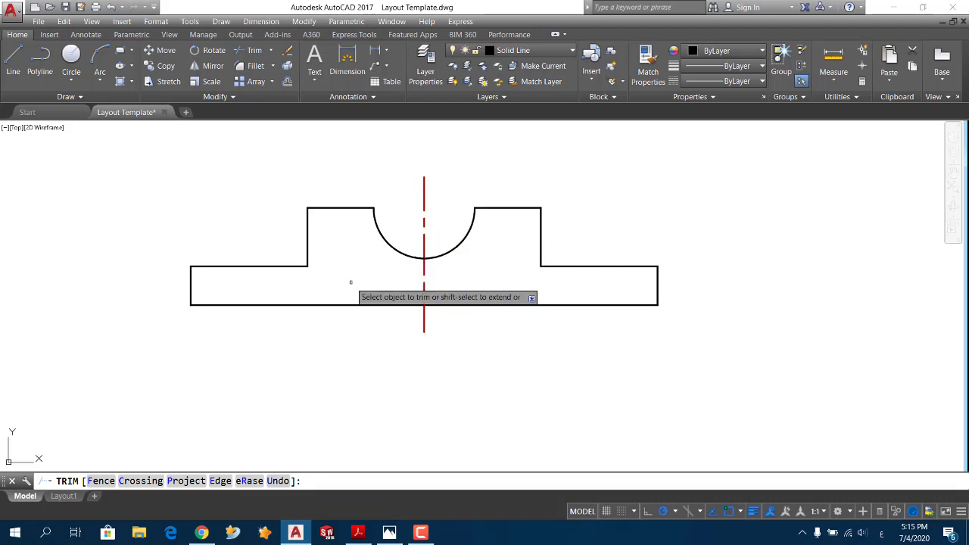
{"action": "key", "text": "alt+Tab"}
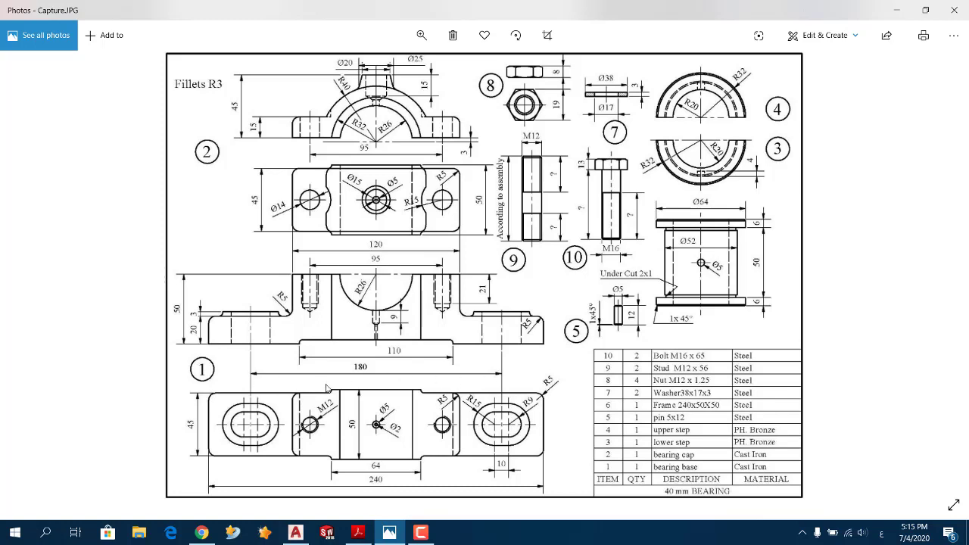
{"action": "key", "text": "alt+Tab"}
{"action": "key", "text": "Escape"}
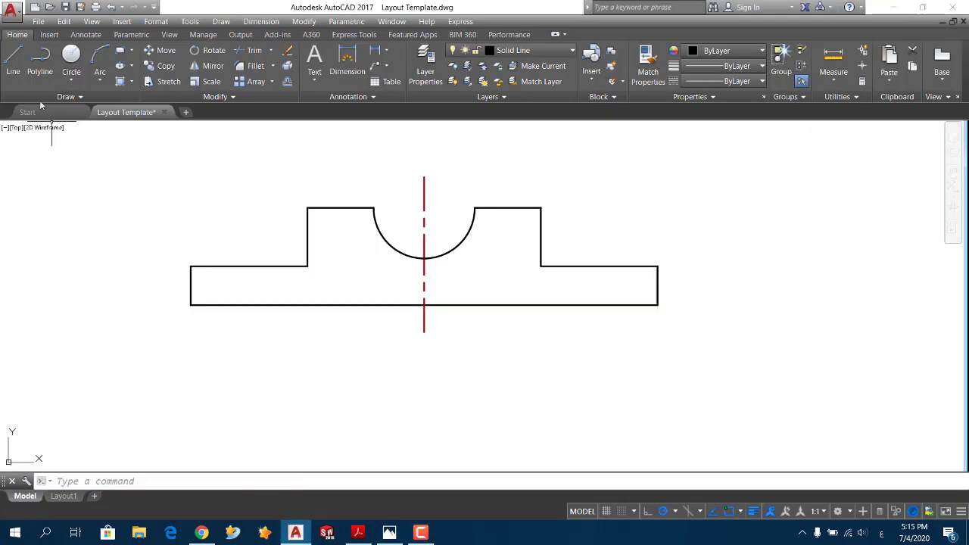
Draw a vertical line 90 units right of the main centre line, extending it below the base.
{"action": "left_click", "coordinate": [13, 61]}
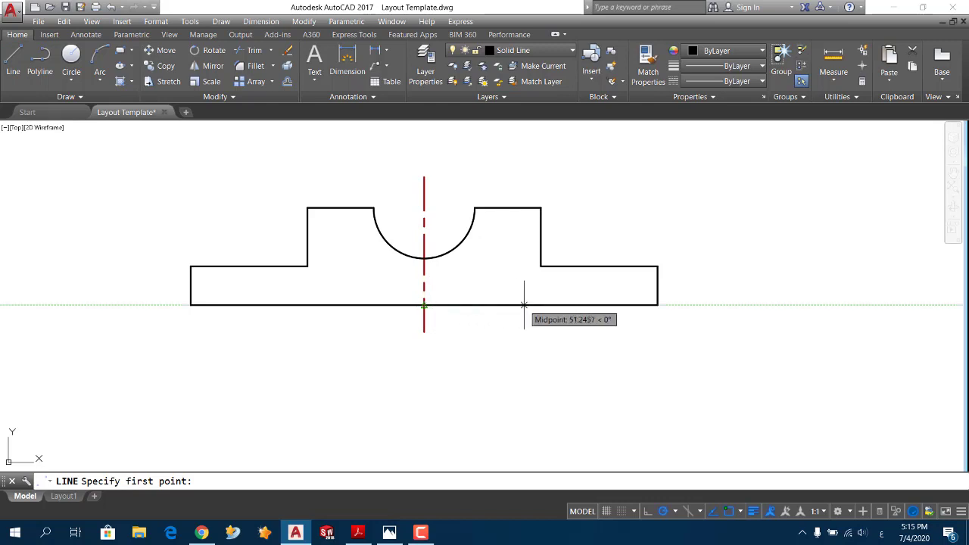
{"action": "type", "text": "90"}
{"action": "key", "text": "Return"}
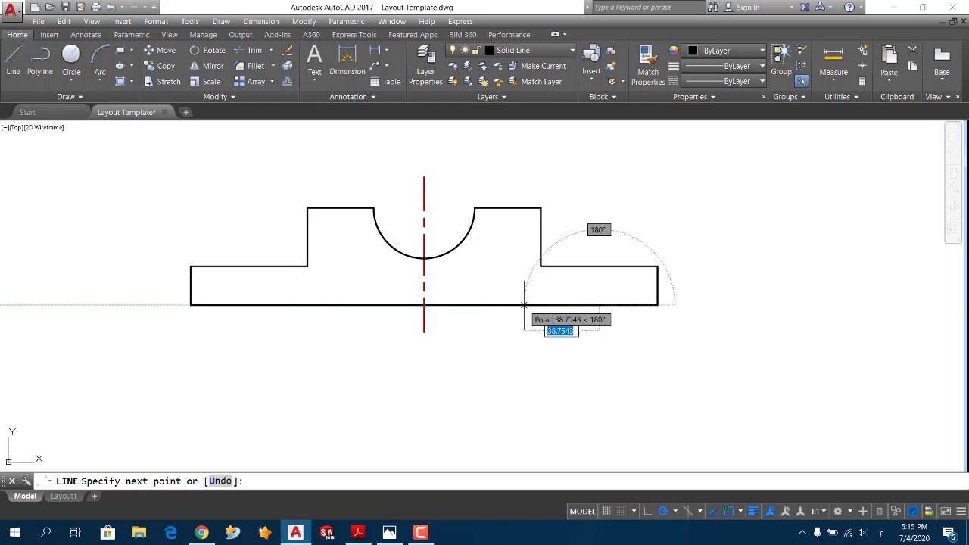
{"action": "left_click", "coordinate": [599, 251]}
{"action": "key", "text": "Return"}
{"action": "left_click", "coordinate": [599, 287]}
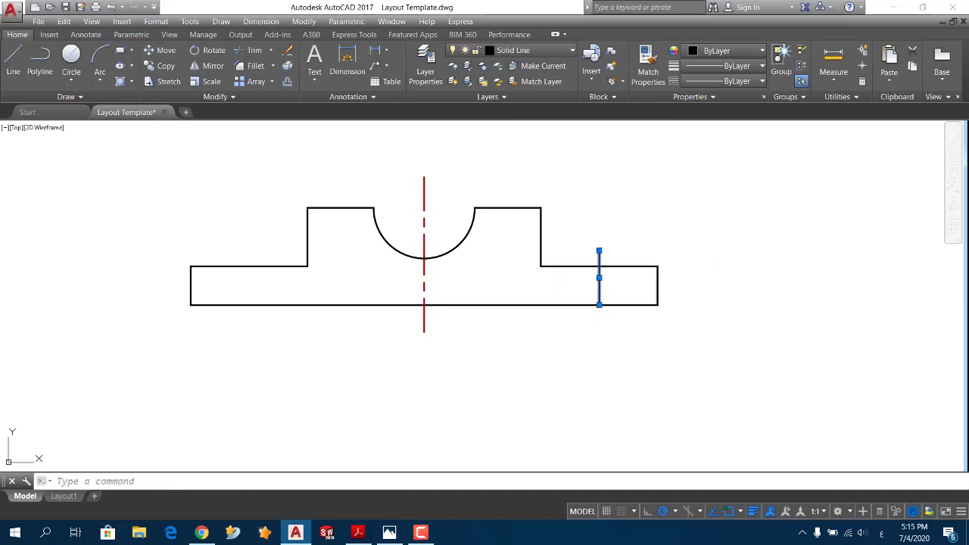
{"action": "left_click", "coordinate": [598, 305]}
{"action": "left_click", "coordinate": [599, 323]}
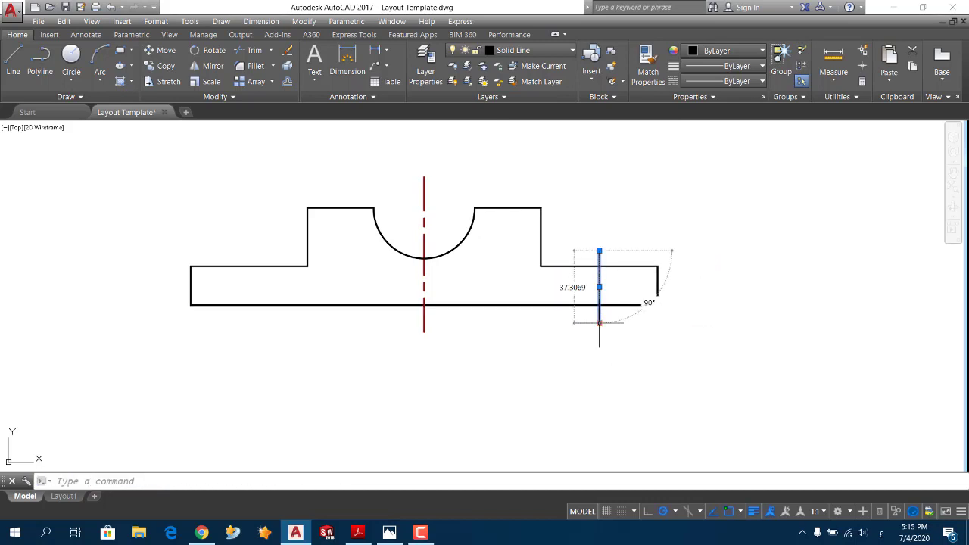
{"action": "key", "text": "Escape"}
Move the right flange's vertical line onto the Center layer.
{"action": "left_click", "coordinate": [599, 284]}
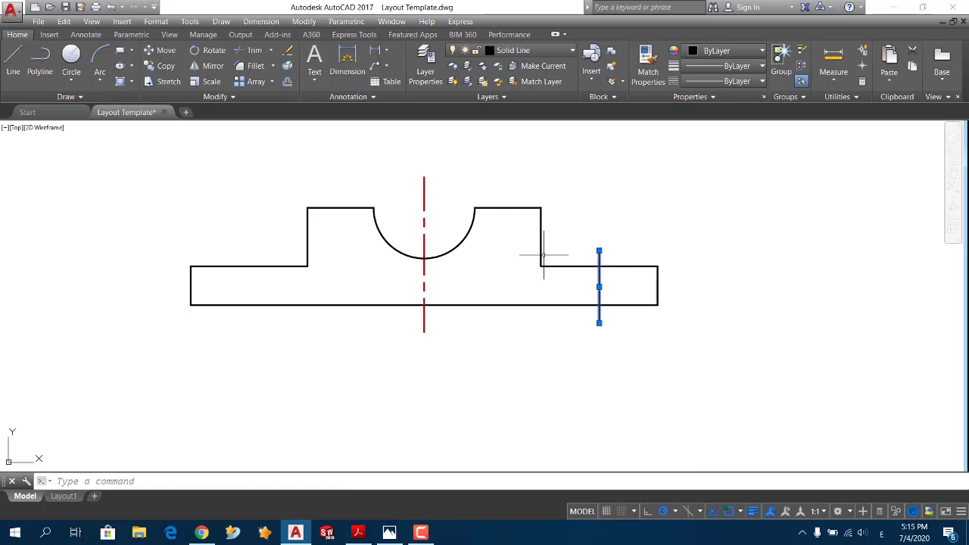
{"action": "left_click", "coordinate": [522, 50]}
{"action": "left_click", "coordinate": [515, 77]}
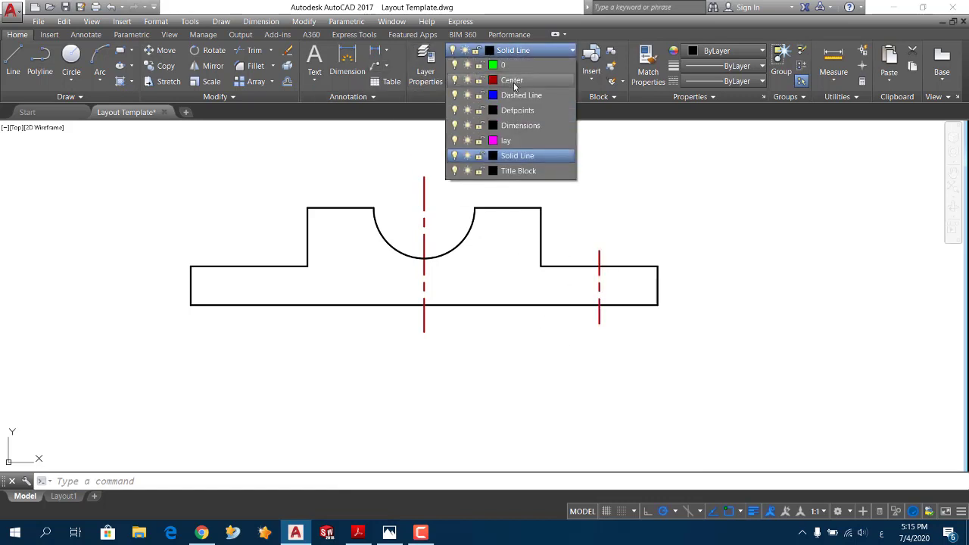
{"action": "key", "text": "alt+Tab"}
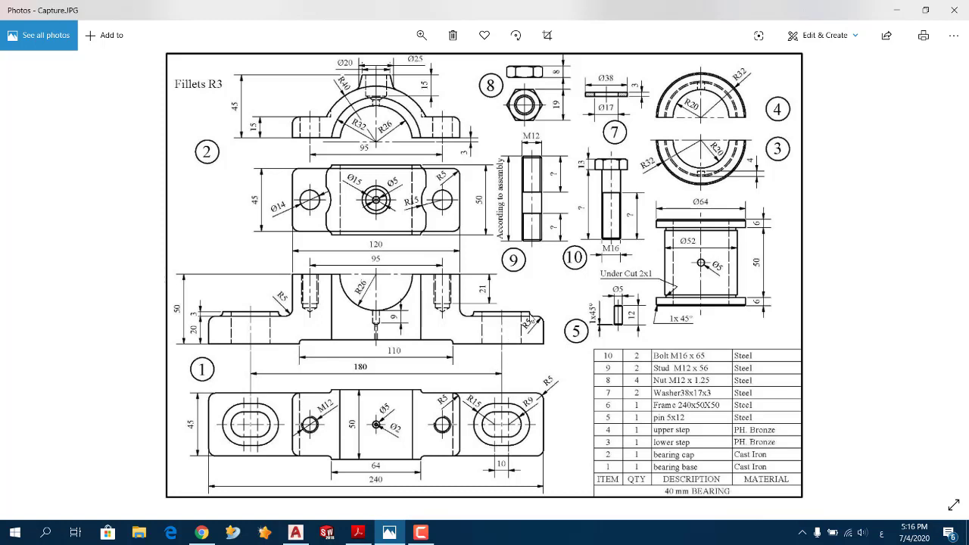
{"action": "key", "text": "alt+Tab"}
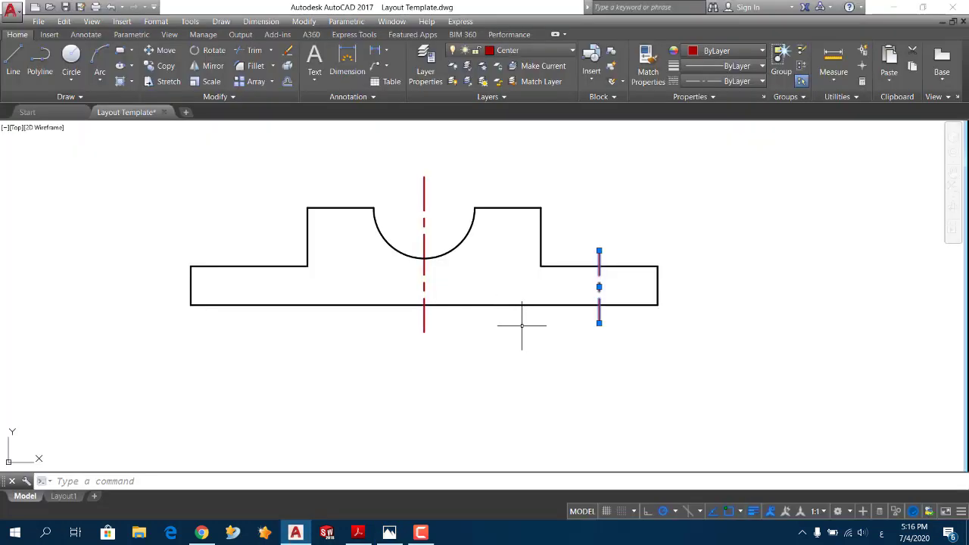
{"action": "left_click", "coordinate": [13, 60]}
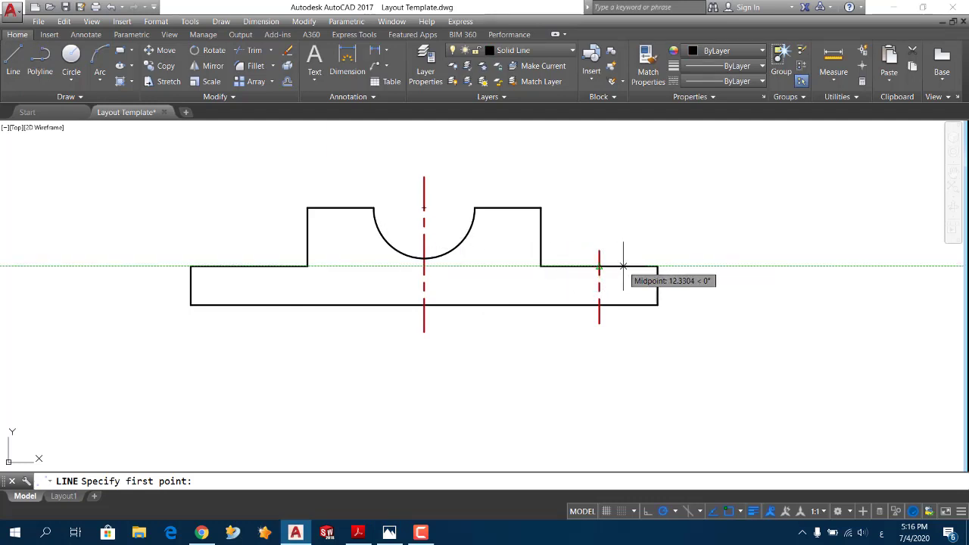
Draw a 40-unit-wide pad on the plate's right end, starting 20 units from the midpoint.
{"action": "type", "text": "20"}
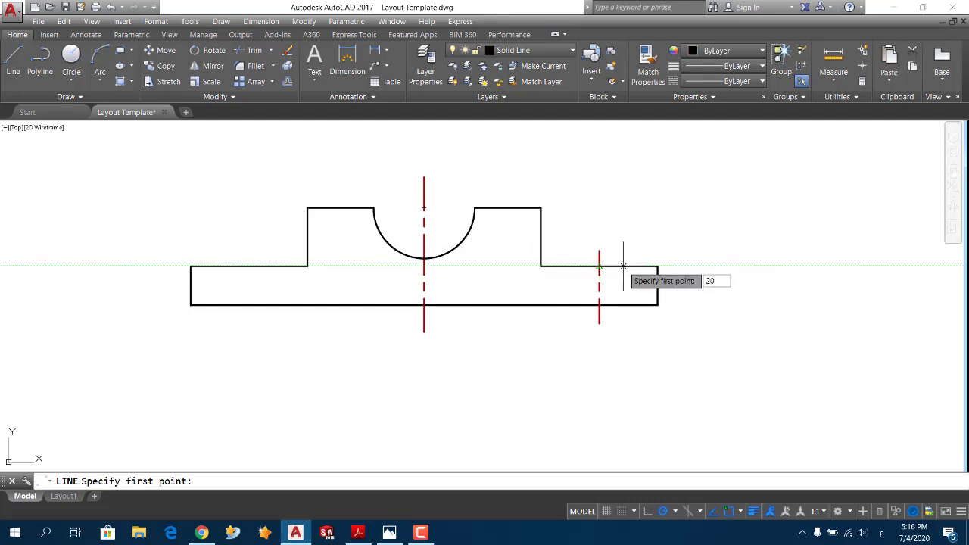
{"action": "key", "text": "Return"}
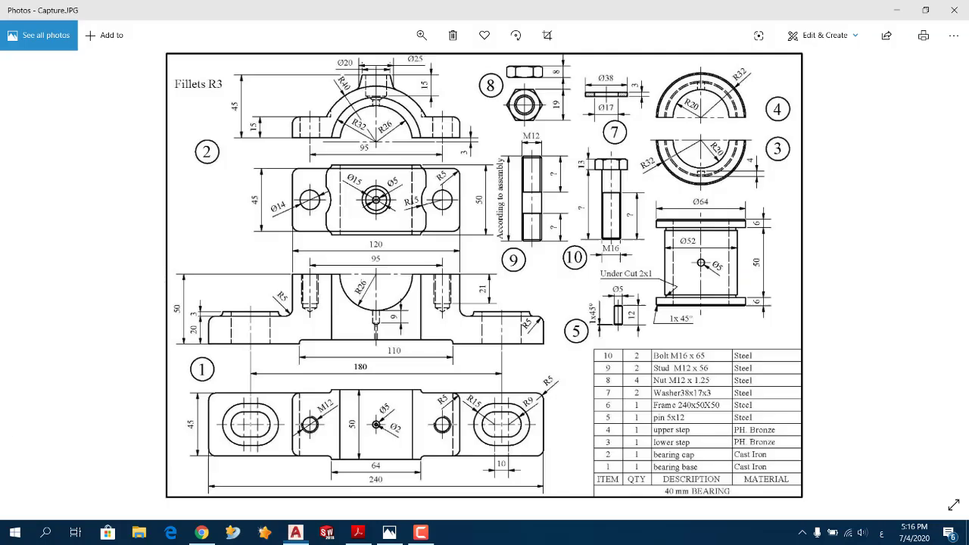
{"action": "left_click", "coordinate": [530, 399]}
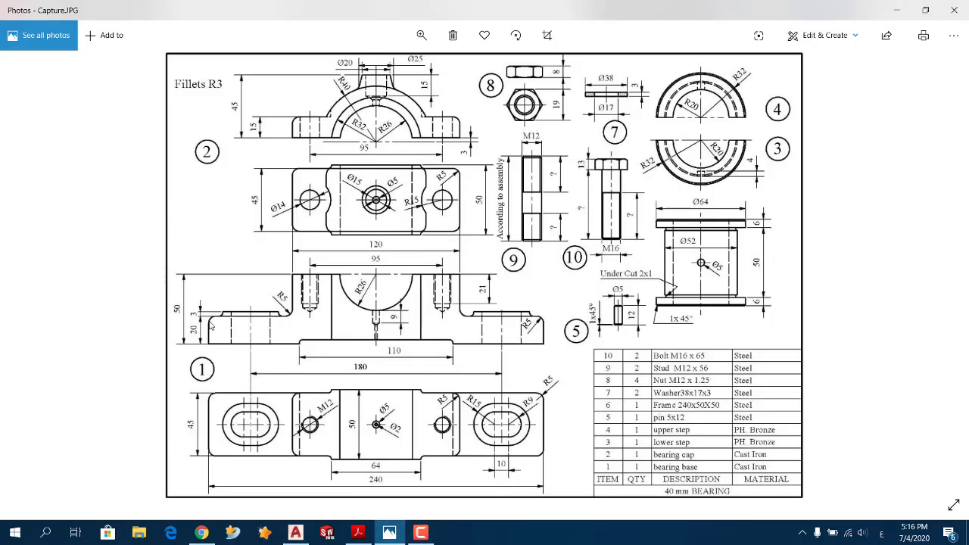
{"action": "key", "text": "alt+Tab"}
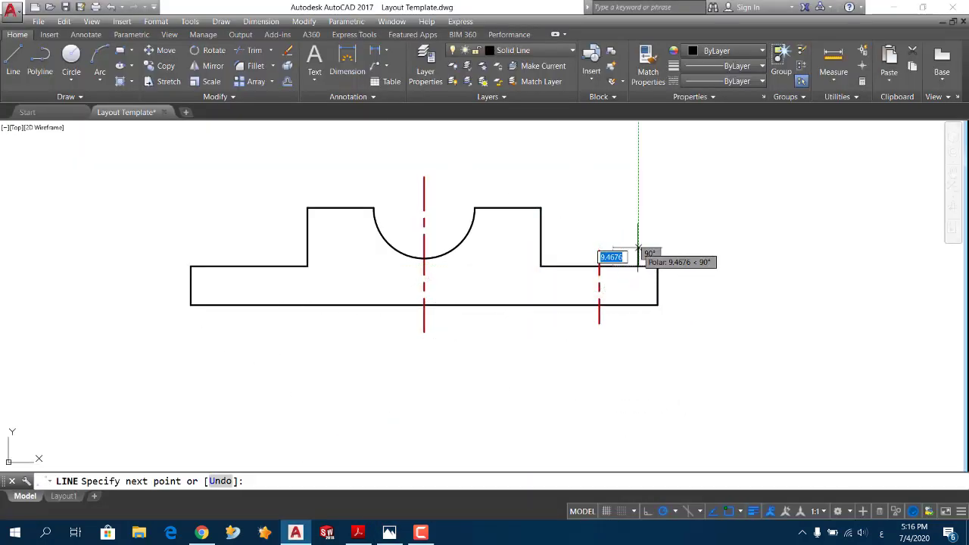
{"action": "left_click", "coordinate": [638, 261]}
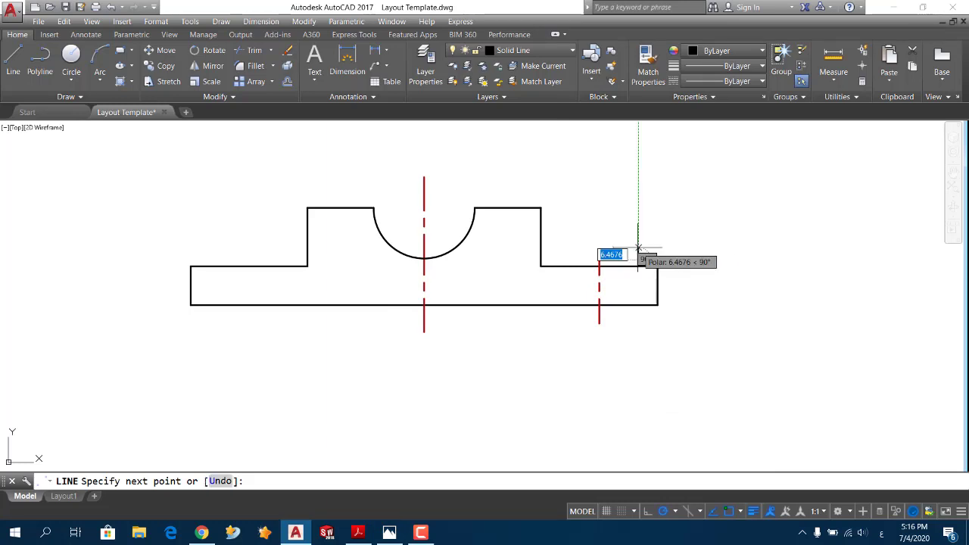
{"action": "type", "text": "40"}
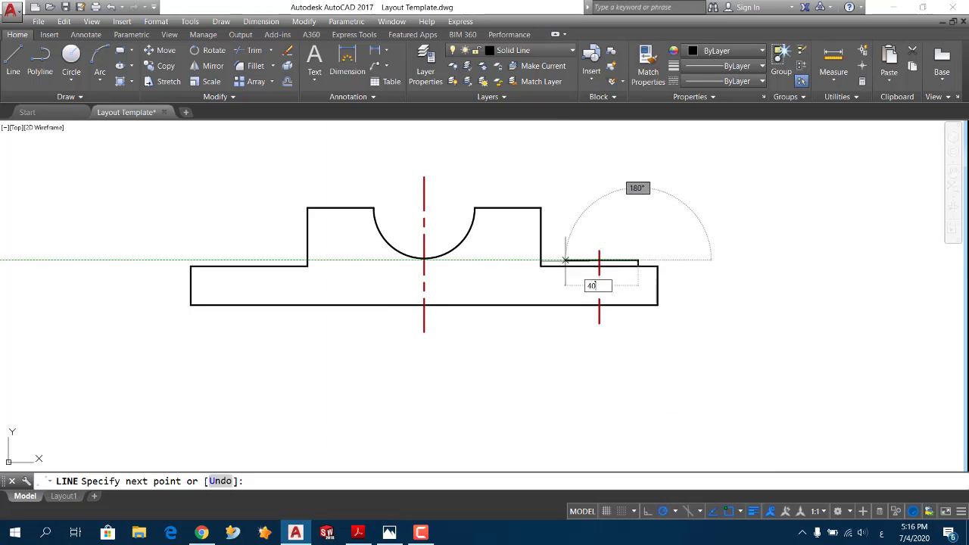
{"action": "key", "text": "Return"}
{"action": "scroll", "coordinate": [562, 264], "scroll_direction": "up", "scroll_amount": 5}
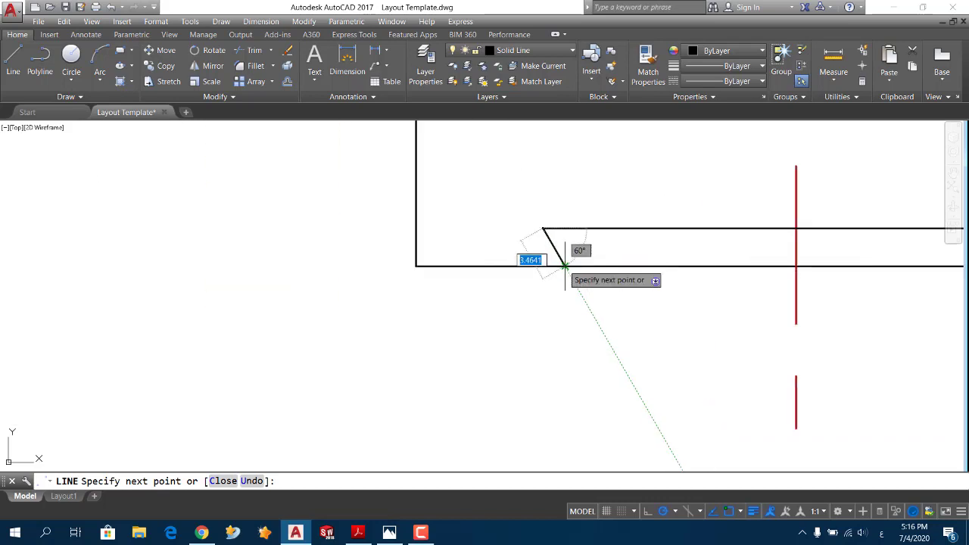
{"action": "key", "text": "Escape"}
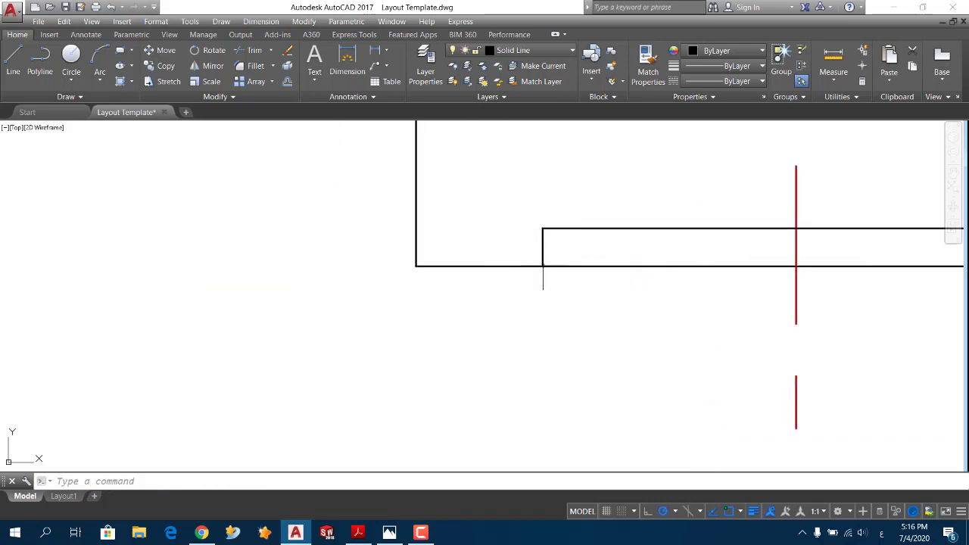
{"action": "scroll", "coordinate": [537, 276], "scroll_direction": "down", "scroll_amount": 5}
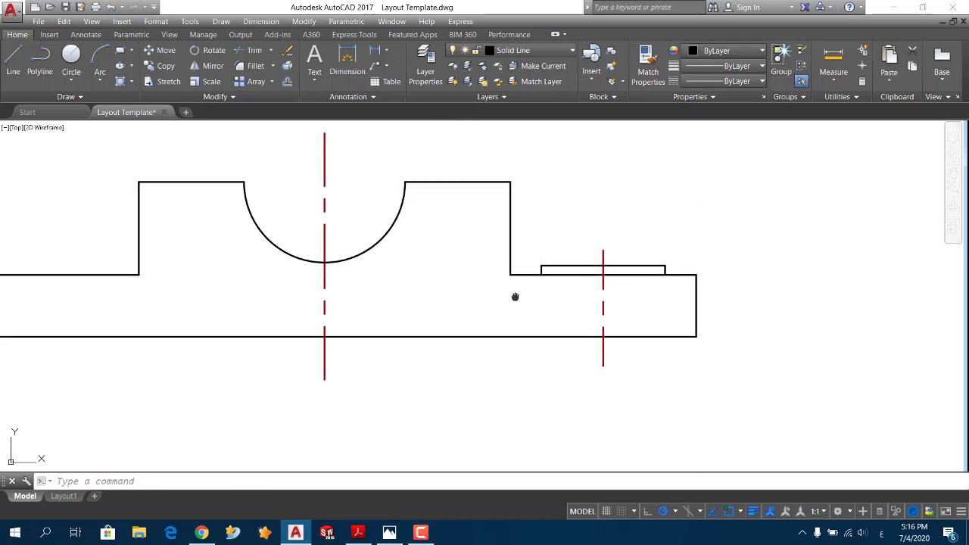
{"action": "middle_click_drag", "start_coordinate": [514, 296], "coordinate": [625, 283]}
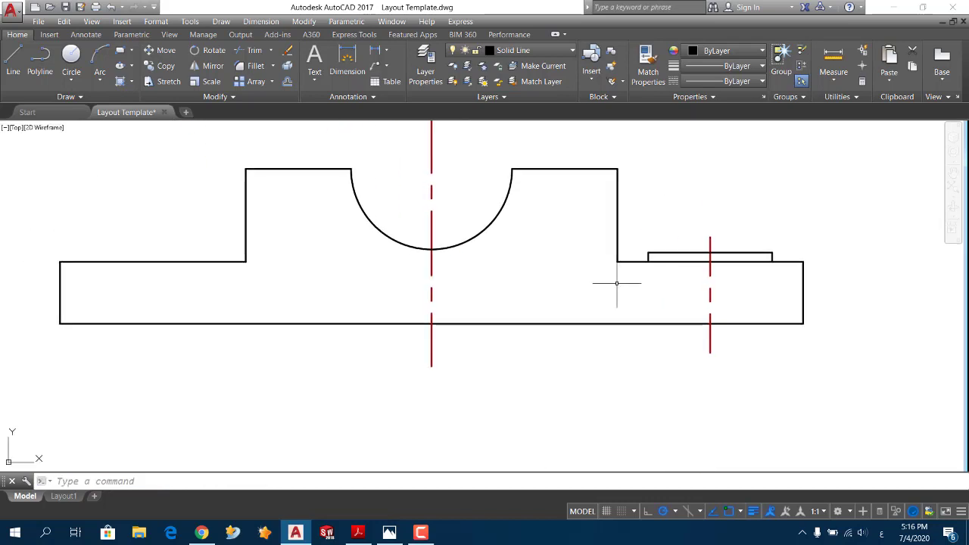
Mirror the right pad and its centre line across the central vertical centre line, keeping the original.
{"action": "left_click", "coordinate": [207, 66]}
{"action": "left_click", "coordinate": [785, 225]}
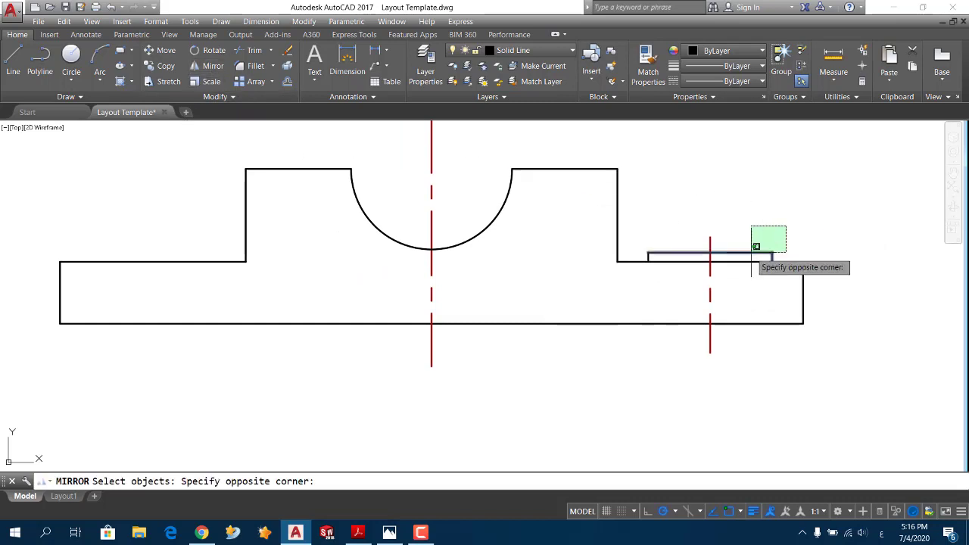
{"action": "left_click", "coordinate": [639, 255]}
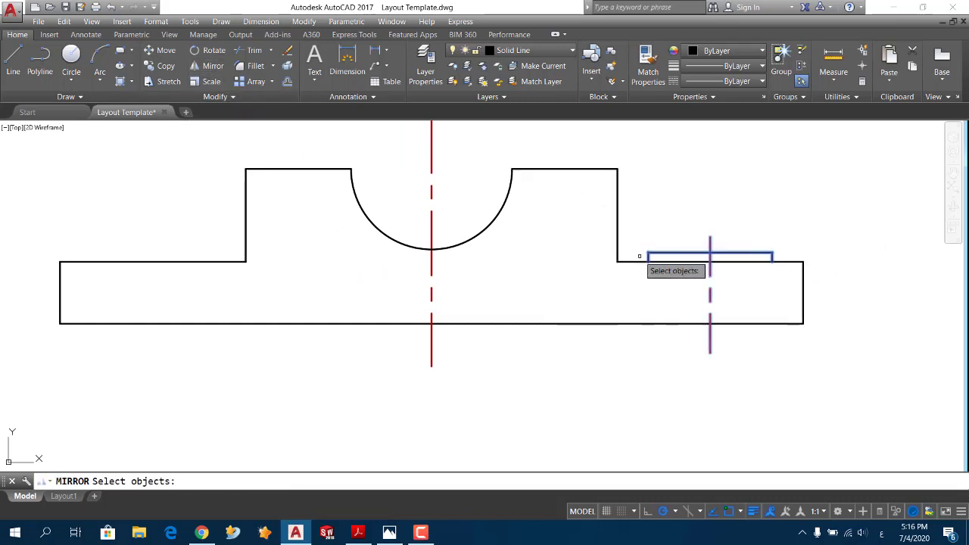
{"action": "key", "text": "Return"}
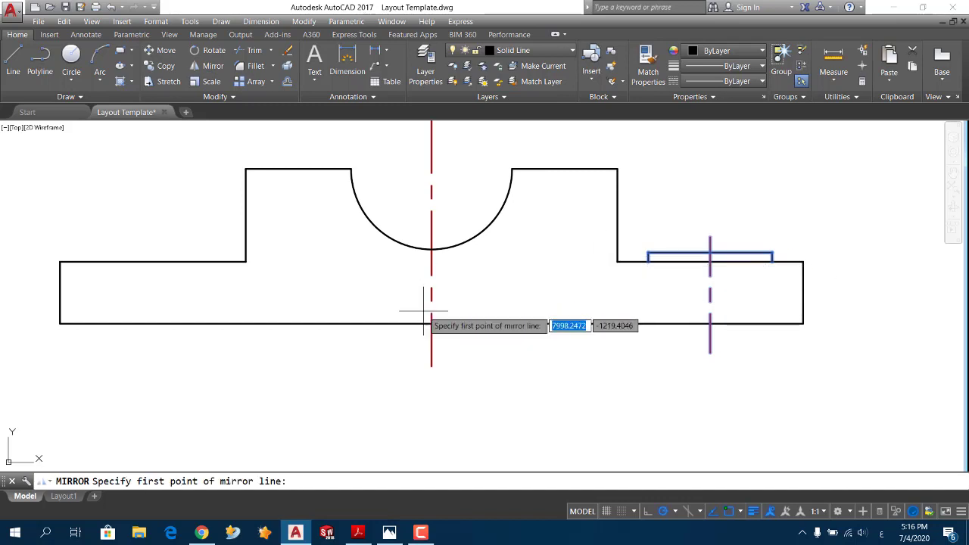
{"action": "left_click", "coordinate": [432, 323]}
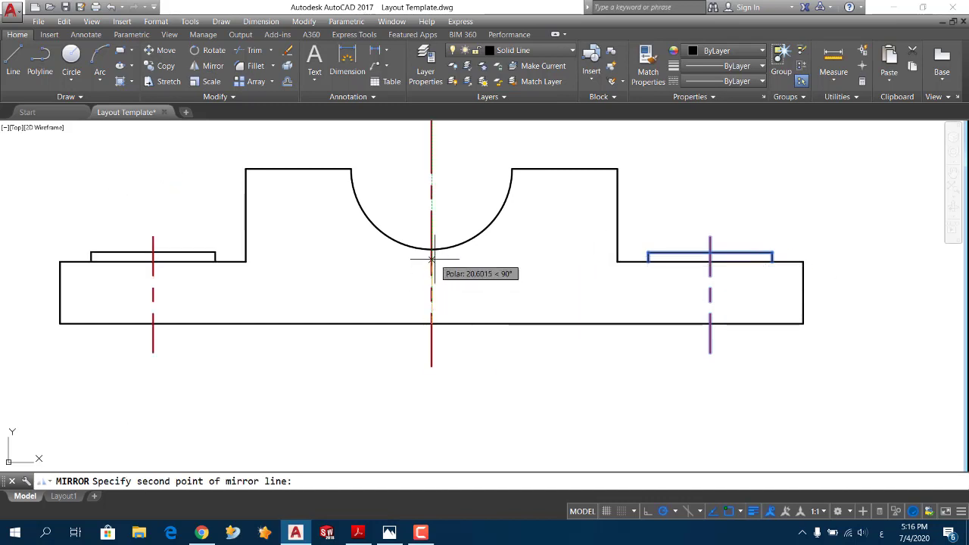
{"action": "left_click", "coordinate": [432, 252]}
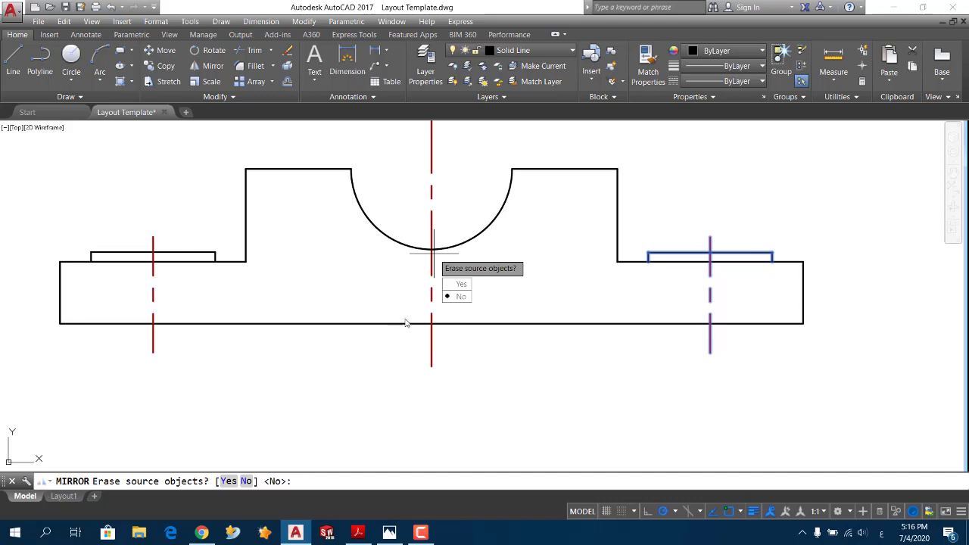
{"action": "key", "text": "Return"}
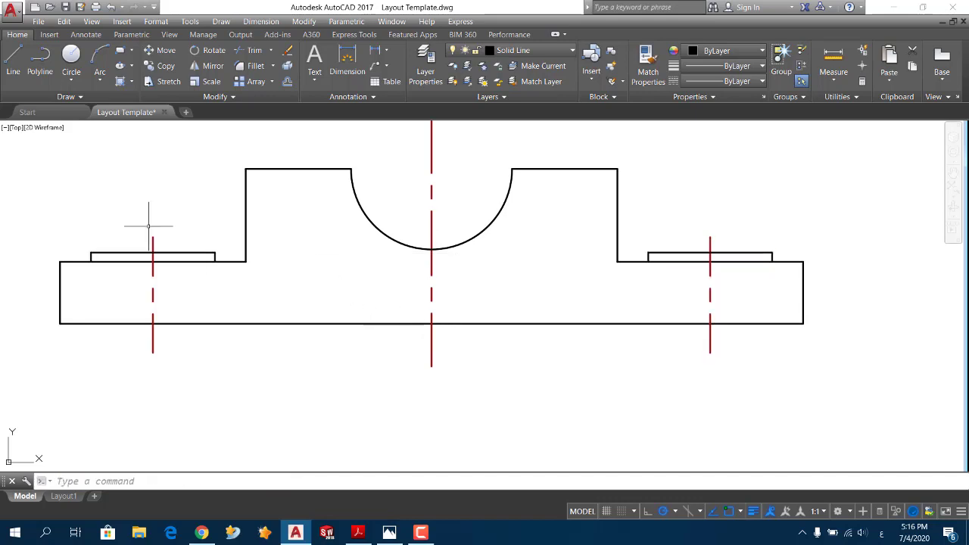
Draw the right bolt-hole's two vertical edges, the first 14 from the midpoint, down to the base bottom.
{"action": "key", "text": "alt+Tab"}
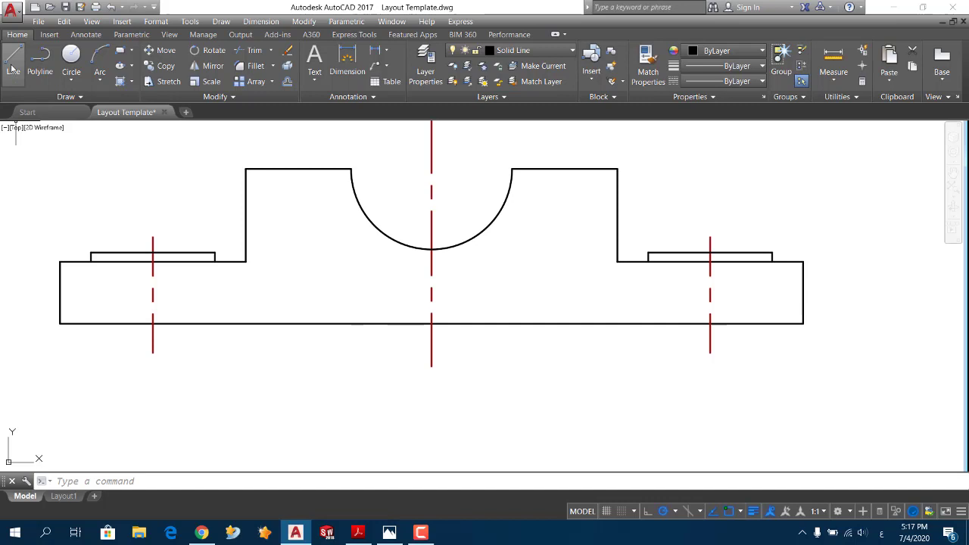
{"action": "left_click", "coordinate": [13, 63]}
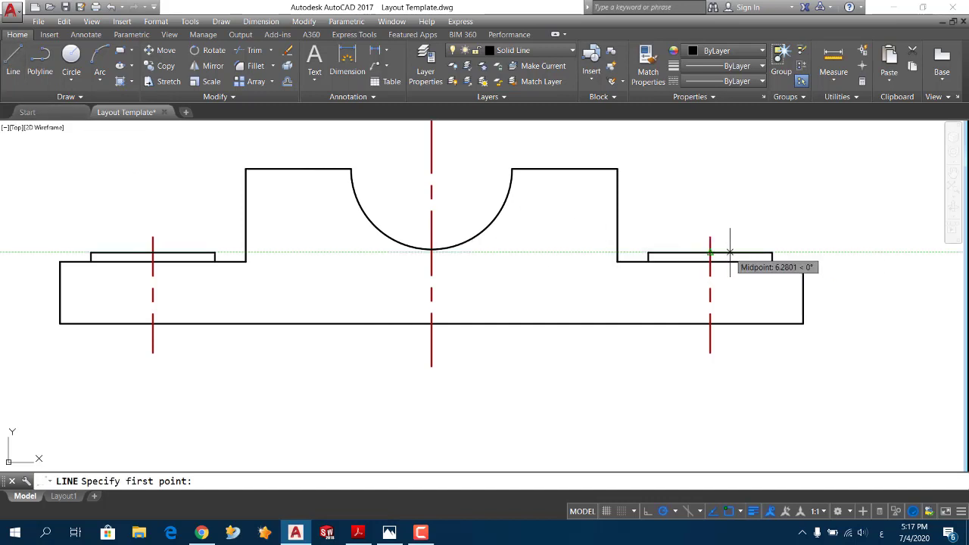
{"action": "type", "text": "14"}
{"action": "key", "text": "Return"}
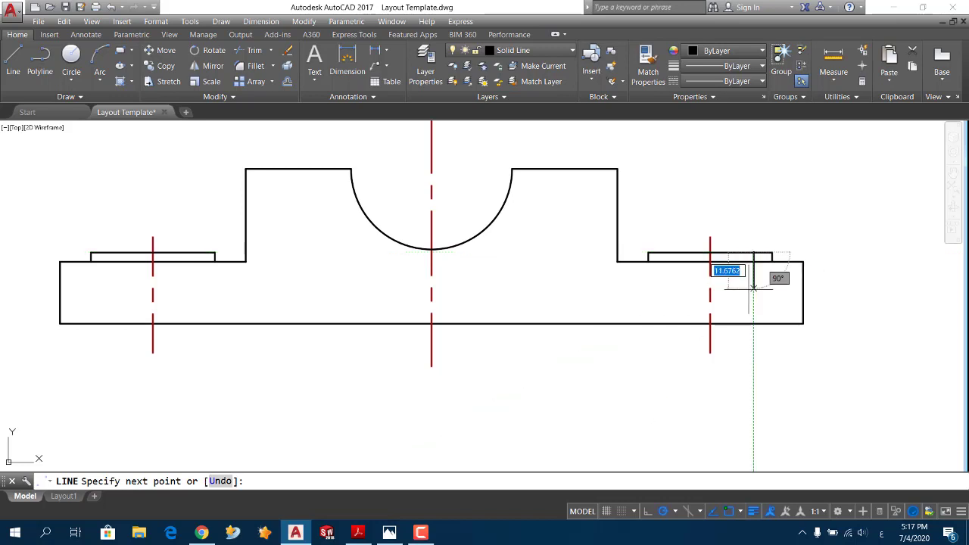
{"action": "left_click", "coordinate": [753, 323]}
{"action": "key", "text": "Escape"}
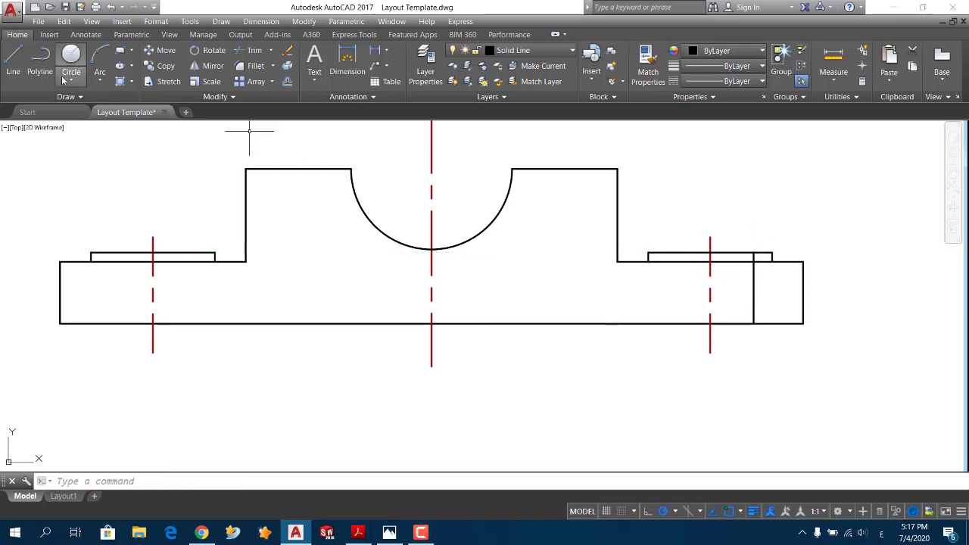
{"action": "key", "text": "Return"}
{"action": "type", "text": "14"}
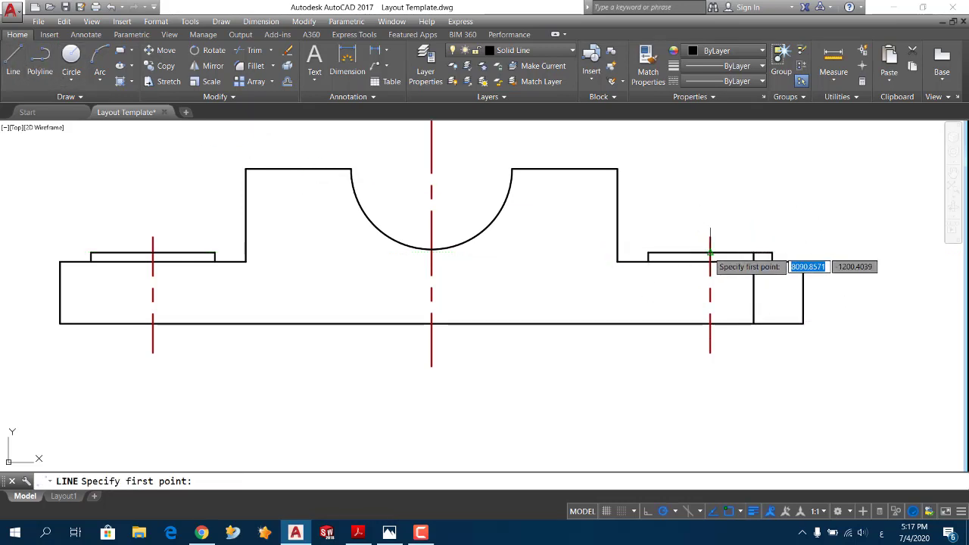
{"action": "left_click", "coordinate": [666, 252]}
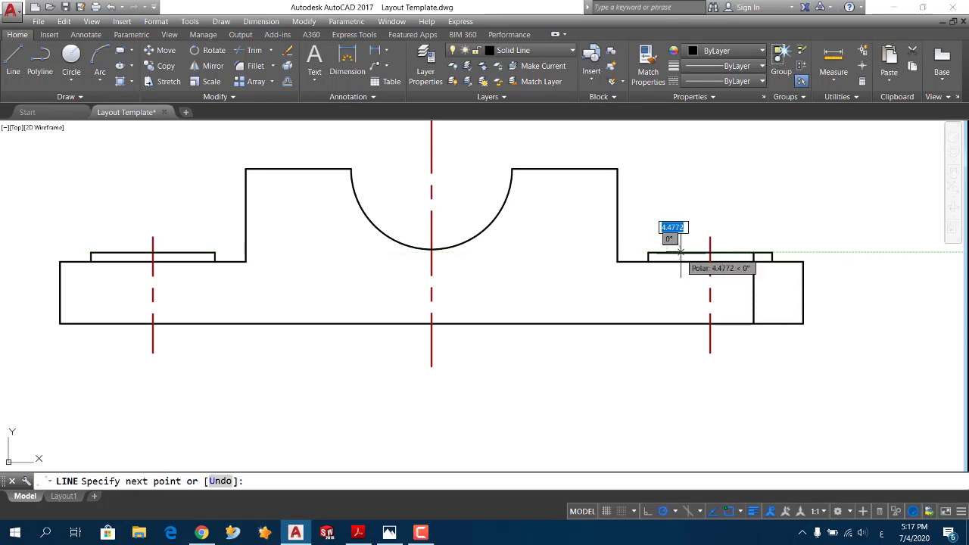
{"action": "left_click", "coordinate": [666, 324]}
{"action": "key", "text": "Escape"}
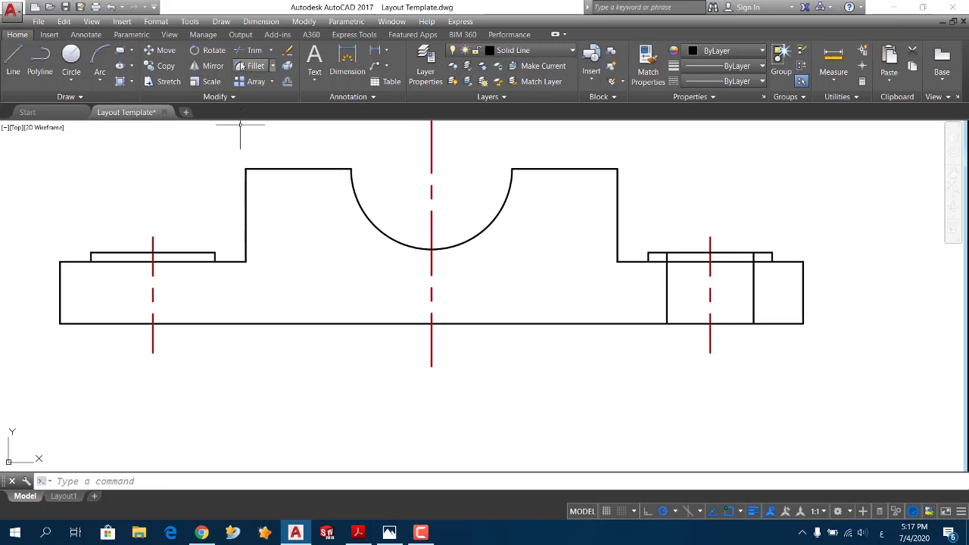
Trim away the three top-edge pieces lying between the new hole edges.
{"action": "left_click", "coordinate": [250, 50]}
{"action": "key", "text": "Return"}
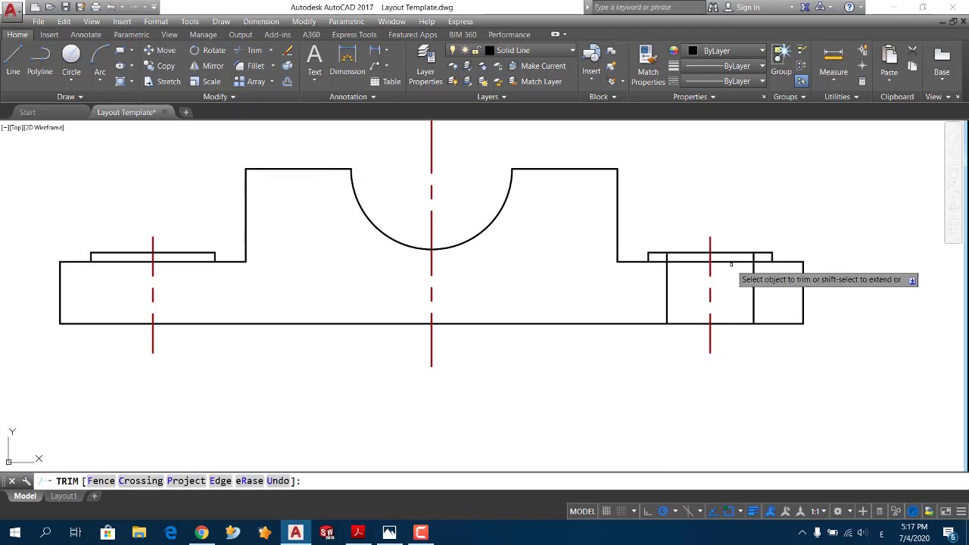
{"action": "left_click", "coordinate": [747, 263]}
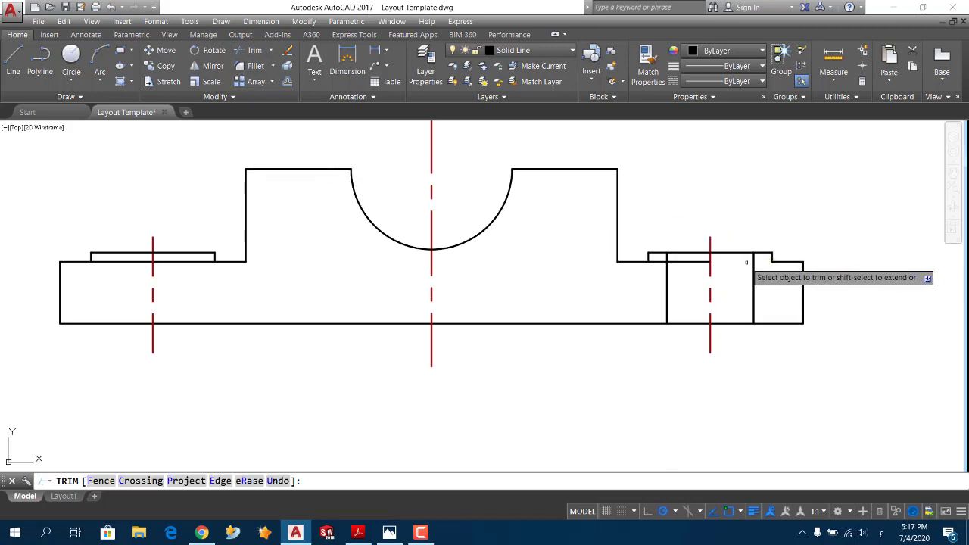
{"action": "left_click", "coordinate": [700, 262]}
{"action": "left_click", "coordinate": [657, 262]}
{"action": "key", "text": "Return"}
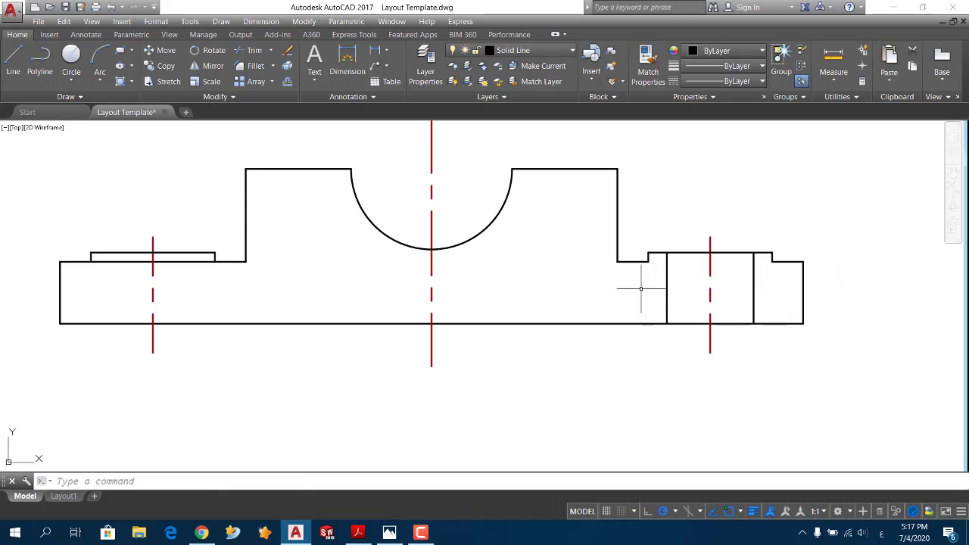
Mirror the two hole edges across the central centre line onto the left flange, keeping the originals.
{"action": "left_click", "coordinate": [753, 278]}
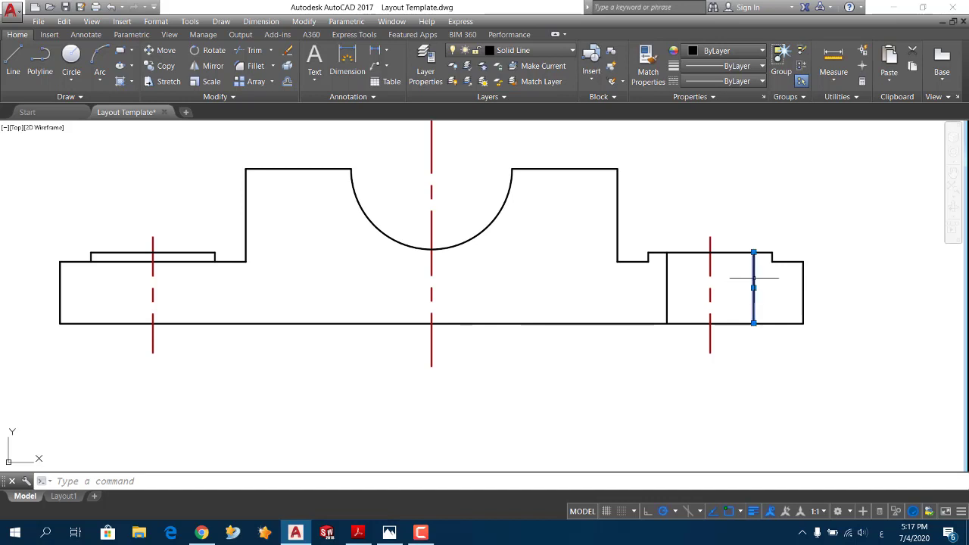
{"action": "left_click", "coordinate": [666, 285]}
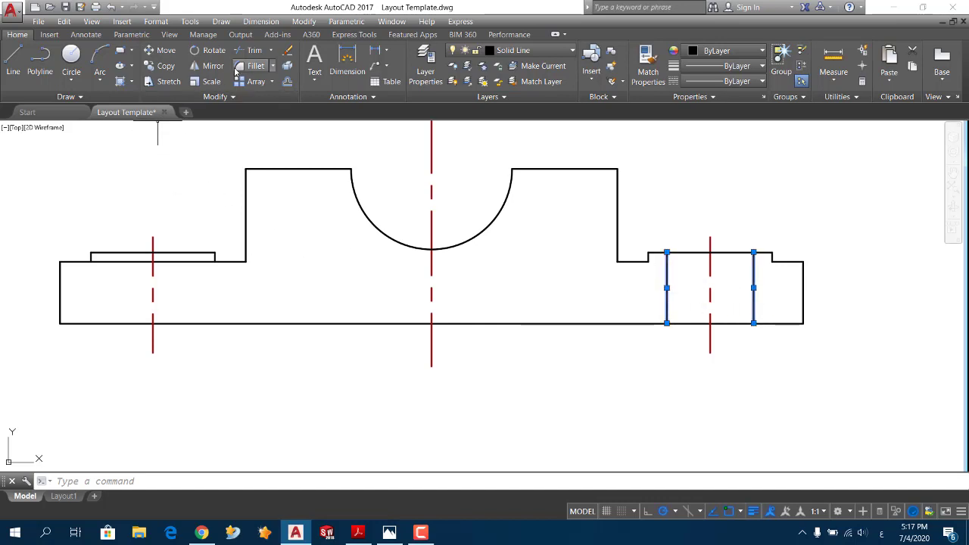
{"action": "left_click", "coordinate": [213, 66]}
{"action": "left_click", "coordinate": [431, 324]}
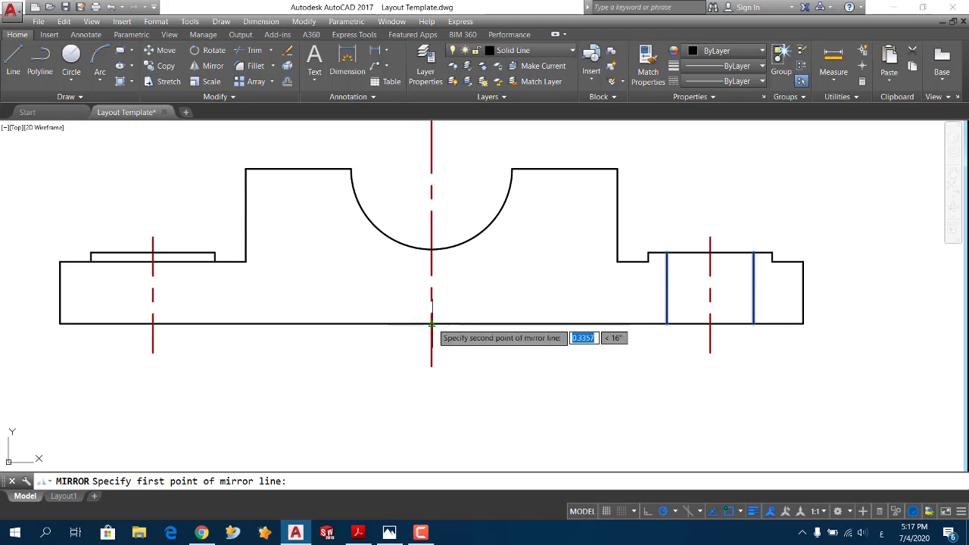
{"action": "left_click", "coordinate": [432, 249]}
{"action": "key", "text": "Return"}
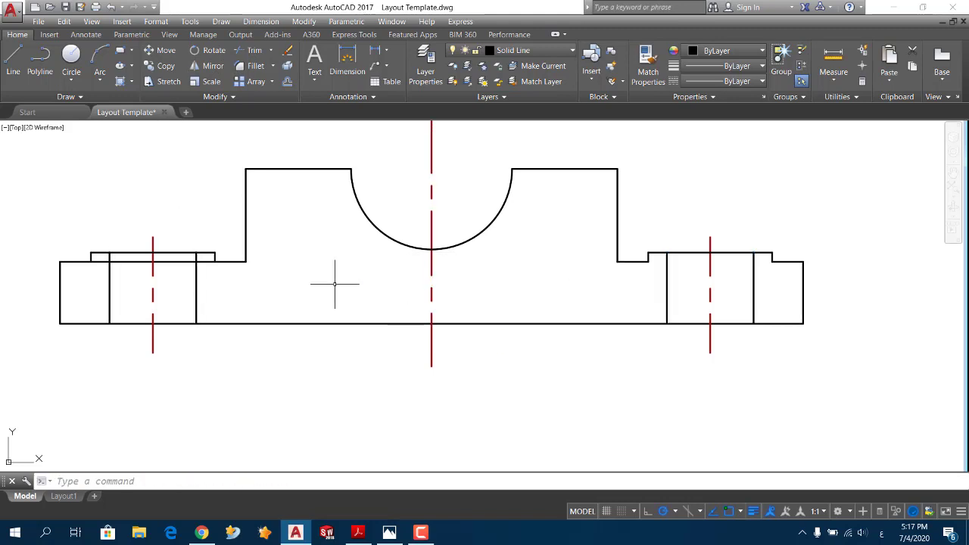
Trim the three stray base-line pieces inside the left bolt hole.
{"action": "left_click", "coordinate": [251, 50]}
{"action": "key", "text": "Return"}
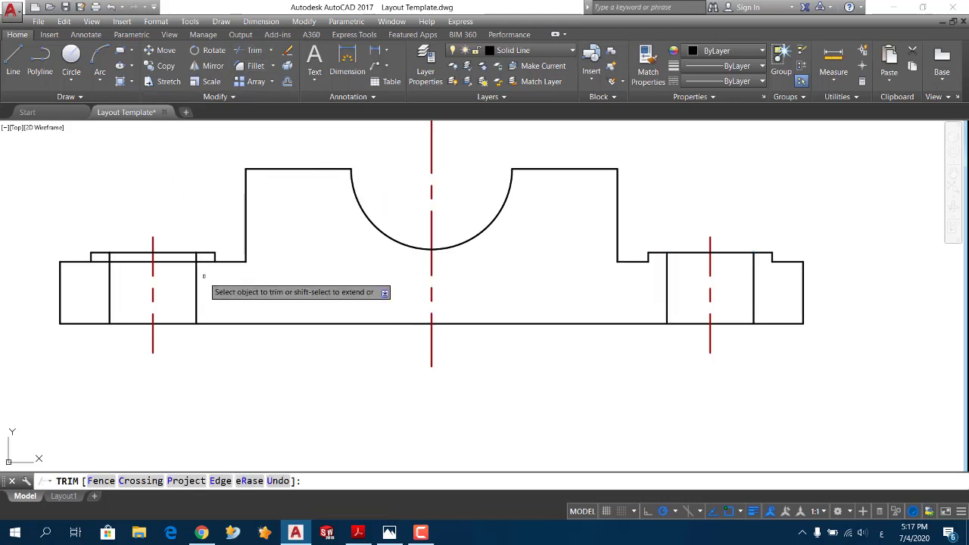
{"action": "left_click", "coordinate": [182, 261]}
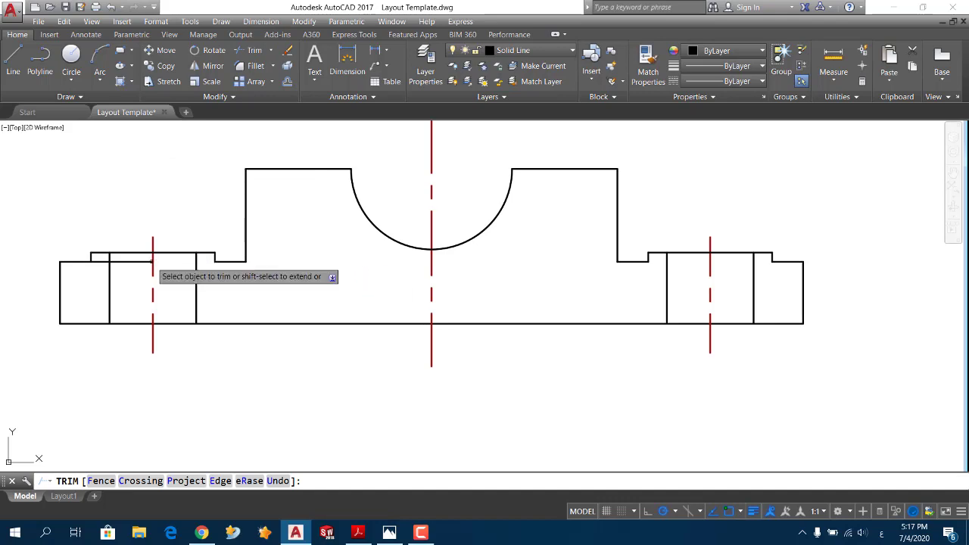
{"action": "left_click", "coordinate": [133, 261]}
{"action": "left_click", "coordinate": [100, 261]}
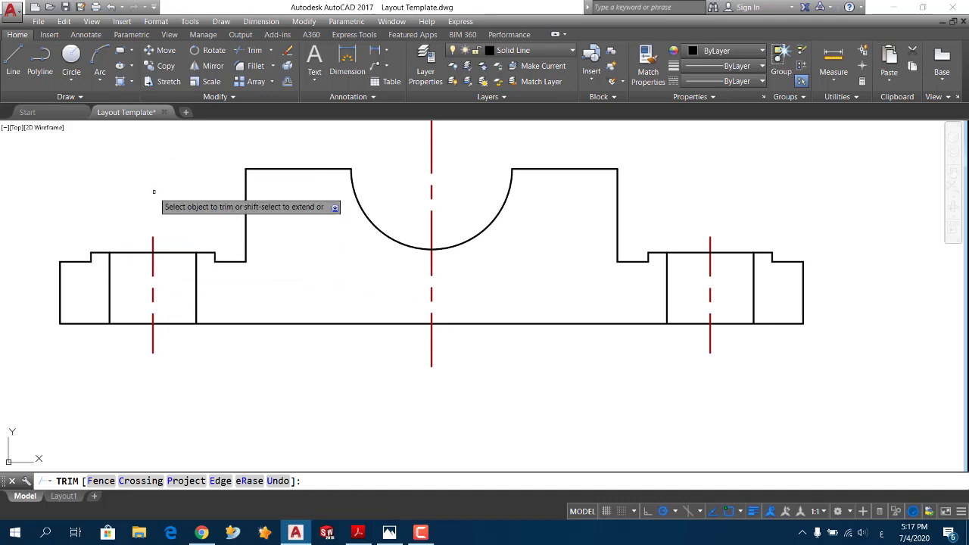
{"action": "key", "text": "Escape"}
{"action": "key", "text": "alt+Tab"}
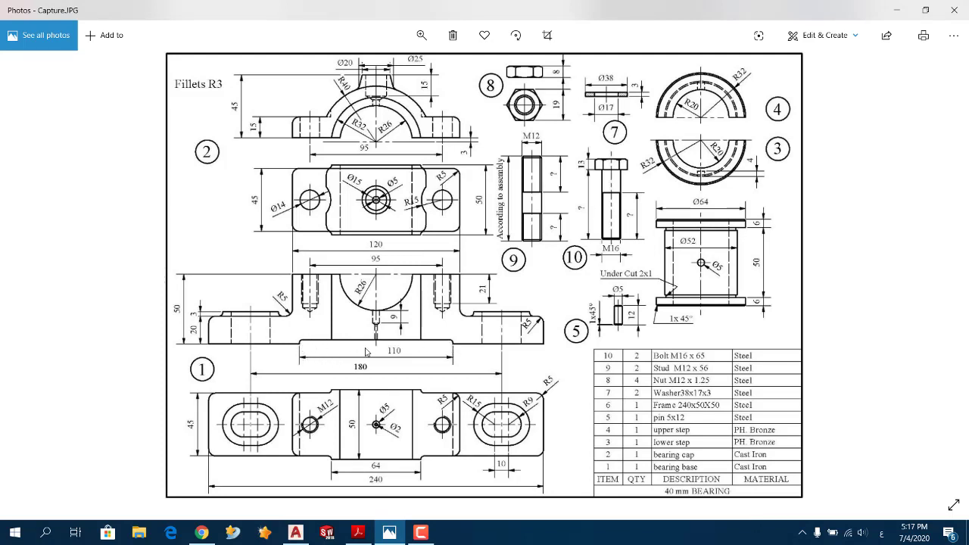
Draw the recess outline from 55 right of centre: up 3.5, left 80, back down to the base.
{"action": "key", "text": "alt+Tab"}
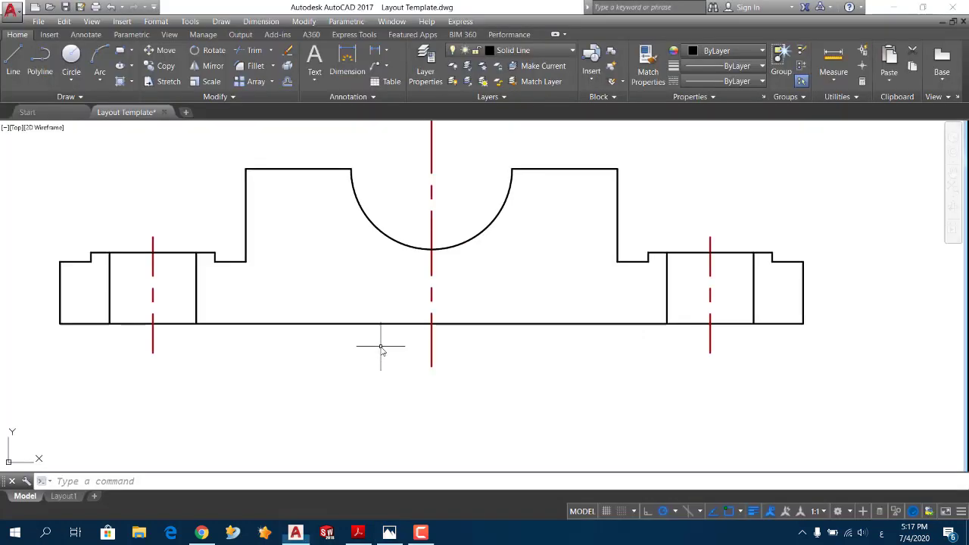
{"action": "left_click", "coordinate": [13, 61]}
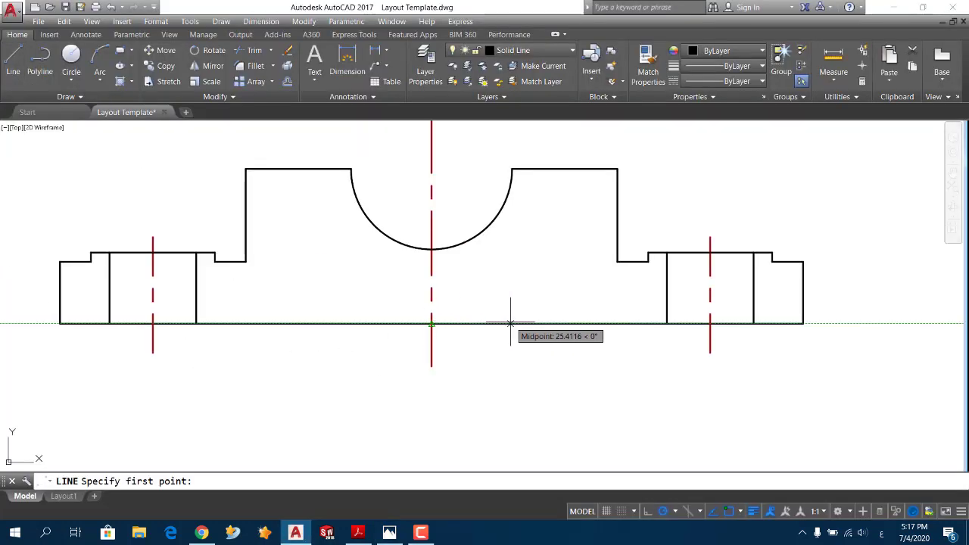
{"action": "type", "text": "55"}
{"action": "key", "text": "Return"}
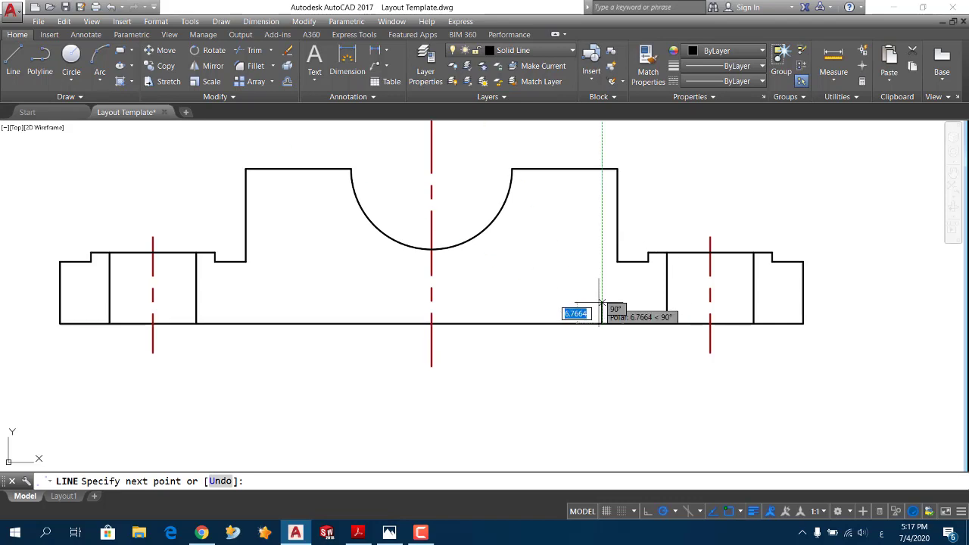
{"action": "key", "text": "alt+Tab"}
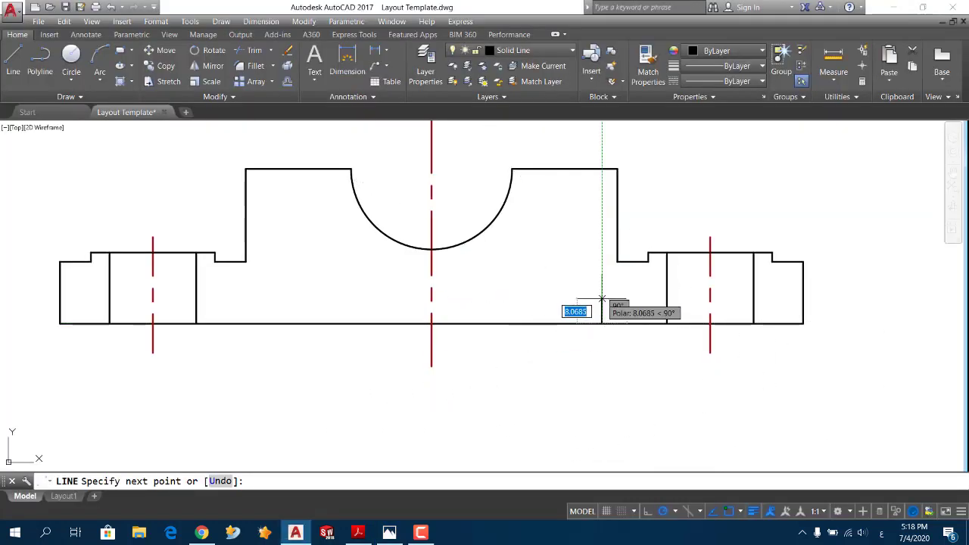
{"action": "type", "text": "3.5"}
{"action": "key", "text": "Return"}
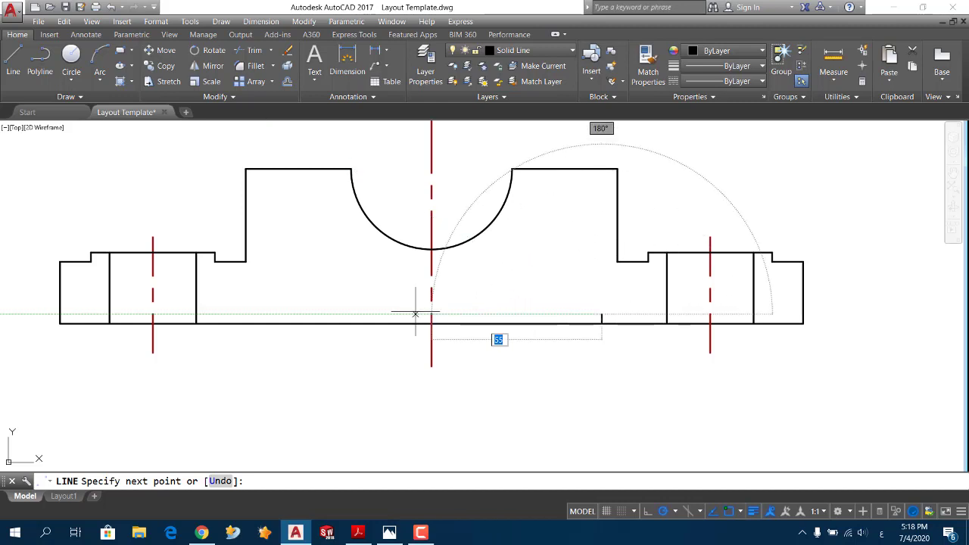
{"action": "type", "text": "80"}
{"action": "key", "text": "Return"}
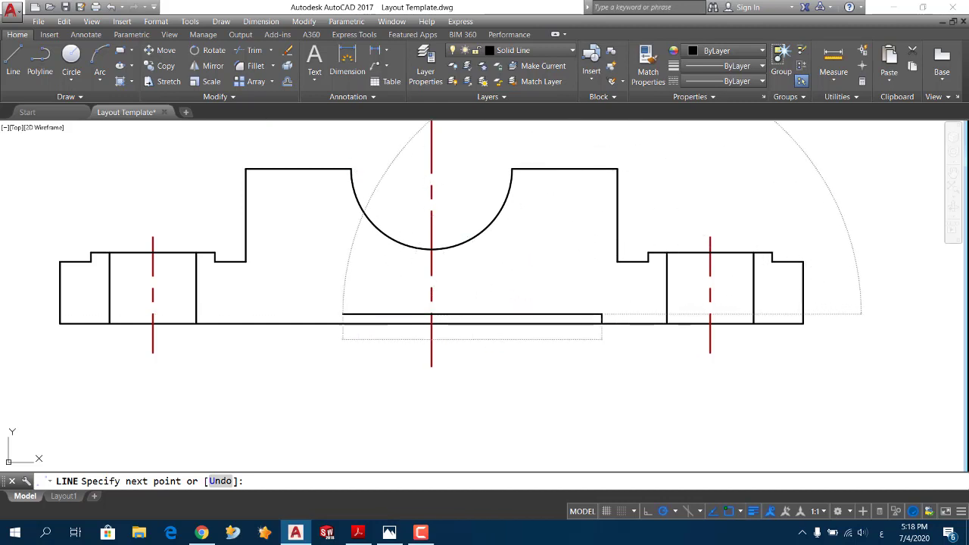
{"action": "left_click", "coordinate": [261, 317]}
{"action": "key", "text": "Return"}
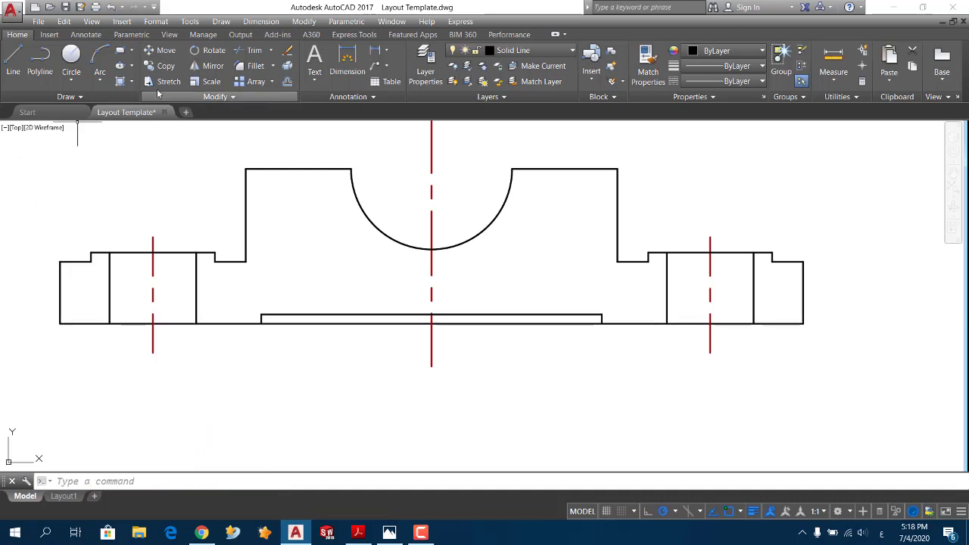
Trim the base line's two segments beneath the recess.
{"action": "left_click", "coordinate": [250, 50]}
{"action": "key", "text": "Return"}
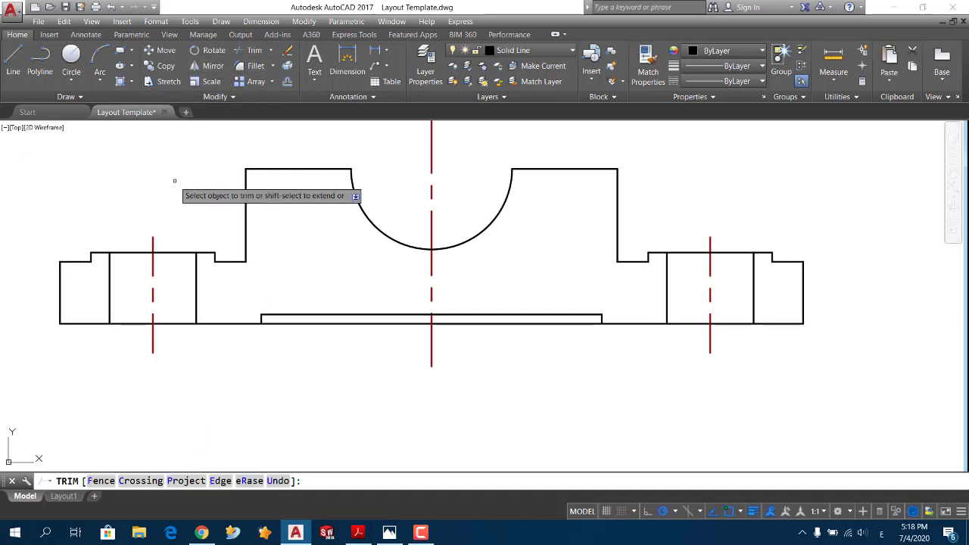
{"action": "left_click", "coordinate": [390, 323]}
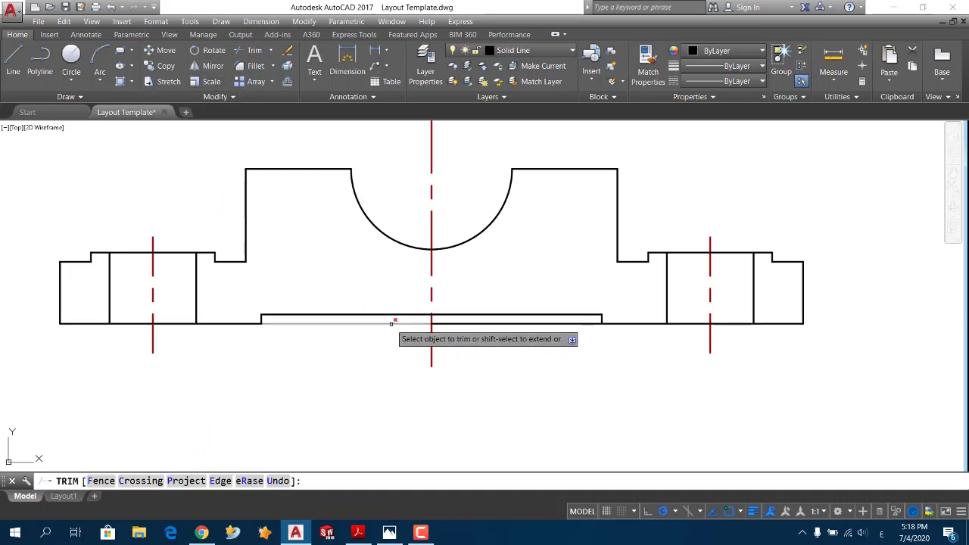
{"action": "left_click", "coordinate": [479, 323]}
{"action": "key", "text": "Return"}
{"action": "key", "text": "alt+Tab"}
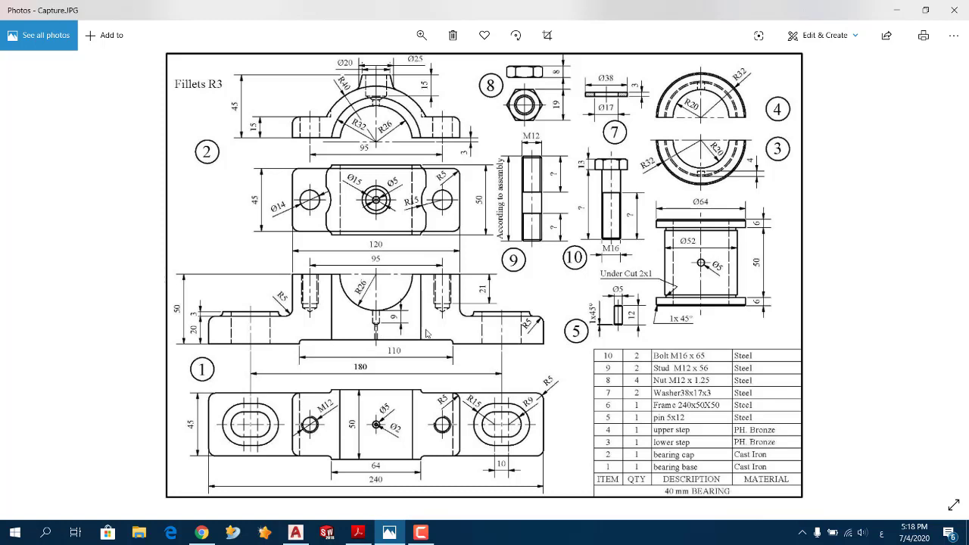
{"action": "key", "text": "alt+Tab"}
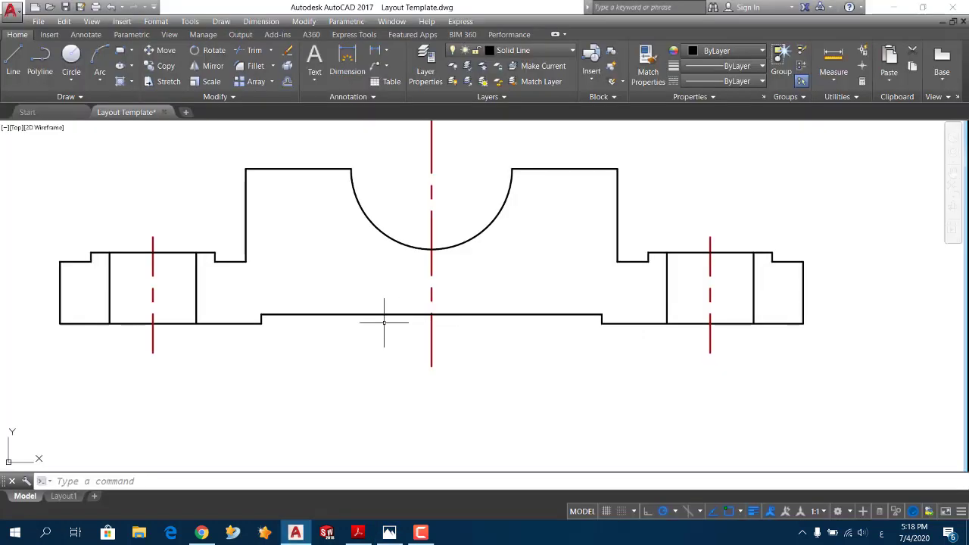
{"action": "key", "text": "alt+Tab"}
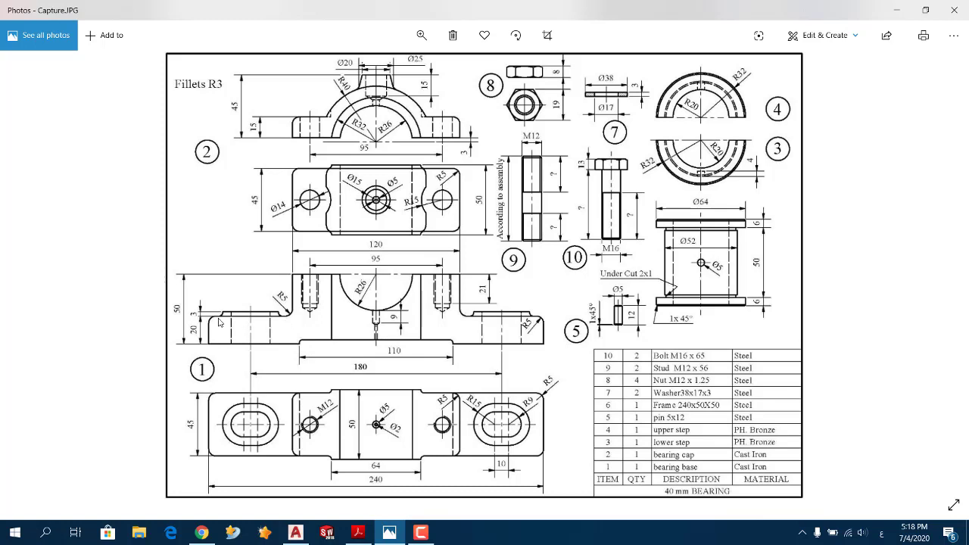
{"action": "key", "text": "alt+Tab"}
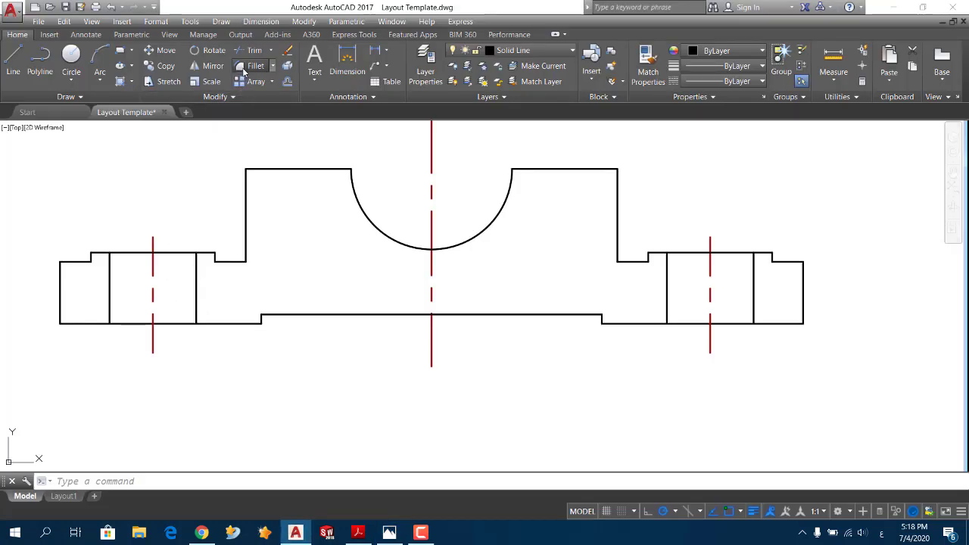
Set up FILLET in trim mode with radius 5 and multiple selection.
{"action": "left_click", "coordinate": [243, 70]}
{"action": "type", "text": "ق"}
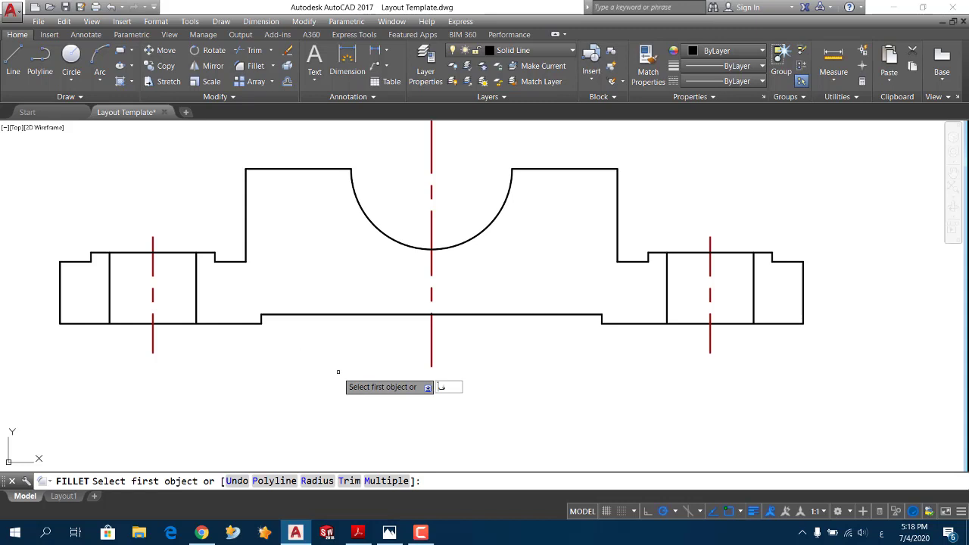
{"action": "key", "text": "alt+shift"}
{"action": "key", "text": "Return"}
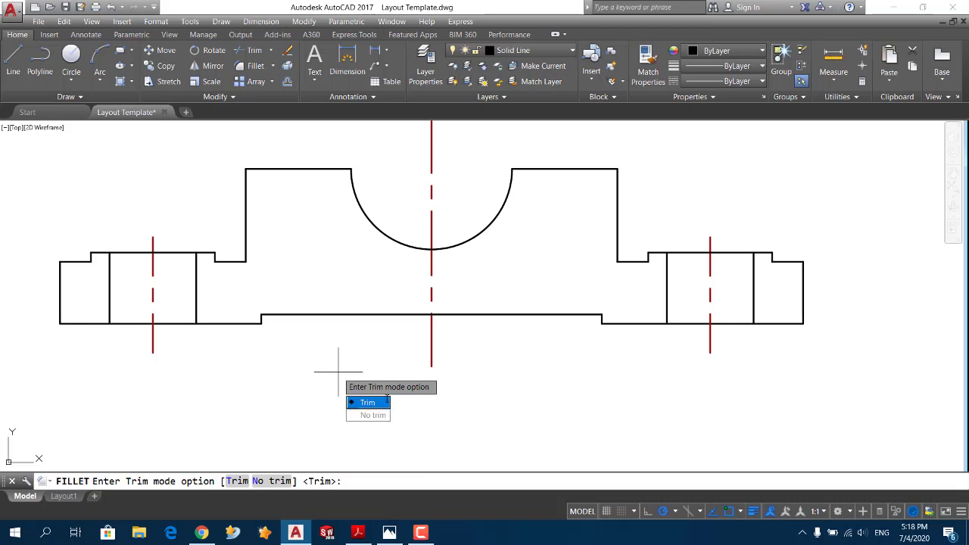
{"action": "left_click", "coordinate": [371, 406]}
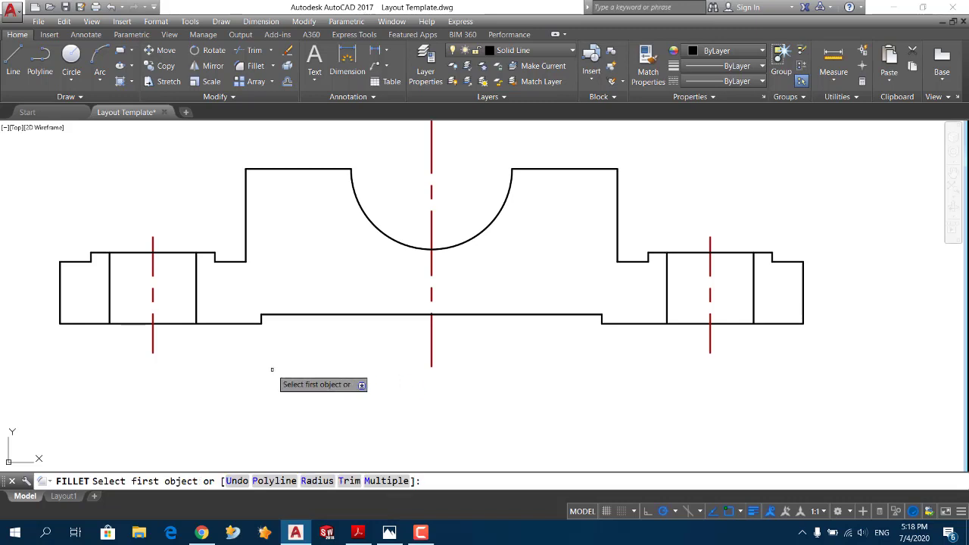
{"action": "type", "text": "r"}
{"action": "key", "text": "Return"}
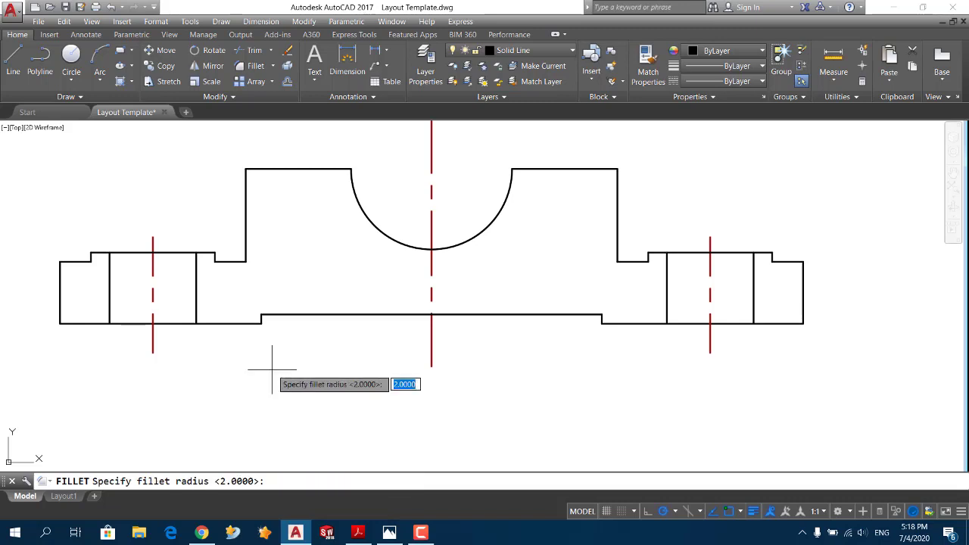
{"action": "type", "text": "5"}
{"action": "key", "text": "Return"}
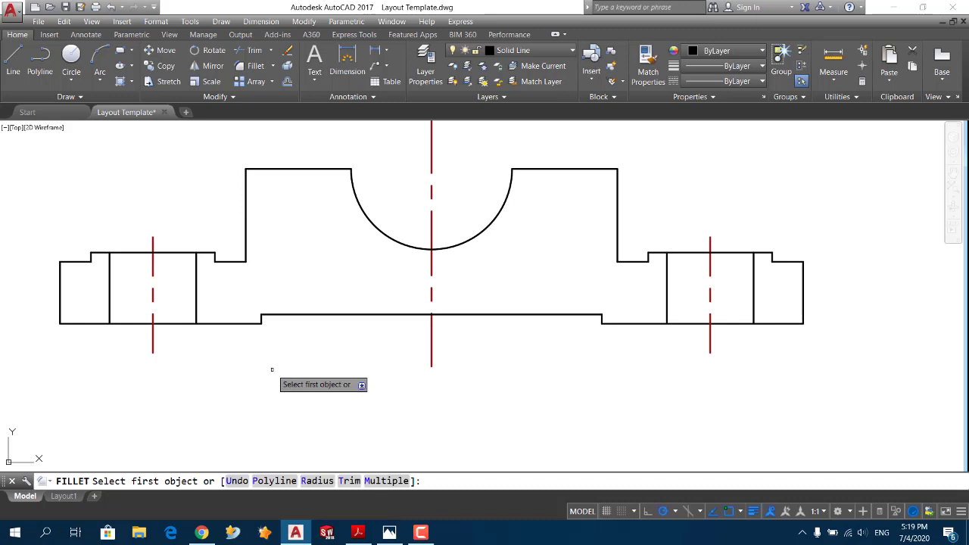
{"action": "type", "text": "m"}
Fillet the left flange's inner and outer step corners and both underside recess corners.
{"action": "left_click", "coordinate": [215, 258]}
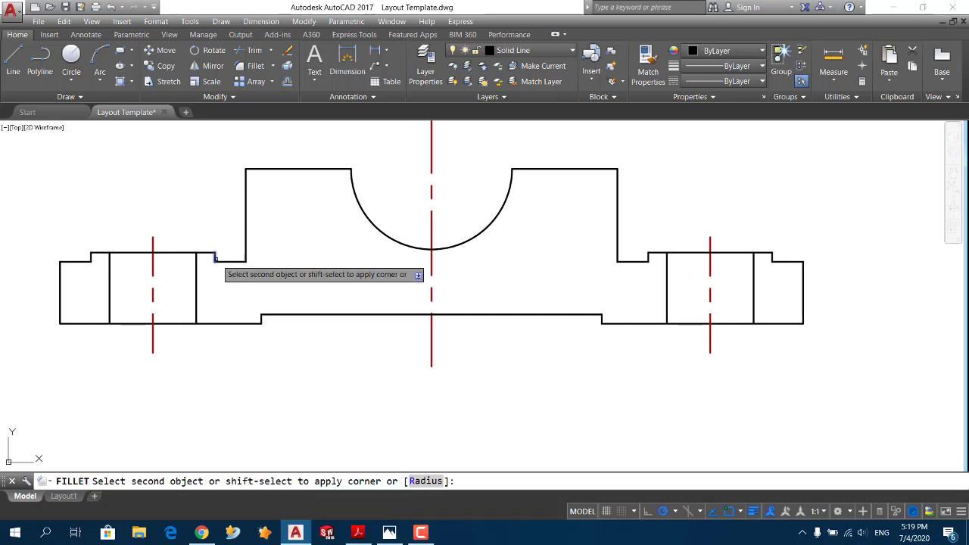
{"action": "left_click", "coordinate": [219, 262]}
{"action": "left_click", "coordinate": [85, 262]}
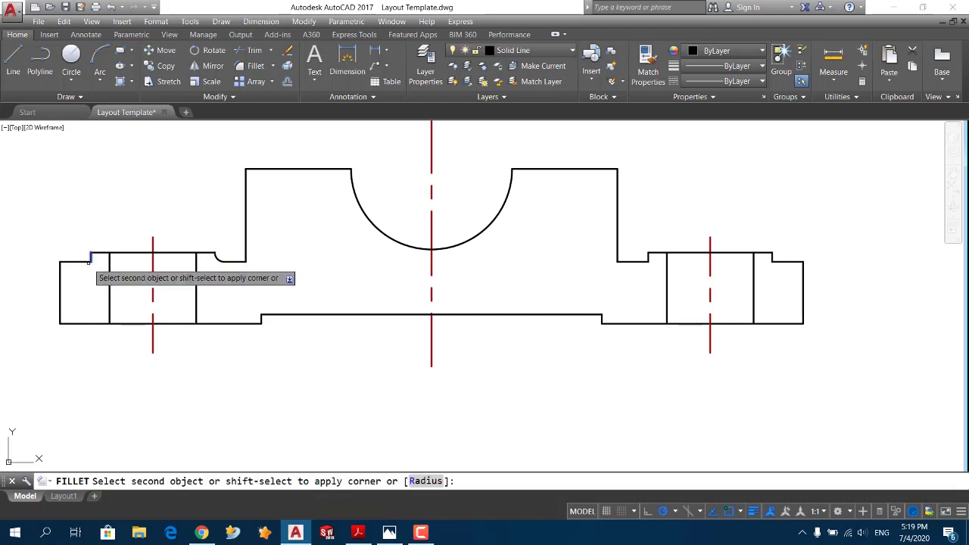
{"action": "left_click", "coordinate": [89, 259]}
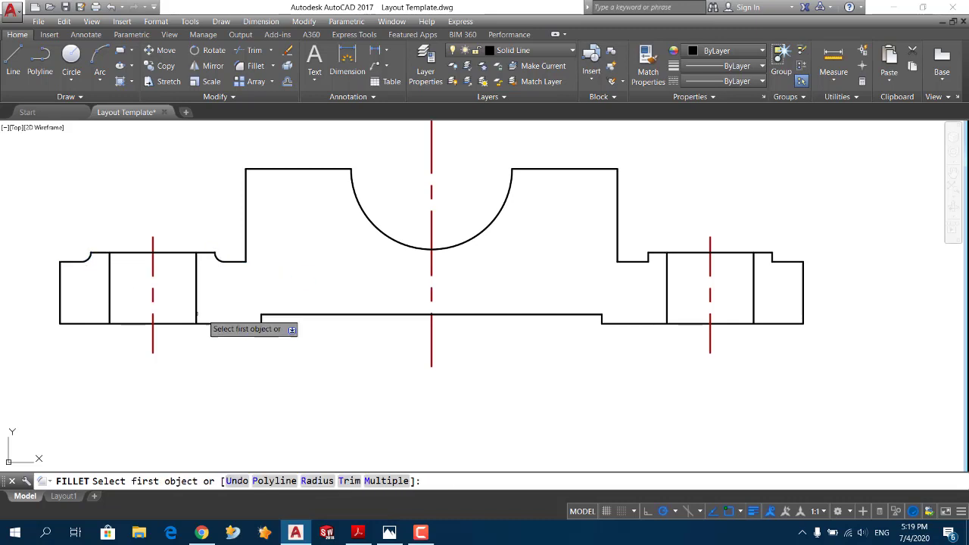
{"action": "left_click", "coordinate": [259, 318]}
{"action": "left_click", "coordinate": [265, 315]}
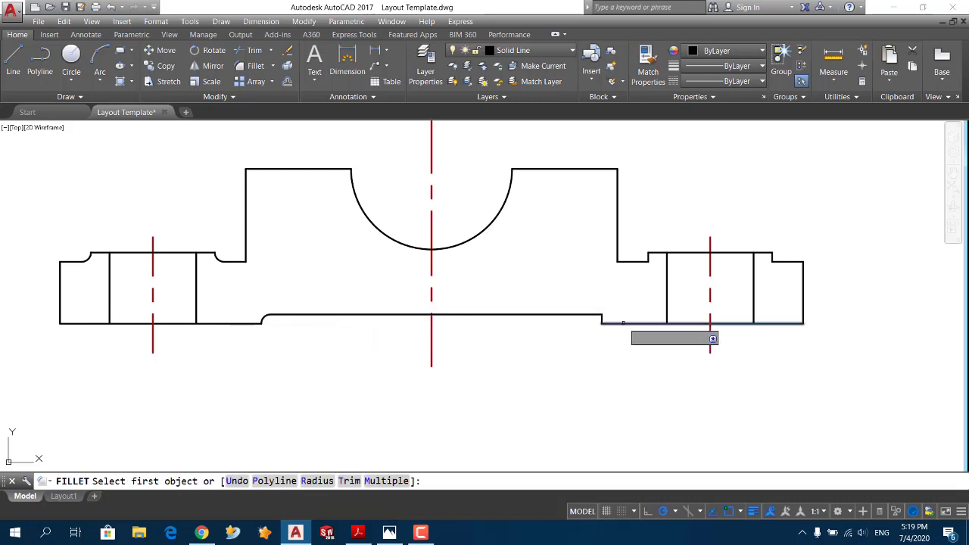
{"action": "left_click", "coordinate": [603, 320]}
{"action": "left_click", "coordinate": [598, 315]}
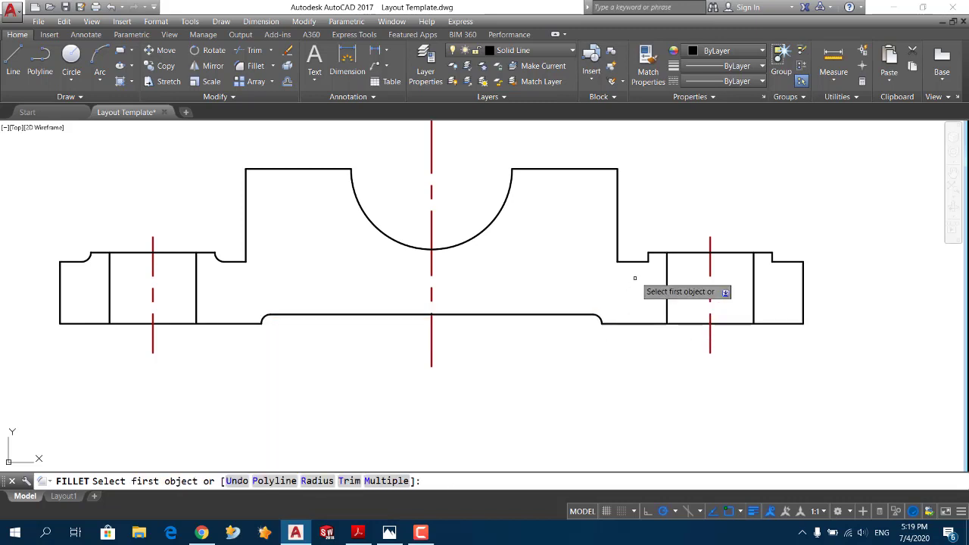
Fillet the two step corners on the right flange.
{"action": "left_click", "coordinate": [647, 256]}
{"action": "left_click", "coordinate": [640, 261]}
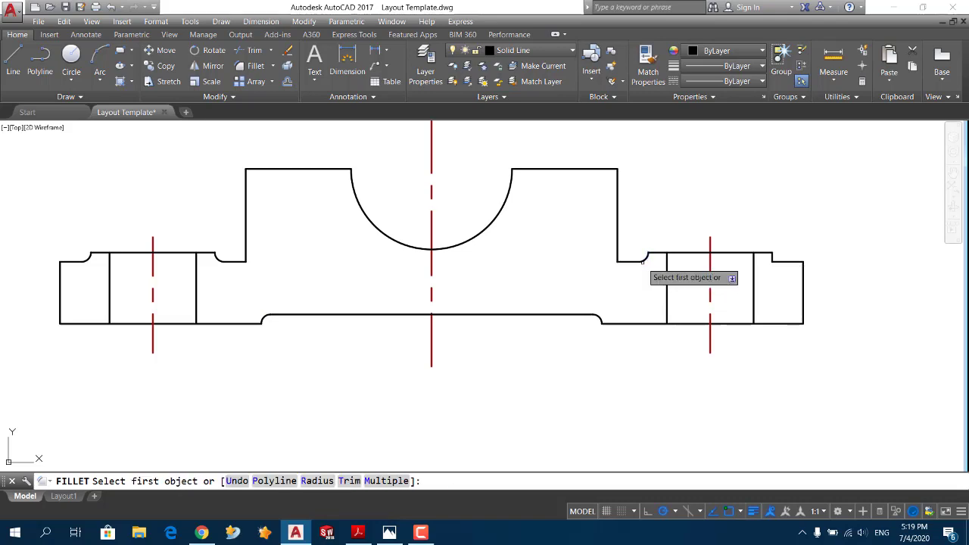
{"action": "left_click", "coordinate": [774, 255]}
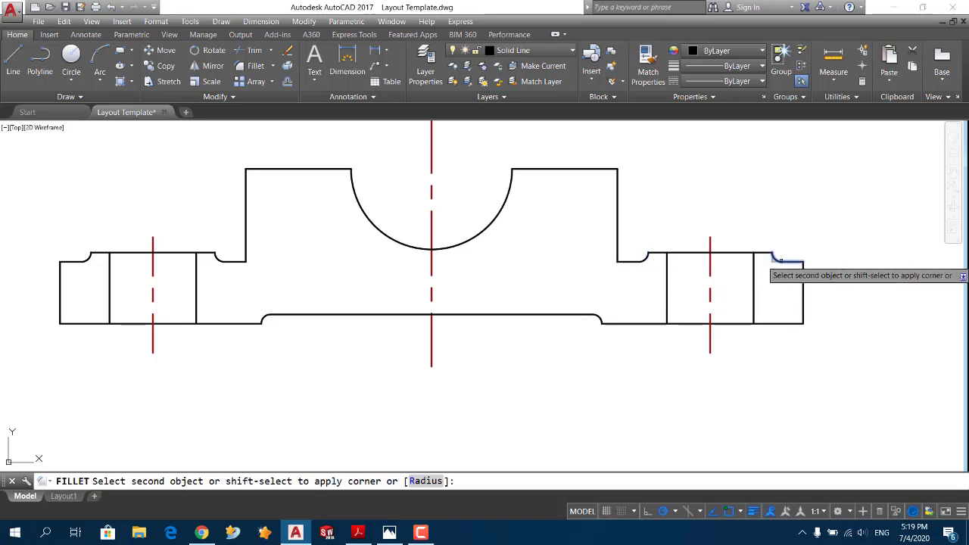
{"action": "left_click", "coordinate": [784, 261]}
{"action": "key", "text": "alt+Tab"}
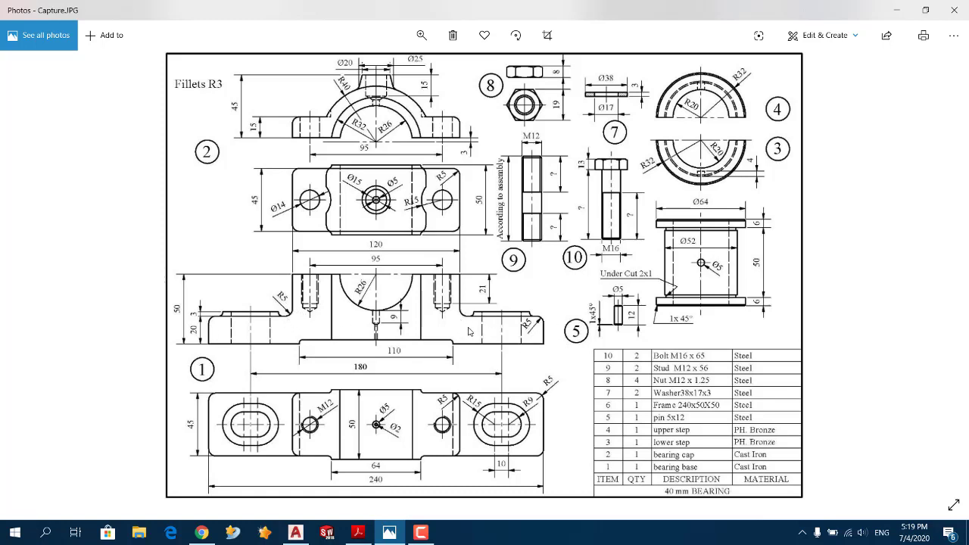
Restart FILLET with a radius of 5, checking the reference drawing.
{"action": "key", "text": "alt+Tab"}
{"action": "key", "text": "Escape"}
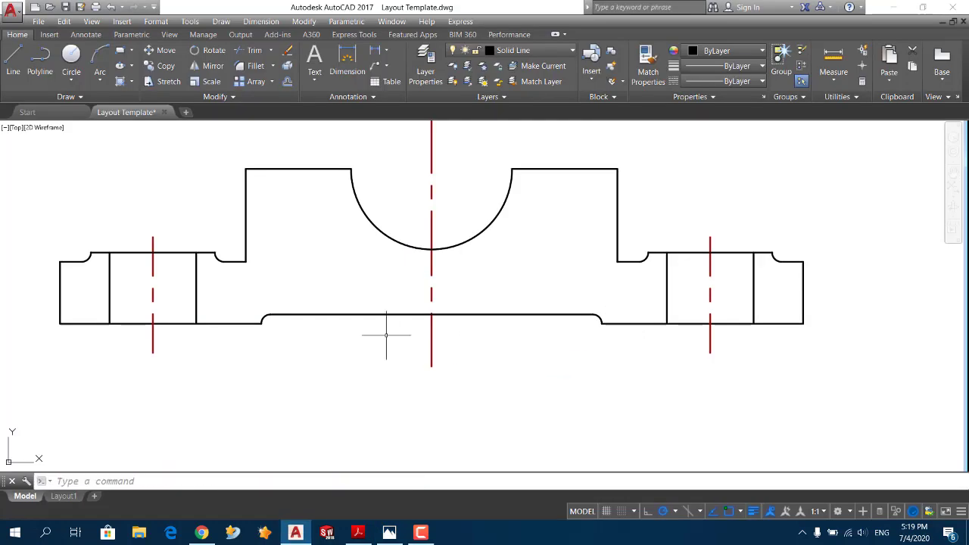
{"action": "left_click", "coordinate": [256, 65]}
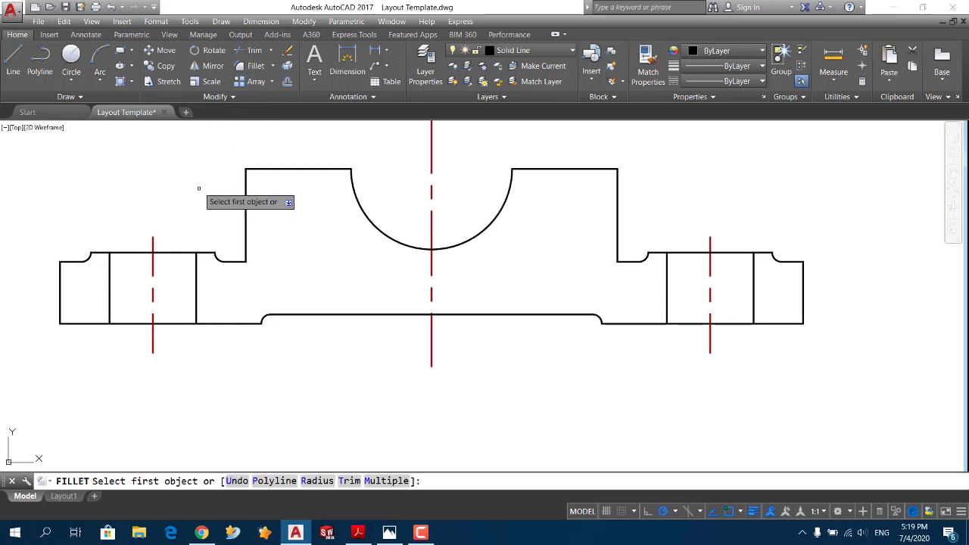
{"action": "type", "text": "r"}
{"action": "key", "text": "Return"}
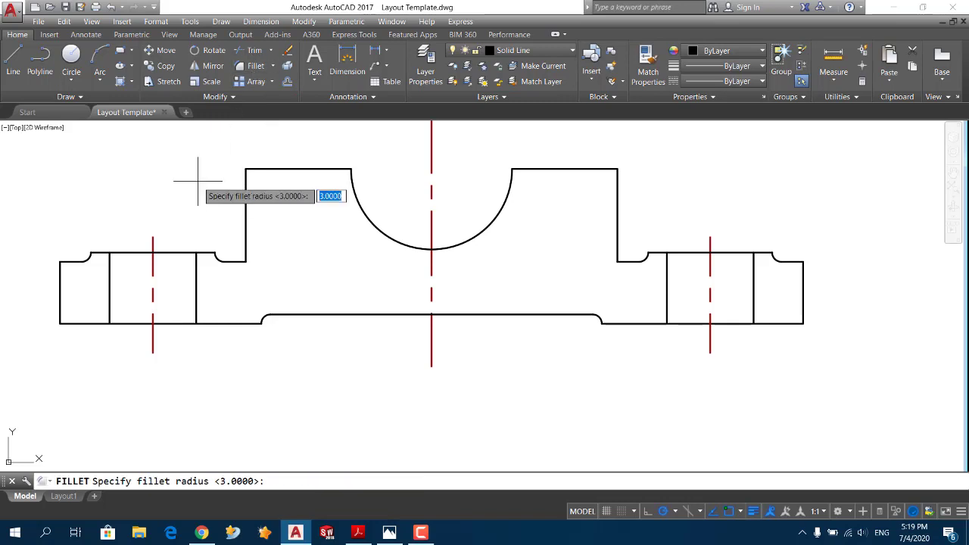
{"action": "type", "text": "5"}
{"action": "key", "text": "Return"}
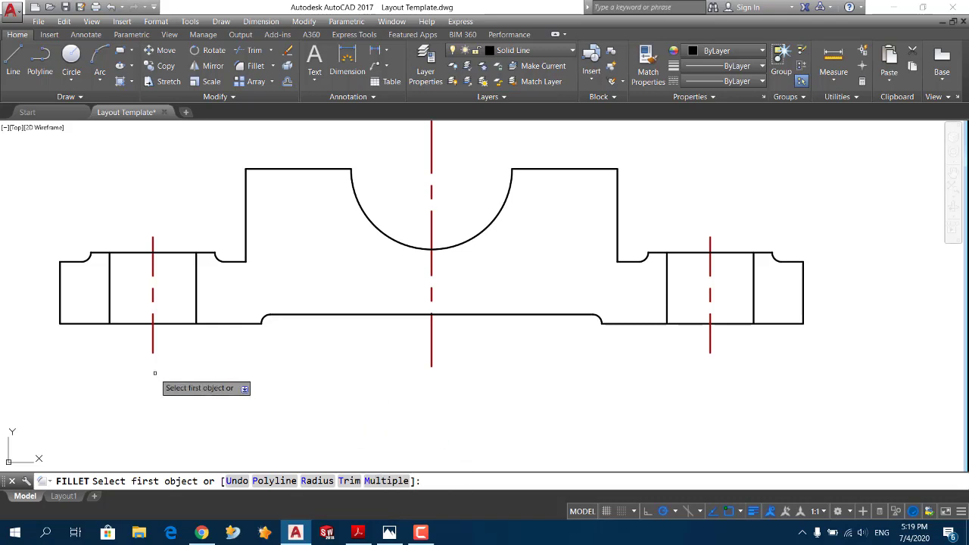
{"action": "key", "text": "alt+Tab"}
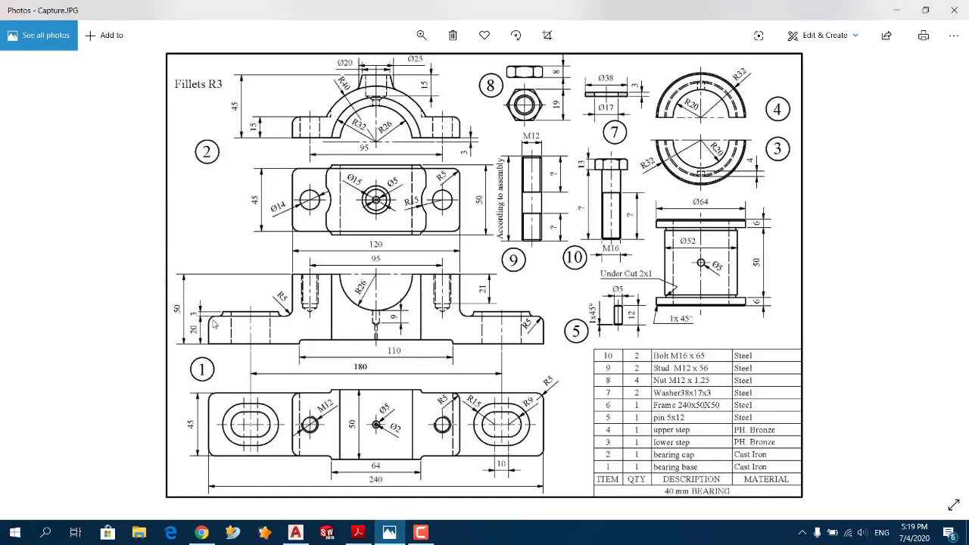
{"action": "key", "text": "alt+Tab"}
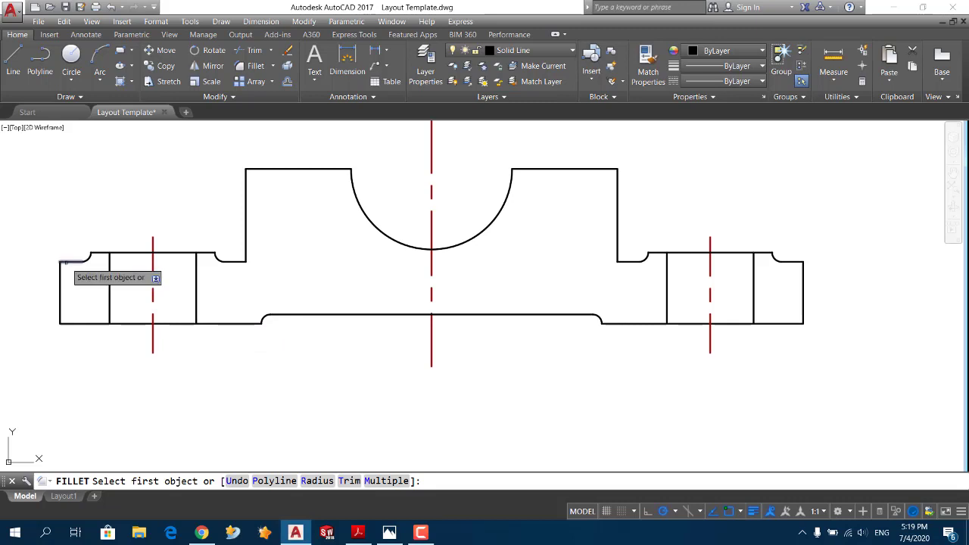
Fillet both flanges' outer top corners and the base corners of the left and right uprights.
{"action": "left_click", "coordinate": [65, 262]}
{"action": "left_click", "coordinate": [60, 268]}
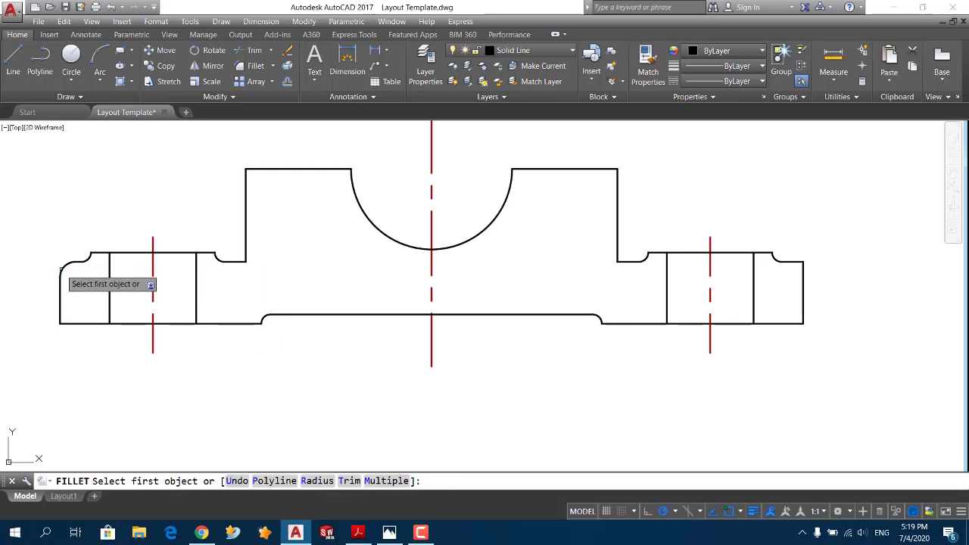
{"action": "left_click", "coordinate": [239, 261]}
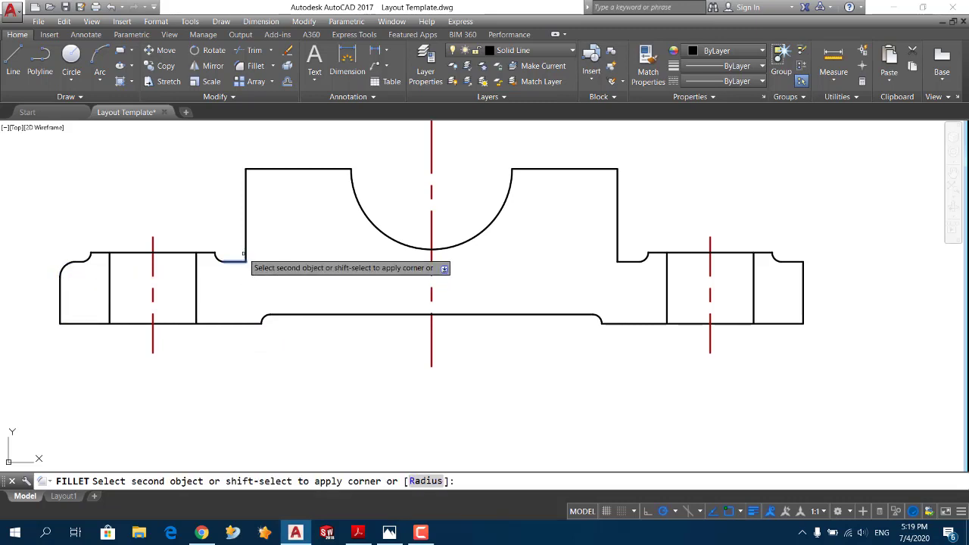
{"action": "left_click", "coordinate": [244, 251]}
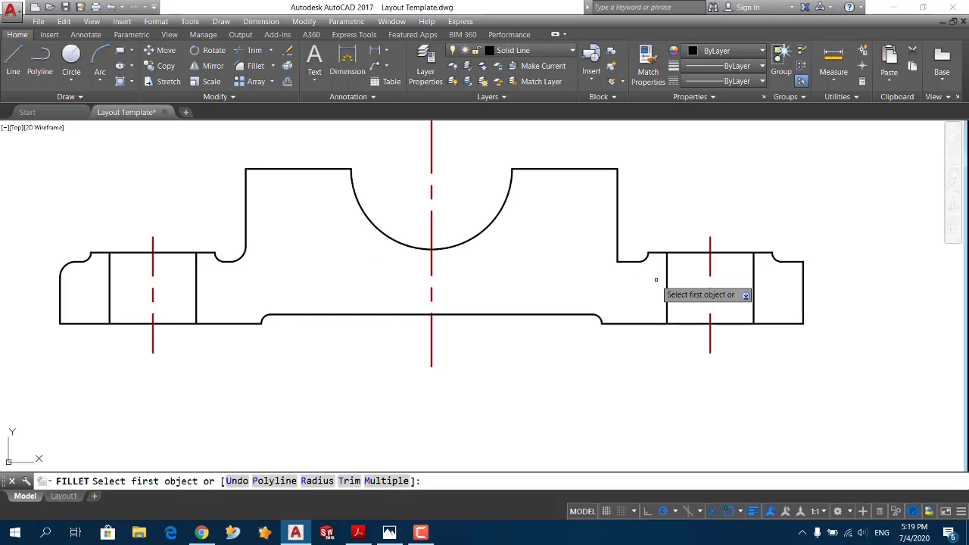
{"action": "left_click", "coordinate": [616, 244]}
{"action": "left_click", "coordinate": [624, 261]}
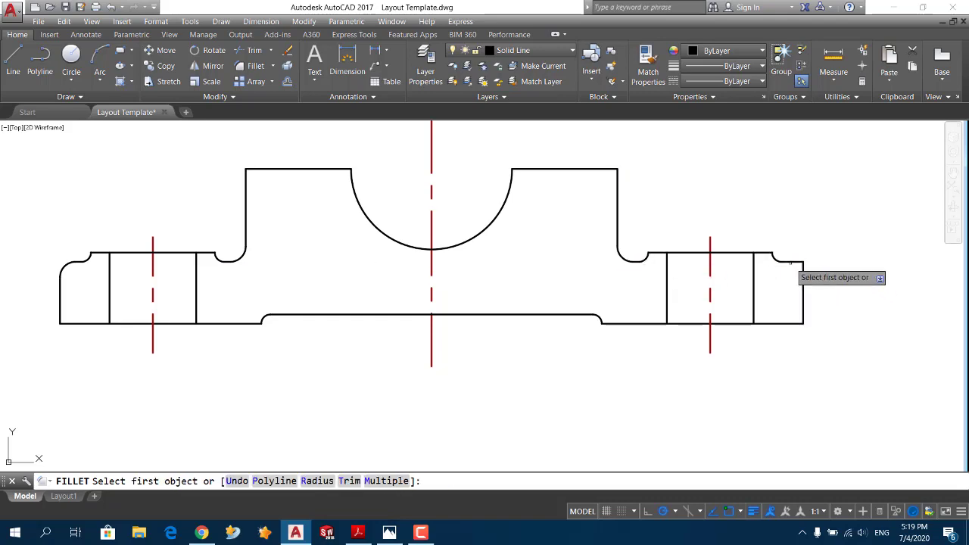
{"action": "left_click", "coordinate": [790, 262]}
{"action": "left_click", "coordinate": [802, 281]}
{"action": "key", "text": "alt+Tab"}
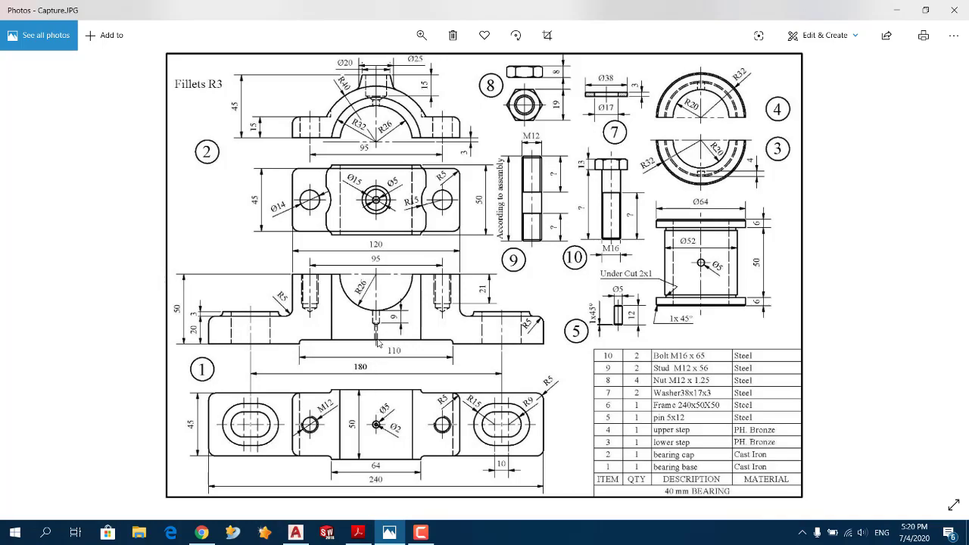
Zoom and pan to view 1 of the bearing base in Capture.JPG, then return to AutoCAD.
{"action": "scroll", "coordinate": [359, 345], "scroll_direction": "up", "scroll_amount": 2}
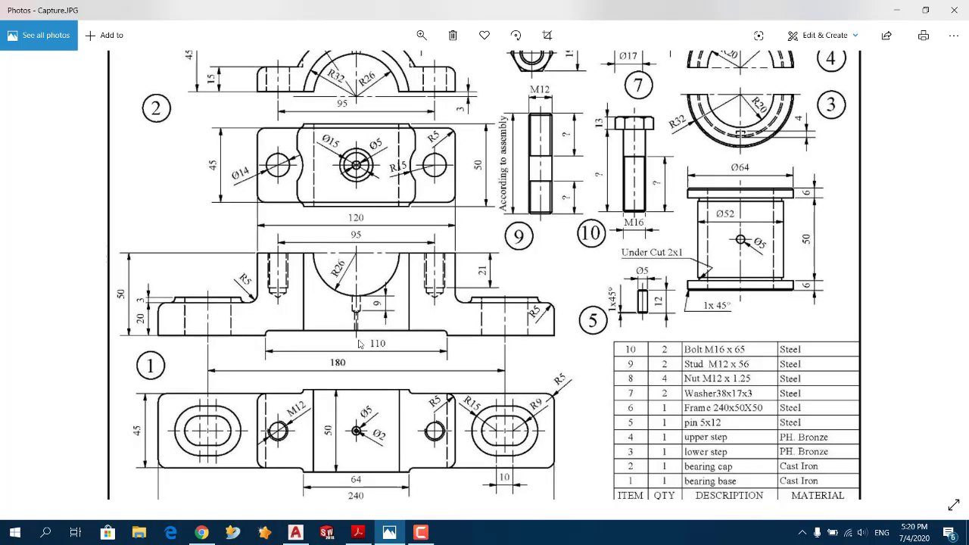
{"action": "scroll", "coordinate": [296, 344], "scroll_direction": "up", "scroll_amount": 2}
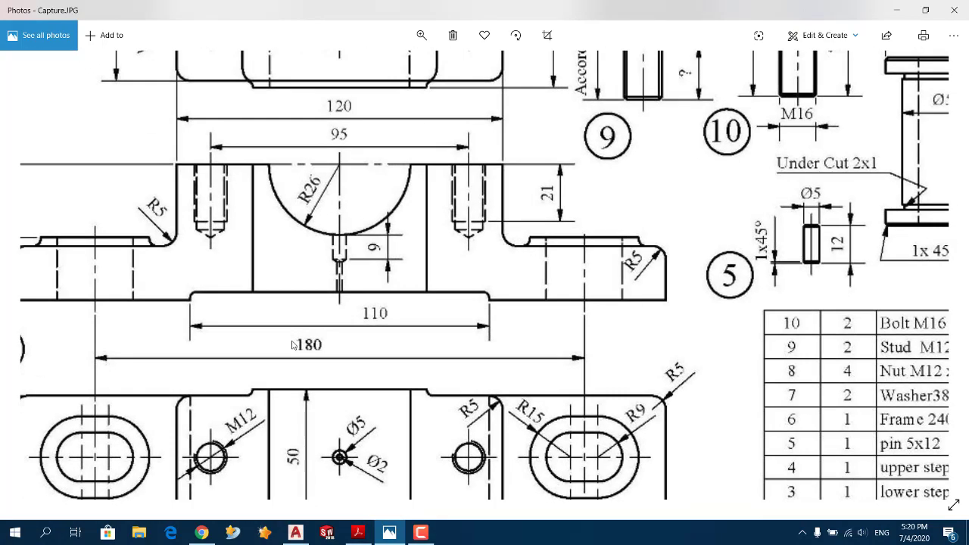
{"action": "scroll", "coordinate": [292, 345], "scroll_direction": "up", "scroll_amount": 1}
{"action": "left_click_drag", "start_coordinate": [299, 357], "coordinate": [451, 330]}
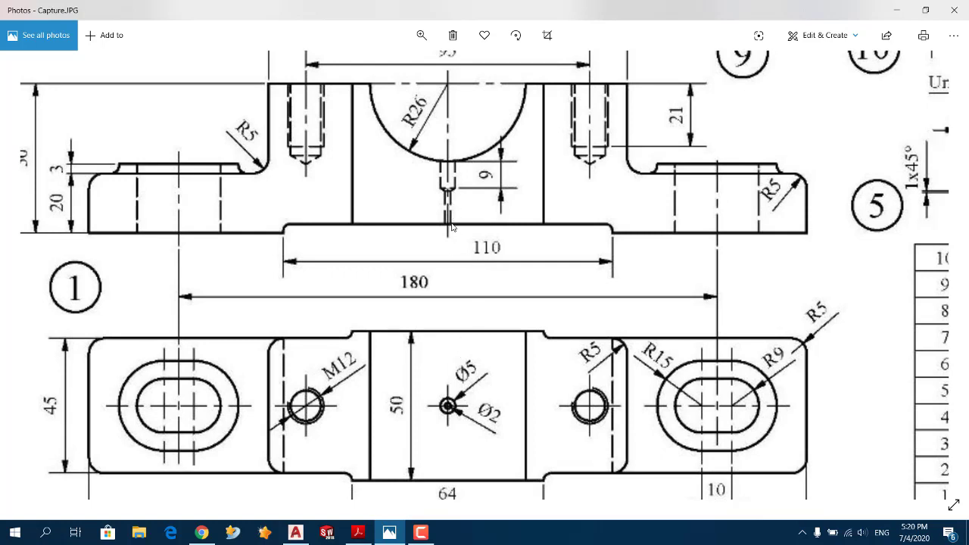
{"action": "key", "text": "alt+Tab"}
Draw the slot outline from the arc's lowest point: down, 5 across the bottom, back up to the arc.
{"action": "key", "text": "Escape"}
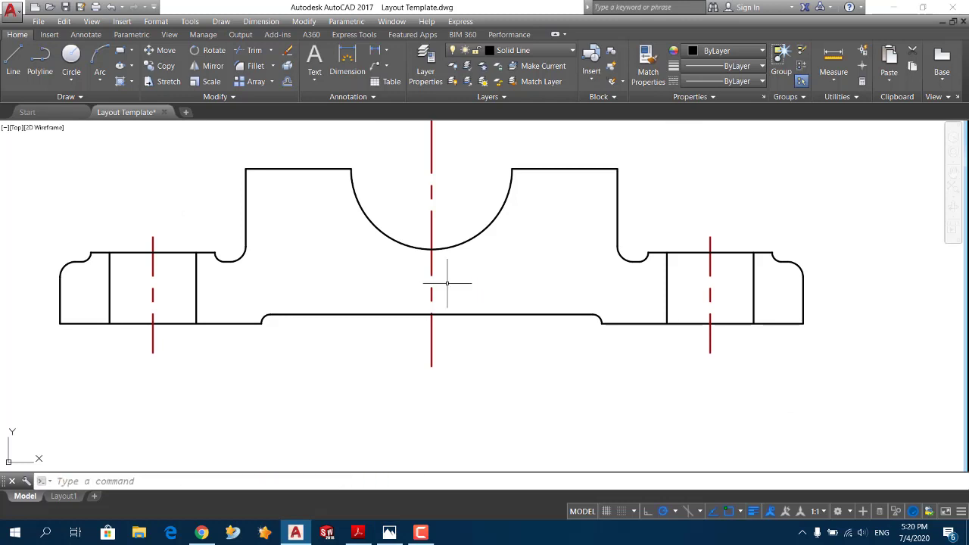
{"action": "left_click", "coordinate": [13, 60]}
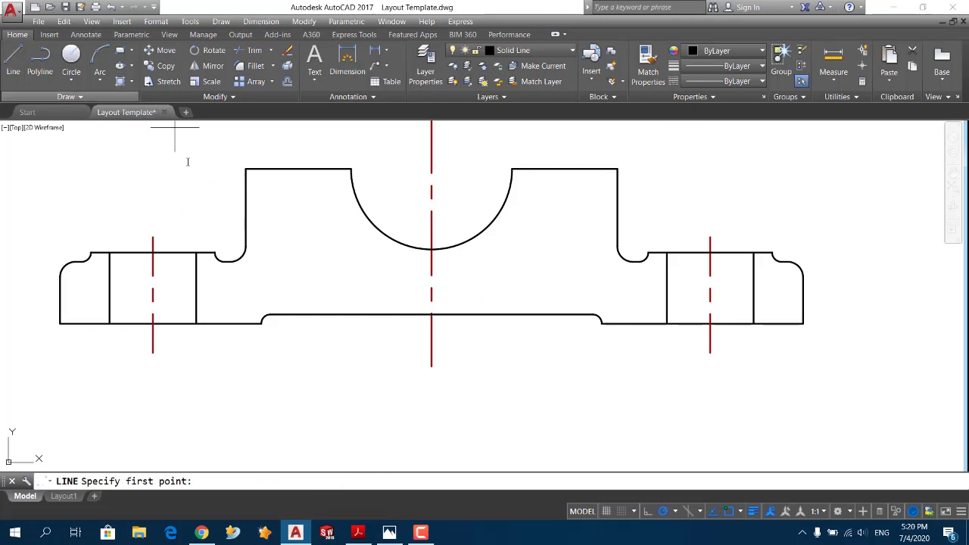
{"action": "type", "text": "2.5"}
{"action": "left_click", "coordinate": [448, 249]}
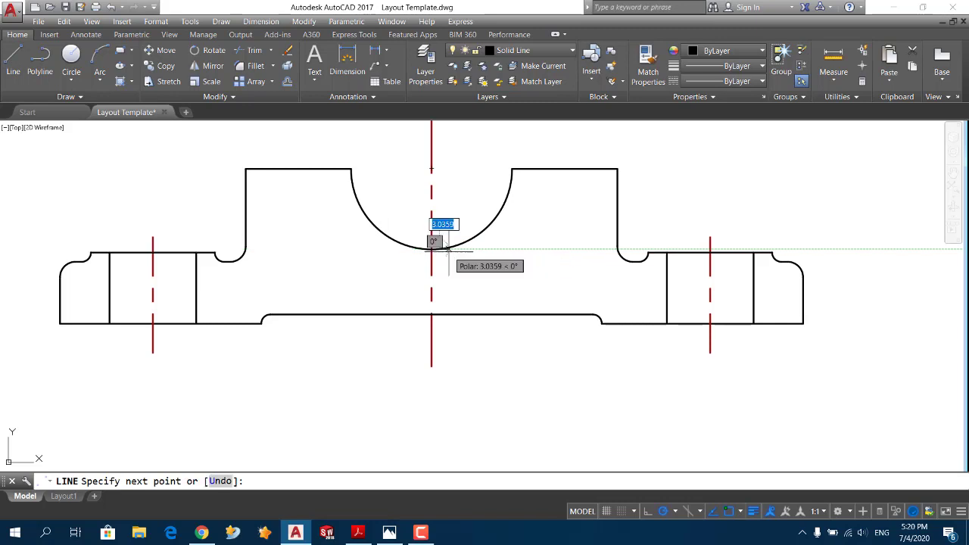
{"action": "scroll", "coordinate": [446, 250], "scroll_direction": "up", "scroll_amount": 3}
{"action": "scroll", "coordinate": [444, 253], "scroll_direction": "up", "scroll_amount": 1}
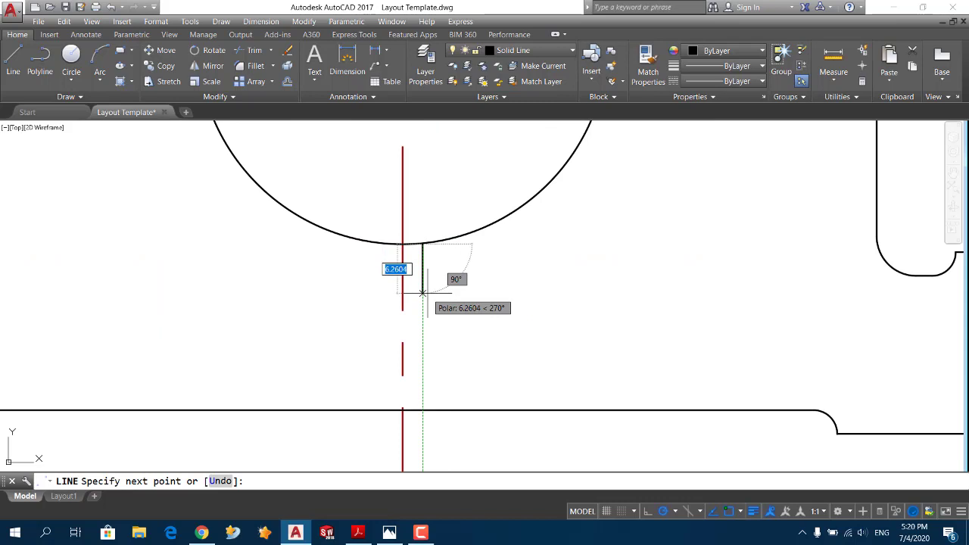
{"action": "left_click", "coordinate": [423, 316]}
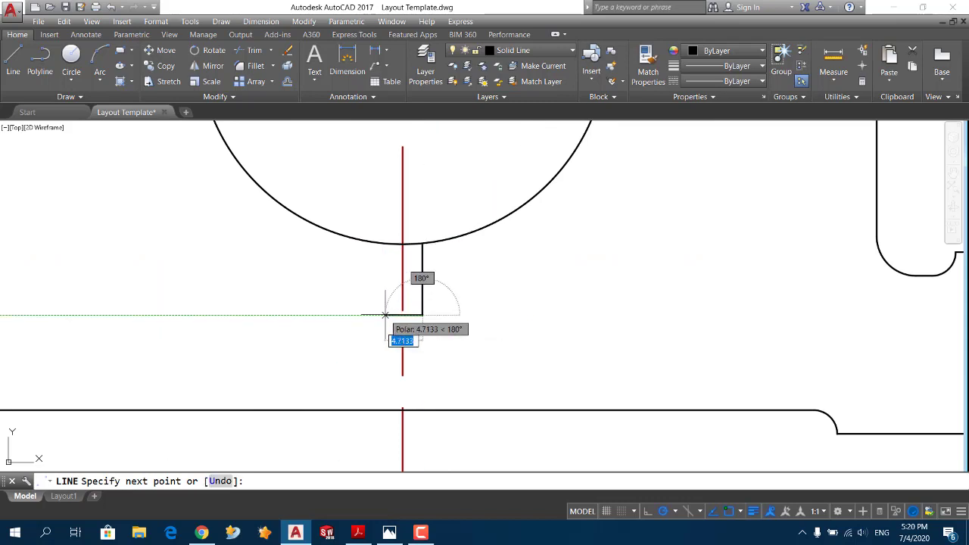
{"action": "type", "text": "5"}
{"action": "key", "text": "Return"}
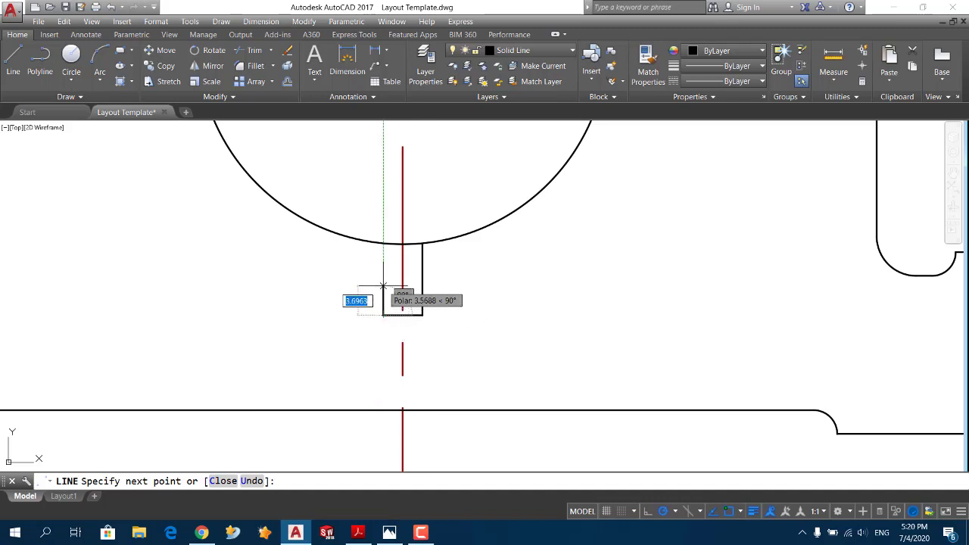
{"action": "left_click", "coordinate": [383, 243]}
{"action": "key", "text": "Escape"}
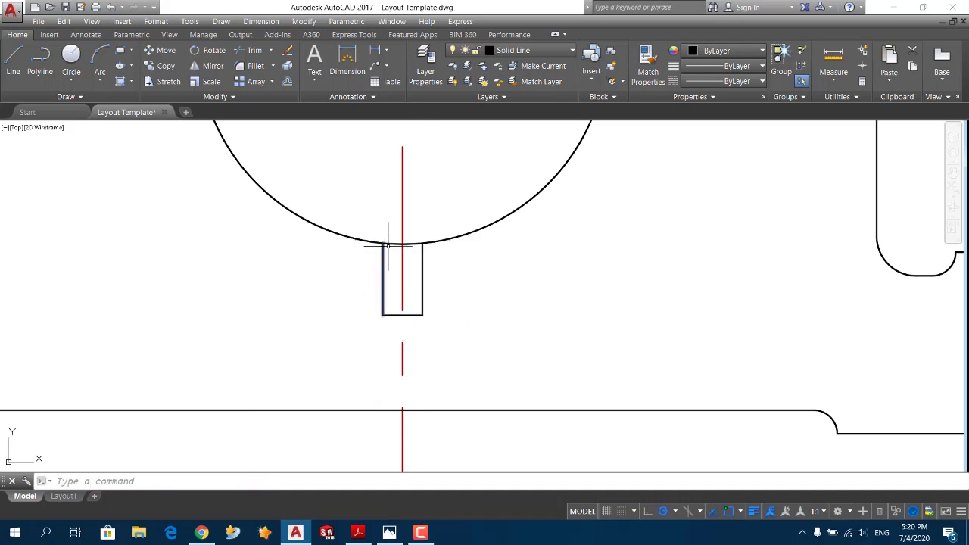
Grip-stretch the slot's right side line so its top end meets the arc.
{"action": "scroll", "coordinate": [416, 246], "scroll_direction": "up", "scroll_amount": 10}
{"action": "left_click", "coordinate": [478, 244]}
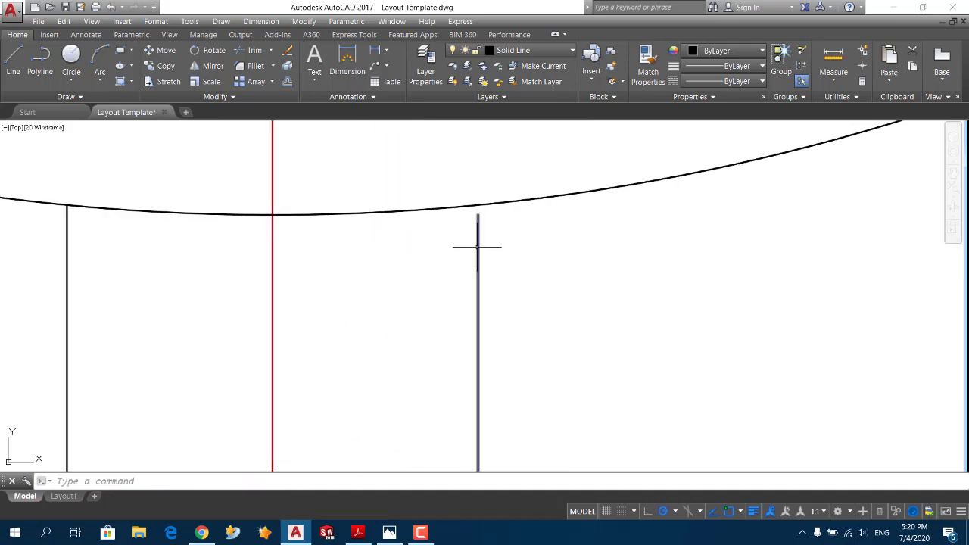
{"action": "left_click", "coordinate": [478, 215]}
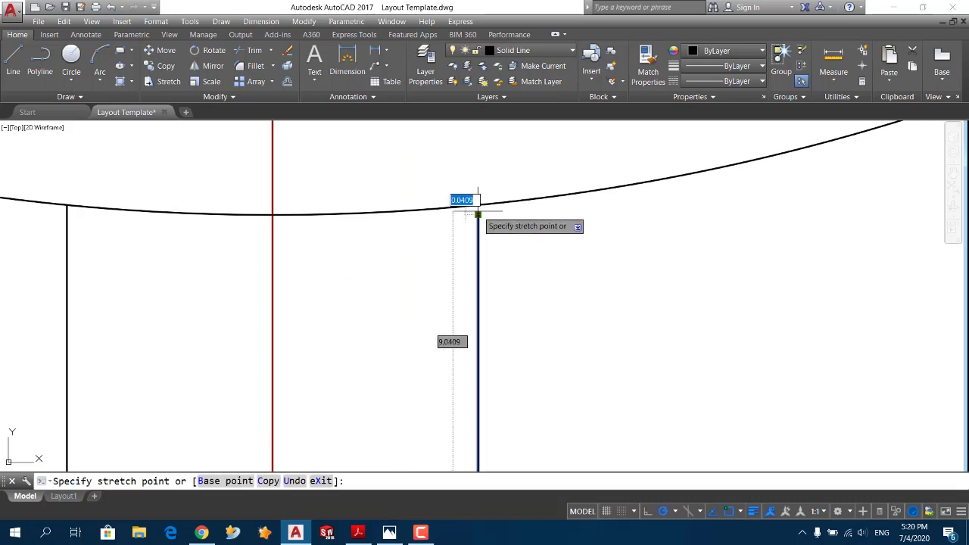
{"action": "left_click", "coordinate": [477, 205]}
{"action": "scroll", "coordinate": [379, 281], "scroll_direction": "down", "scroll_amount": 2}
{"action": "scroll", "coordinate": [378, 276], "scroll_direction": "down", "scroll_amount": 5}
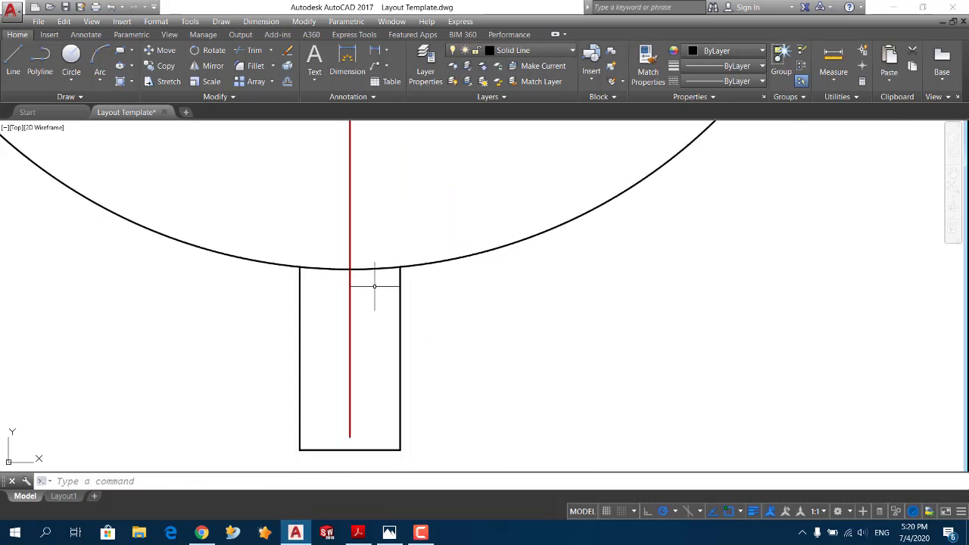
{"action": "middle_click_drag", "start_coordinate": [379, 274], "coordinate": [413, 171]}
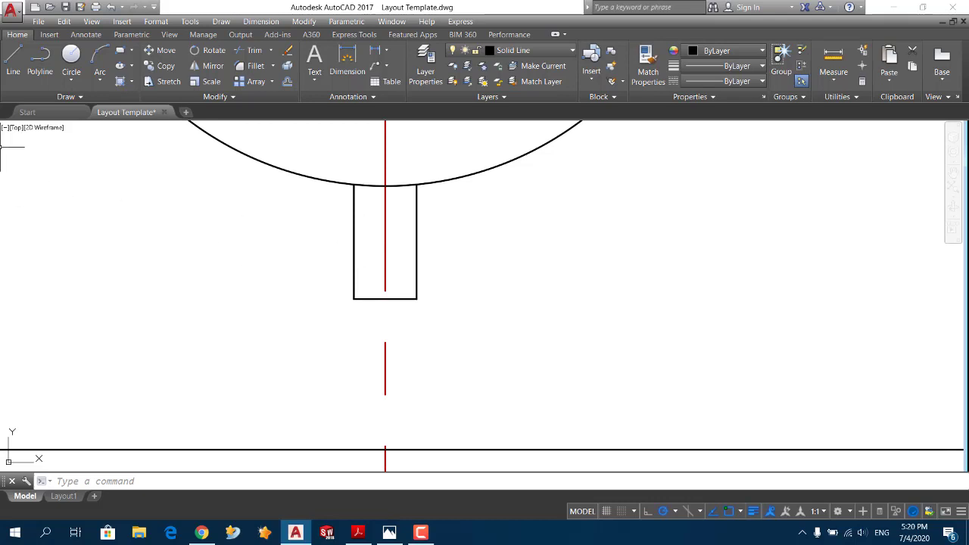
Draw the stem's right and left edges from the base line up to the rectangle's bottom edge.
{"action": "left_click", "coordinate": [13, 60]}
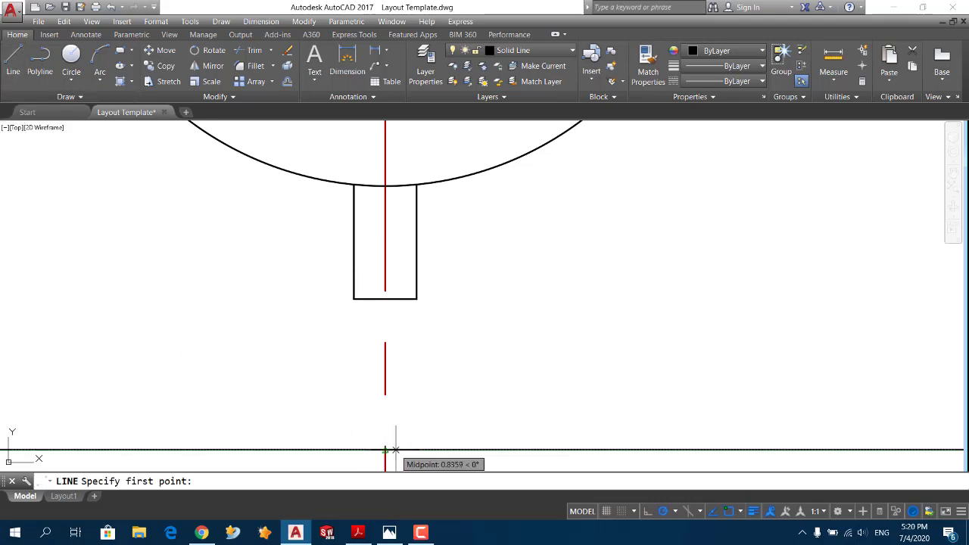
{"action": "left_click", "coordinate": [398, 450]}
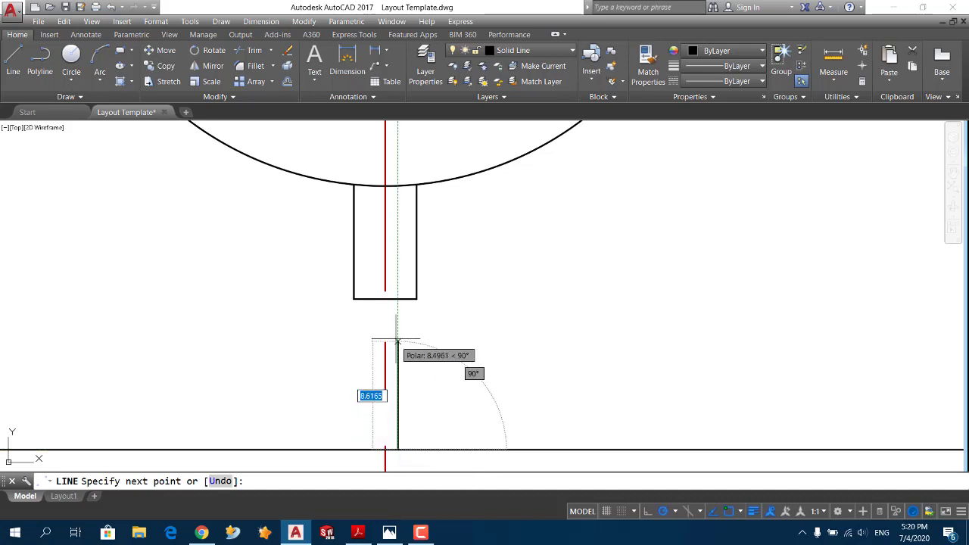
{"action": "left_click", "coordinate": [398, 299]}
{"action": "key", "text": "Return"}
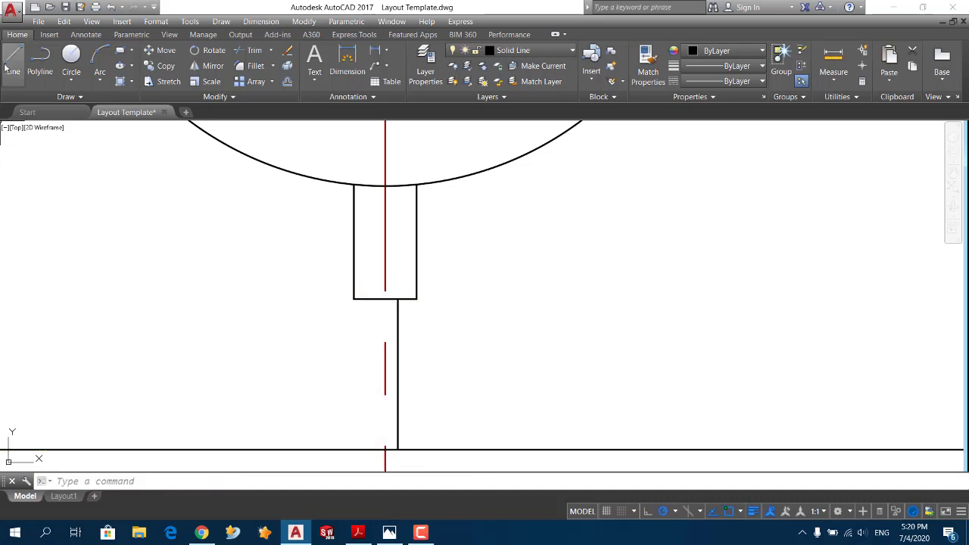
{"action": "left_click", "coordinate": [9, 67]}
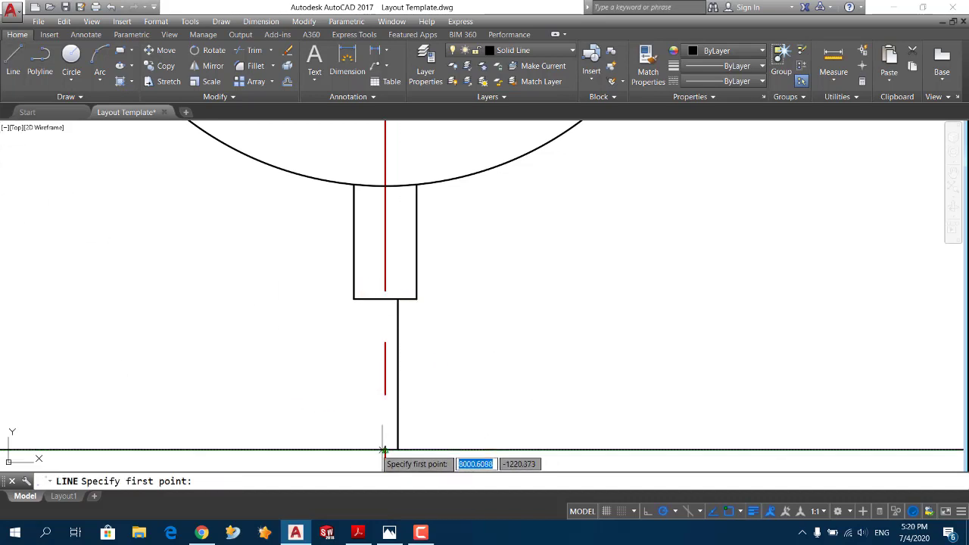
{"action": "type", "text": "1"}
{"action": "key", "text": "Return"}
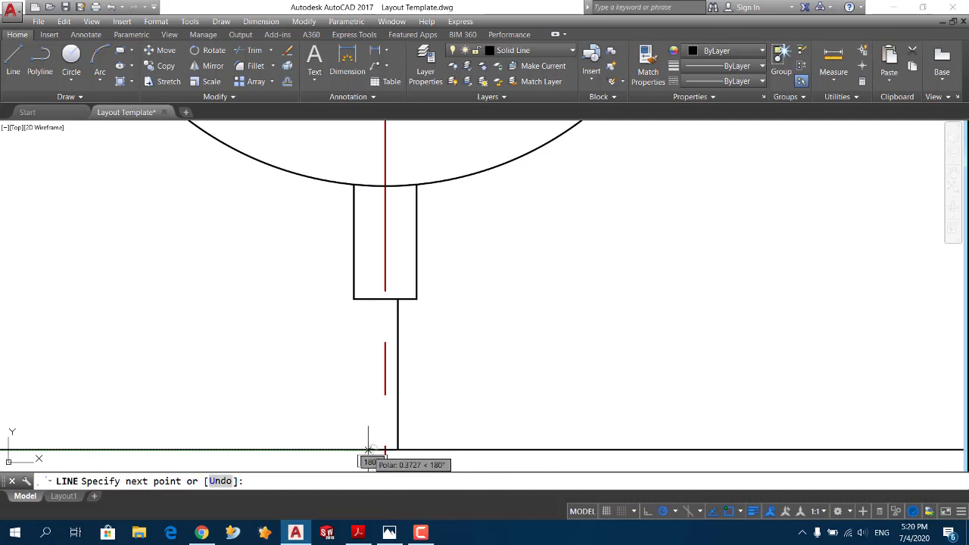
{"action": "left_click", "coordinate": [373, 299]}
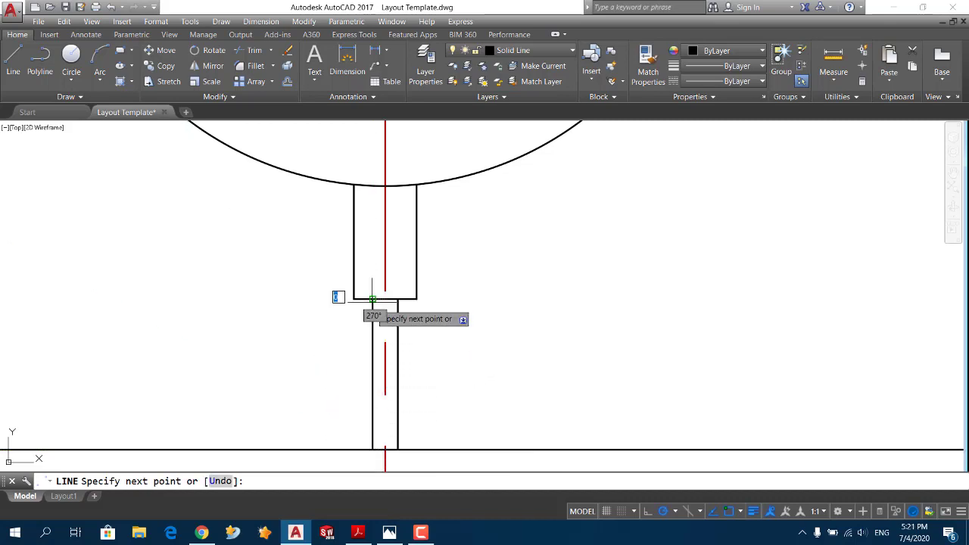
{"action": "key", "text": "Escape"}
{"action": "key", "text": "alt+Tab"}
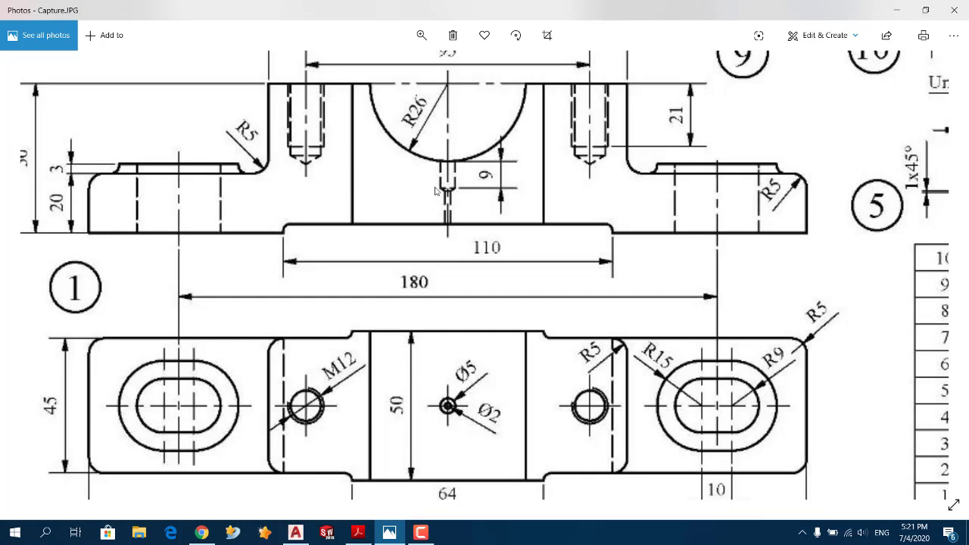
Set polar tracking to 30° and draw the angled line from the rectangle's bottom-right corner to the stem.
{"action": "key", "text": "alt+Tab"}
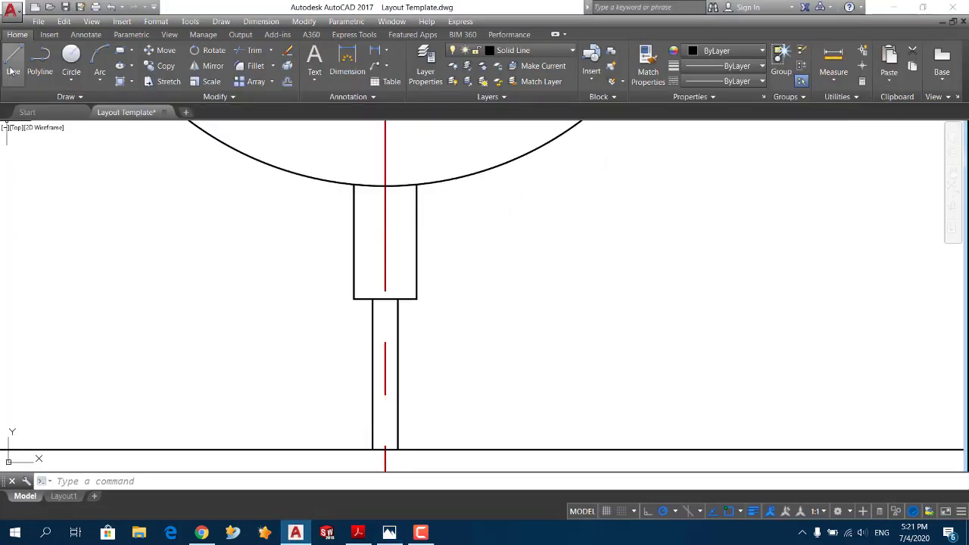
{"action": "left_click", "coordinate": [13, 65]}
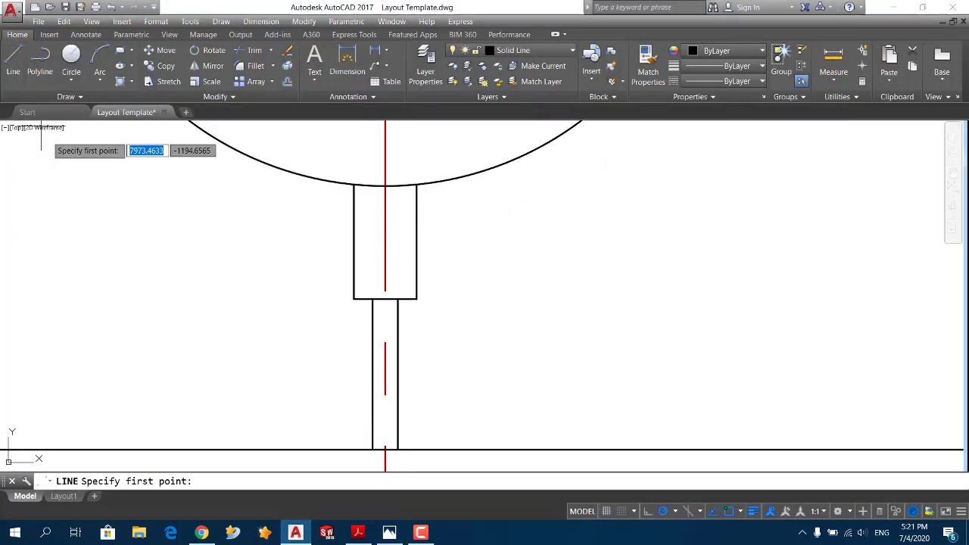
{"action": "left_click", "coordinate": [674, 512]}
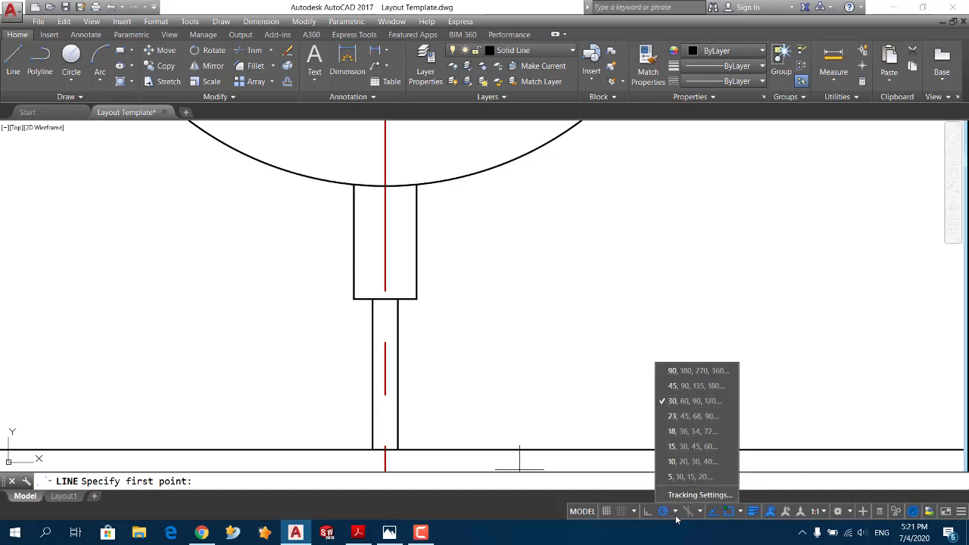
{"action": "left_click", "coordinate": [676, 515]}
{"action": "left_click", "coordinate": [416, 299]}
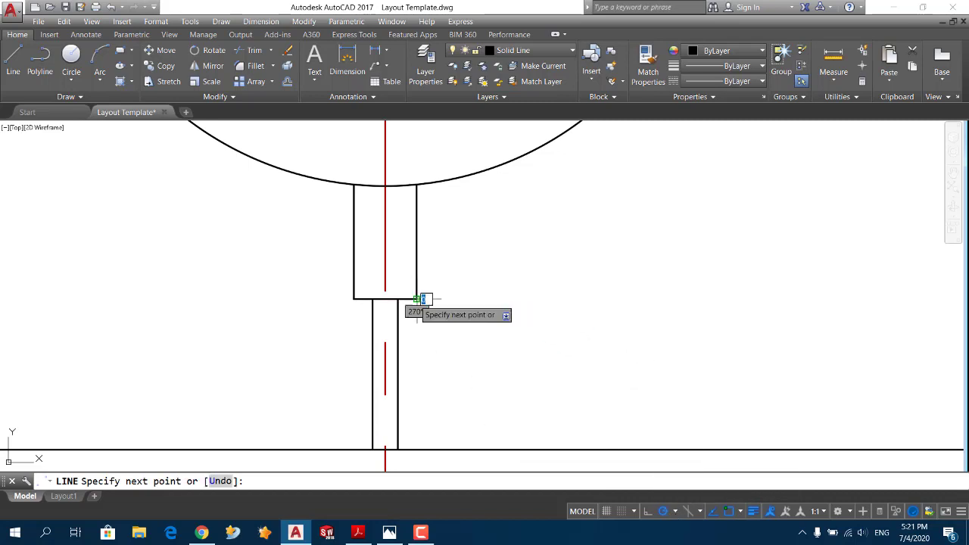
{"action": "left_click", "coordinate": [398, 309]}
{"action": "key", "text": "Return"}
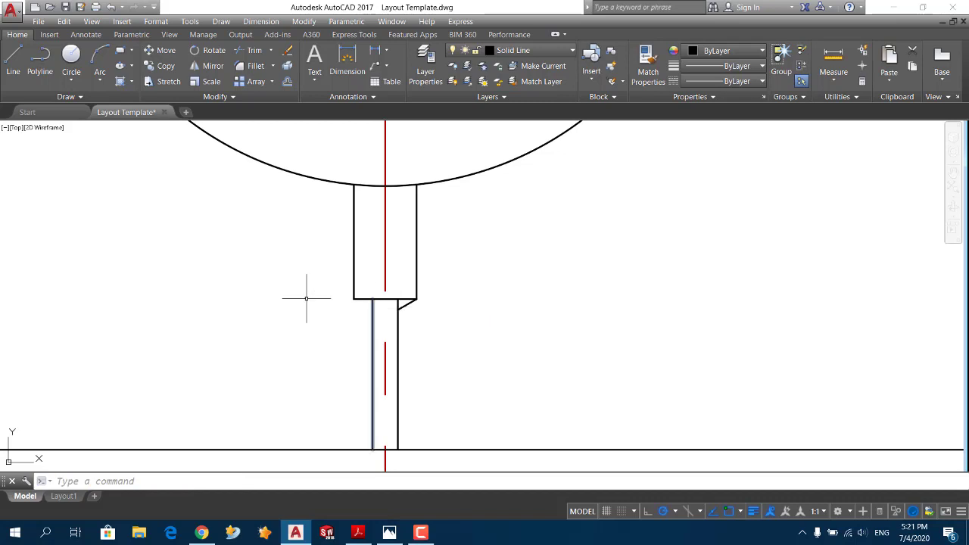
Draw the left angled line into the stem and a horizontal line across the stem top.
{"action": "left_click", "coordinate": [12, 61]}
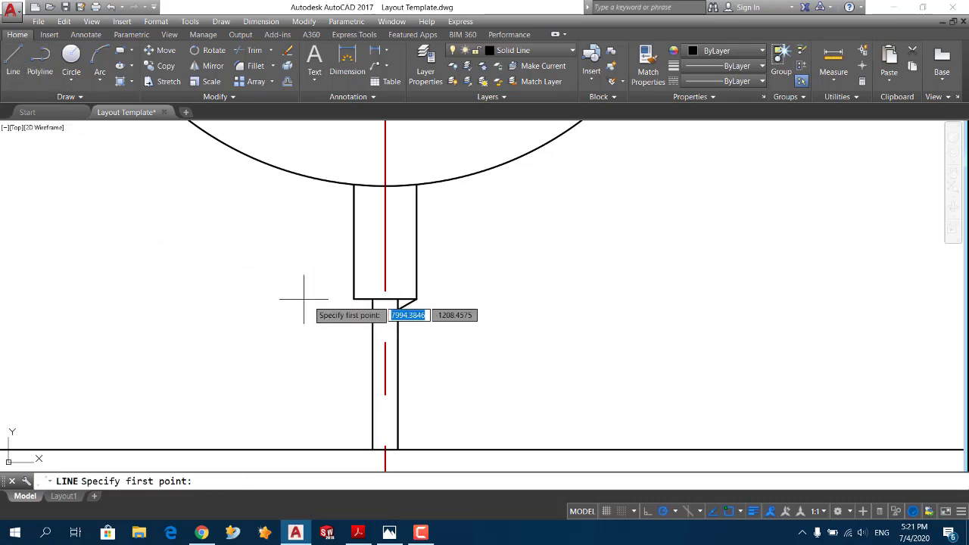
{"action": "left_click", "coordinate": [353, 299]}
{"action": "left_click", "coordinate": [372, 308]}
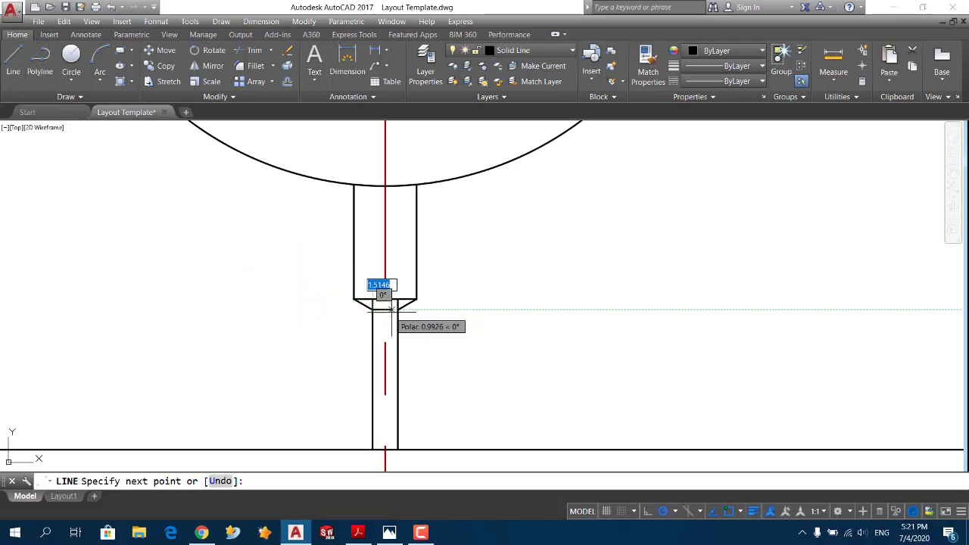
{"action": "left_click", "coordinate": [397, 309]}
{"action": "key", "text": "Return"}
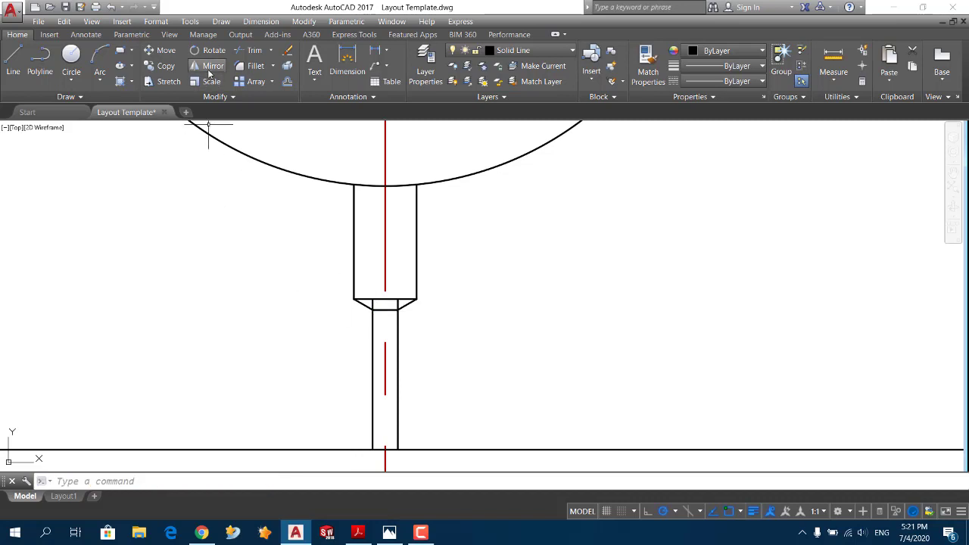
Run TRIM with all objects as cutting edges, then exit it without trimming anything.
{"action": "left_click", "coordinate": [244, 57]}
{"action": "key", "text": "Return"}
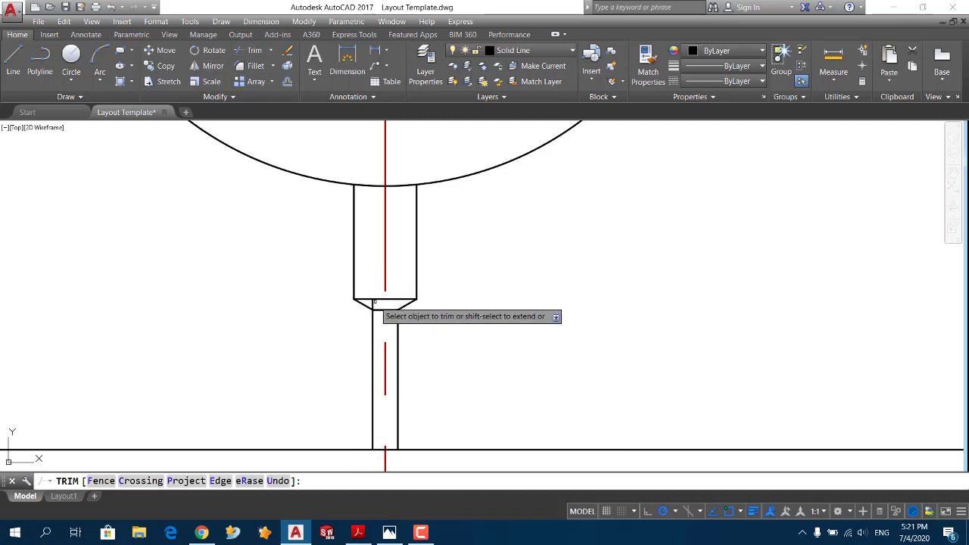
{"action": "key", "text": "Return"}
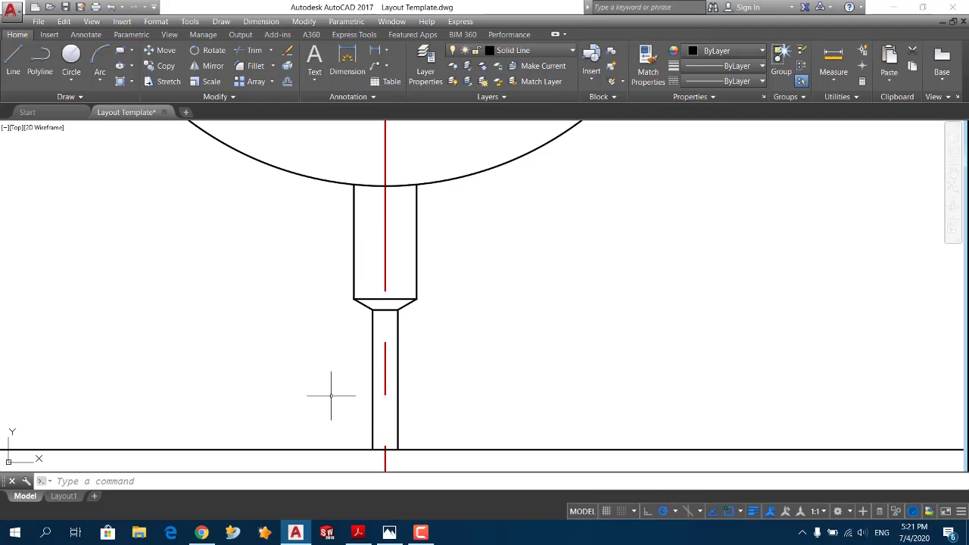
{"action": "scroll", "coordinate": [331, 394], "scroll_direction": "down", "scroll_amount": 3}
{"action": "key", "text": "alt+Tab"}
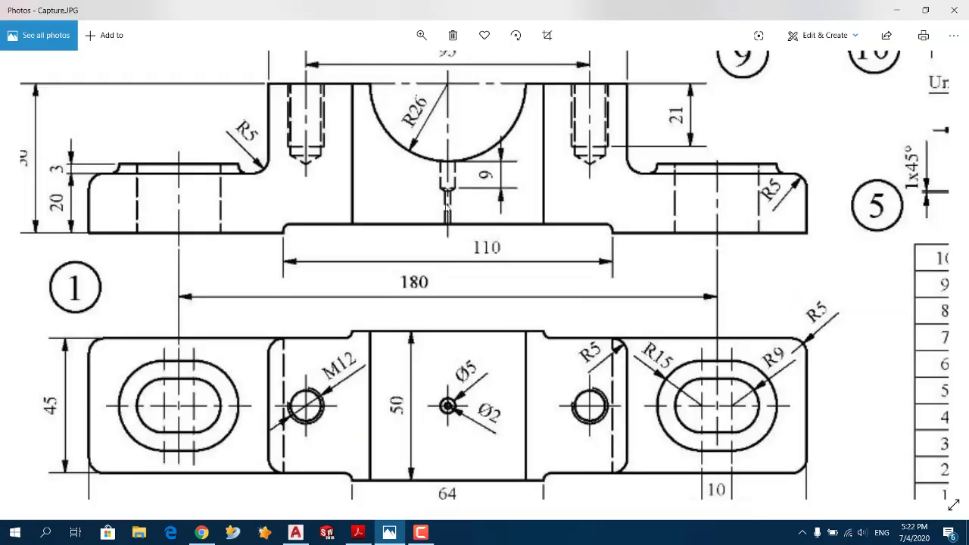
Zoom out on Capture.JPG to see the full reference sheet and parts list.
{"action": "scroll", "coordinate": [447, 204], "scroll_direction": "down", "scroll_amount": 2}
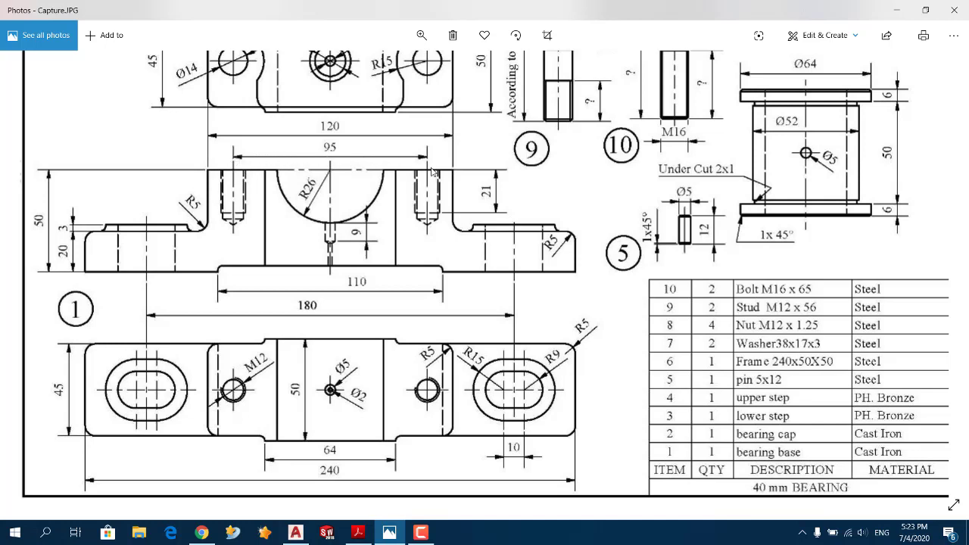
{"action": "key", "text": "alt+Tab"}
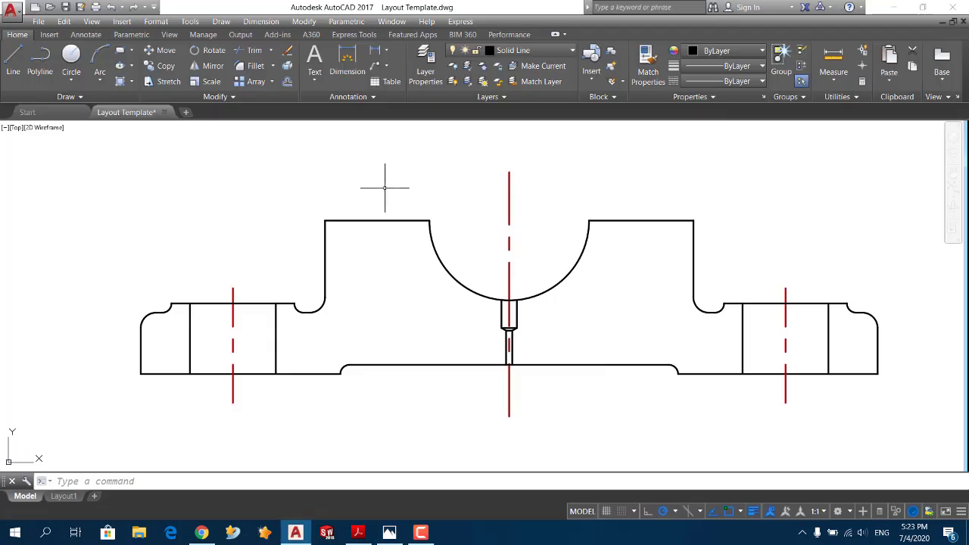
Draw a vertical line 12.5 left of the cap's corner, extend it upward, and put it on the Center layer.
{"action": "left_click", "coordinate": [14, 66]}
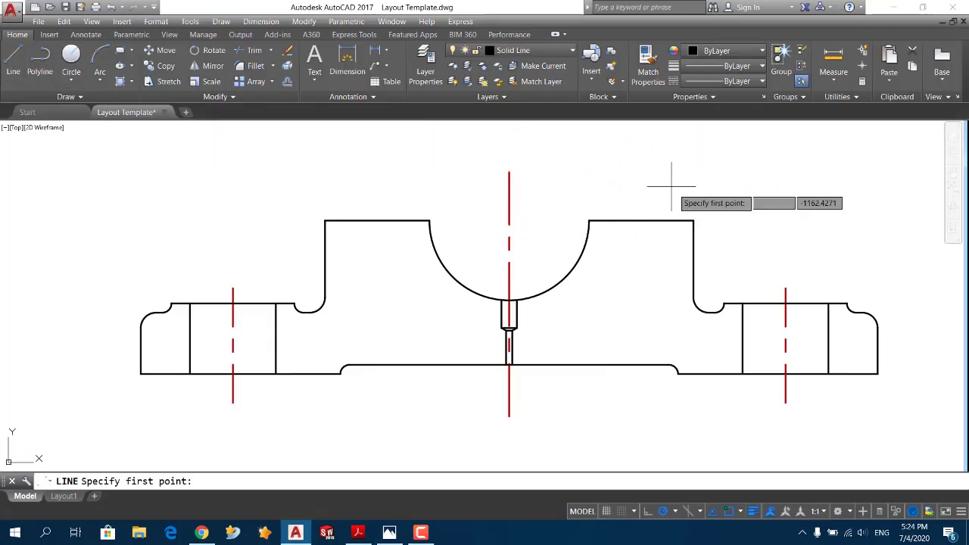
{"action": "key", "text": "alt+Tab"}
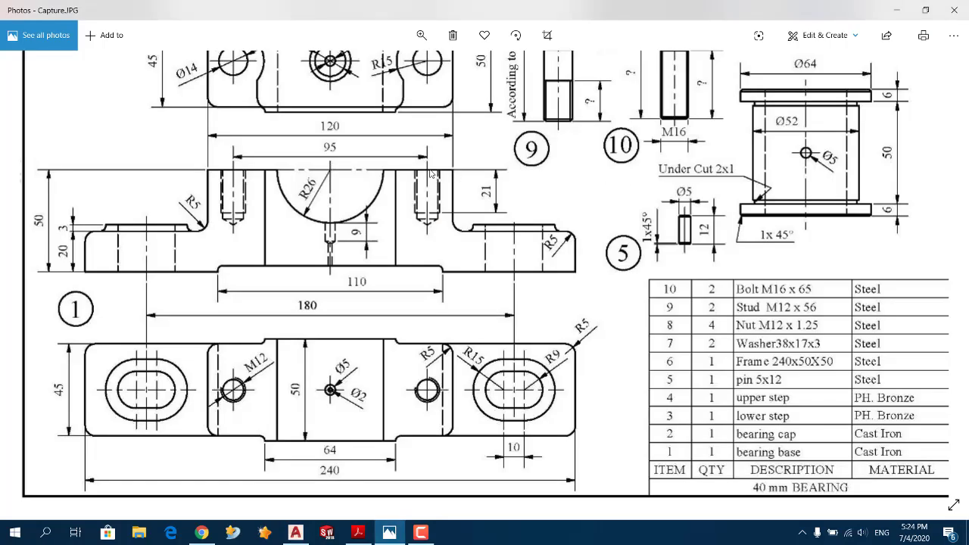
{"action": "key", "text": "alt+Tab"}
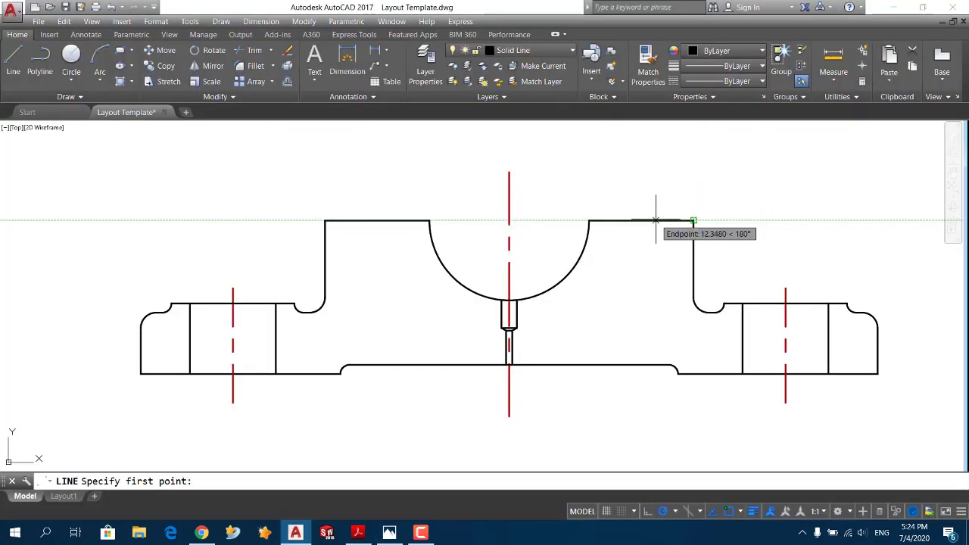
{"action": "type", "text": "12.5"}
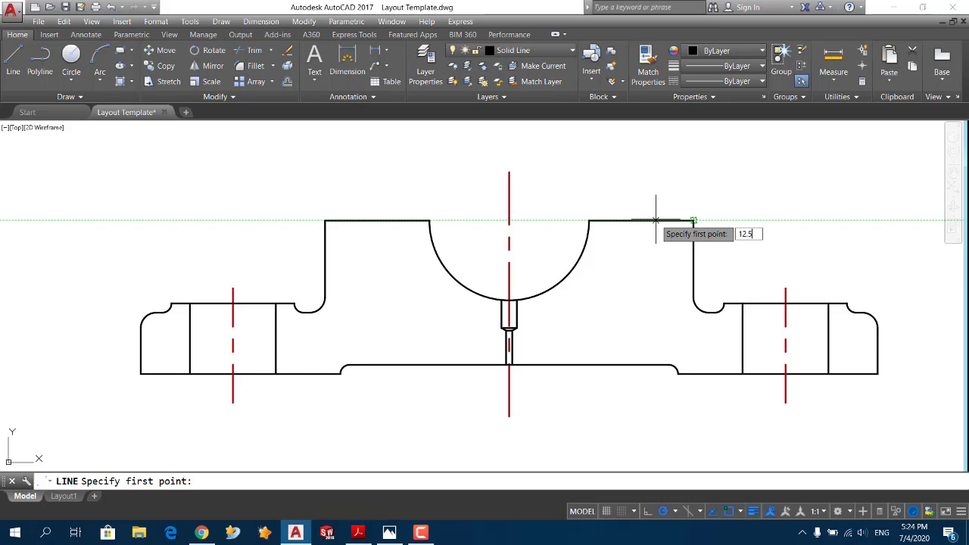
{"action": "key", "text": "Return"}
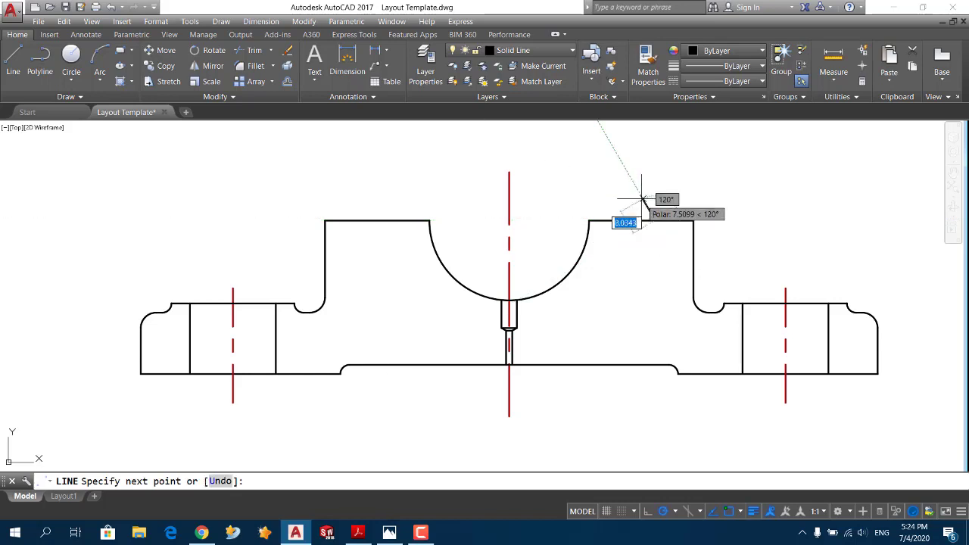
{"action": "left_click", "coordinate": [654, 323]}
{"action": "key", "text": "Return"}
{"action": "left_click", "coordinate": [656, 295]}
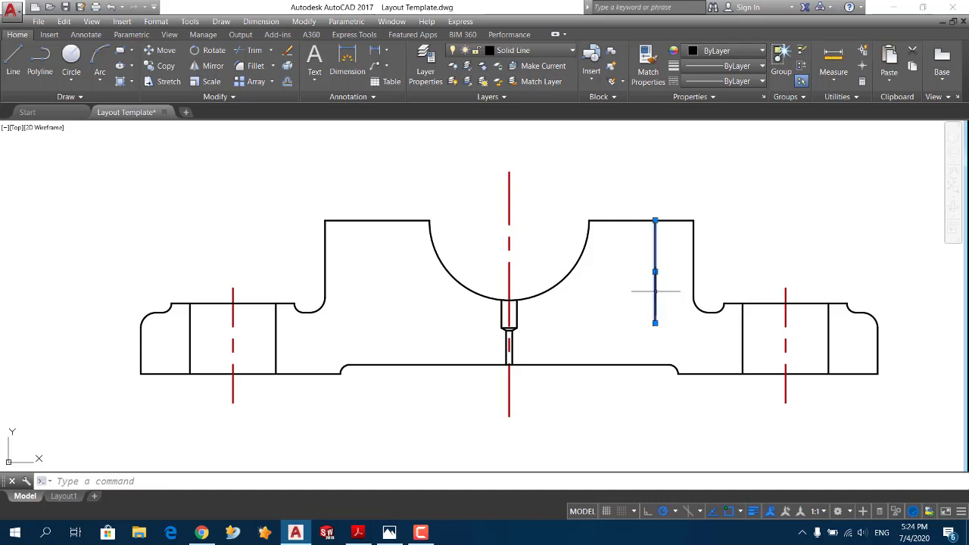
{"action": "left_click", "coordinate": [655, 221]}
{"action": "left_click", "coordinate": [654, 196]}
{"action": "left_click", "coordinate": [547, 53]}
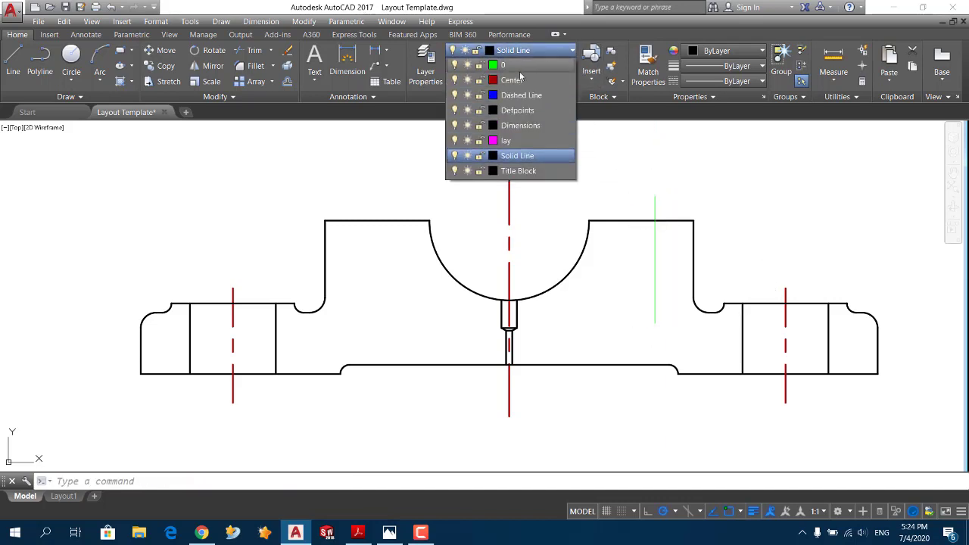
{"action": "left_click", "coordinate": [522, 156]}
Mirror the new centre line across the main centre line, keeping the original.
{"action": "left_click", "coordinate": [213, 65]}
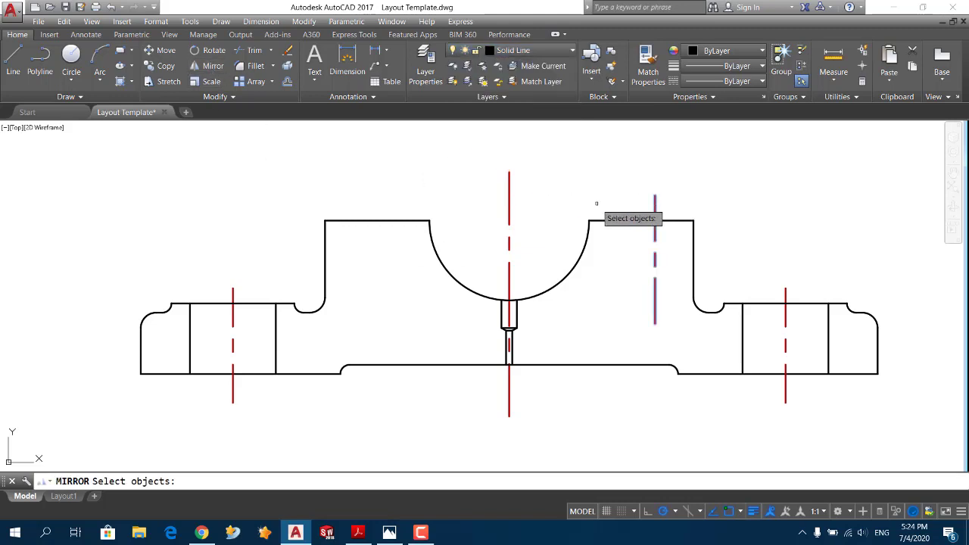
{"action": "key", "text": "Return"}
{"action": "left_click", "coordinate": [509, 171]}
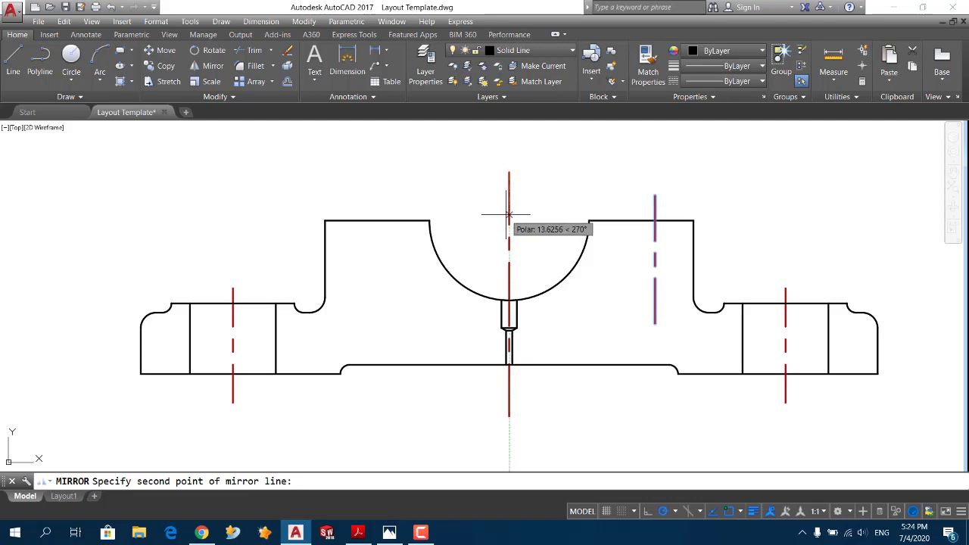
{"action": "left_click", "coordinate": [508, 221]}
{"action": "key", "text": "Return"}
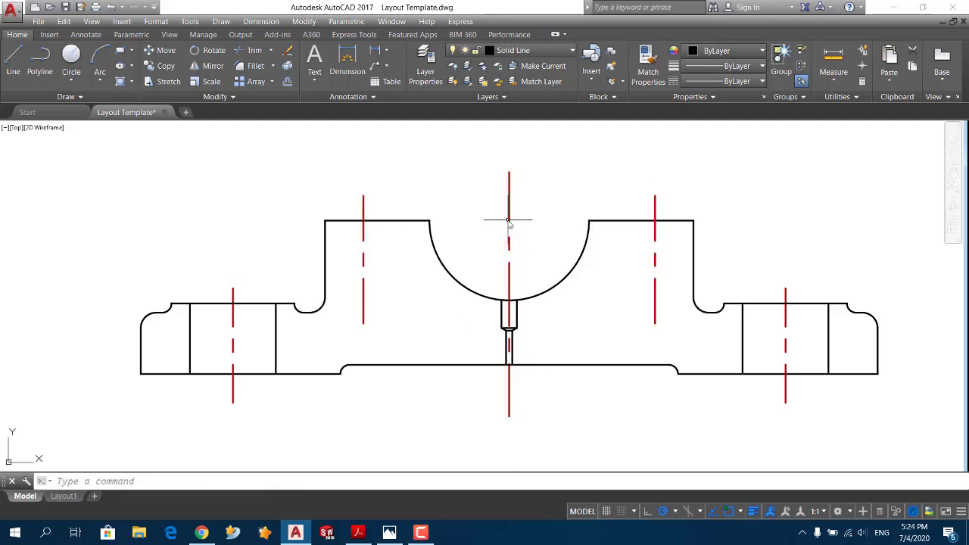
{"action": "key", "text": "alt+Tab"}
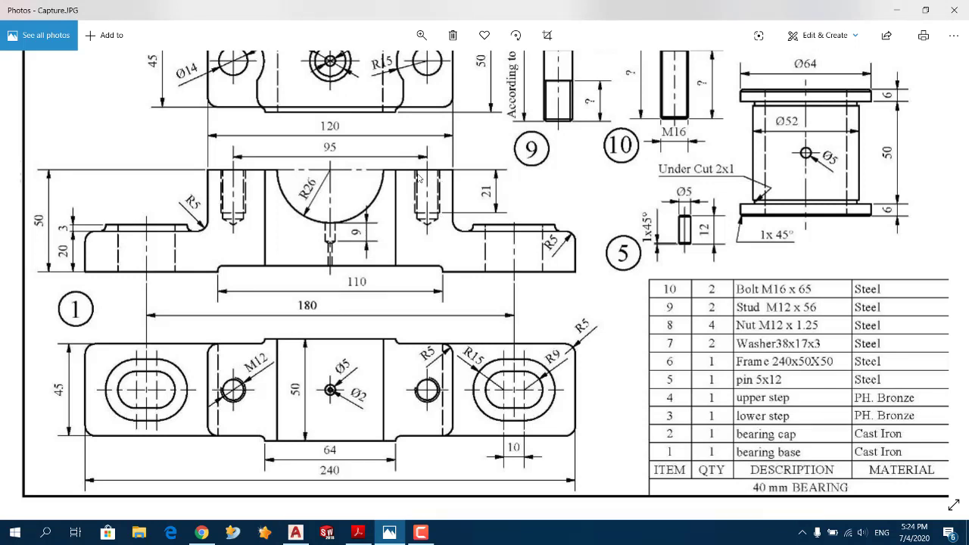
{"action": "key", "text": "alt+Tab"}
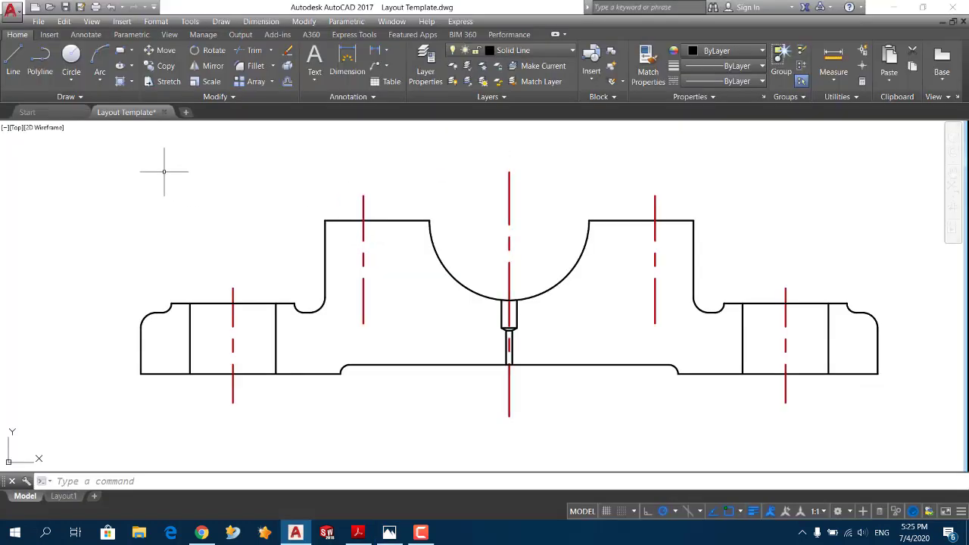
Draw a 12-wide, 21-deep stud hole outline down from the top edge at the right centre line.
{"action": "left_click", "coordinate": [21, 62]}
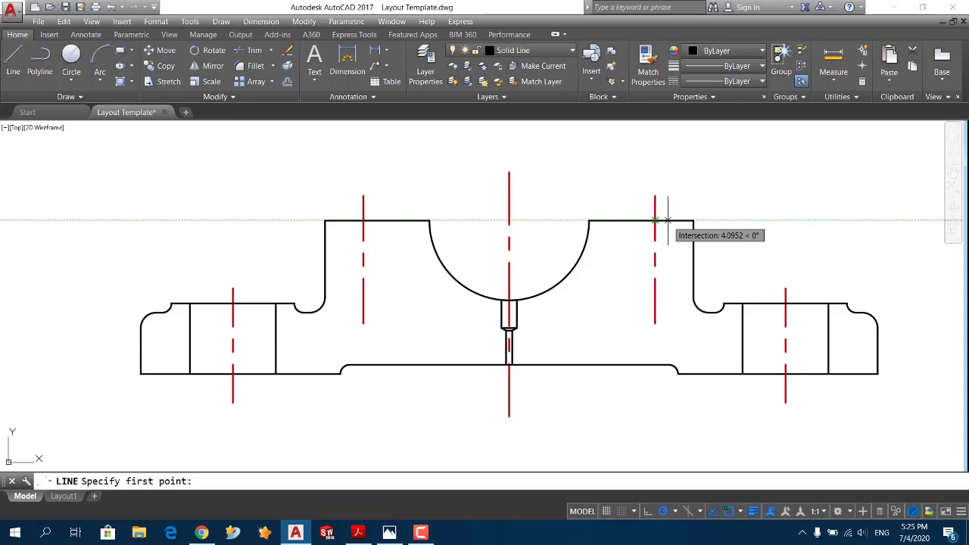
{"action": "type", "text": "6"}
{"action": "left_click", "coordinate": [673, 220]}
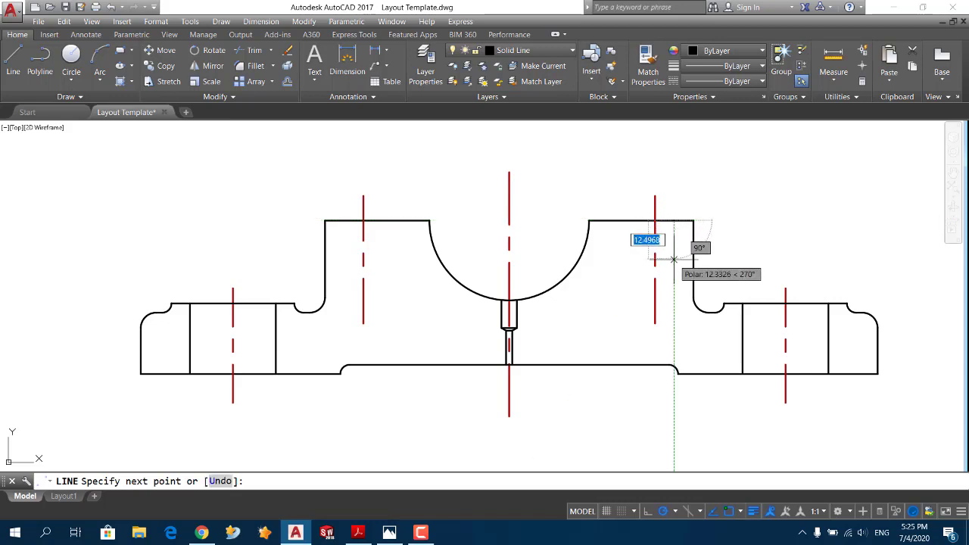
{"action": "type", "text": "21"}
{"action": "key", "text": "Return"}
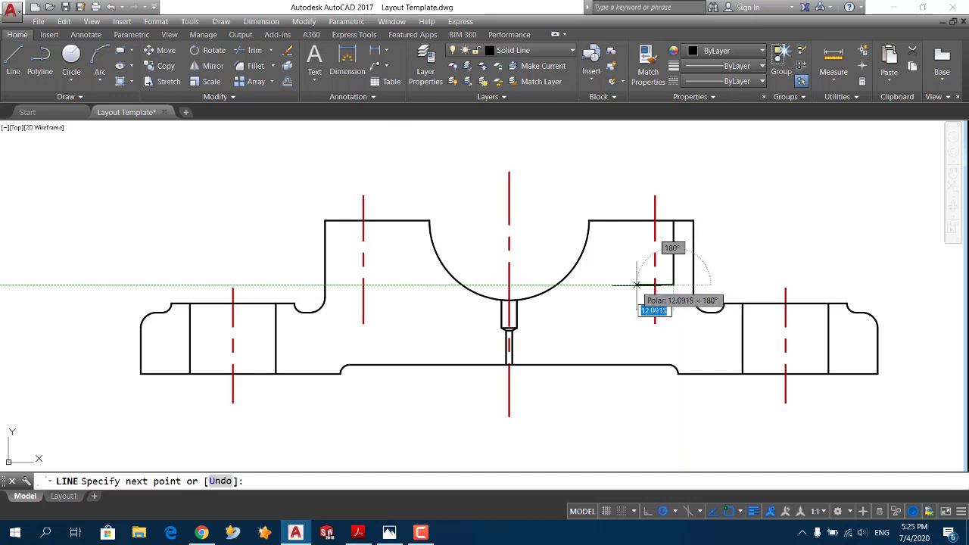
{"action": "type", "text": "12"}
{"action": "key", "text": "Return"}
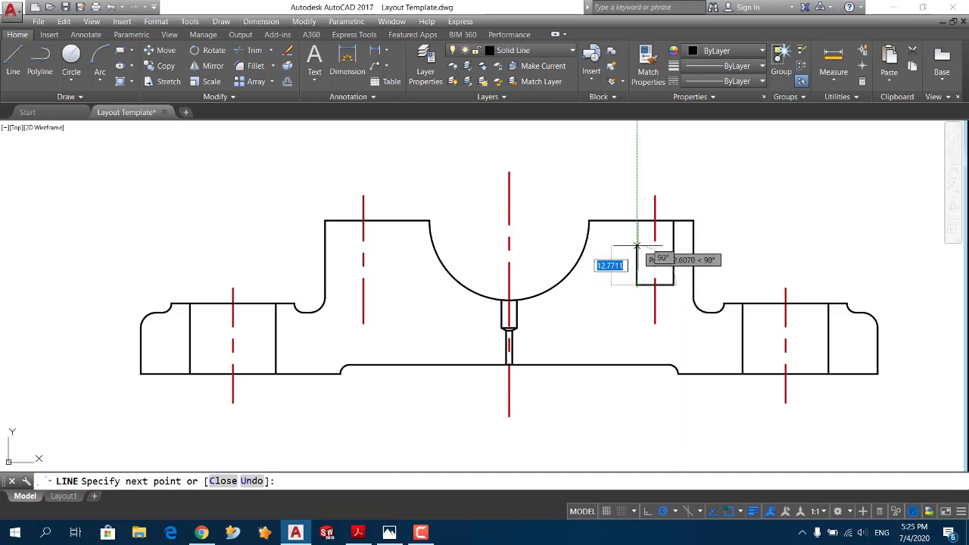
{"action": "left_click", "coordinate": [636, 221]}
{"action": "key", "text": "Return"}
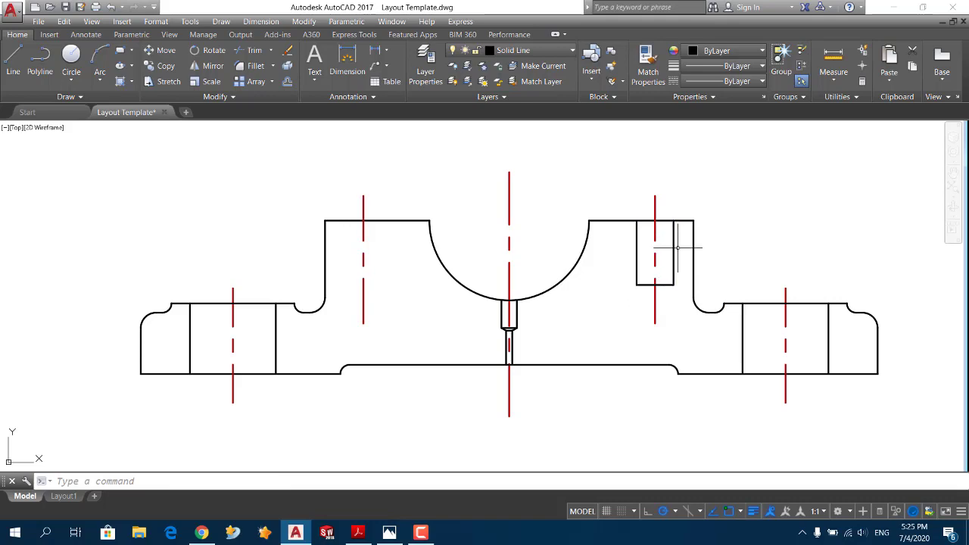
{"action": "key", "text": "alt+Tab"}
In QuickCalc, compute 12 × 0.85 = 10.2 for the tapping drill, then 10.2 / 2 = 5.1.
{"action": "right_click", "coordinate": [136, 182]}
{"action": "left_click", "coordinate": [176, 343]}
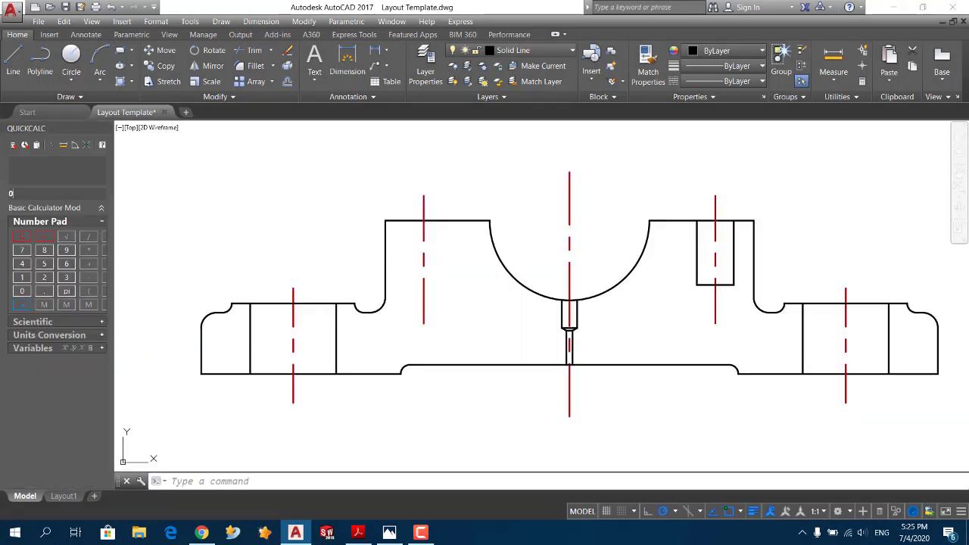
{"action": "left_click", "coordinate": [22, 277]}
{"action": "left_click", "coordinate": [44, 277]}
{"action": "left_click", "coordinate": [88, 250]}
{"action": "left_click", "coordinate": [44, 291]}
{"action": "left_click", "coordinate": [43, 250]}
{"action": "left_click", "coordinate": [44, 263]}
{"action": "left_click", "coordinate": [22, 304]}
{"action": "left_click", "coordinate": [88, 237]}
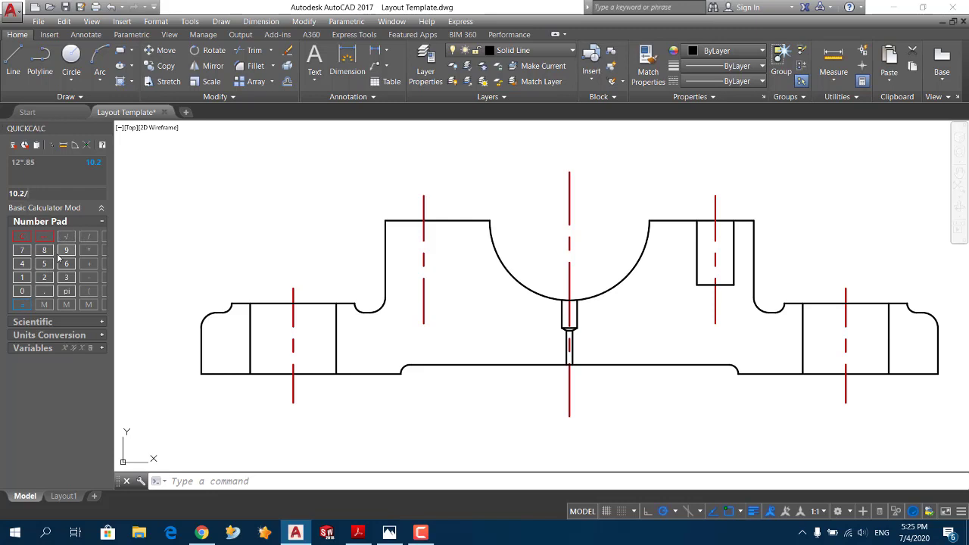
{"action": "left_click", "coordinate": [44, 277]}
{"action": "left_click", "coordinate": [21, 305]}
{"action": "left_click", "coordinate": [14, 59]}
Draw the drill hole outline starting 5.1 off the centre line, 24 deep and 10.2 wide.
{"action": "scroll", "coordinate": [742, 212], "scroll_direction": "up", "scroll_amount": 2}
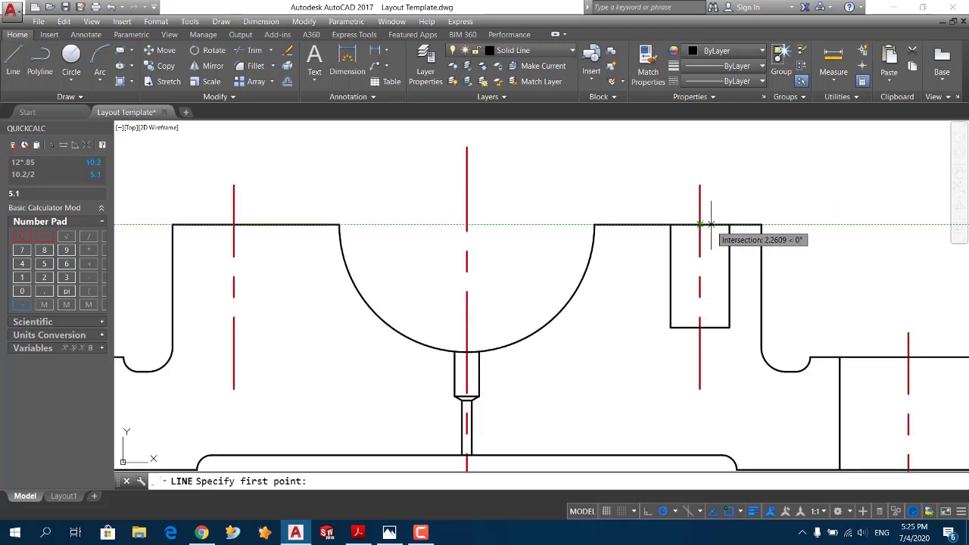
{"action": "type", "text": "5.1"}
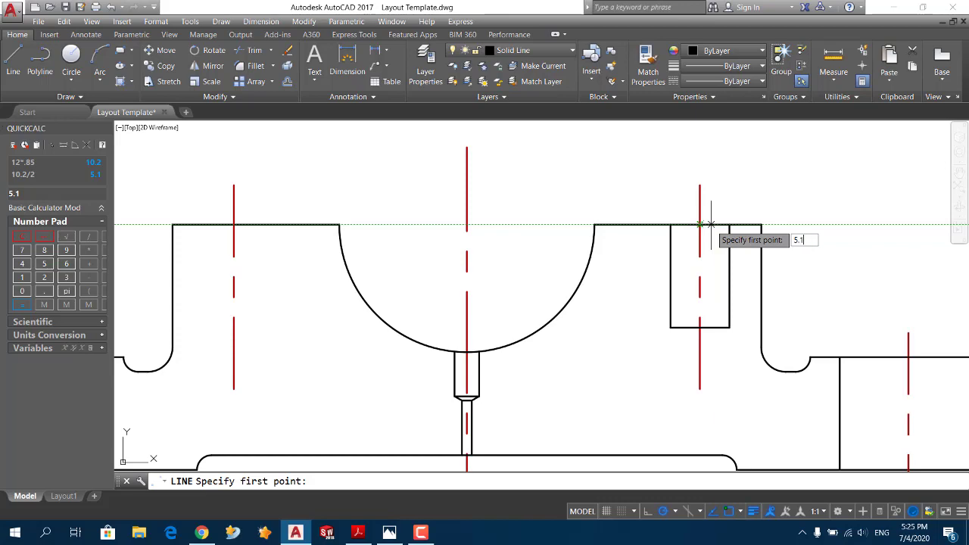
{"action": "key", "text": "Return"}
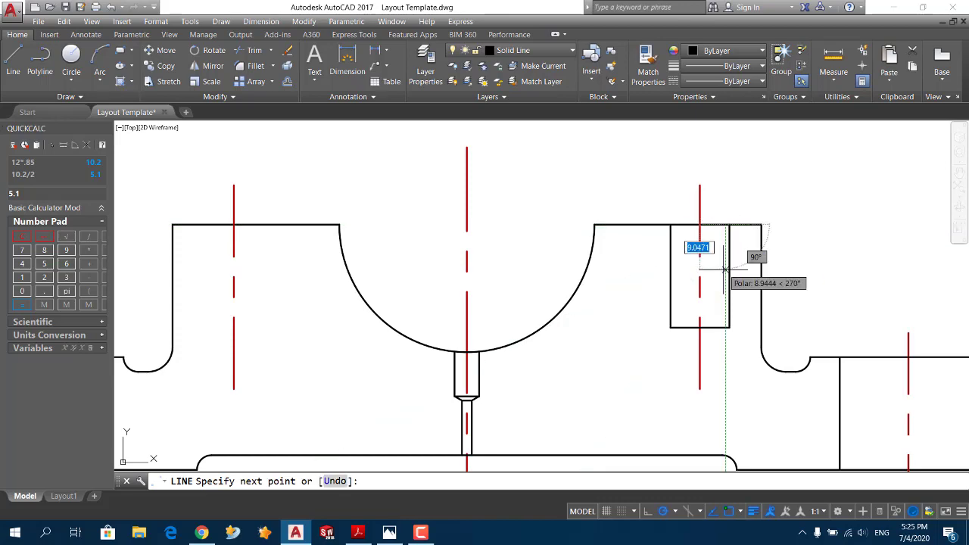
{"action": "key", "text": "alt+Tab"}
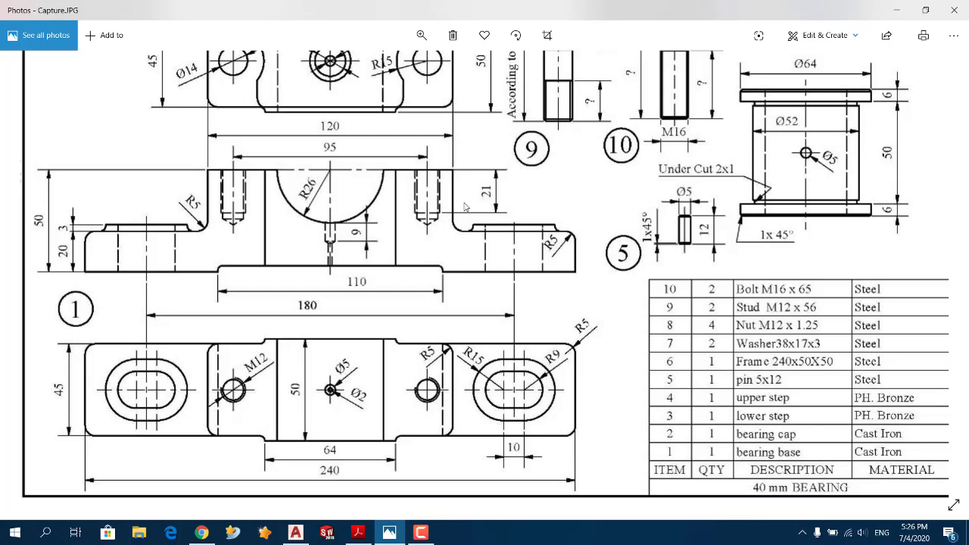
{"action": "key", "text": "alt+Tab"}
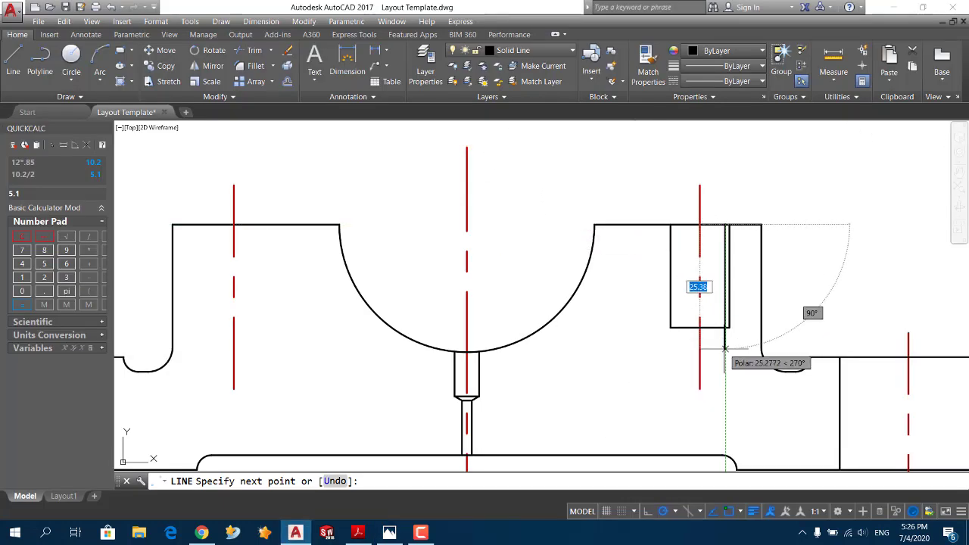
{"action": "type", "text": "24"}
{"action": "key", "text": "Return"}
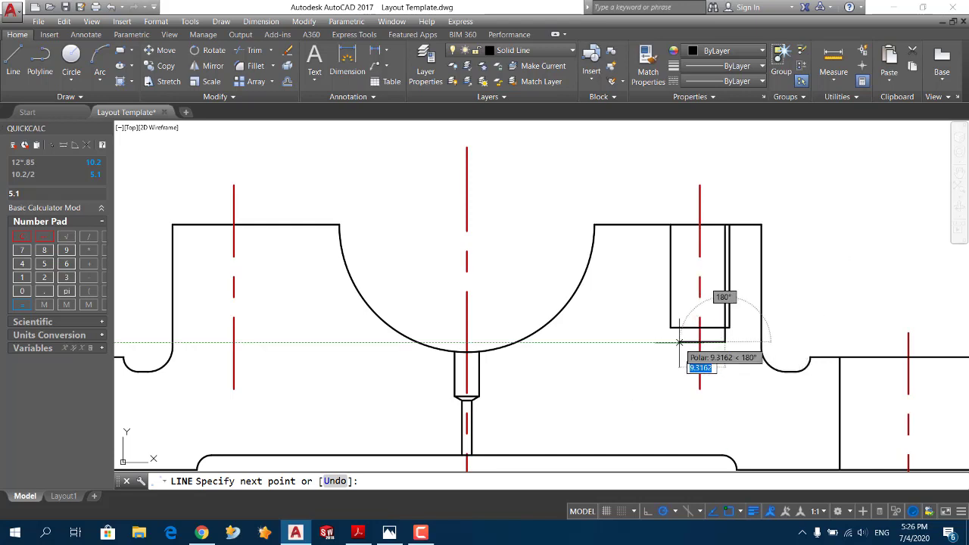
{"action": "type", "text": "10.2"}
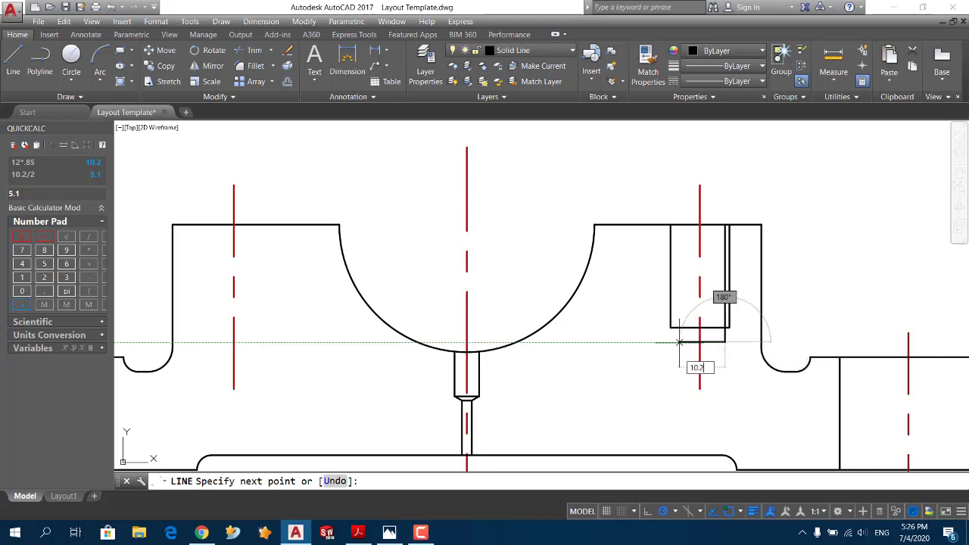
{"action": "key", "text": "Return"}
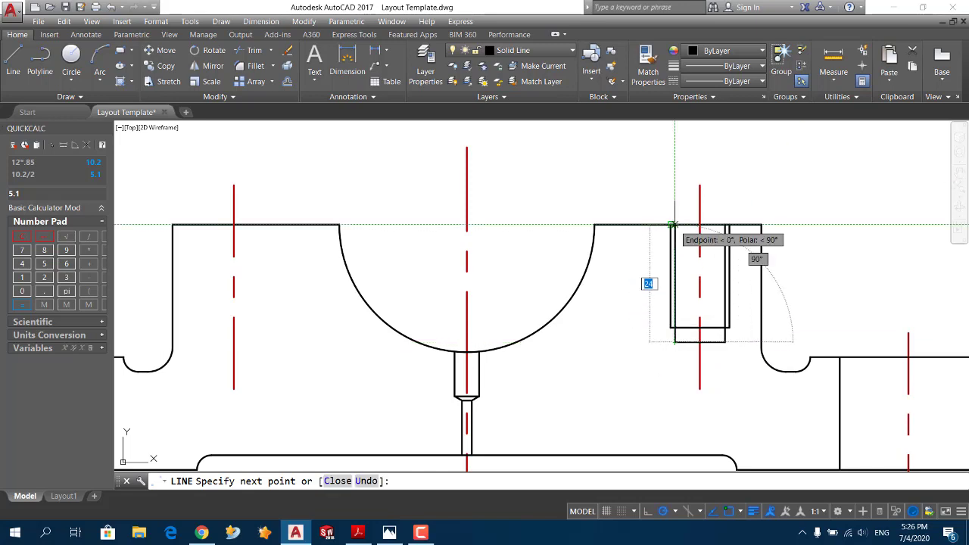
{"action": "key", "text": "Escape"}
Draw the V-shaped drill tip from both bottom corners meeting on the centre line.
{"action": "left_click", "coordinate": [21, 68]}
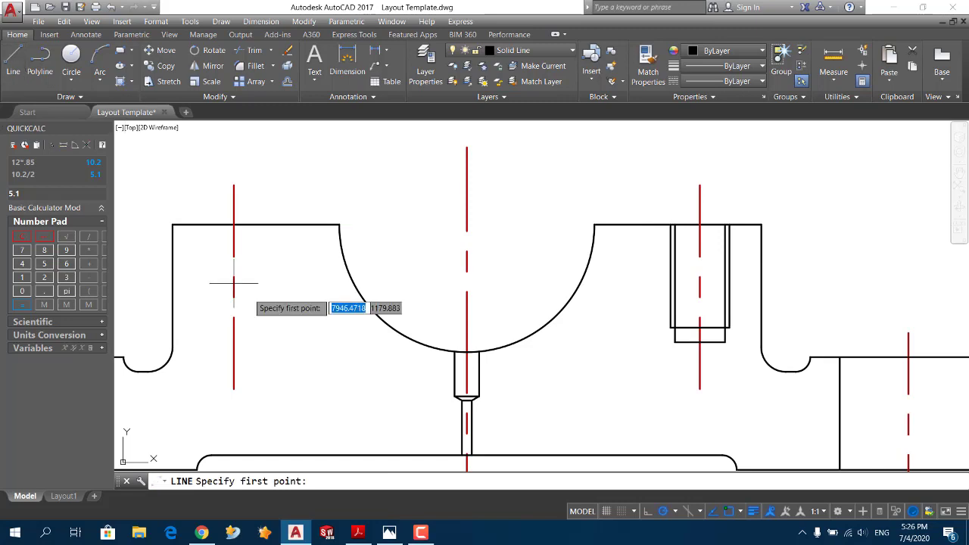
{"action": "left_click", "coordinate": [674, 343]}
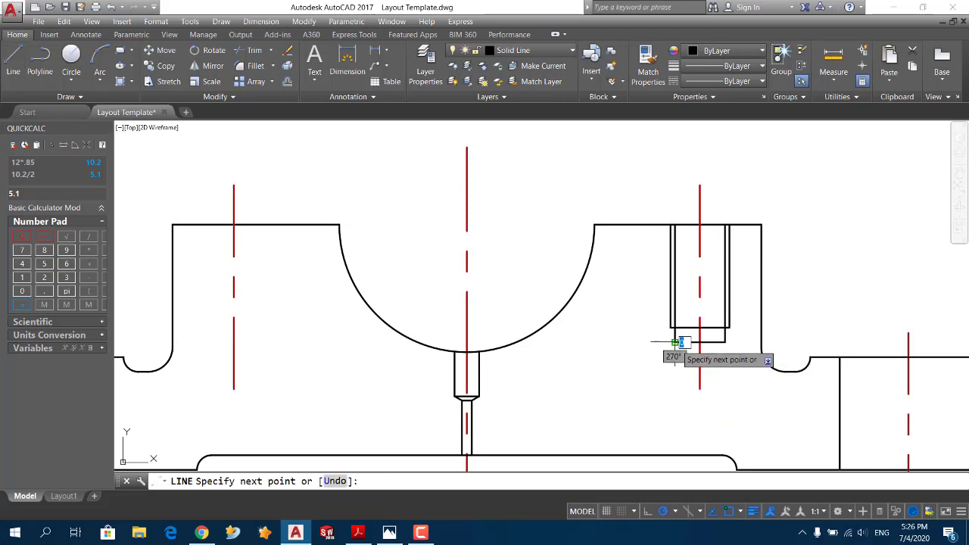
{"action": "left_click", "coordinate": [700, 356]}
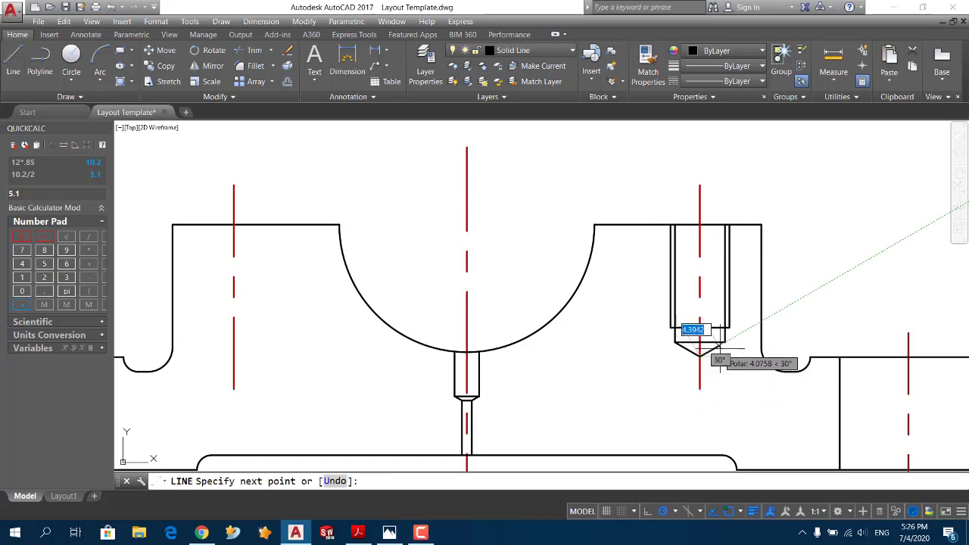
{"action": "left_click", "coordinate": [725, 342]}
{"action": "key", "text": "Escape"}
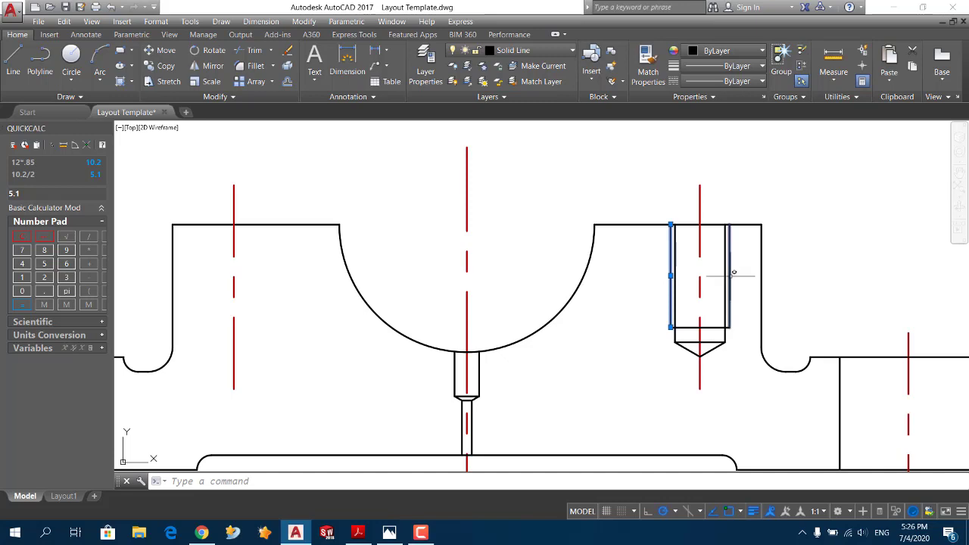
Move the selected stud-hole lines onto the Solid Line layer.
{"action": "left_click", "coordinate": [530, 50]}
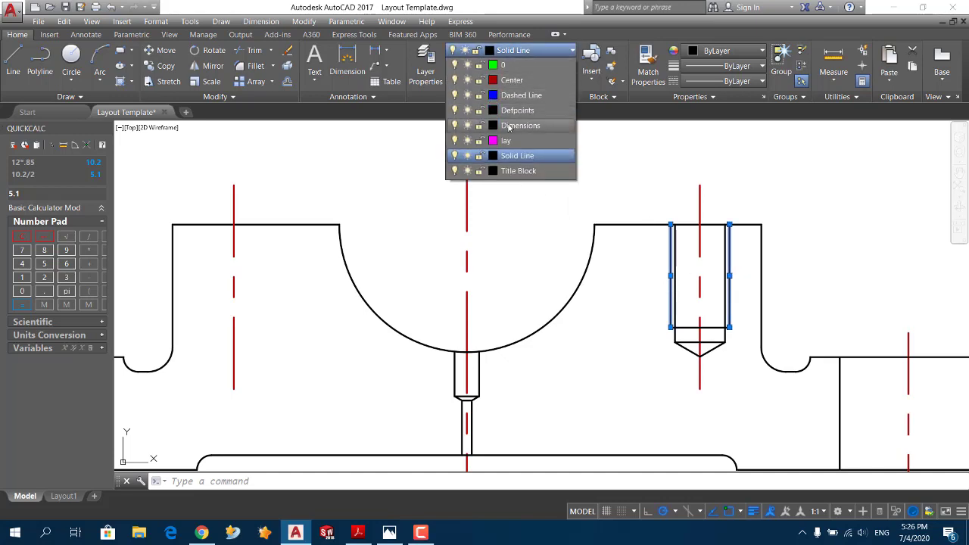
{"action": "left_click", "coordinate": [488, 159]}
{"action": "key", "text": "Escape"}
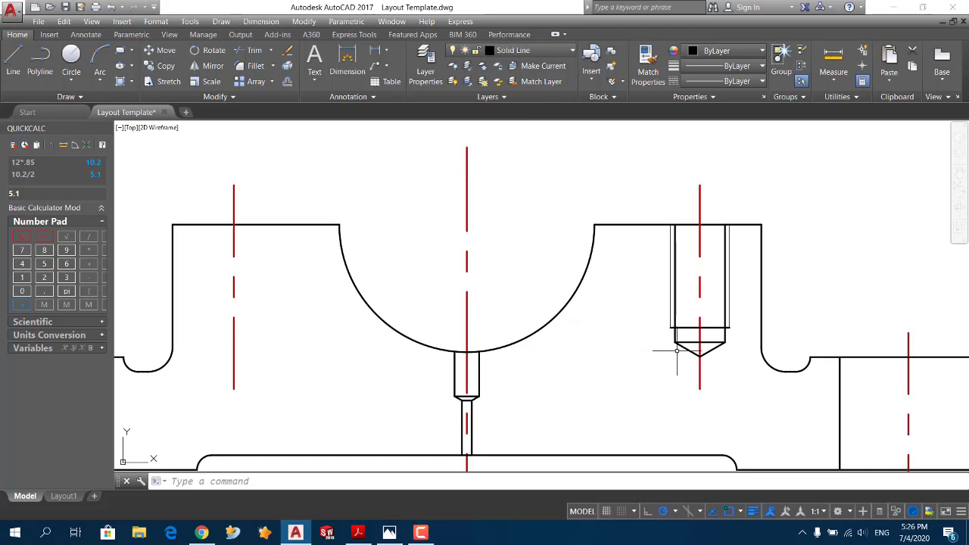
Copy the complete stud hole from the right centre line to the top of the left centre line.
{"action": "left_click", "coordinate": [742, 321]}
{"action": "left_click", "coordinate": [704, 346]}
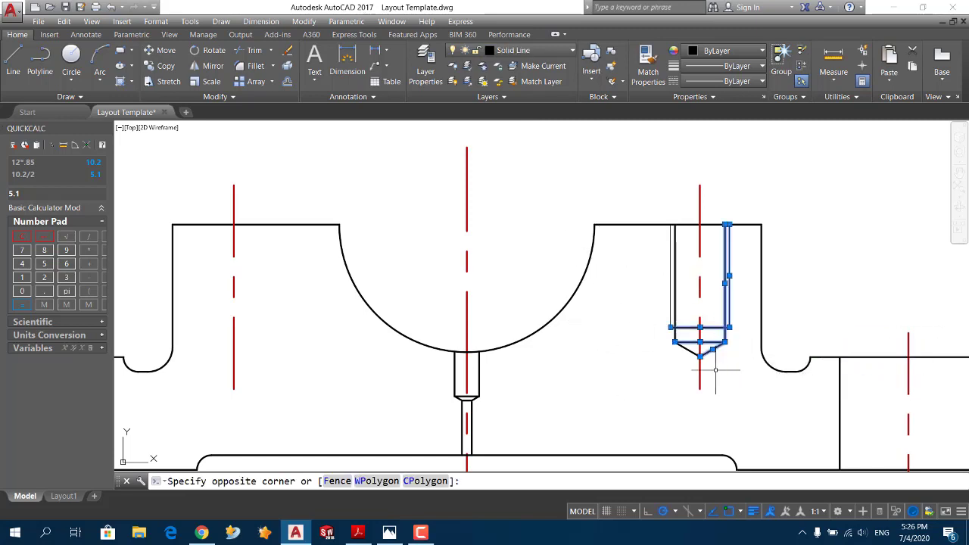
{"action": "left_click", "coordinate": [695, 310]}
{"action": "left_click", "coordinate": [657, 370]}
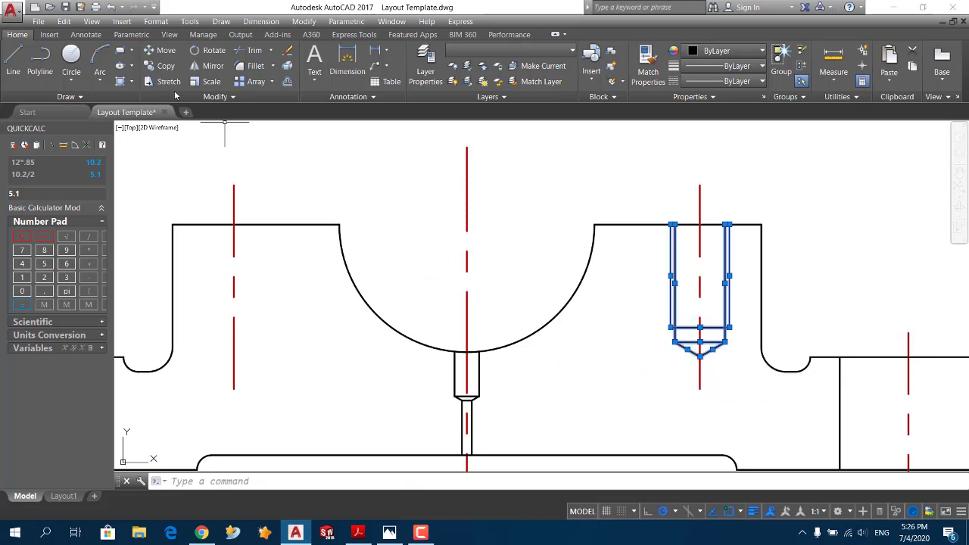
{"action": "left_click", "coordinate": [161, 65]}
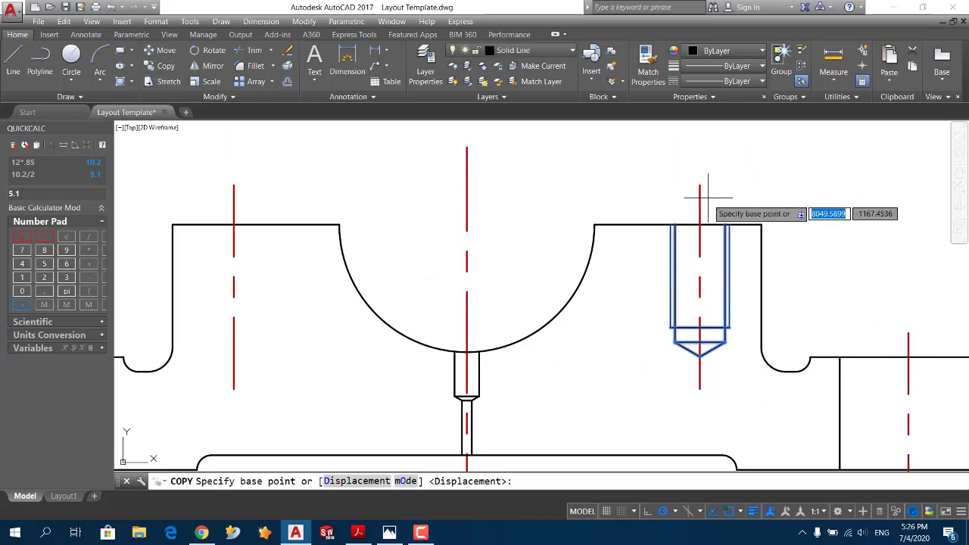
{"action": "left_click", "coordinate": [699, 224]}
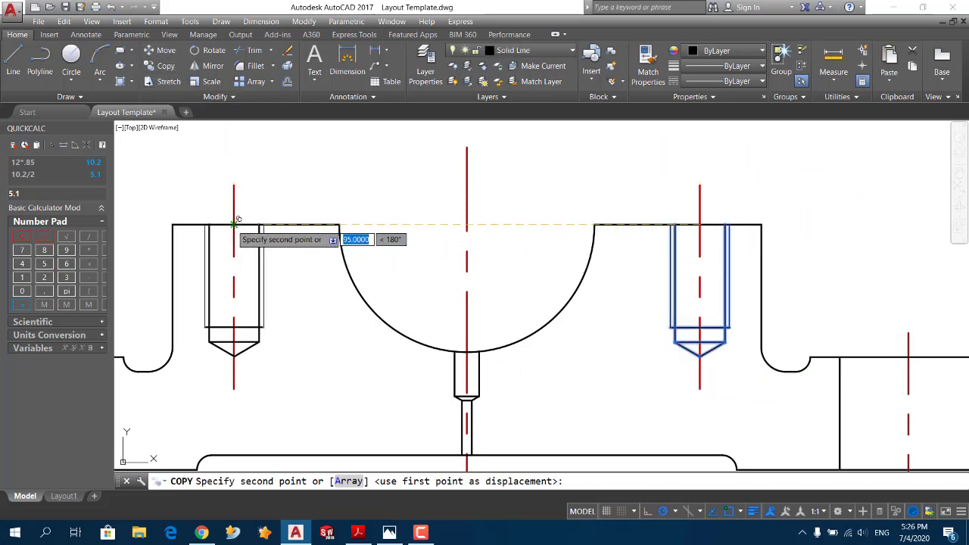
{"action": "left_click", "coordinate": [234, 224]}
{"action": "key", "text": "Return"}
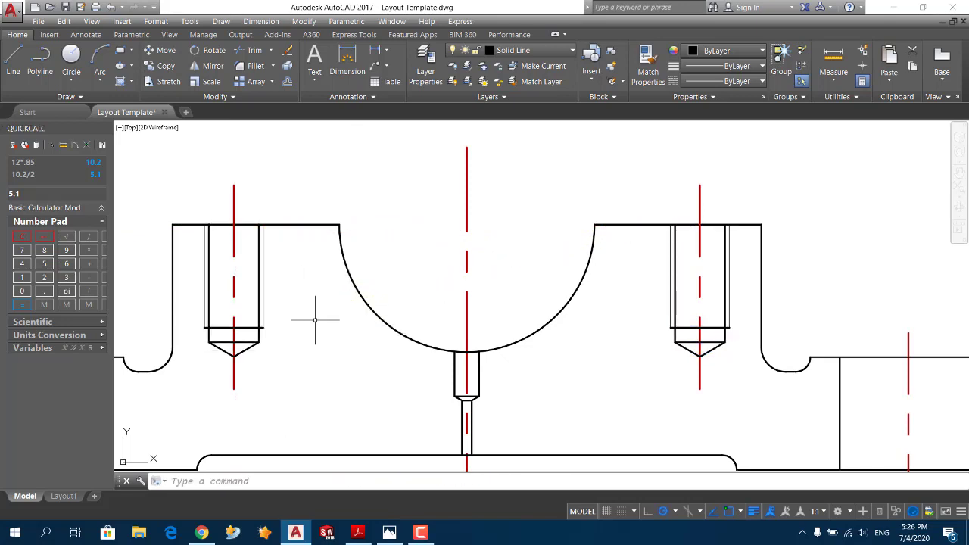
{"action": "scroll", "coordinate": [315, 320], "scroll_direction": "down", "scroll_amount": 3}
{"action": "middle_click_drag", "start_coordinate": [318, 318], "coordinate": [439, 264]}
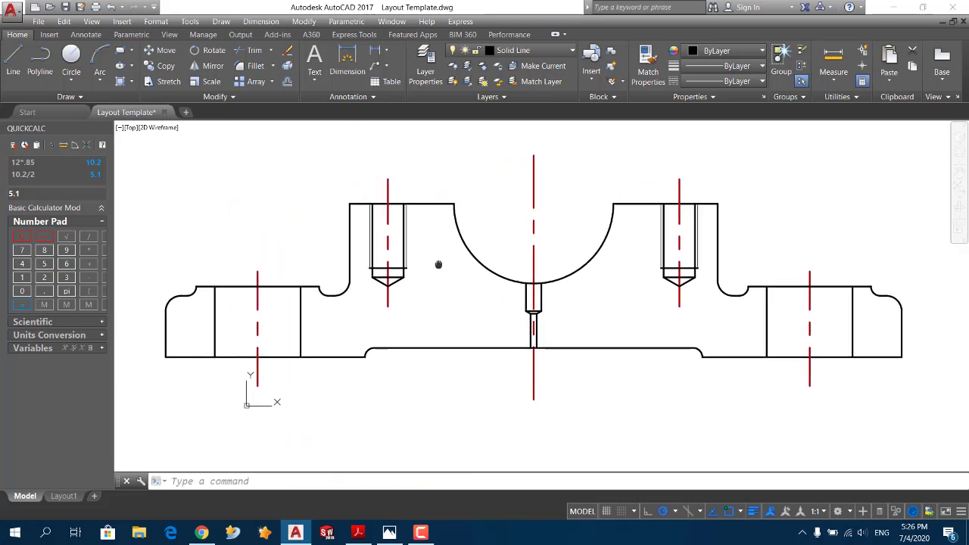
Zoom and pan to view the whole base plate elevation with both drilled stud holes.
{"action": "scroll", "coordinate": [439, 270], "scroll_direction": "up", "scroll_amount": 1}
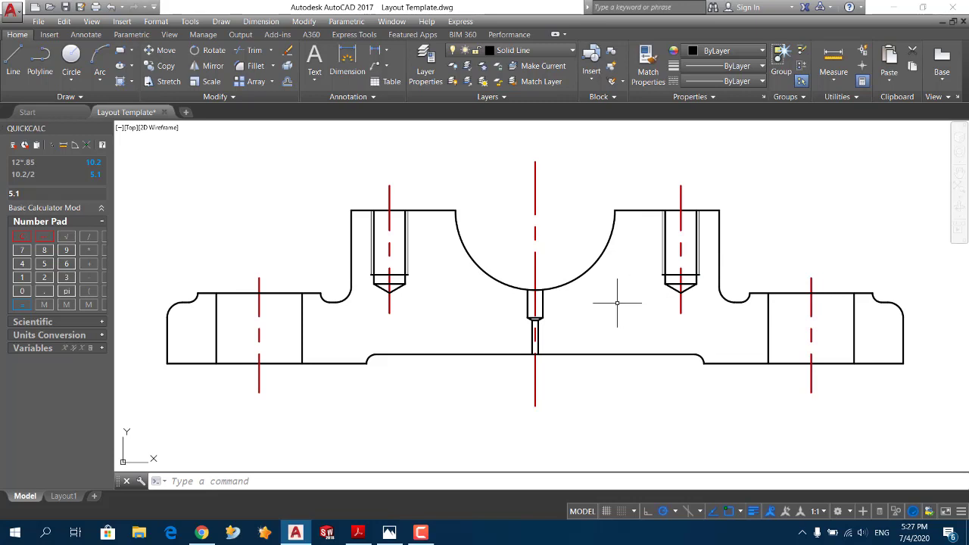
{"action": "scroll", "coordinate": [617, 303], "scroll_direction": "down", "scroll_amount": 2}
{"action": "middle_click_drag", "start_coordinate": [619, 303], "coordinate": [526, 359]}
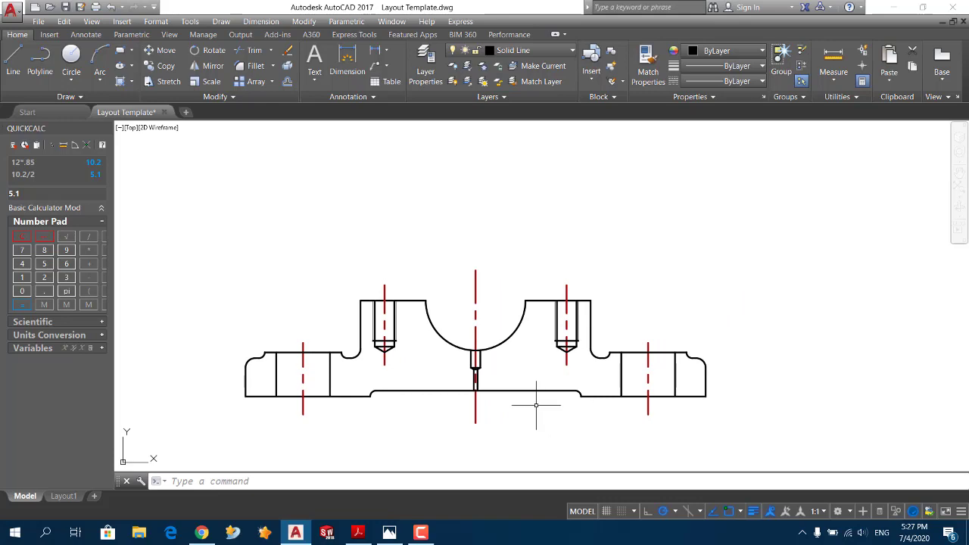
{"action": "key", "text": "alt+Tab"}
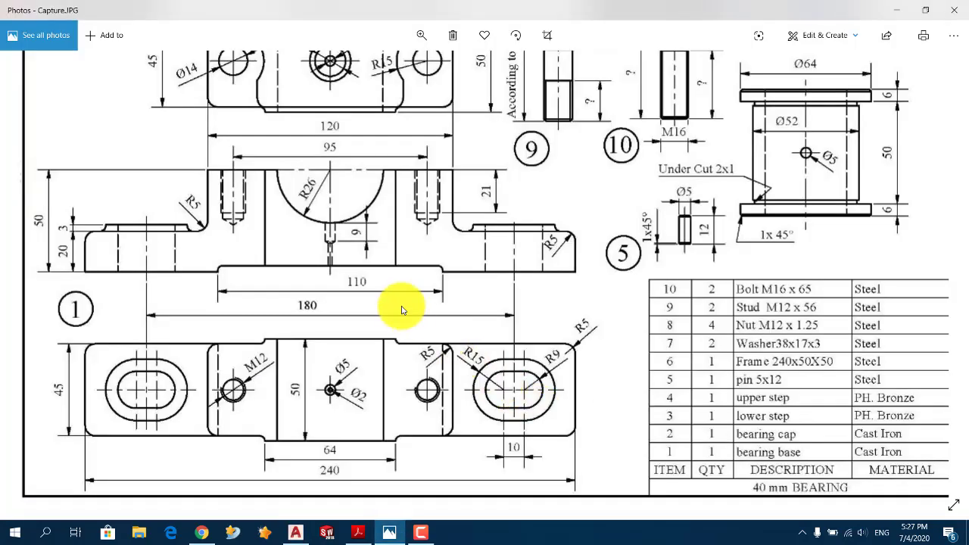
Zoom into the bearing cap front view showing the R40, R32 and R26 arcs.
{"action": "scroll", "coordinate": [360, 400], "scroll_direction": "up", "scroll_amount": 2}
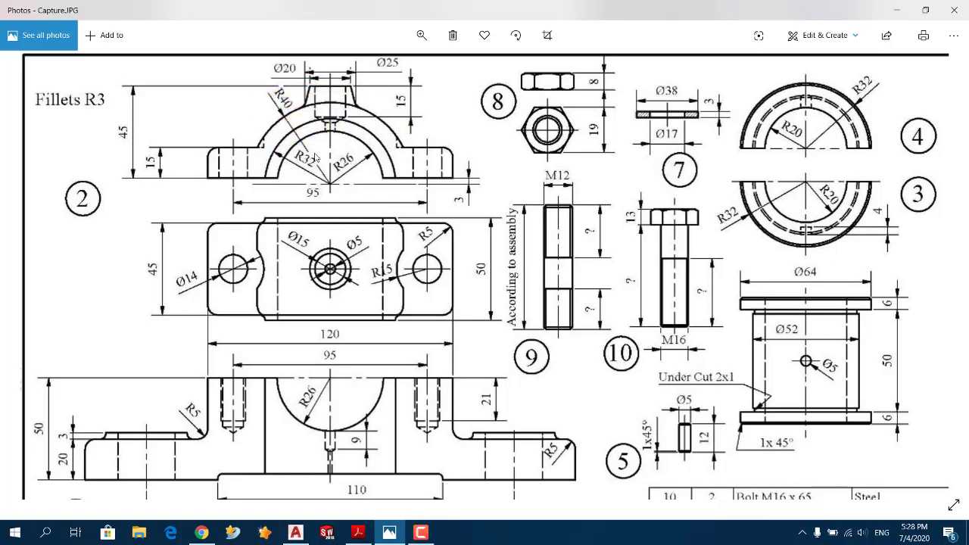
Draw a radius 26 circle centred above the base's middle centre line.
{"action": "key", "text": "alt+Tab"}
{"action": "middle_click_drag", "start_coordinate": [406, 201], "coordinate": [387, 275]}
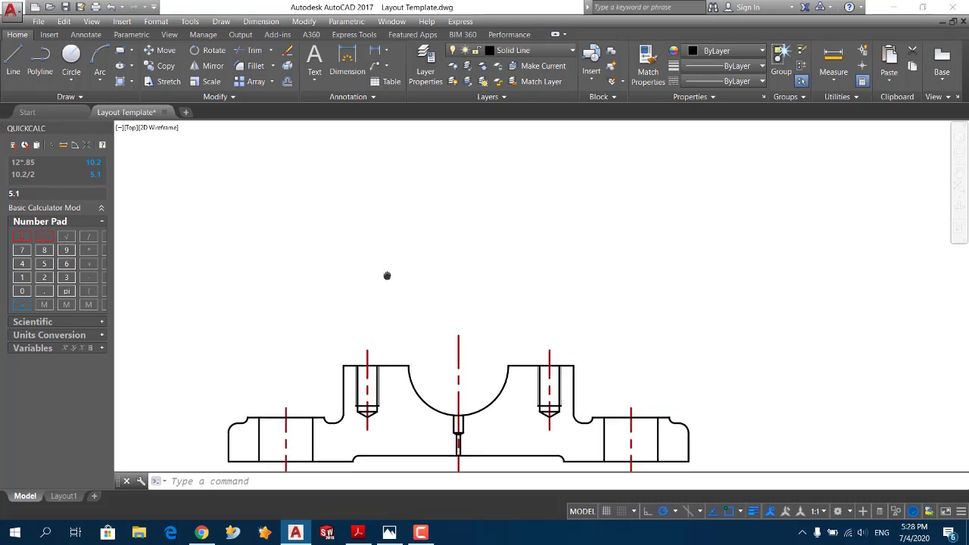
{"action": "left_click", "coordinate": [72, 57]}
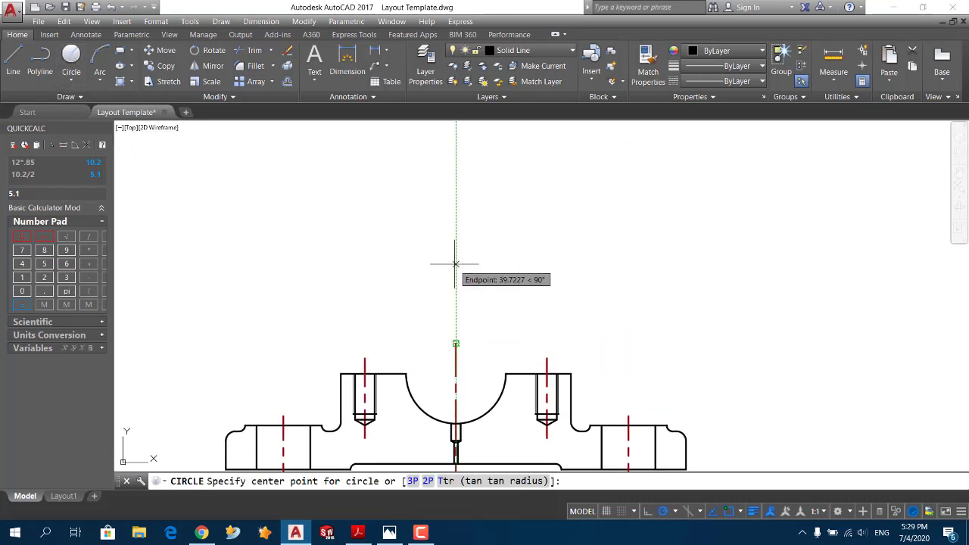
{"action": "left_click", "coordinate": [456, 229]}
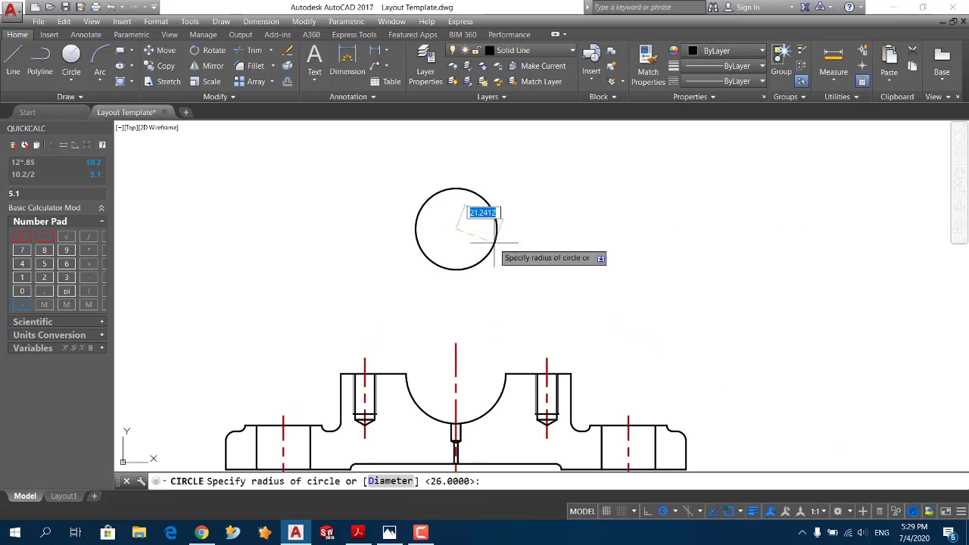
{"action": "key", "text": "Return"}
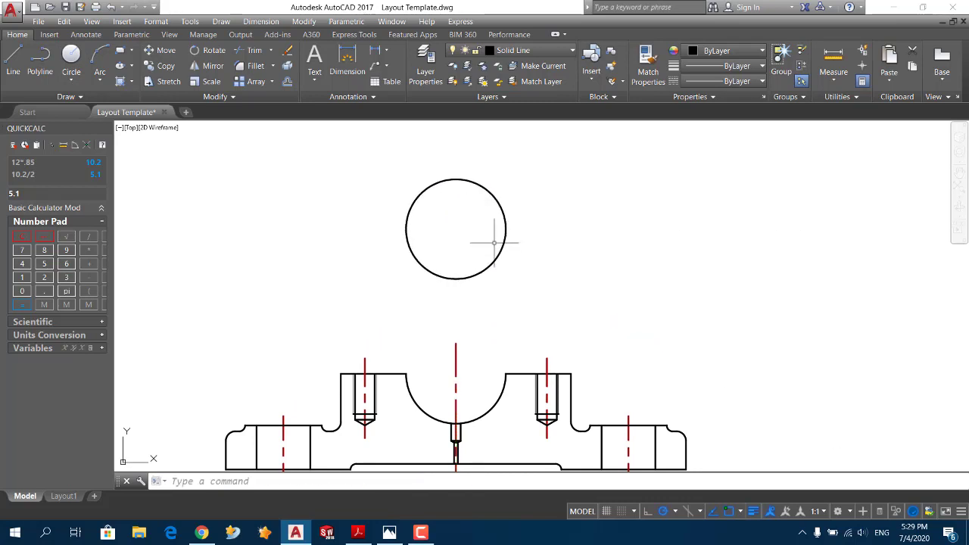
Draw a horizontal line across the circle through its centre.
{"action": "left_click", "coordinate": [14, 67]}
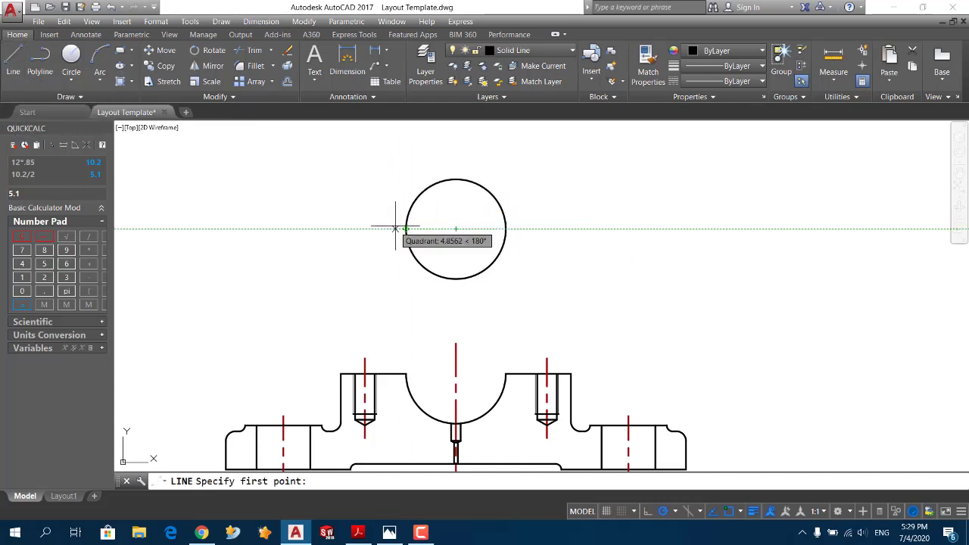
{"action": "left_click", "coordinate": [287, 228]}
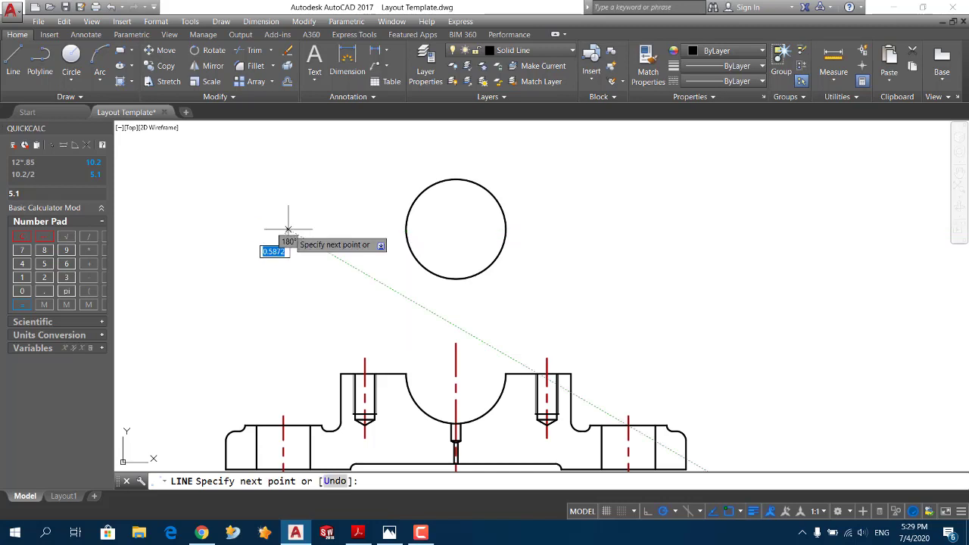
{"action": "left_click", "coordinate": [653, 228]}
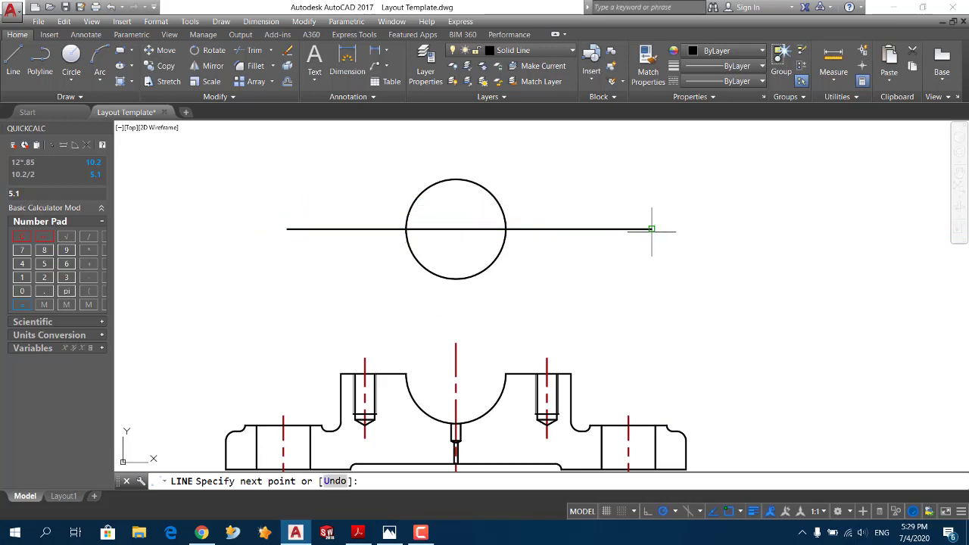
{"action": "key", "text": "Return"}
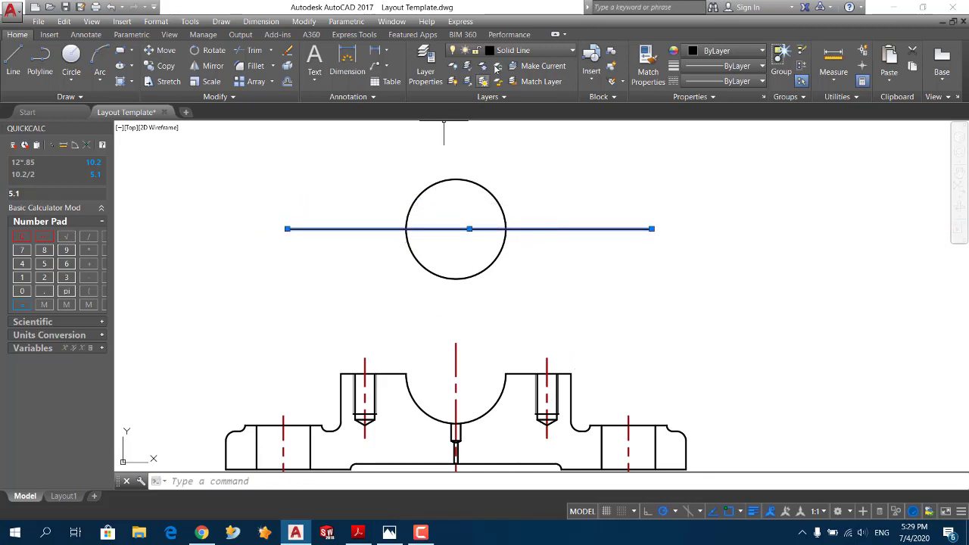
Draw a vertical line up from the circle centre and put both crossing lines on the red Center layer.
{"action": "left_click", "coordinate": [530, 50]}
{"action": "left_click", "coordinate": [506, 151]}
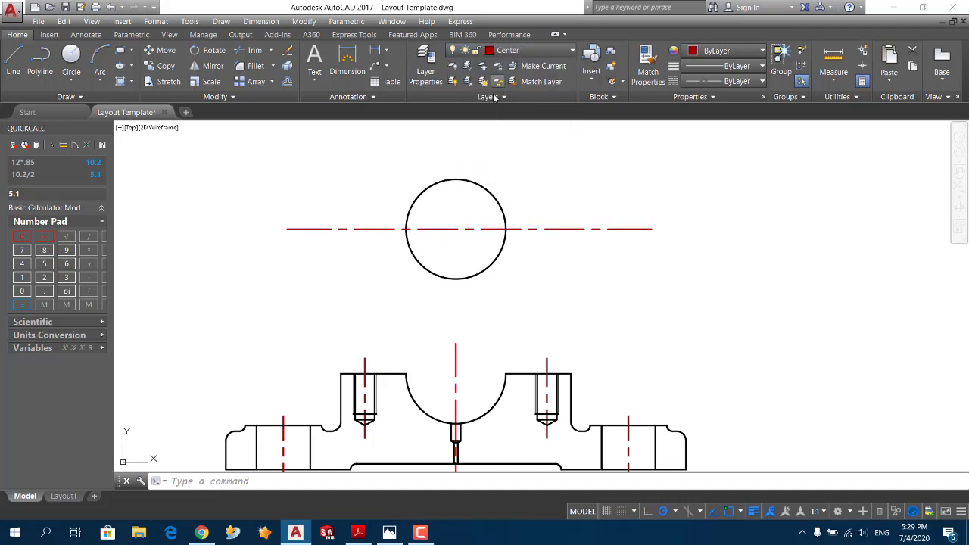
{"action": "left_click", "coordinate": [13, 60]}
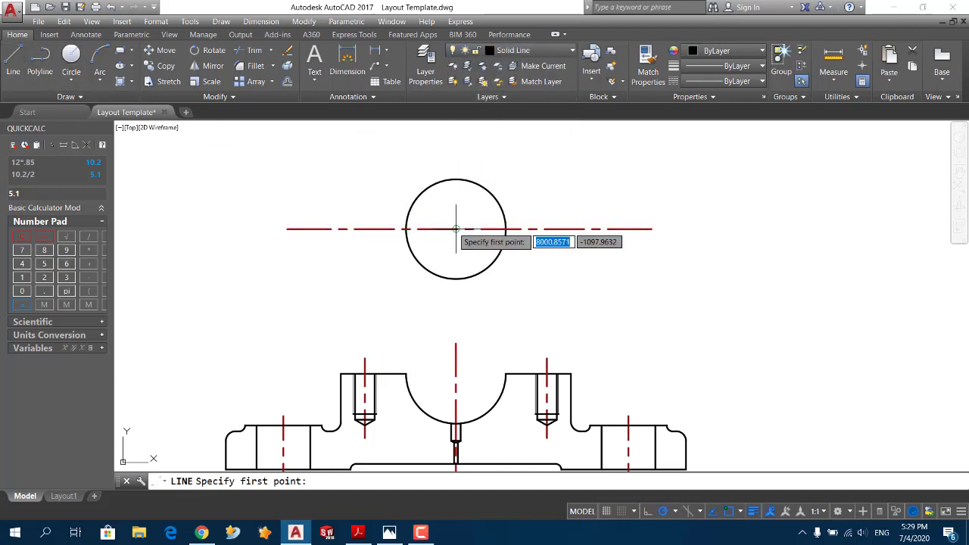
{"action": "left_click", "coordinate": [456, 228]}
{"action": "middle_click_drag", "start_coordinate": [460, 207], "coordinate": [462, 253]}
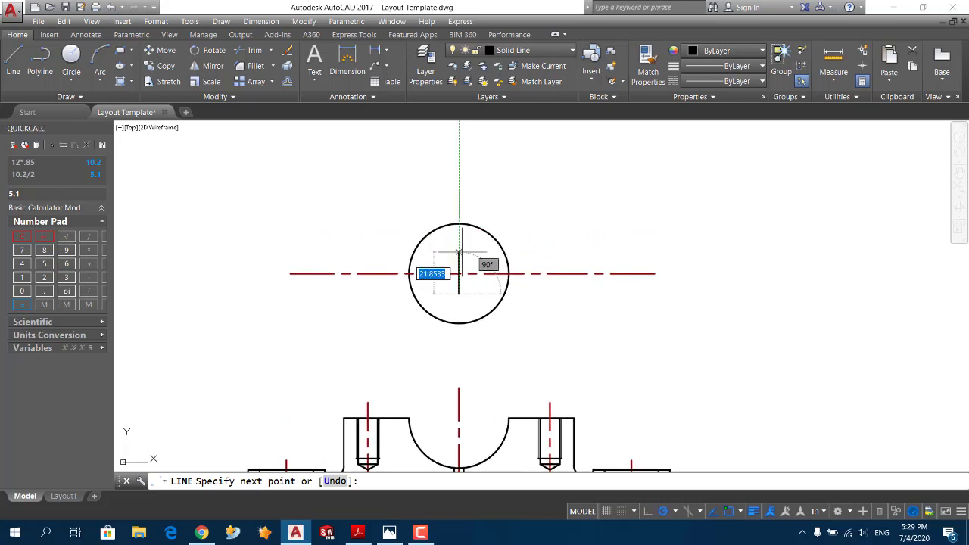
{"action": "left_click", "coordinate": [458, 134]}
{"action": "key", "text": "Return"}
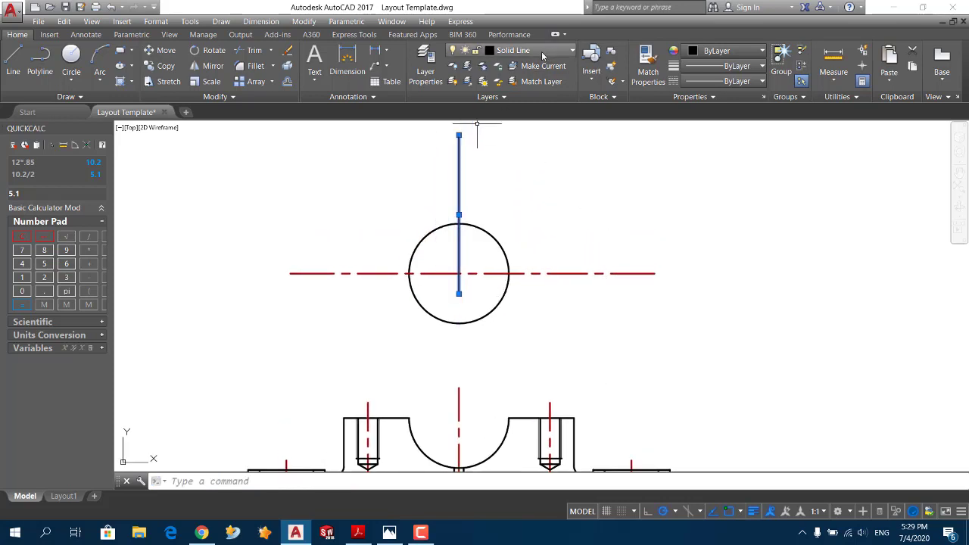
{"action": "left_click", "coordinate": [542, 52]}
{"action": "left_click", "coordinate": [509, 141]}
{"action": "key", "text": "Escape"}
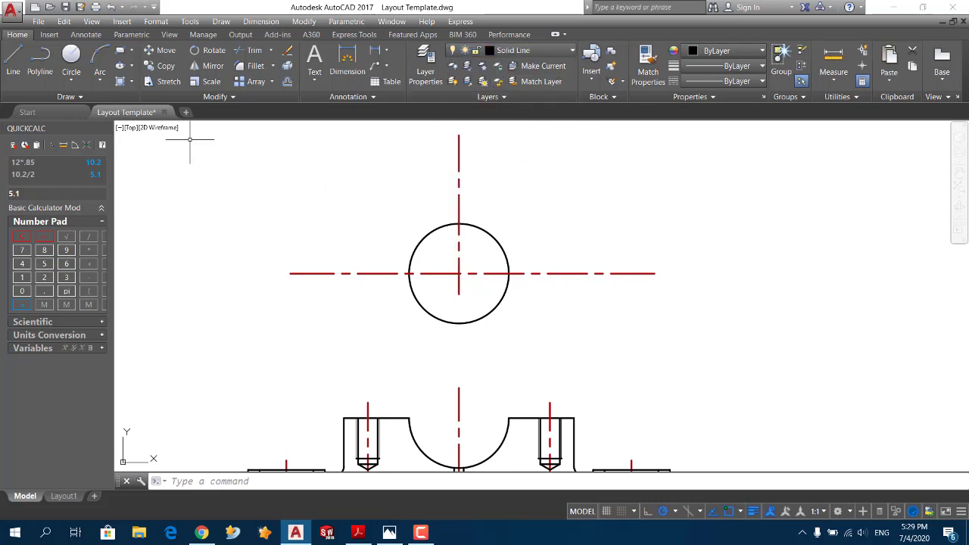
Trim away the lower half of the circle, then check the reference image.
{"action": "left_click", "coordinate": [250, 53]}
{"action": "key", "text": "Return"}
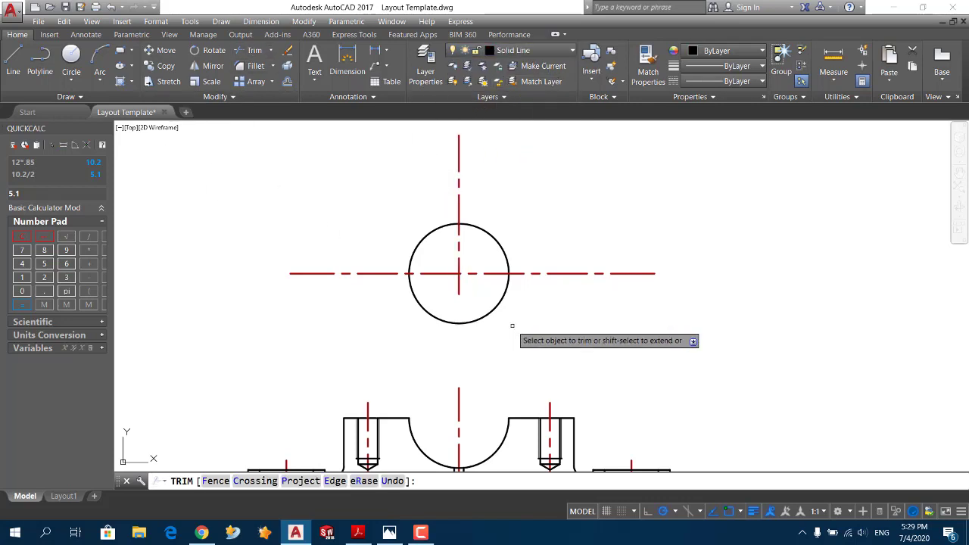
{"action": "left_click", "coordinate": [513, 325]}
{"action": "left_click", "coordinate": [477, 303]}
{"action": "key", "text": "alt+Tab"}
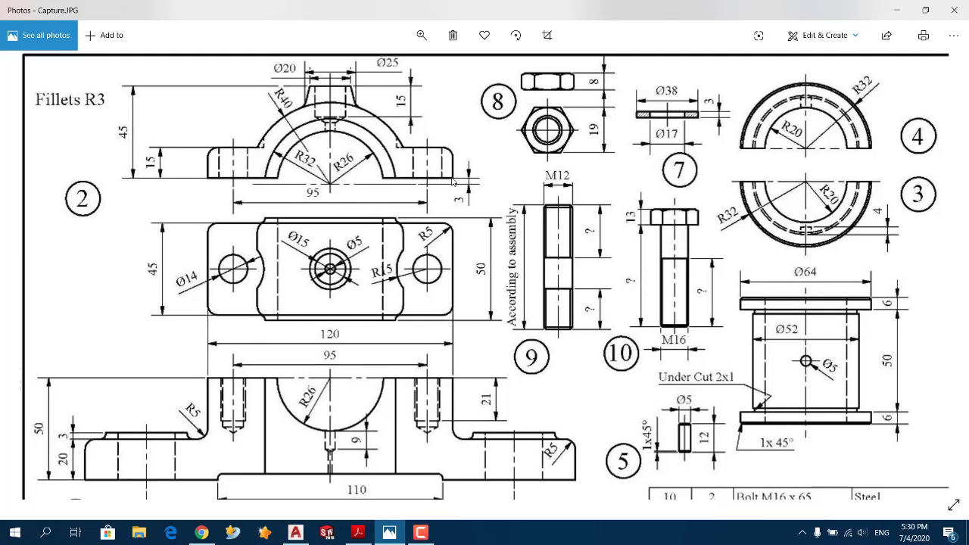
Draw the flange's top edge from 60 right of centre to the arc end.
{"action": "key", "text": "alt+Tab"}
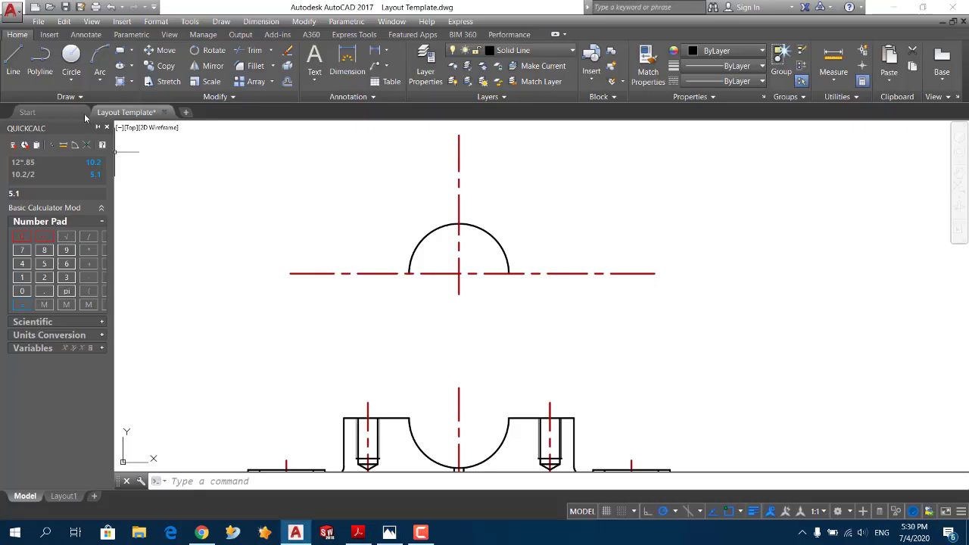
{"action": "left_click", "coordinate": [12, 61]}
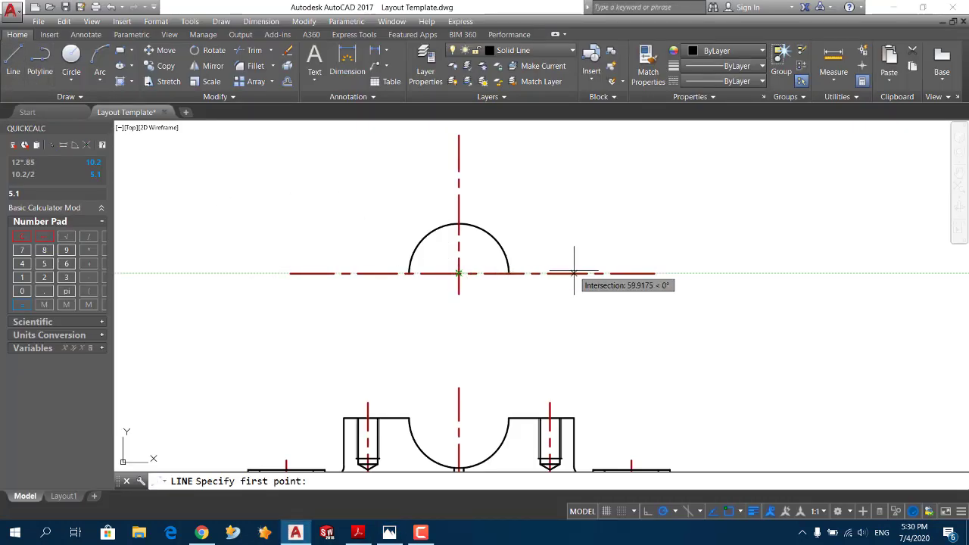
{"action": "type", "text": "60"}
{"action": "key", "text": "Return"}
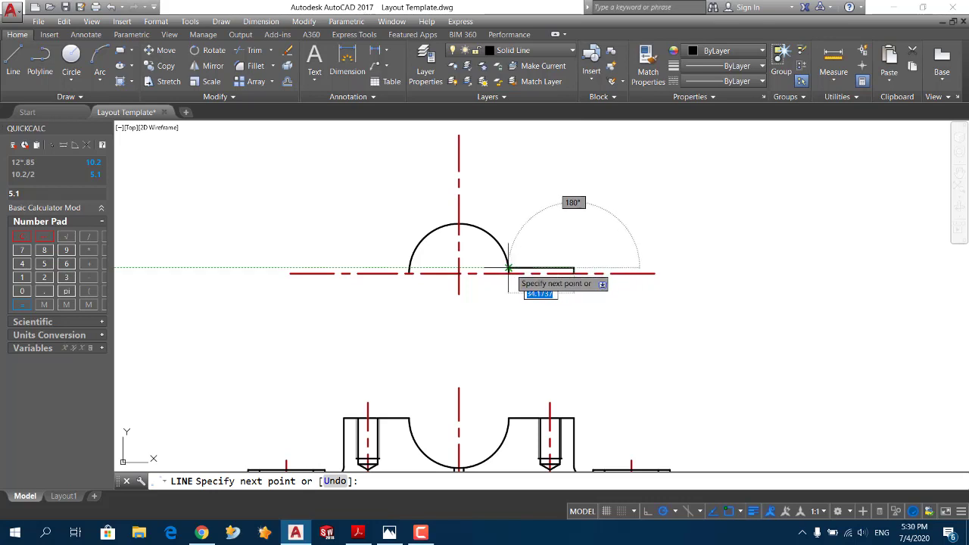
{"action": "left_click", "coordinate": [509, 267]}
{"action": "key", "text": "Return"}
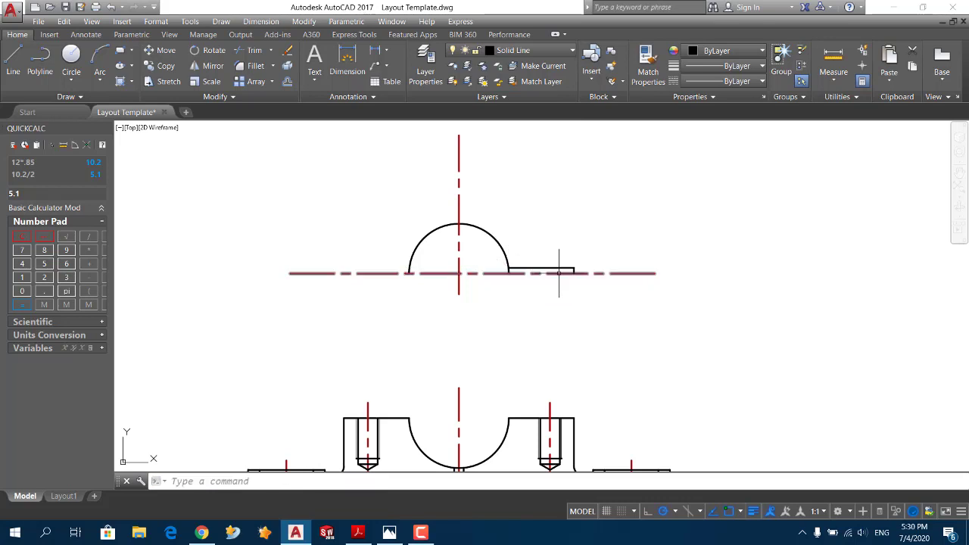
Trim the arc stub below the flange line and compare with the reference image.
{"action": "scroll", "coordinate": [573, 276], "scroll_direction": "up", "scroll_amount": 5}
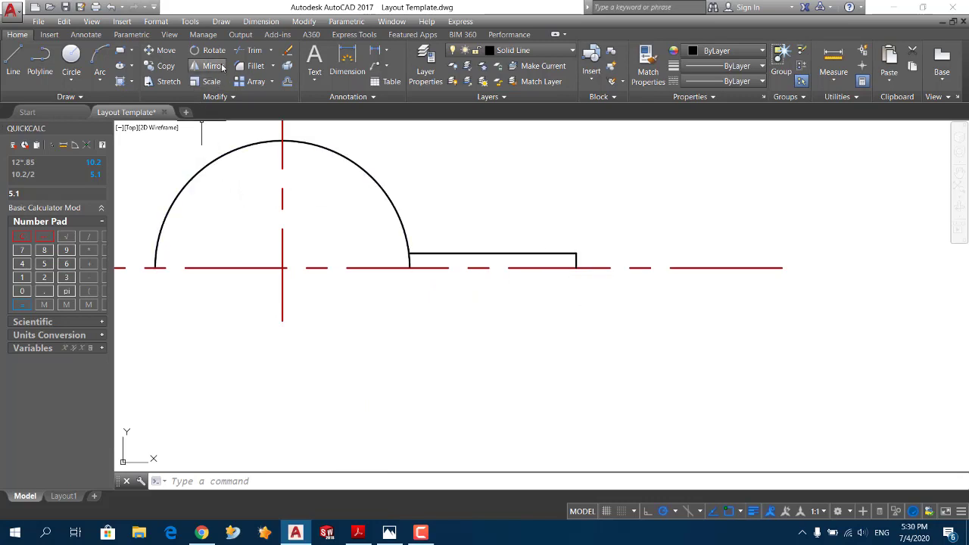
{"action": "left_click", "coordinate": [258, 53]}
{"action": "key", "text": "Return"}
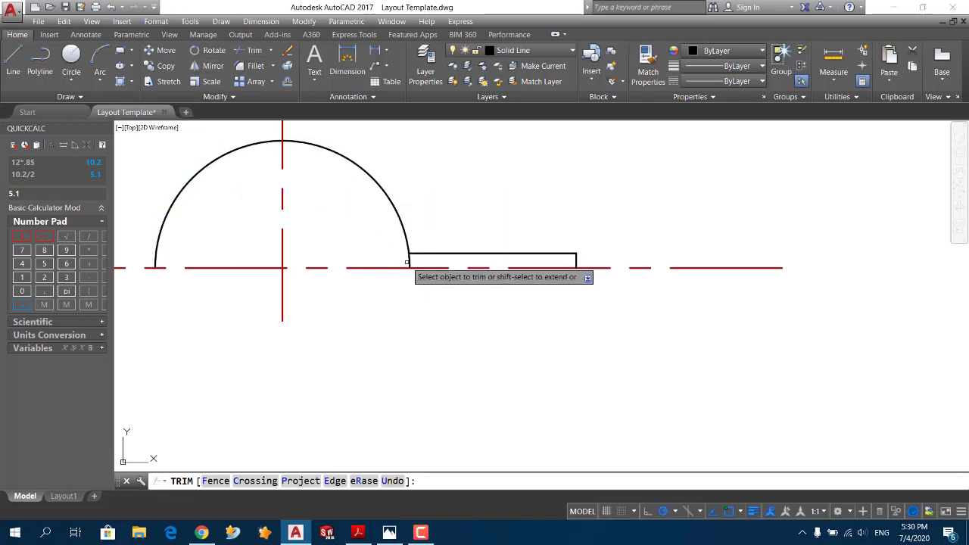
{"action": "key", "text": "Escape"}
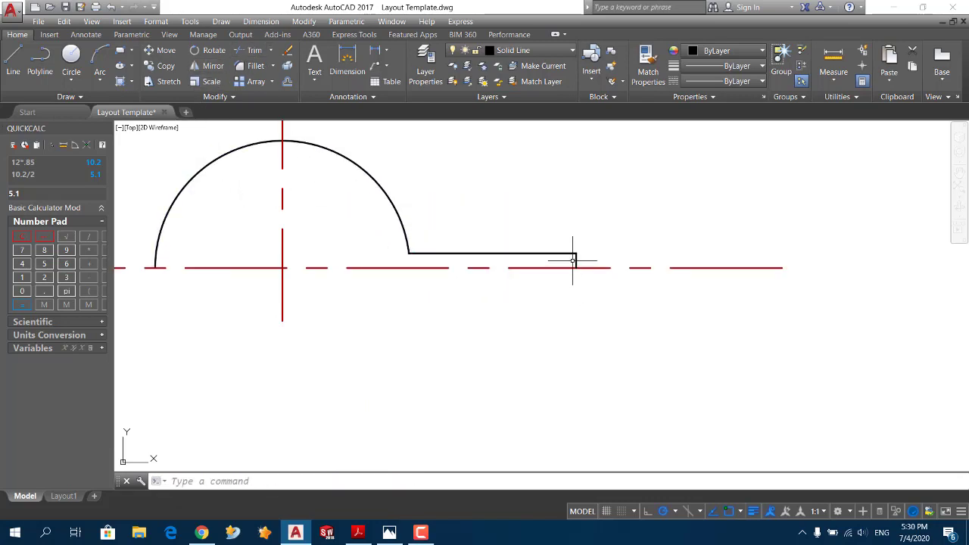
{"action": "key", "text": "alt+Tab"}
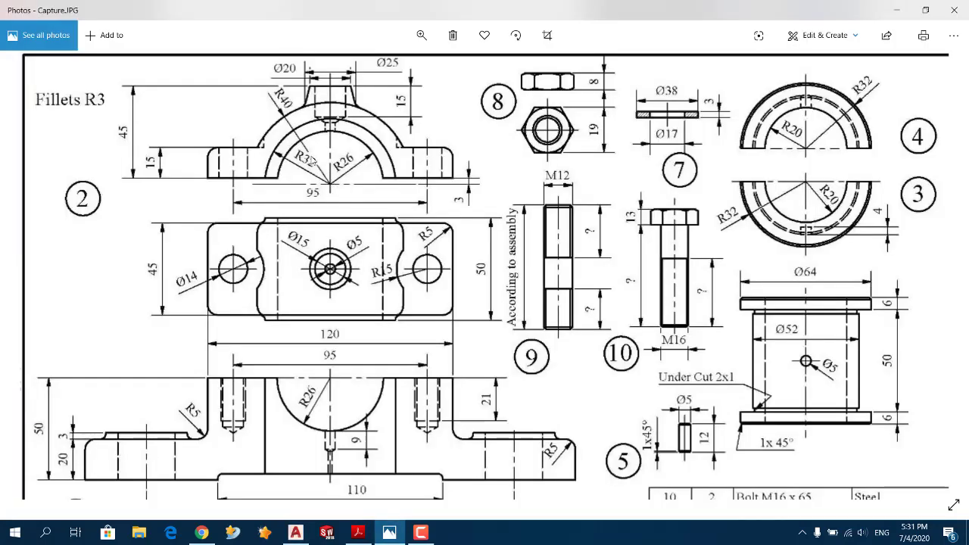
{"action": "key", "text": "alt+Tab"}
{"action": "scroll", "coordinate": [340, 199], "scroll_direction": "down", "scroll_amount": 2}
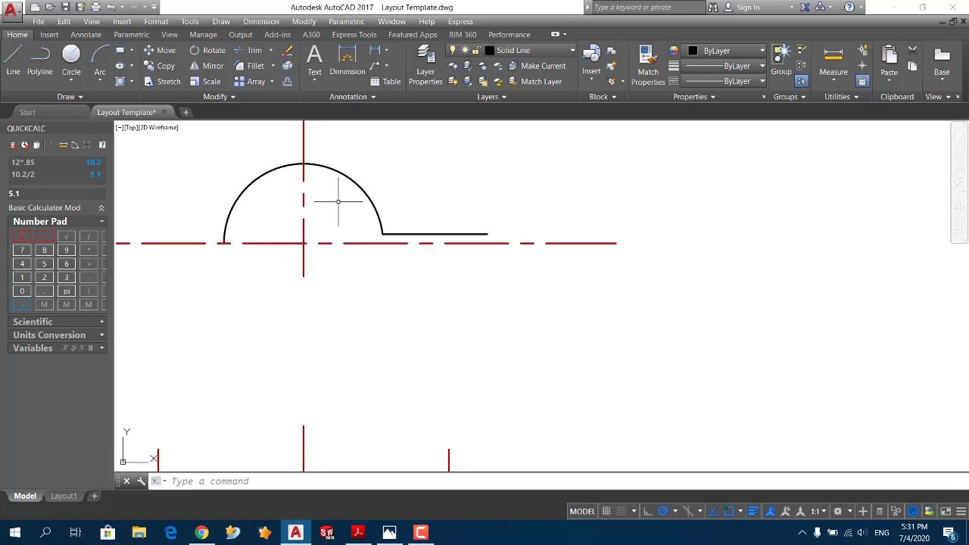
{"action": "middle_click_drag", "start_coordinate": [340, 199], "coordinate": [515, 219]}
{"action": "scroll", "coordinate": [514, 220], "scroll_direction": "down", "scroll_amount": 2}
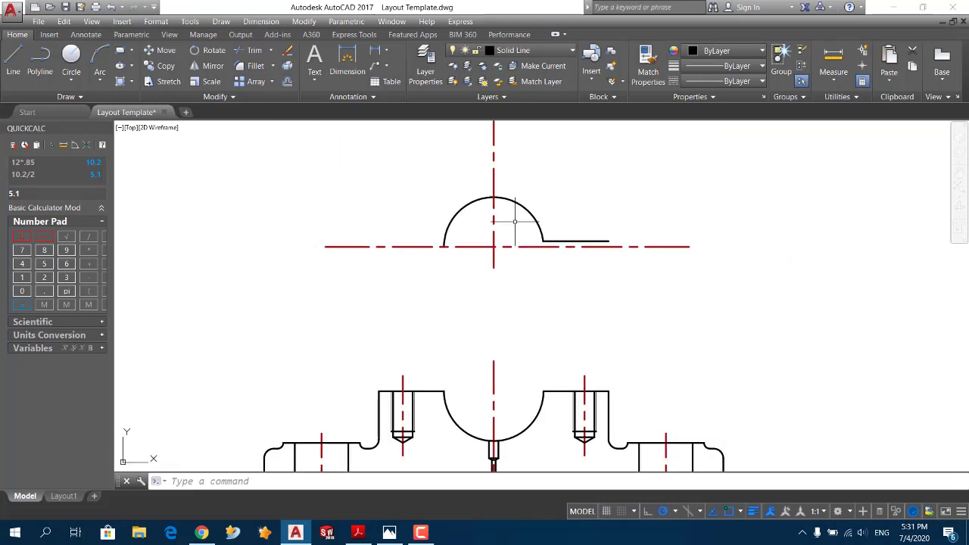
Draw a radius-40 circle at the centre-line intersection and trim off its lower half.
{"action": "left_click", "coordinate": [71, 59]}
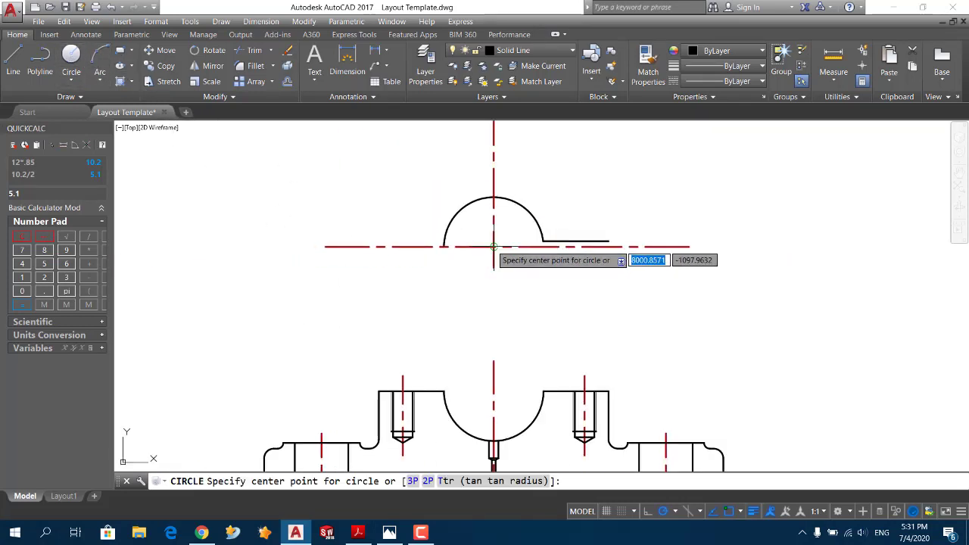
{"action": "left_click", "coordinate": [493, 246]}
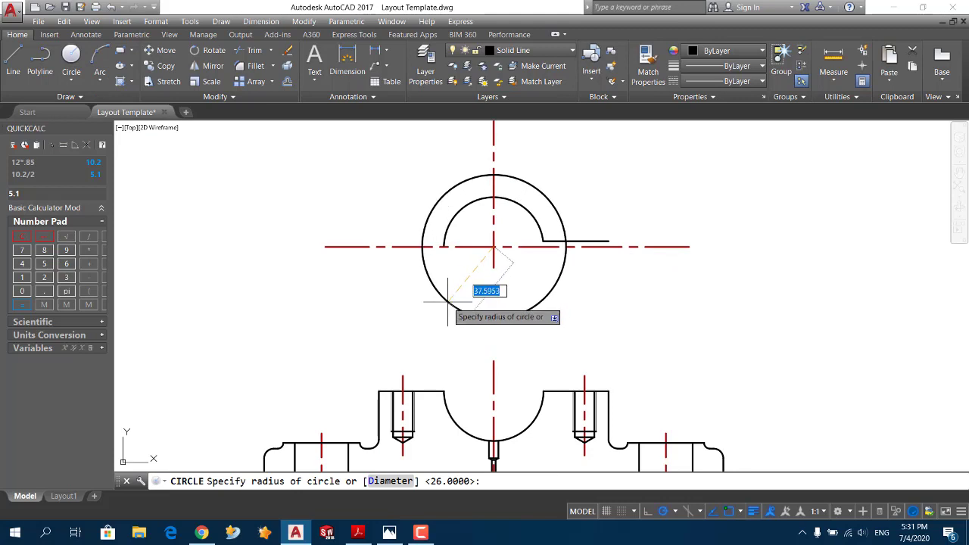
{"action": "key", "text": "Return"}
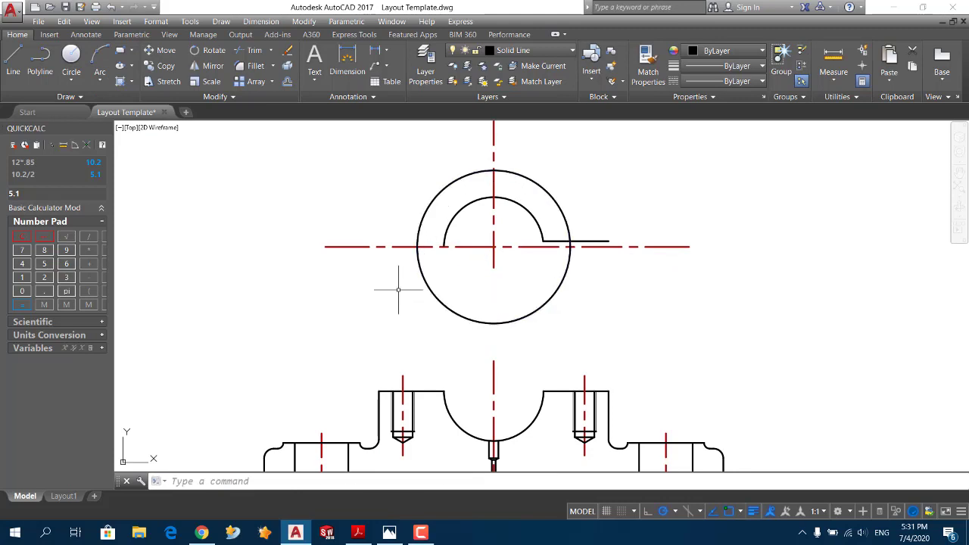
{"action": "left_click", "coordinate": [237, 53]}
{"action": "key", "text": "Return"}
{"action": "left_click_drag", "start_coordinate": [514, 319], "coordinate": [417, 249]}
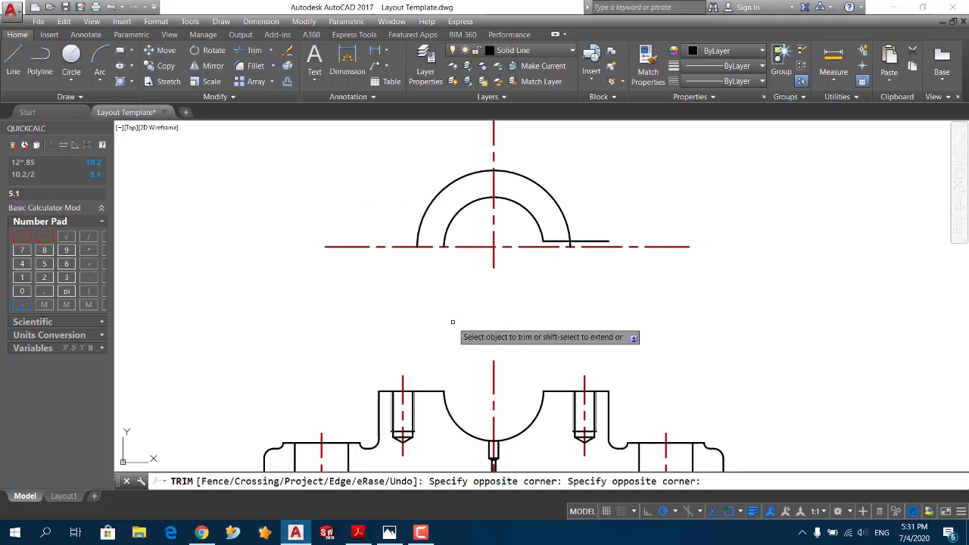
{"action": "key", "text": "Return"}
{"action": "key", "text": "alt+Tab"}
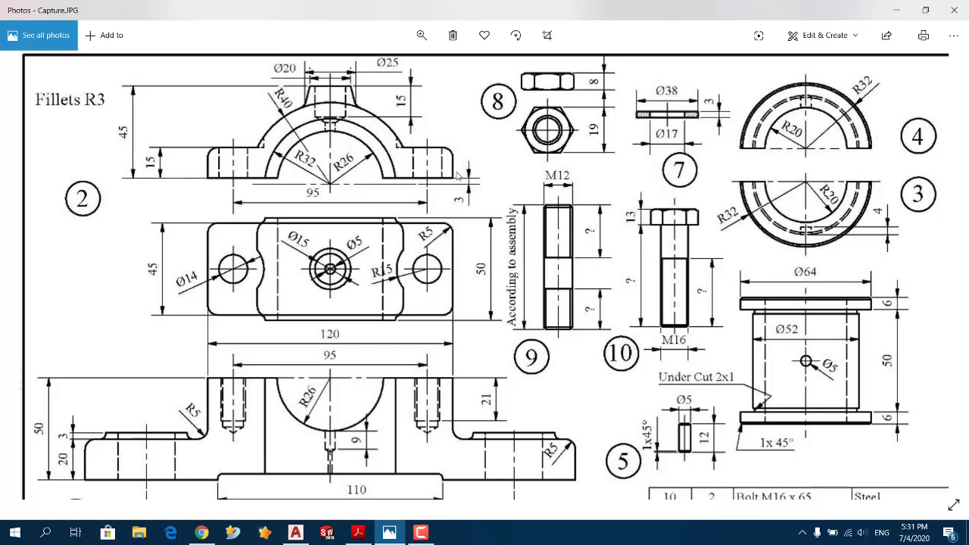
{"action": "key", "text": "alt+Tab"}
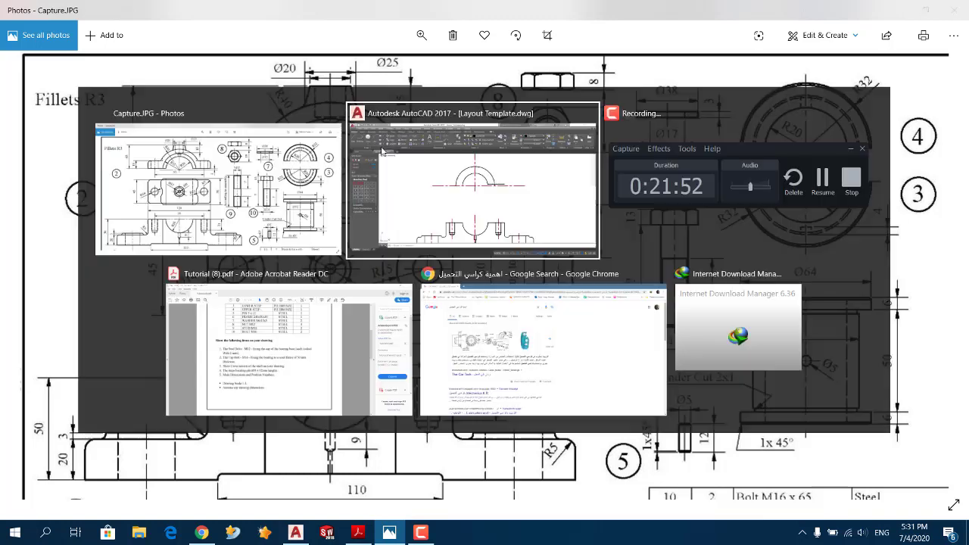
{"action": "left_click", "coordinate": [12, 61]}
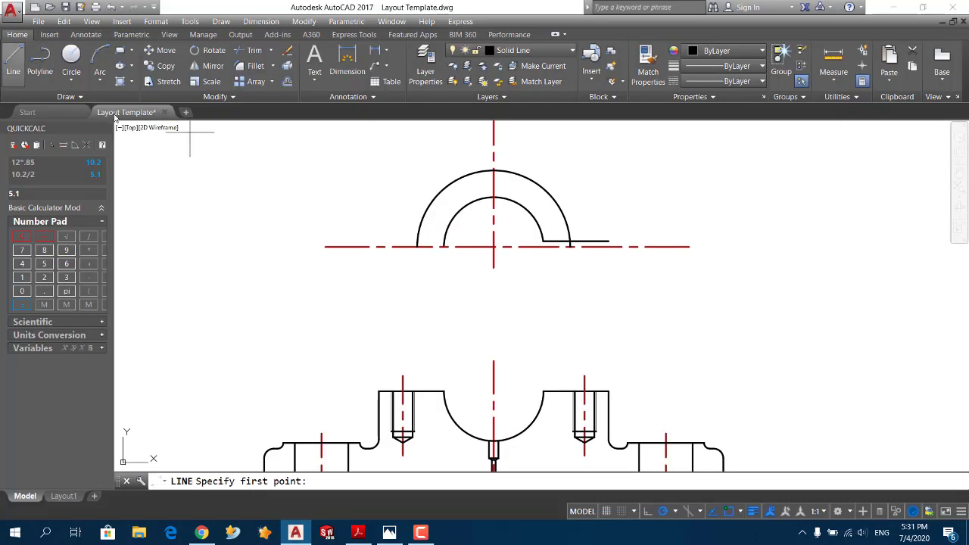
Draw the right flange's outer edge up and its top edge back to the outer arc.
{"action": "left_click", "coordinate": [608, 241]}
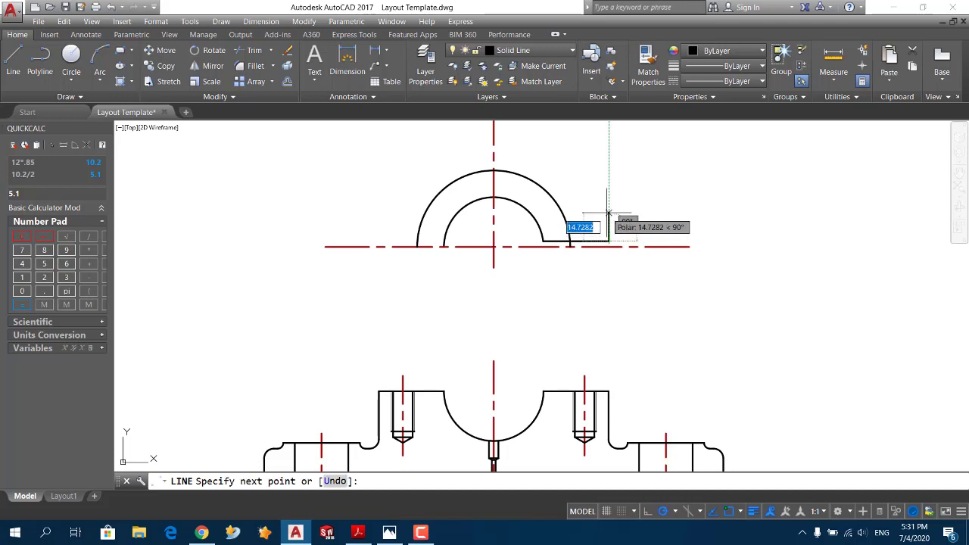
{"action": "type", "text": "1"}
{"action": "left_click", "coordinate": [609, 213]}
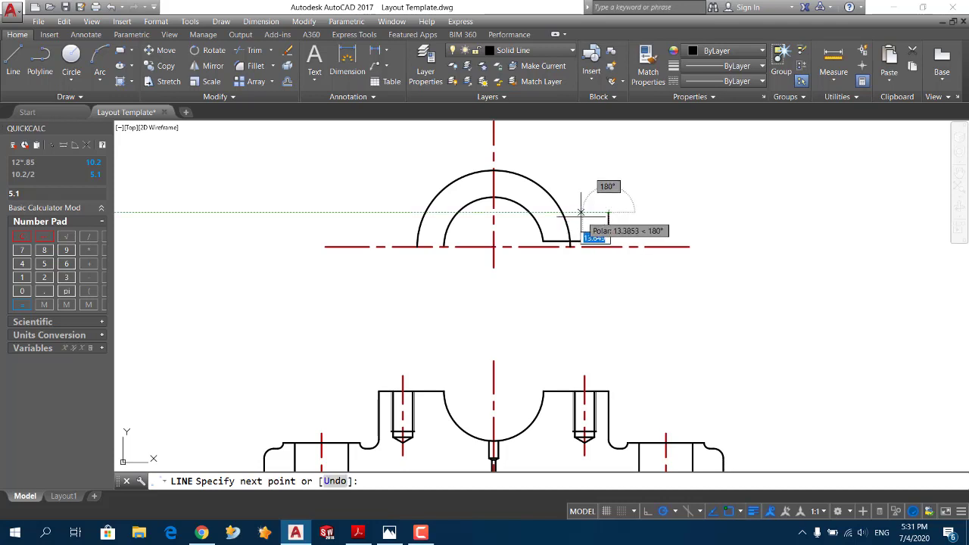
{"action": "left_click", "coordinate": [566, 213]}
{"action": "key", "text": "Return"}
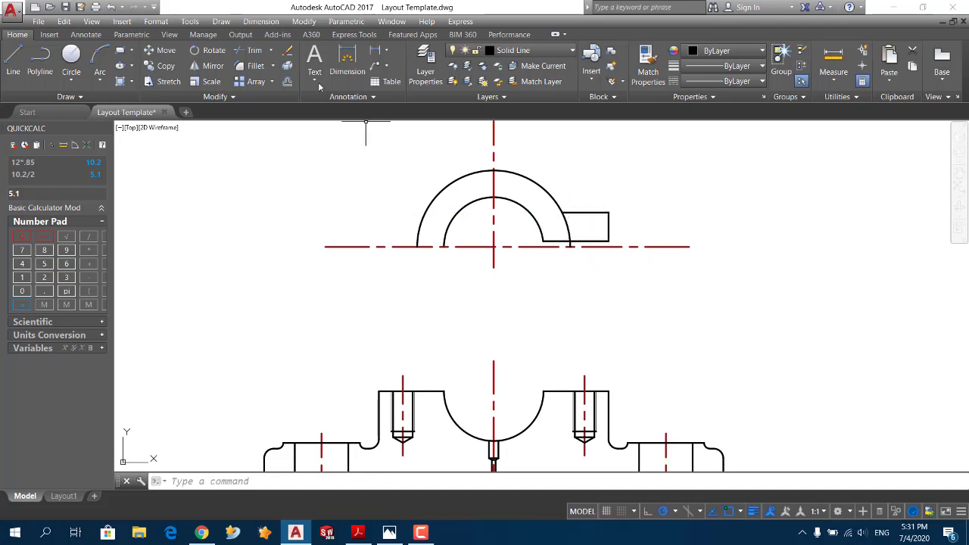
Trim the outer arc piece lying inside the right flange.
{"action": "left_click", "coordinate": [251, 51]}
{"action": "key", "text": "Return"}
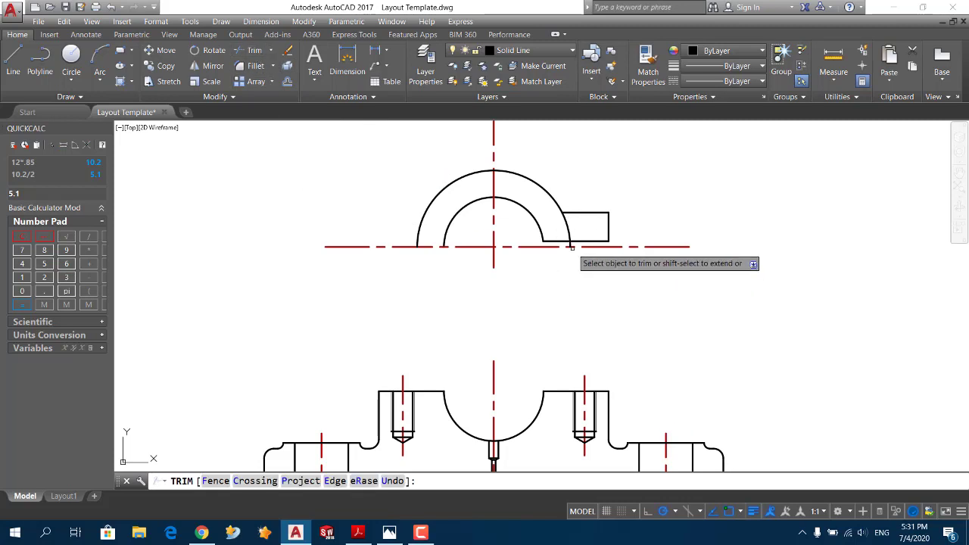
{"action": "scroll", "coordinate": [567, 242], "scroll_direction": "up", "scroll_amount": 5}
{"action": "scroll", "coordinate": [566, 199], "scroll_direction": "down", "scroll_amount": 4}
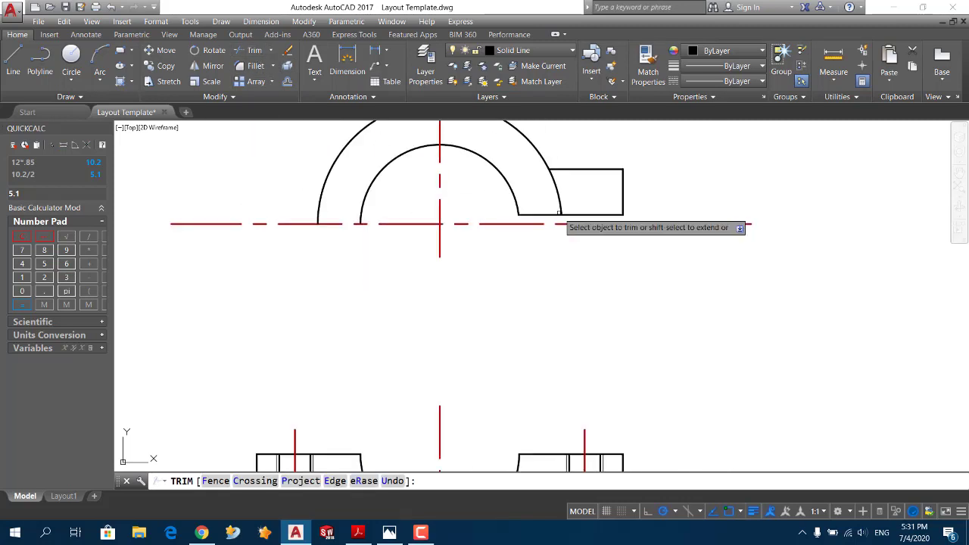
{"action": "left_click", "coordinate": [561, 201]}
{"action": "key", "text": "Return"}
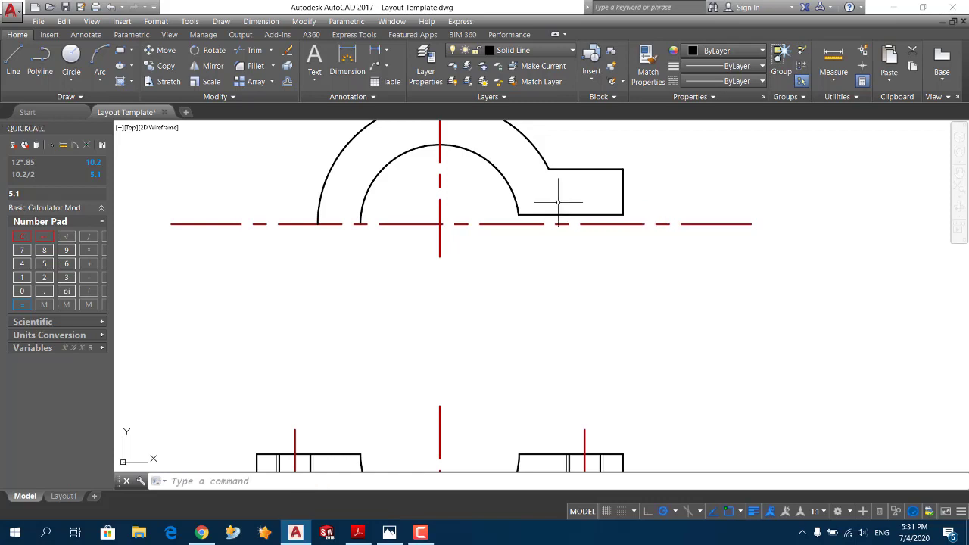
{"action": "scroll", "coordinate": [491, 263], "scroll_direction": "down", "scroll_amount": 2}
{"action": "middle_click_drag", "start_coordinate": [471, 270], "coordinate": [533, 296]}
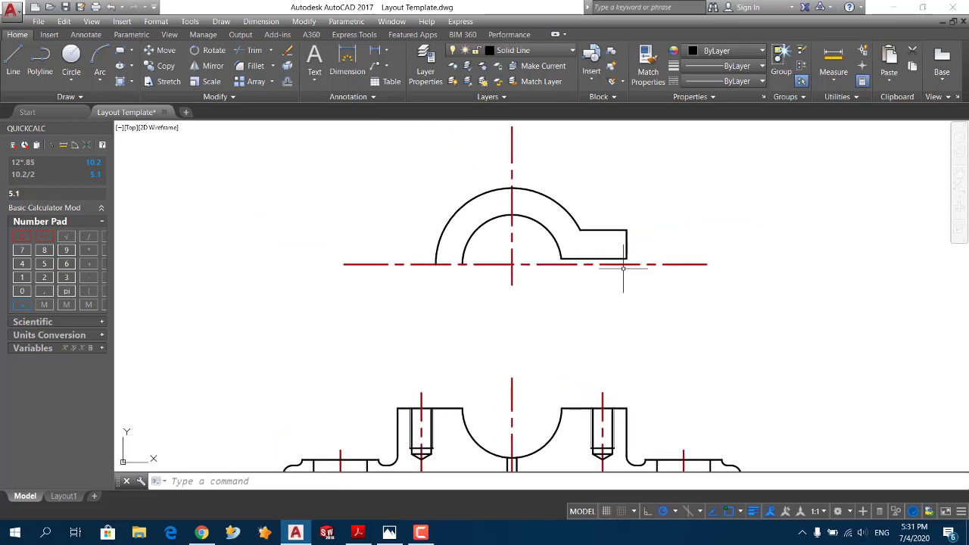
Mirror the right flange's three lines about the vertical centre line, keeping the original.
{"action": "left_click", "coordinate": [642, 221]}
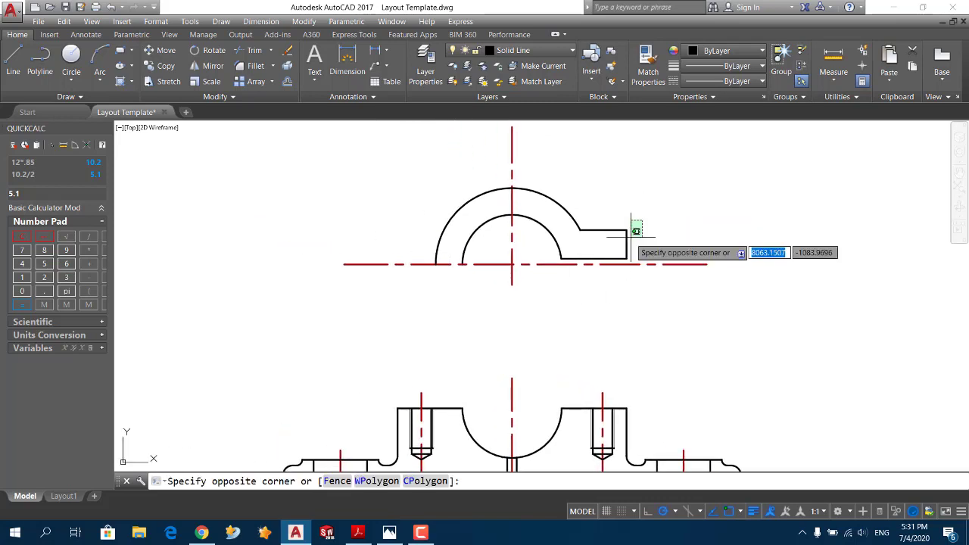
{"action": "left_click", "coordinate": [586, 261]}
{"action": "left_click", "coordinate": [213, 66]}
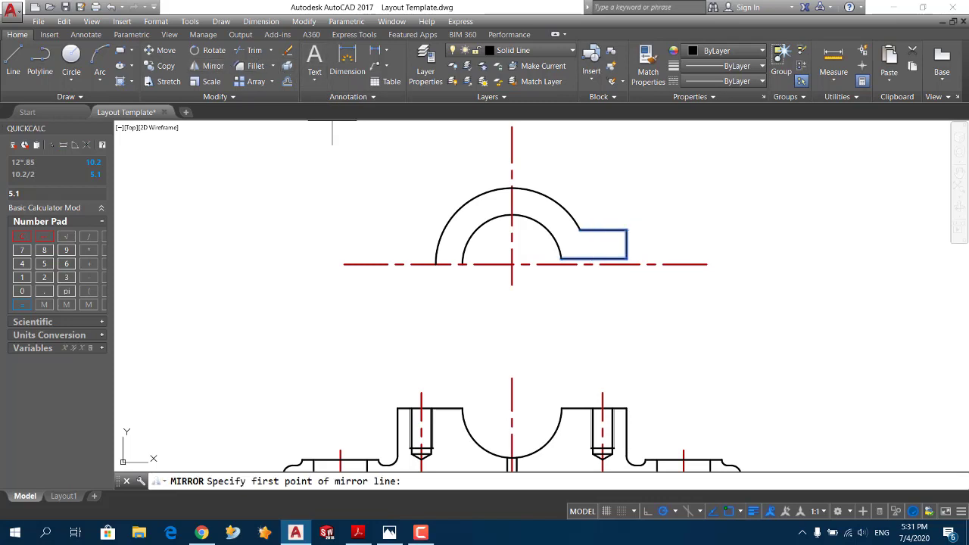
{"action": "left_click", "coordinate": [512, 188]}
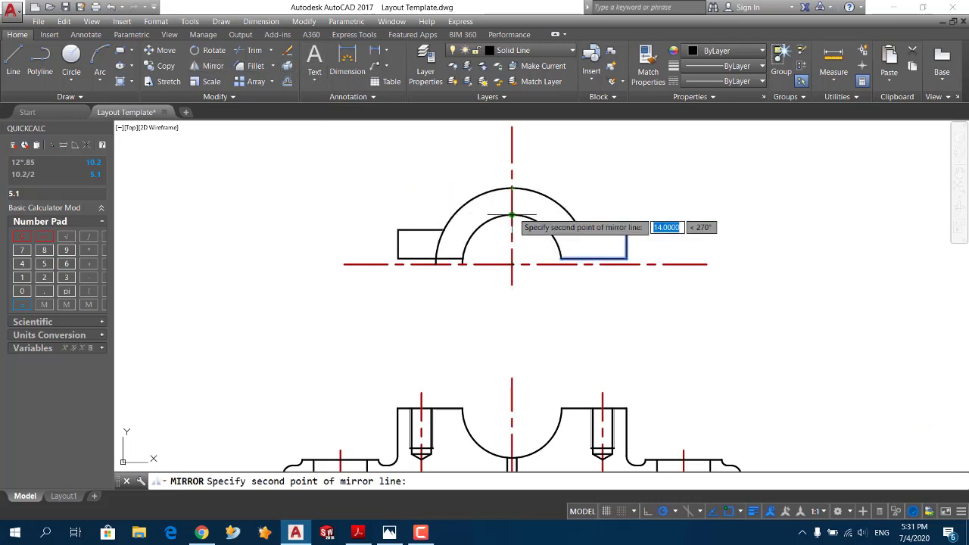
{"action": "left_click", "coordinate": [513, 217]}
{"action": "key", "text": "Return"}
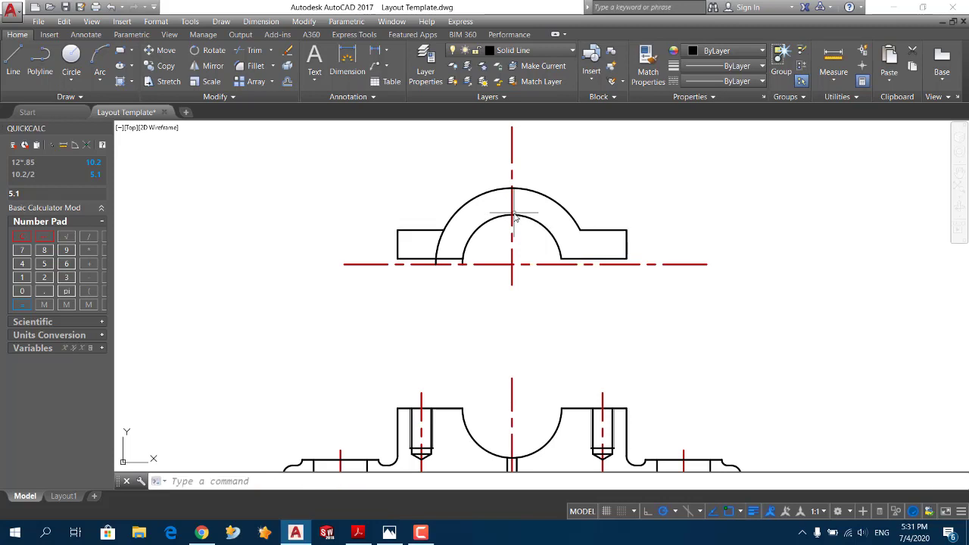
Trim both arc ends below the flanges and the arc inside the left flange, then check the reference.
{"action": "left_click", "coordinate": [252, 52]}
{"action": "key", "text": "Return"}
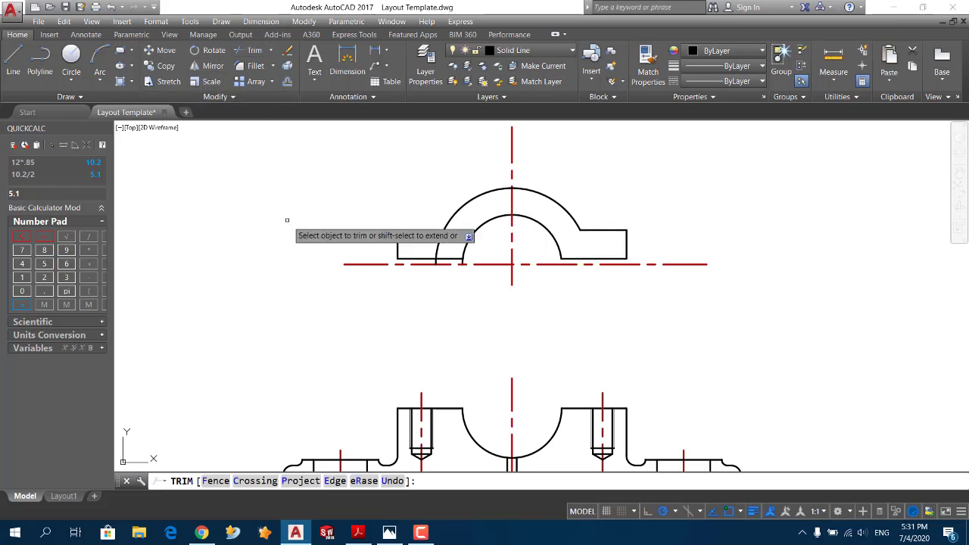
{"action": "scroll", "coordinate": [443, 265], "scroll_direction": "up", "scroll_amount": 8}
{"action": "left_click", "coordinate": [579, 260]}
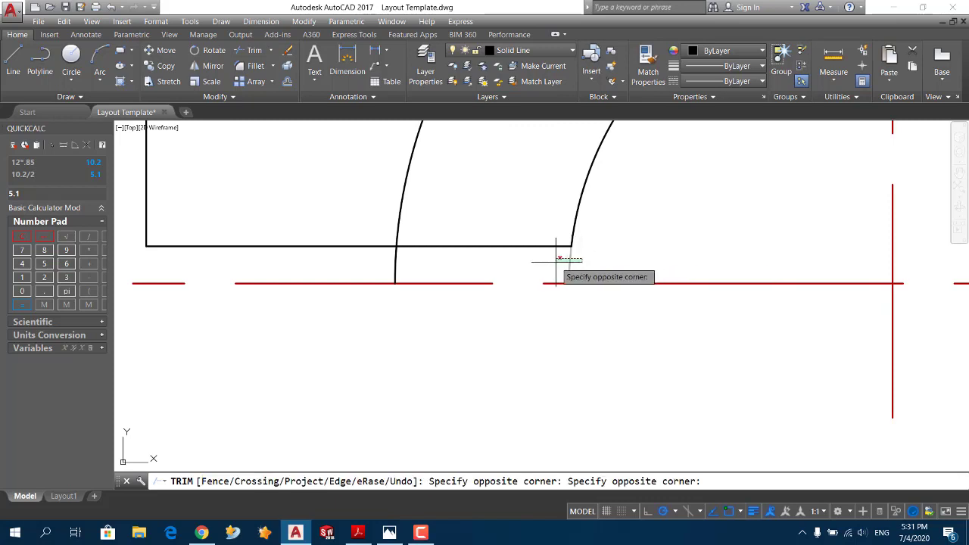
{"action": "left_click", "coordinate": [564, 271]}
{"action": "left_click", "coordinate": [403, 259]}
{"action": "left_click", "coordinate": [362, 261]}
{"action": "middle_click_drag", "start_coordinate": [361, 262], "coordinate": [369, 350]}
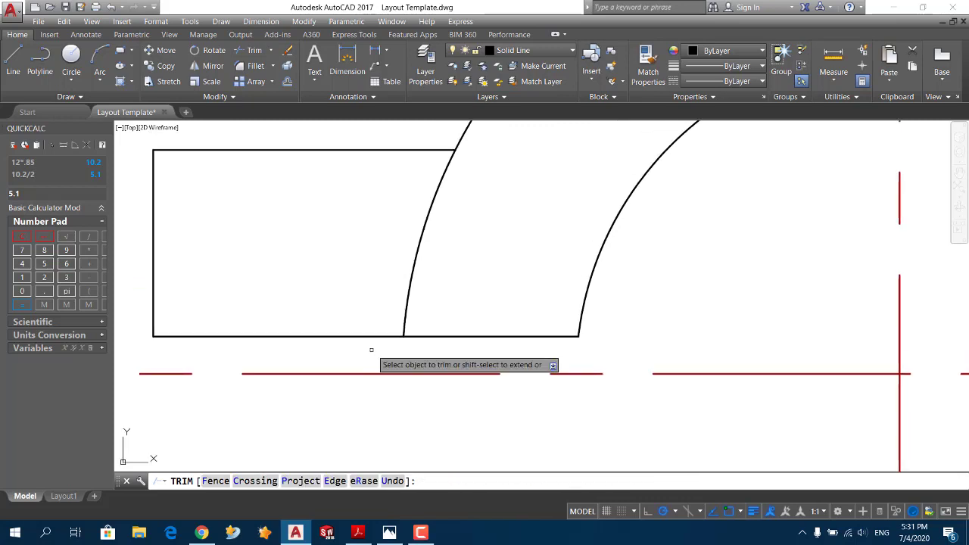
{"action": "left_click", "coordinate": [428, 244]}
{"action": "key", "text": "Return"}
{"action": "scroll", "coordinate": [366, 282], "scroll_direction": "down", "scroll_amount": 6}
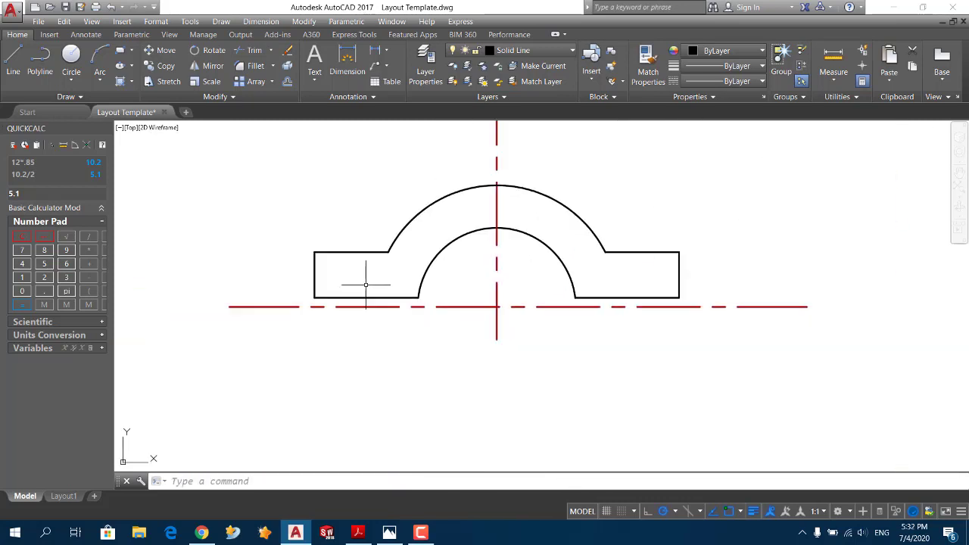
{"action": "key", "text": "alt+Tab"}
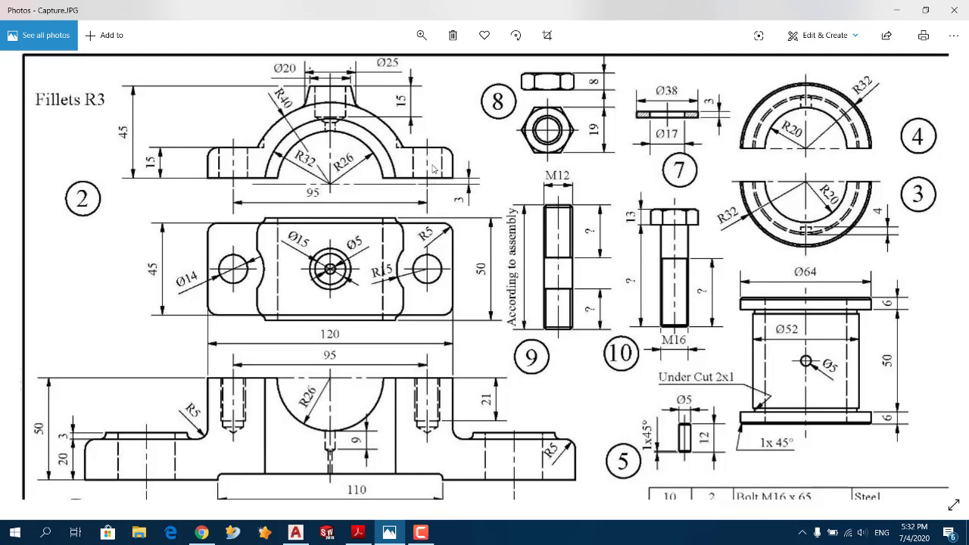
Draw a vertical line through the cap's right lug, from below it to above it.
{"action": "key", "text": "alt+Tab"}
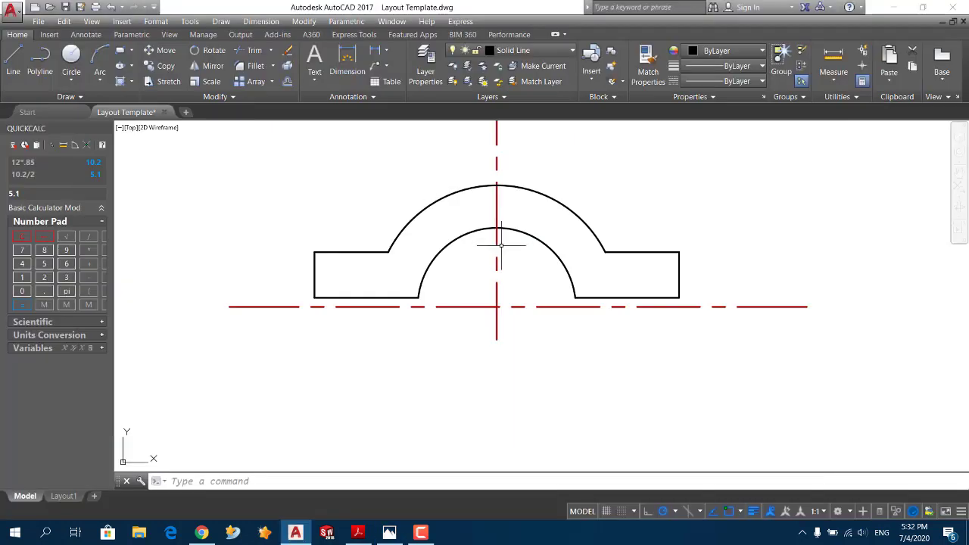
{"action": "scroll", "coordinate": [493, 265], "scroll_direction": "down", "scroll_amount": 2}
{"action": "scroll", "coordinate": [475, 279], "scroll_direction": "down", "scroll_amount": 2}
{"action": "middle_click_drag", "start_coordinate": [475, 278], "coordinate": [450, 274]}
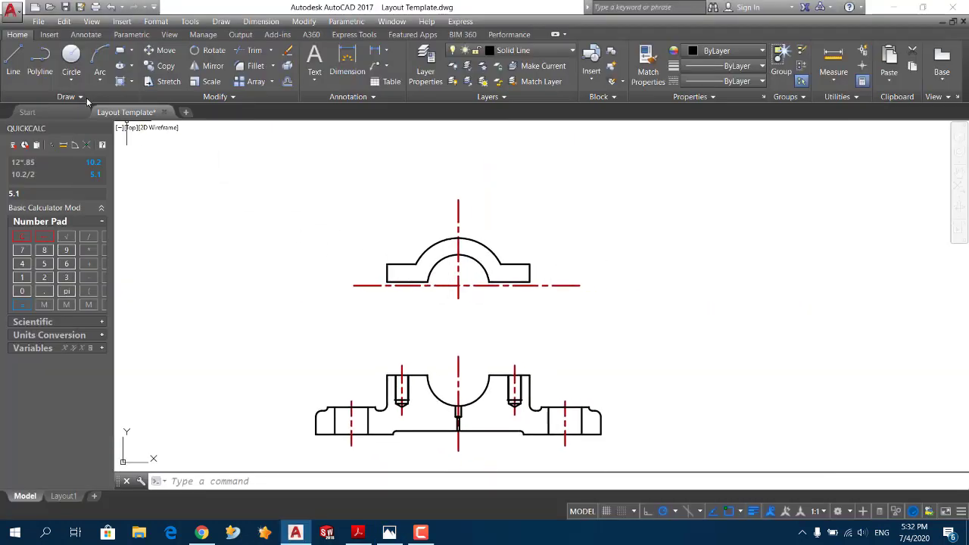
{"action": "left_click", "coordinate": [15, 66]}
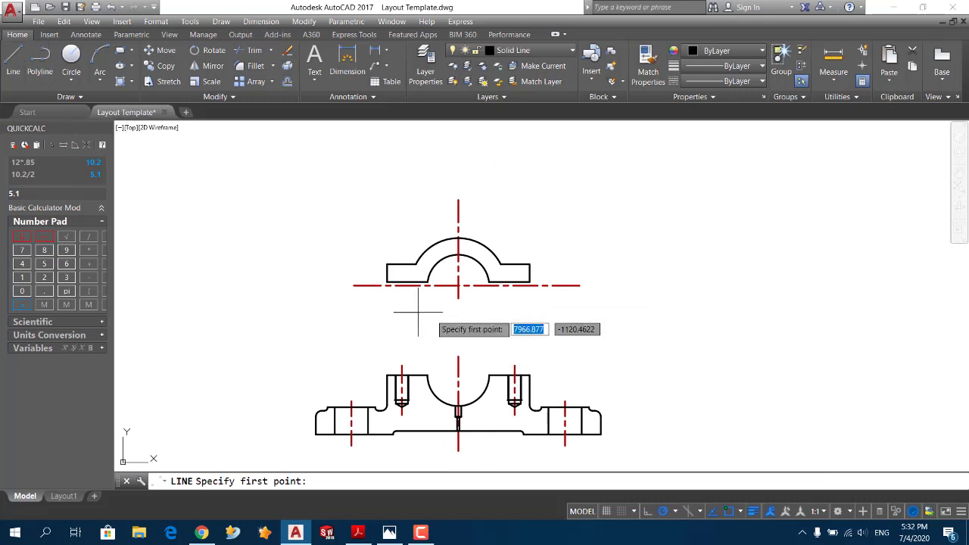
{"action": "scroll", "coordinate": [498, 326], "scroll_direction": "up", "scroll_amount": 2}
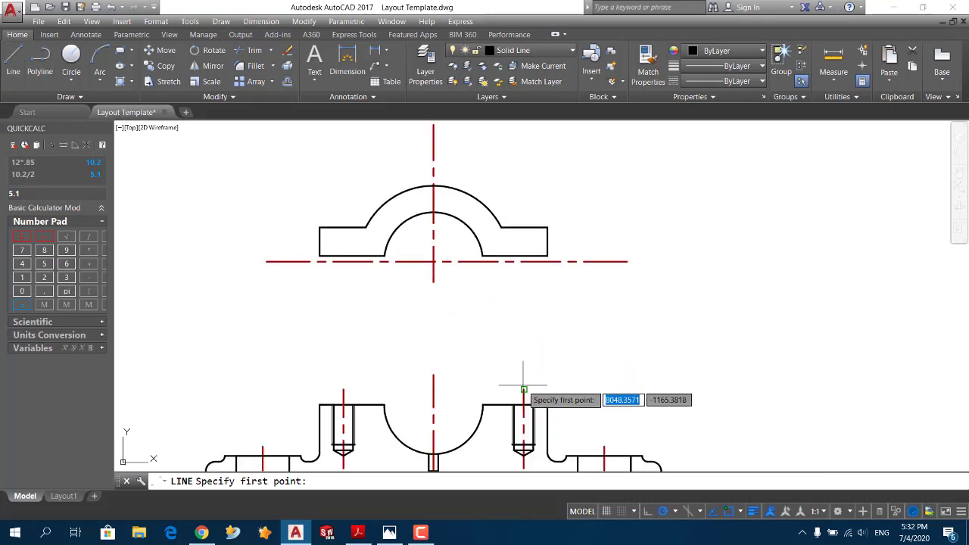
{"action": "left_click", "coordinate": [521, 270]}
{"action": "left_click", "coordinate": [523, 216]}
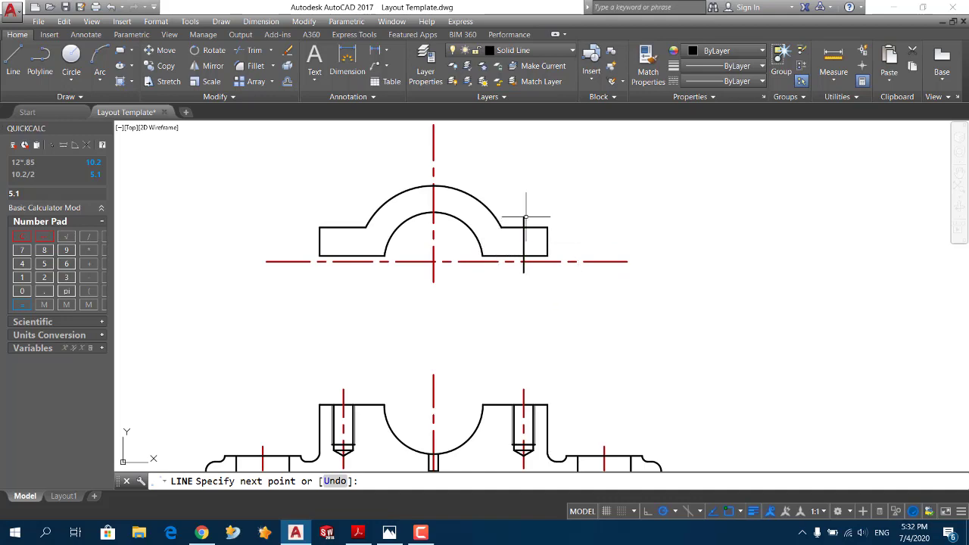
{"action": "key", "text": "Escape"}
Draw the two bolt-hole edge lines down through the right lug, then select the axis line.
{"action": "left_click", "coordinate": [14, 62]}
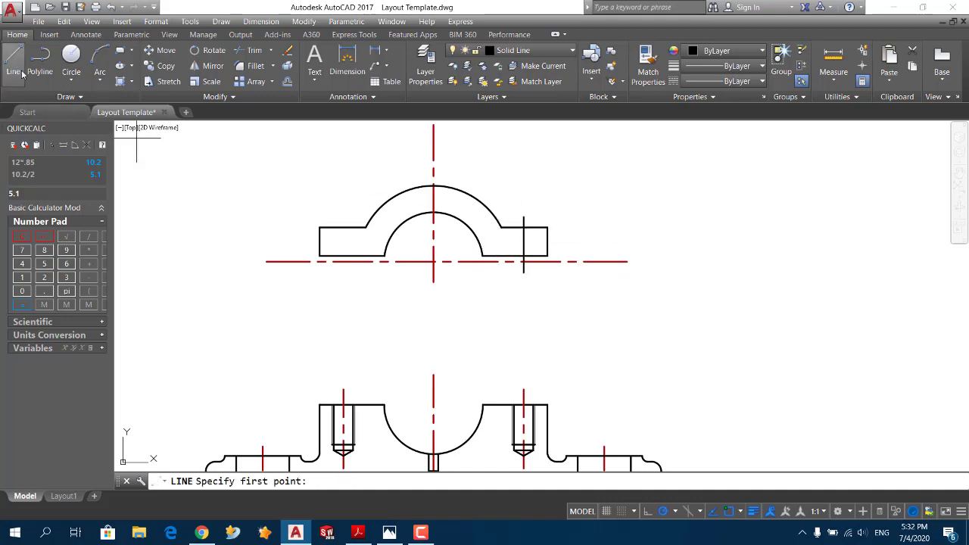
{"action": "key", "text": "alt+Tab"}
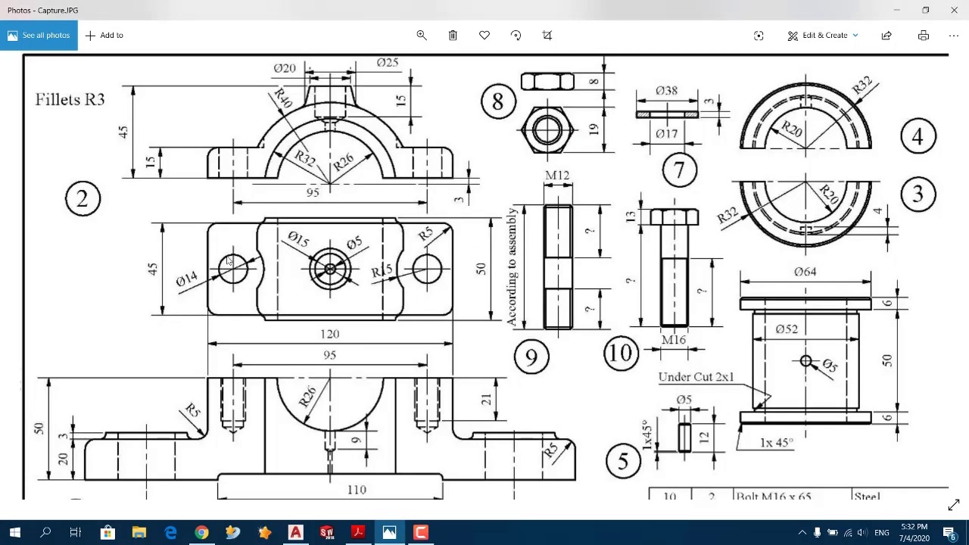
{"action": "key", "text": "alt+Tab"}
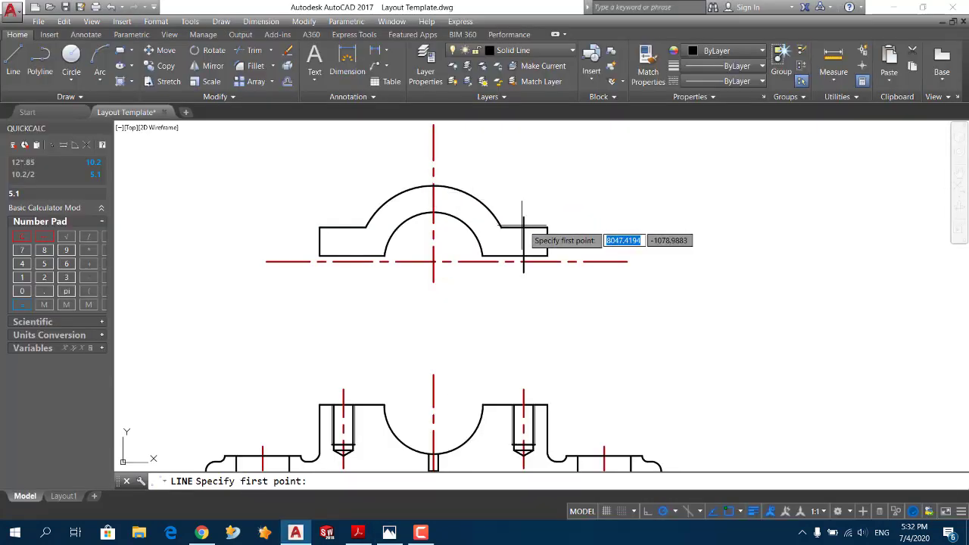
{"action": "scroll", "coordinate": [522, 231], "scroll_direction": "up", "scroll_amount": 3}
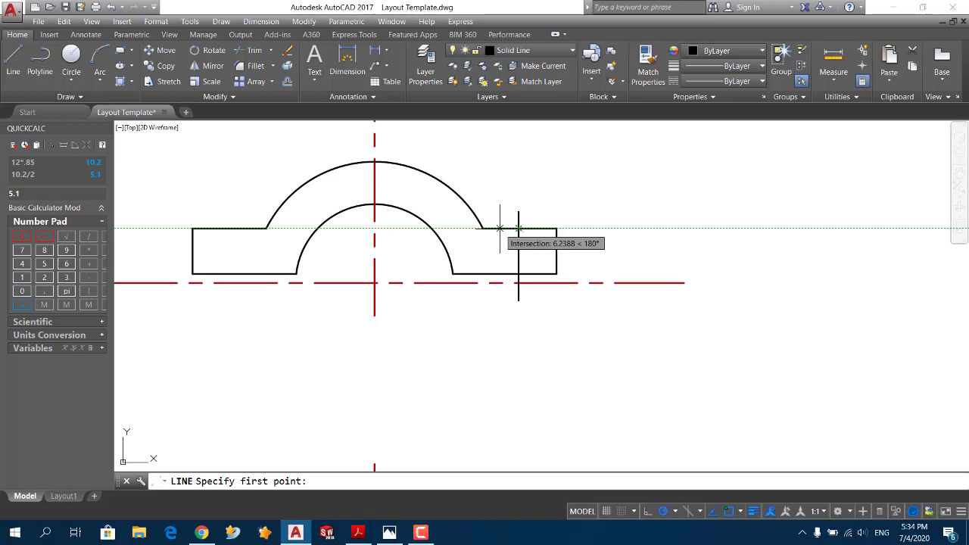
{"action": "type", "text": "7"}
{"action": "left_click", "coordinate": [498, 227]}
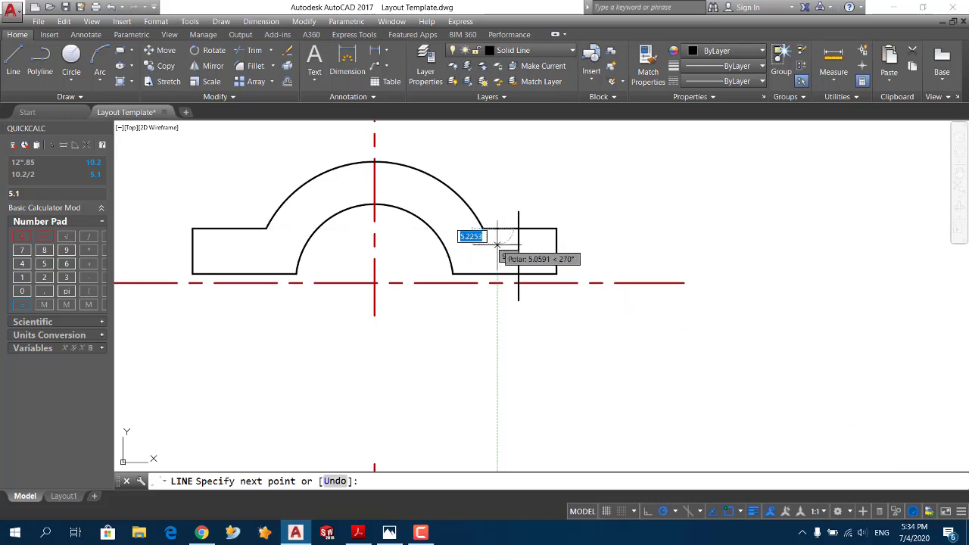
{"action": "left_click", "coordinate": [497, 273]}
{"action": "key", "text": "Return"}
{"action": "key", "text": "Return"}
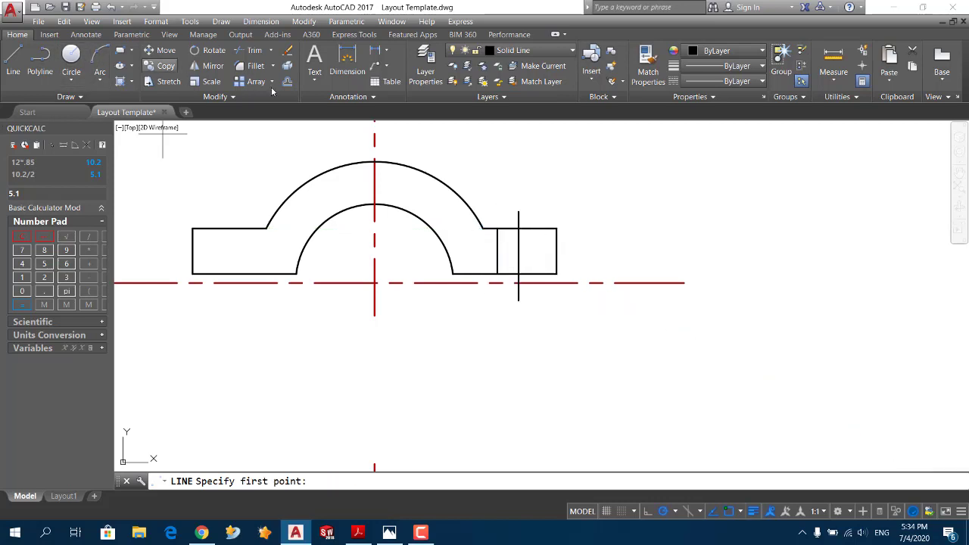
{"action": "left_click", "coordinate": [518, 228]}
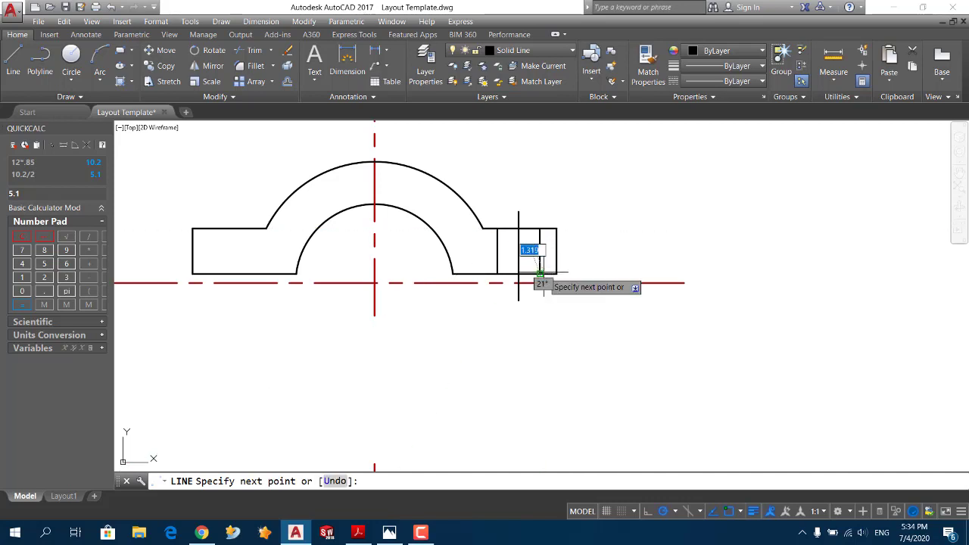
{"action": "key", "text": "Escape"}
{"action": "left_click", "coordinate": [526, 244]}
Move the right hole's axis line to the Center layer and extend its top upward.
{"action": "left_click", "coordinate": [508, 257]}
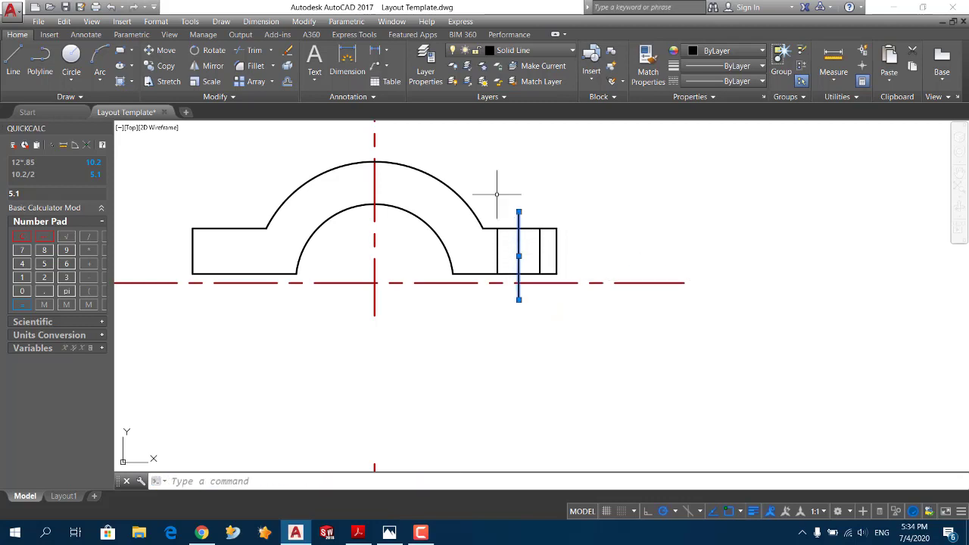
{"action": "left_click", "coordinate": [530, 52]}
{"action": "left_click", "coordinate": [530, 79]}
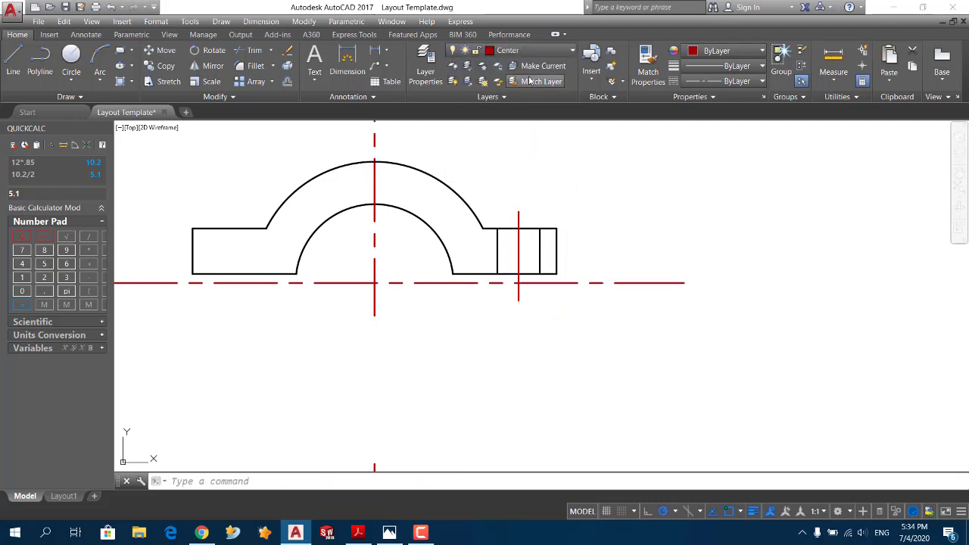
{"action": "left_click", "coordinate": [519, 215]}
{"action": "left_click", "coordinate": [519, 211]}
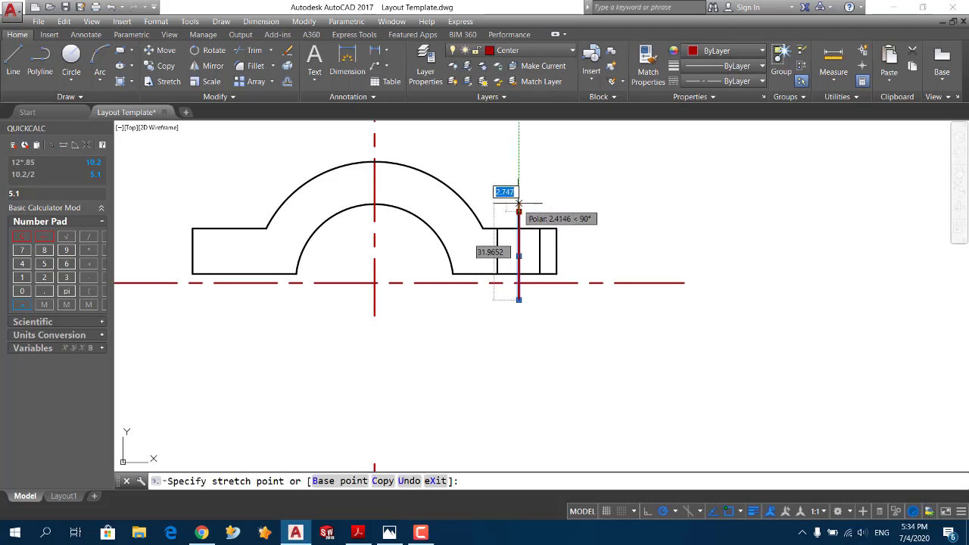
{"action": "left_click", "coordinate": [518, 203]}
{"action": "left_click", "coordinate": [519, 203]}
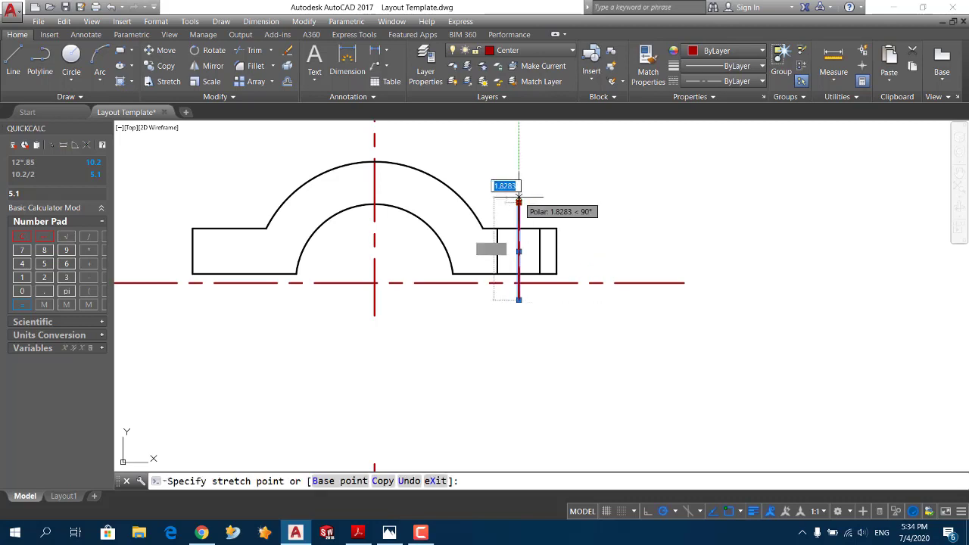
{"action": "left_click", "coordinate": [519, 196]}
{"action": "key", "text": "Escape"}
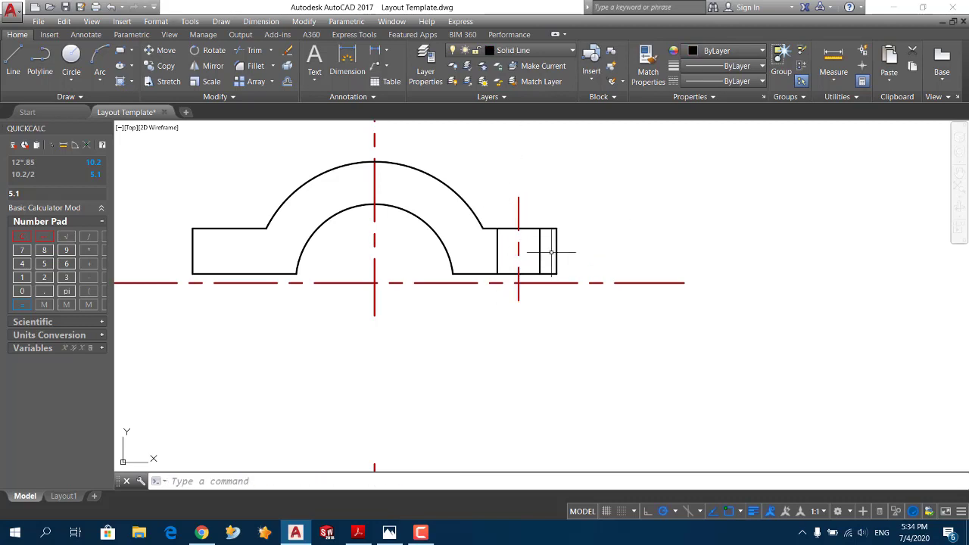
Mirror the right hole's edge lines and axis onto the left lug, keeping the originals.
{"action": "left_click", "coordinate": [551, 252]}
{"action": "left_click", "coordinate": [490, 256]}
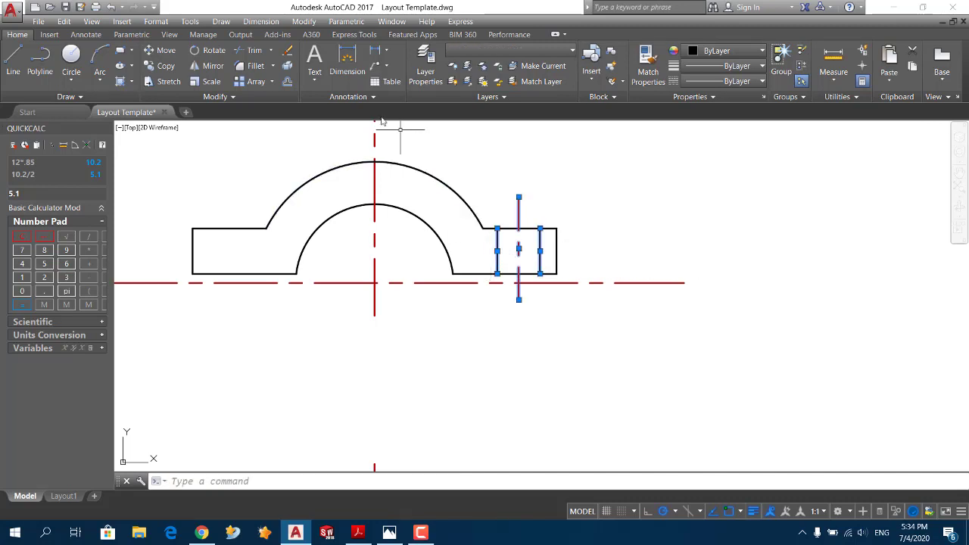
{"action": "left_click", "coordinate": [208, 66]}
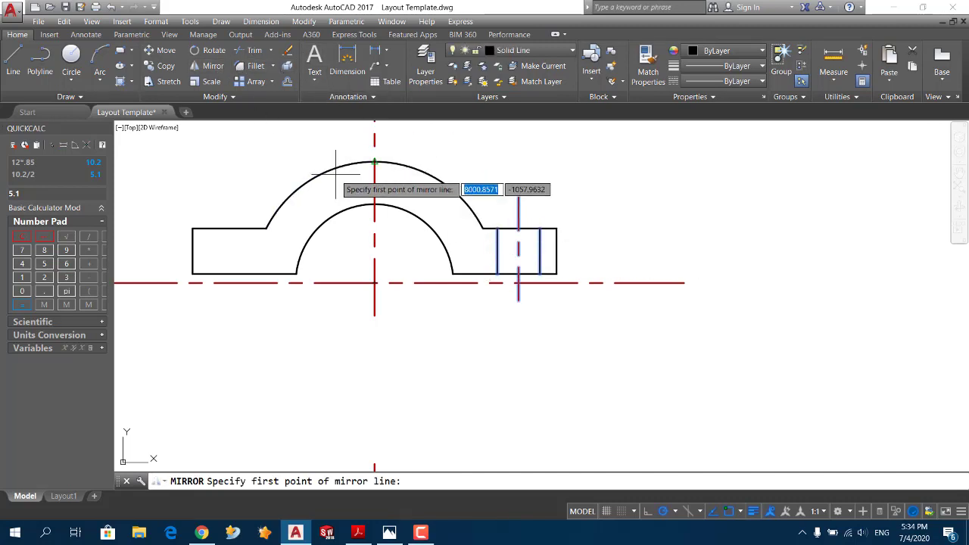
{"action": "left_click", "coordinate": [373, 204]}
{"action": "left_click", "coordinate": [375, 236]}
{"action": "key", "text": "Return"}
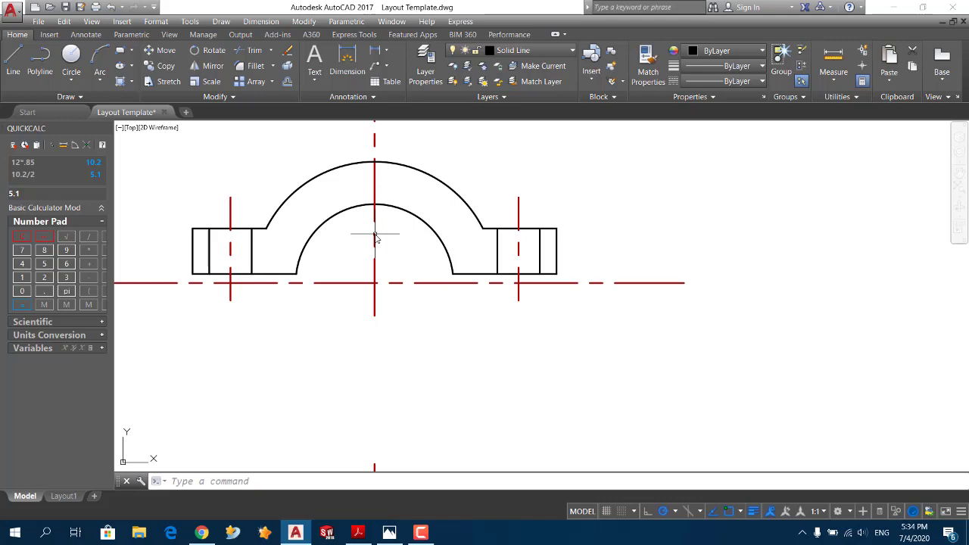
{"action": "key", "text": "alt+Tab"}
{"action": "key", "text": "alt+Tab"}
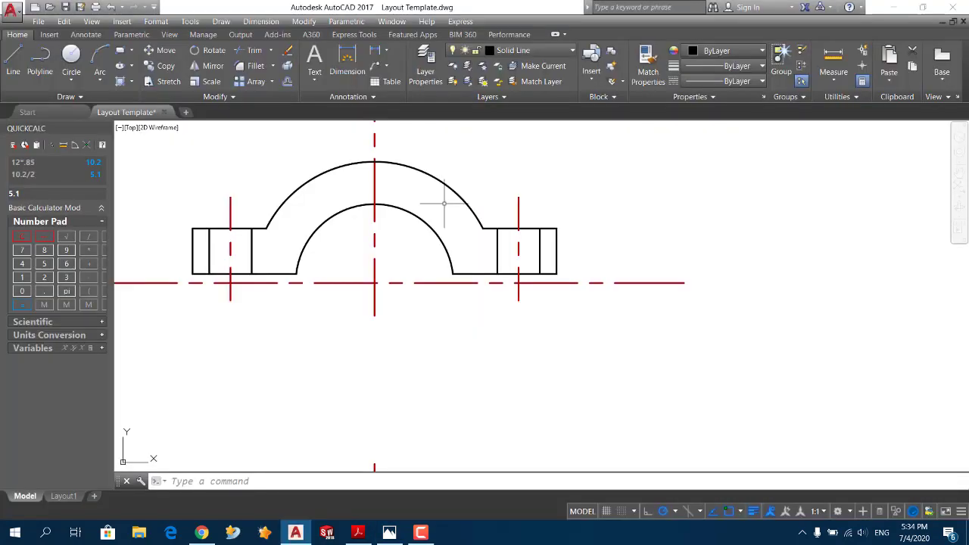
{"action": "key", "text": "alt+Tab"}
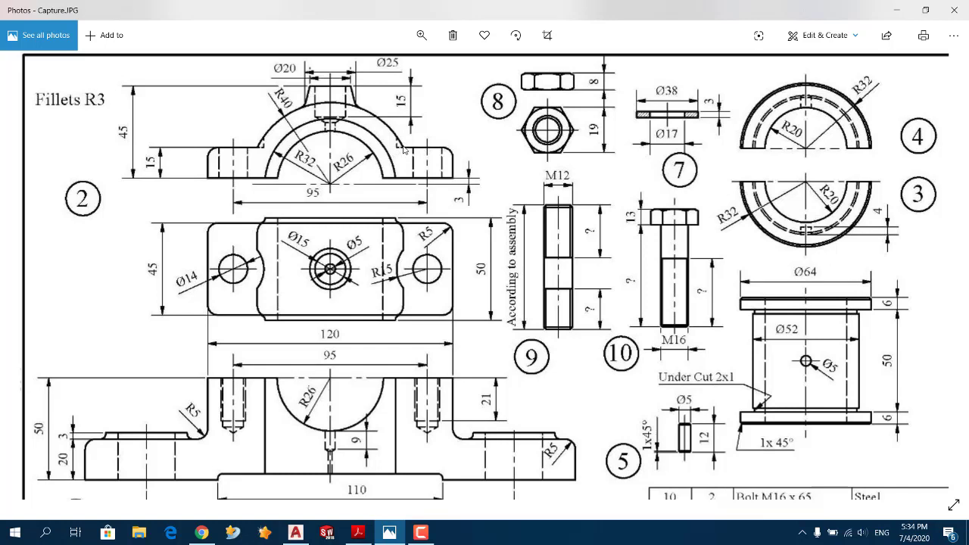
Draw a line 15 units left on the right lug top up to the outer arc, then trim.
{"action": "key", "text": "alt+Tab"}
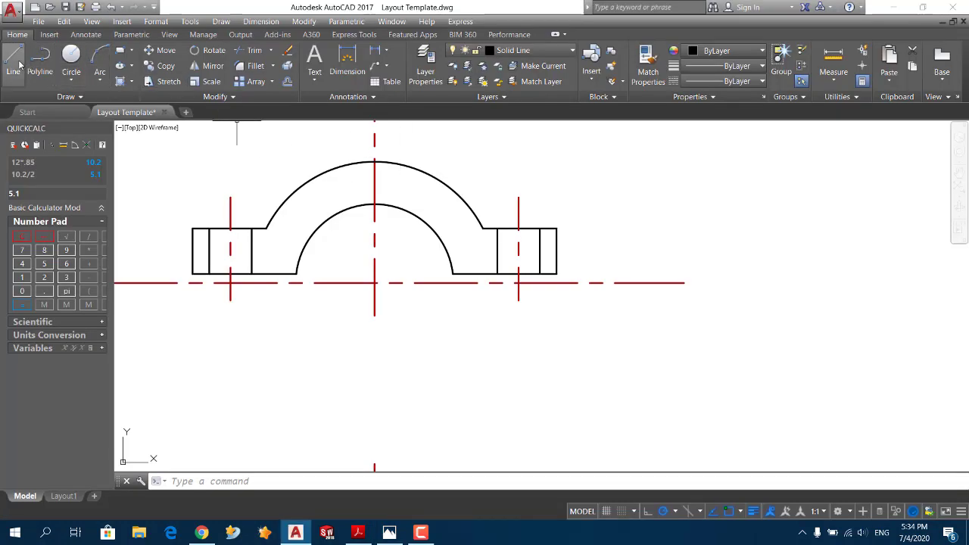
{"action": "left_click", "coordinate": [12, 65]}
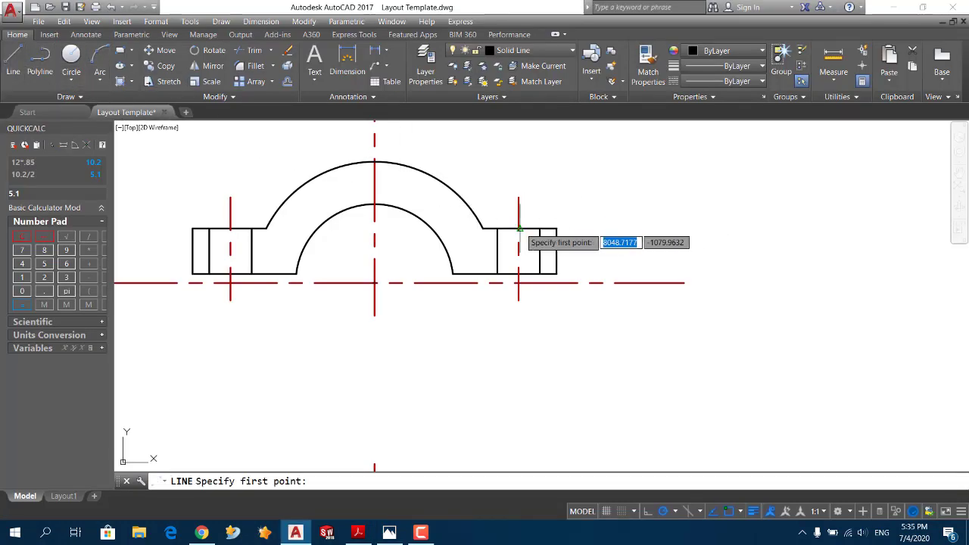
{"action": "left_click", "coordinate": [518, 228]}
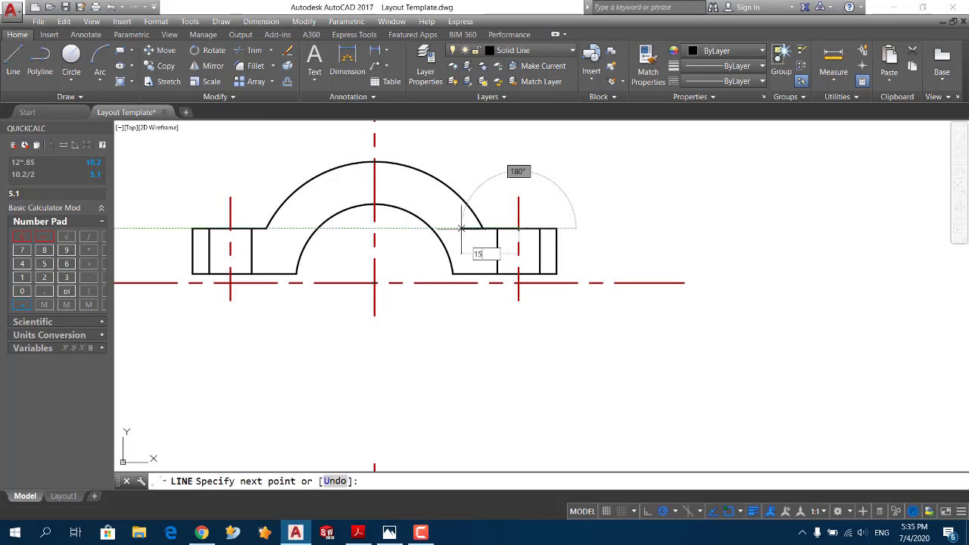
{"action": "left_click", "coordinate": [474, 228]}
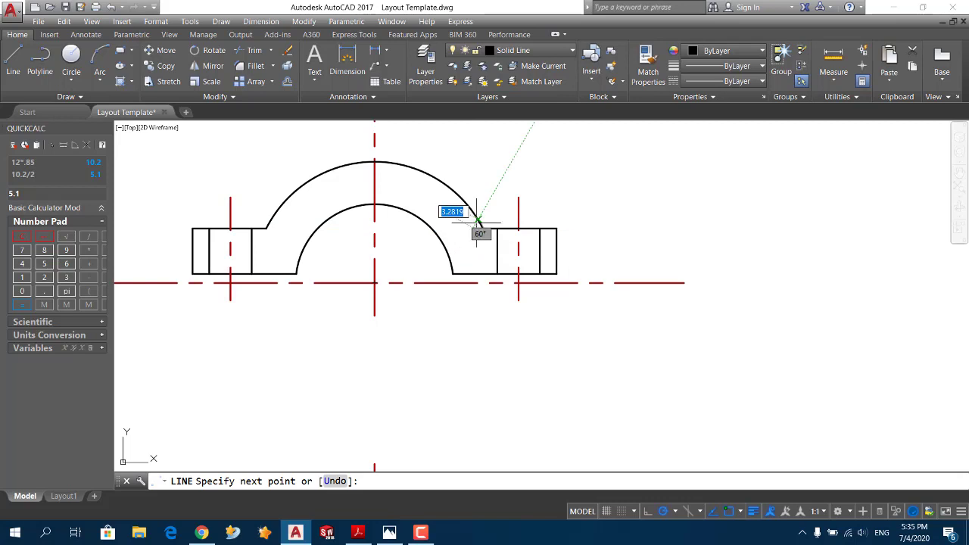
{"action": "scroll", "coordinate": [474, 217], "scroll_direction": "up", "scroll_amount": 10}
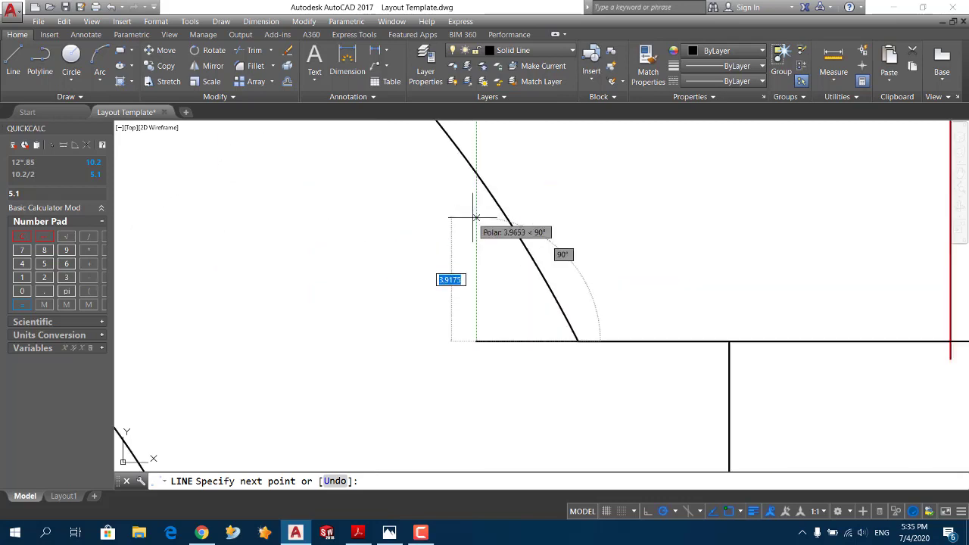
{"action": "left_click", "coordinate": [476, 175]}
{"action": "key", "text": "Return"}
{"action": "scroll", "coordinate": [409, 242], "scroll_direction": "down", "scroll_amount": 6}
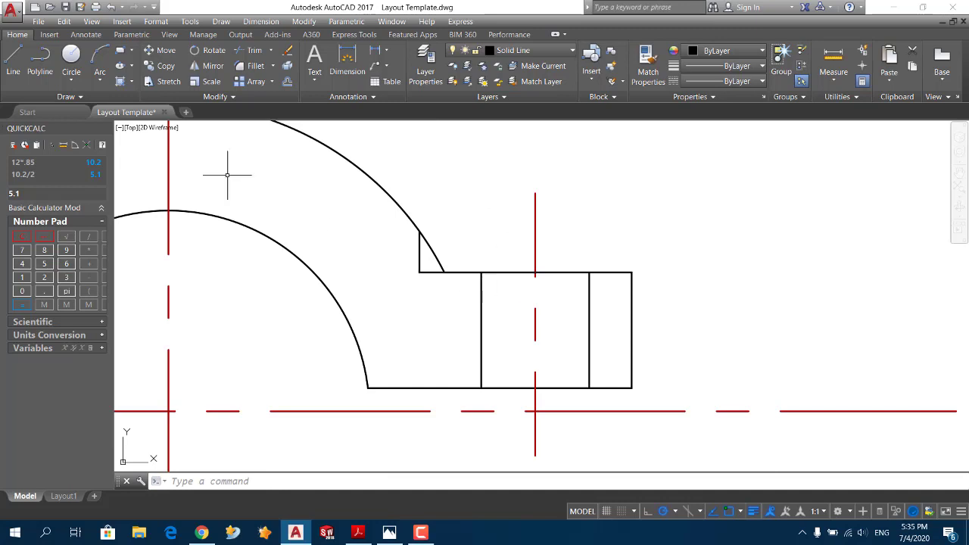
{"action": "left_click", "coordinate": [252, 50]}
{"action": "key", "text": "Return"}
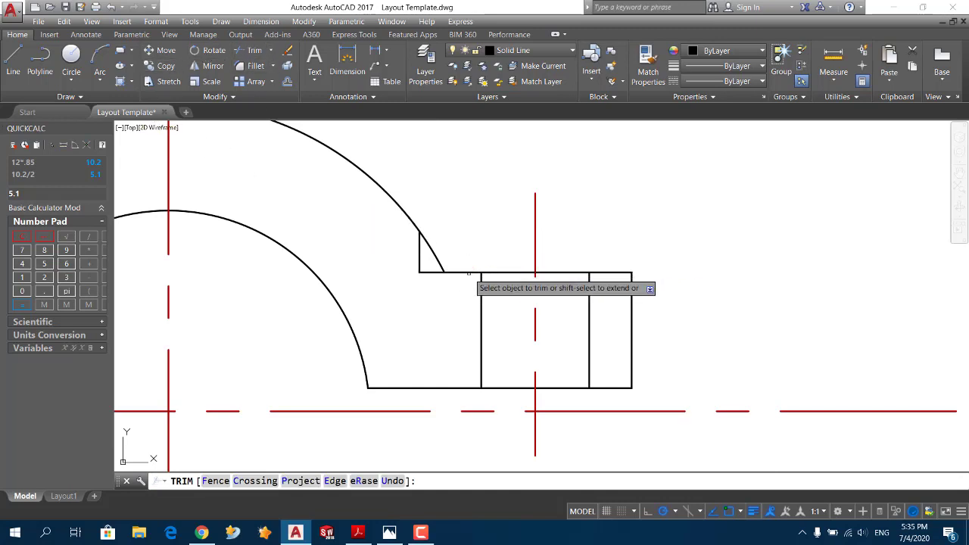
{"action": "key", "text": "Return"}
Mirror the small step onto the left lug about the vertical centreline, keeping the original.
{"action": "scroll", "coordinate": [349, 251], "scroll_direction": "down", "scroll_amount": 2}
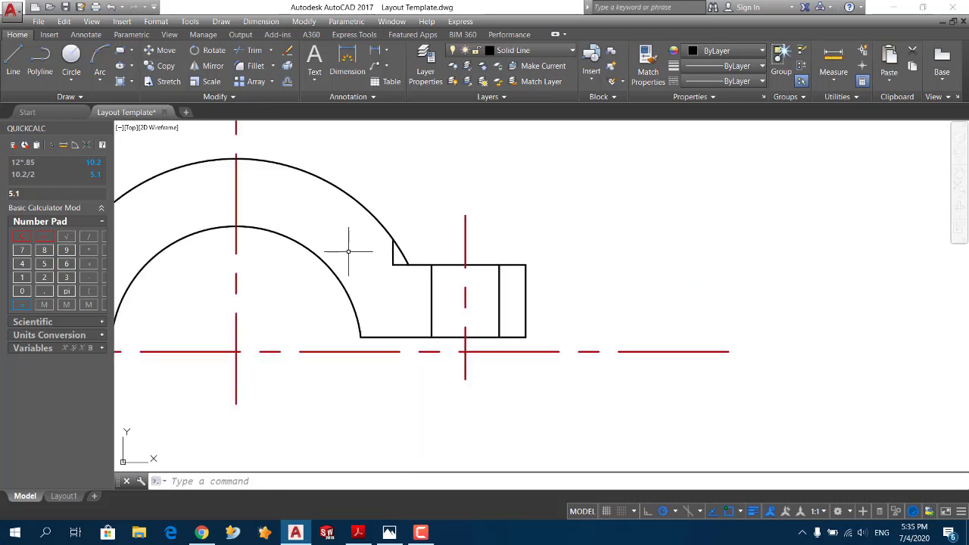
{"action": "middle_click_drag", "start_coordinate": [348, 252], "coordinate": [506, 237]}
{"action": "left_click", "coordinate": [559, 244]}
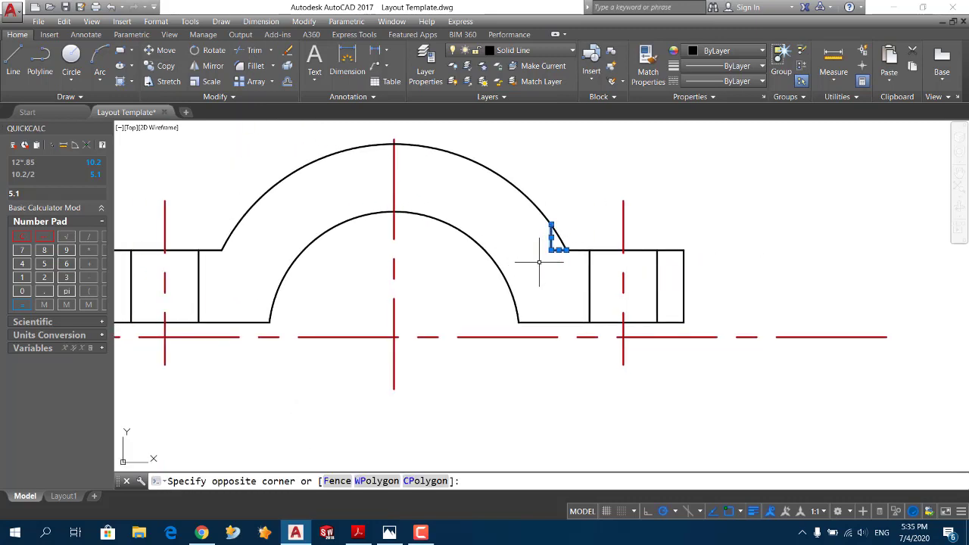
{"action": "left_click", "coordinate": [536, 255]}
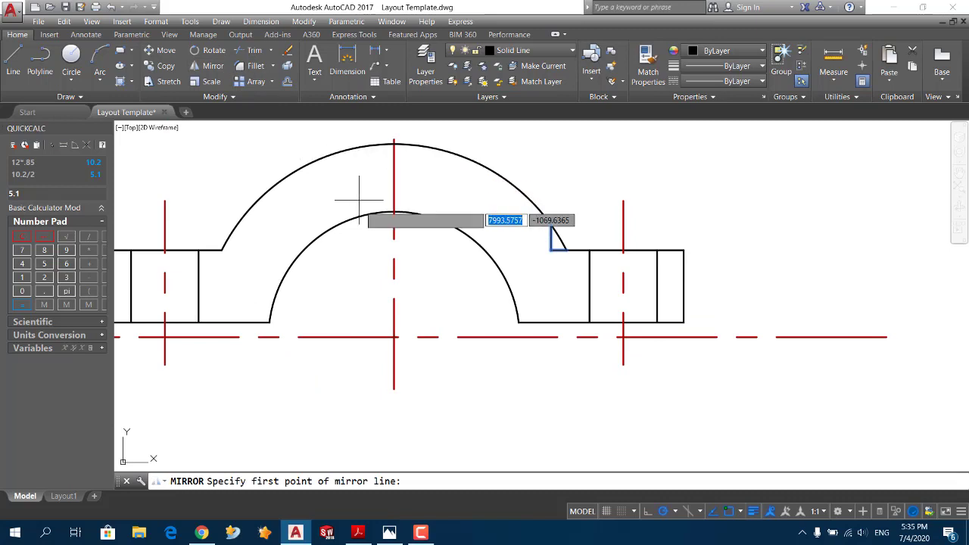
{"action": "left_click", "coordinate": [394, 144]}
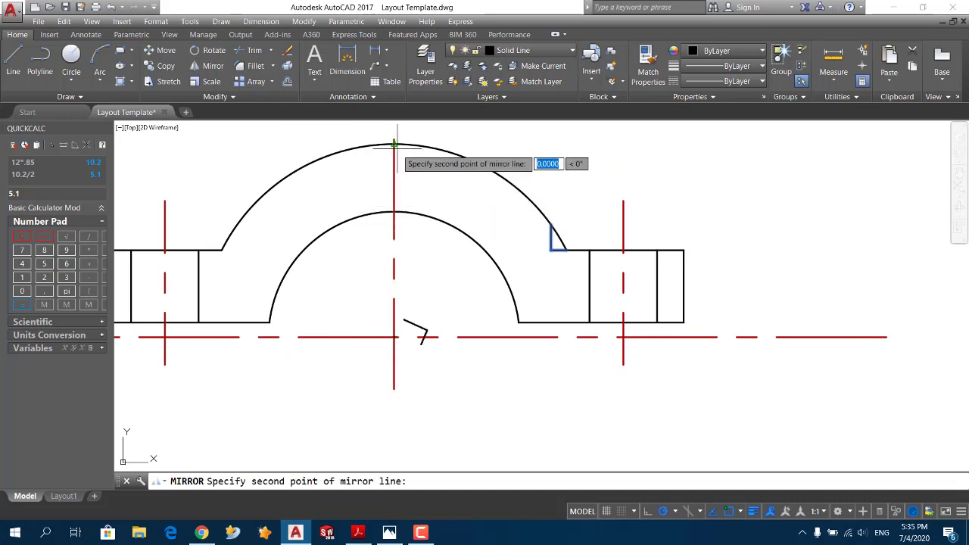
{"action": "left_click", "coordinate": [396, 211]}
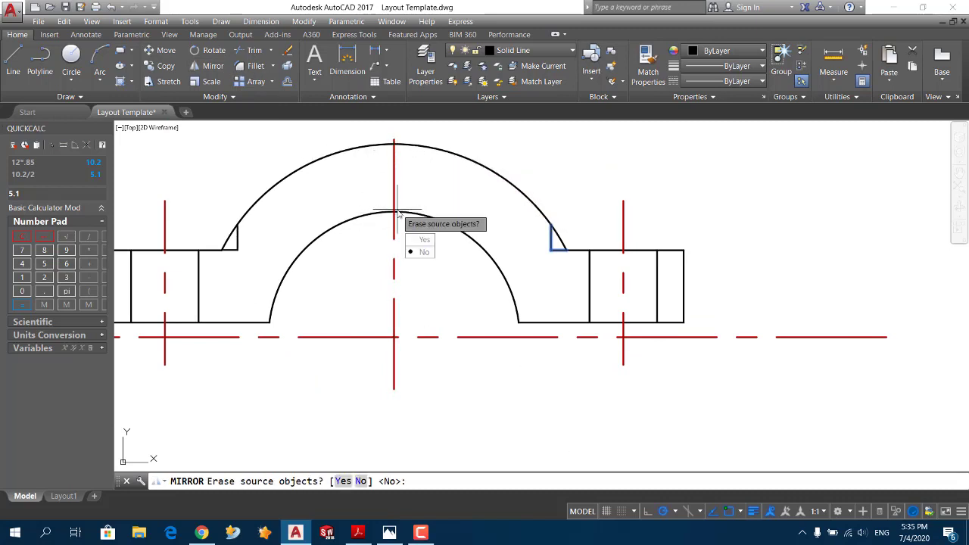
{"action": "key", "text": "Return"}
{"action": "scroll", "coordinate": [388, 226], "scroll_direction": "down", "scroll_amount": 2}
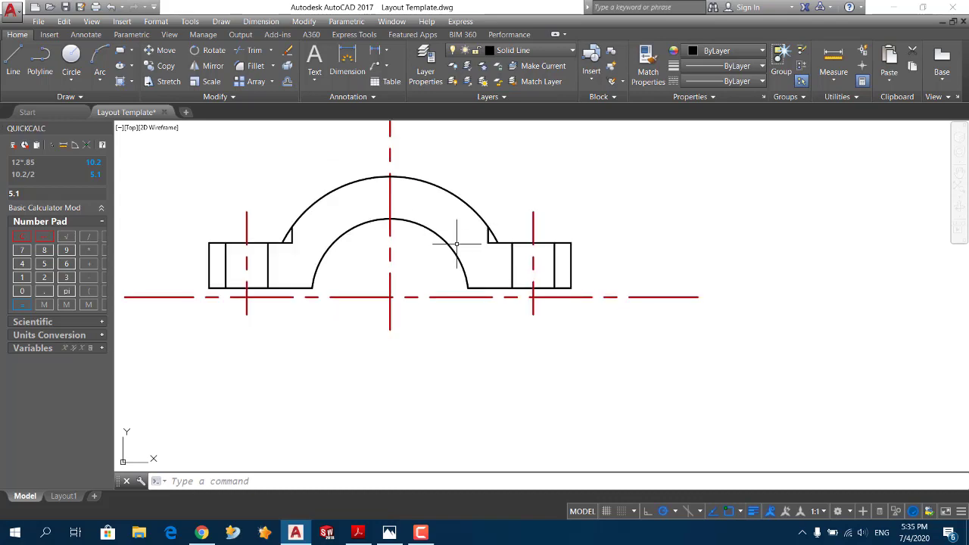
Start a horizontal line 45 units above the cap's base corner, checking the reference drawing.
{"action": "key", "text": "alt+Tab"}
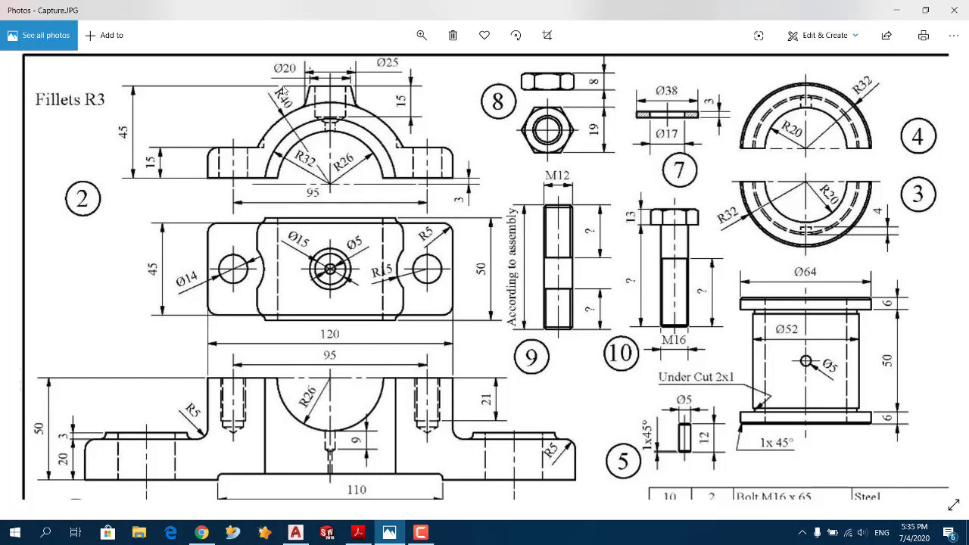
{"action": "key", "text": "alt+Tab"}
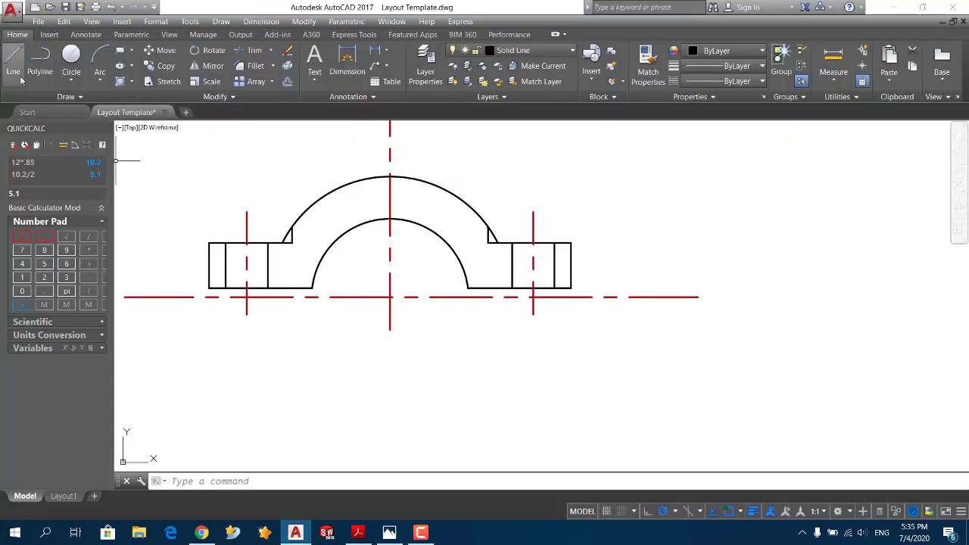
{"action": "left_click", "coordinate": [12, 60]}
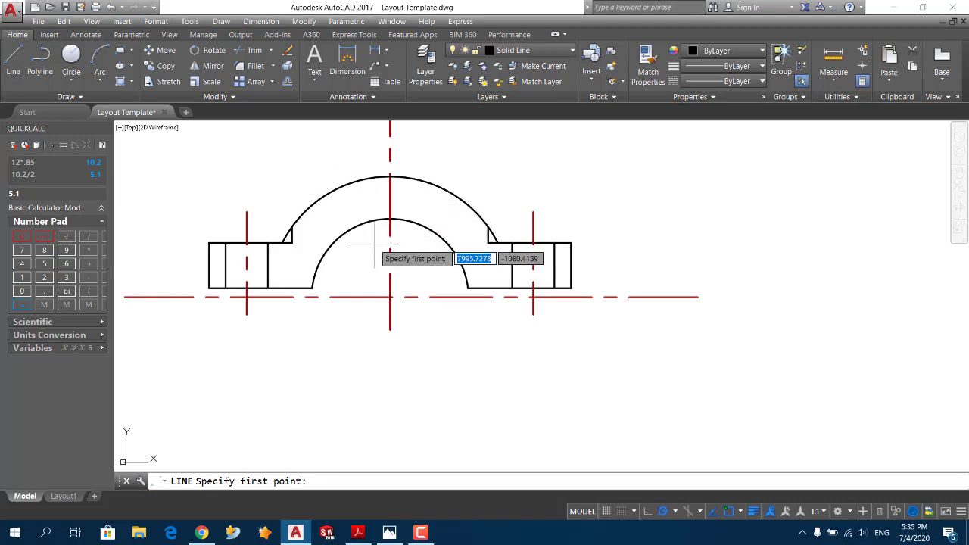
{"action": "key", "text": "alt+Tab"}
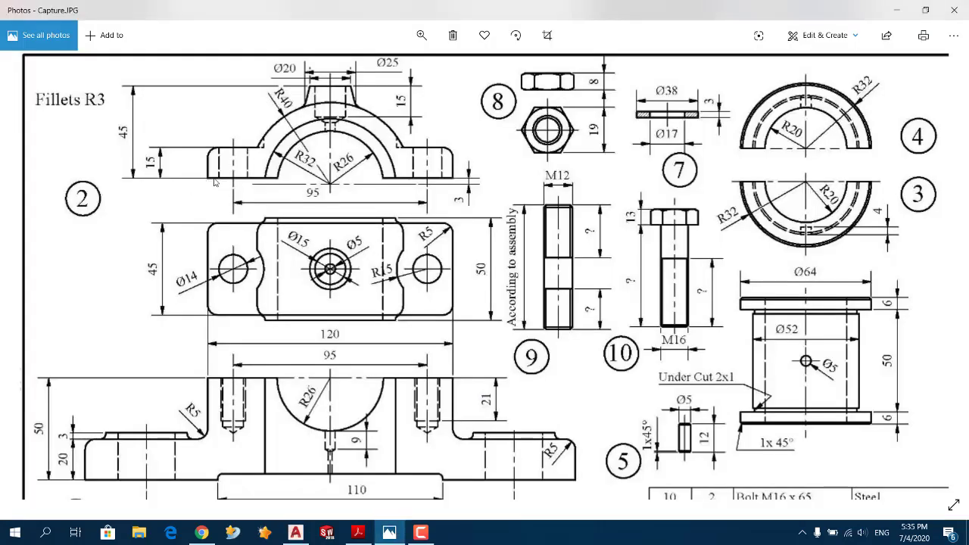
{"action": "key", "text": "alt+Tab"}
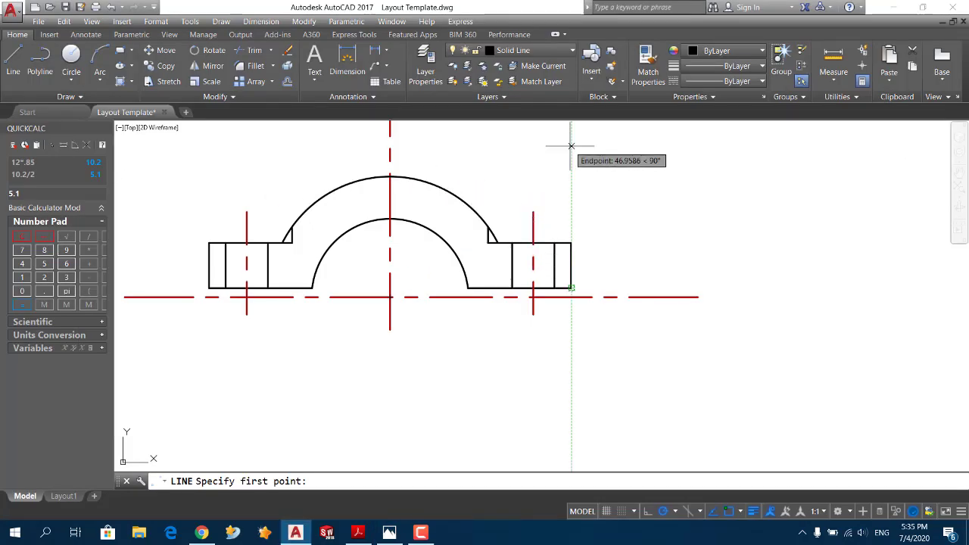
{"action": "type", "text": "45"}
{"action": "key", "text": "Return"}
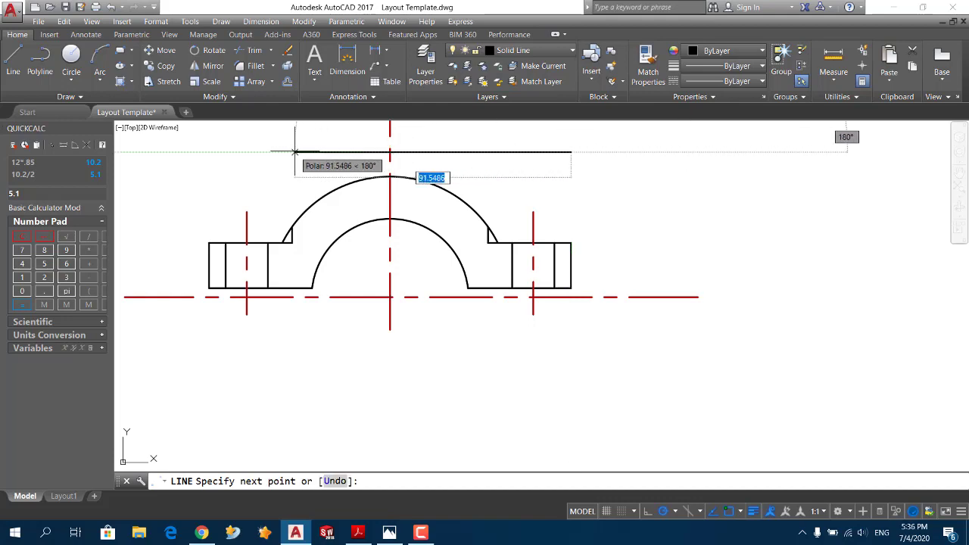
{"action": "key", "text": "alt+Tab"}
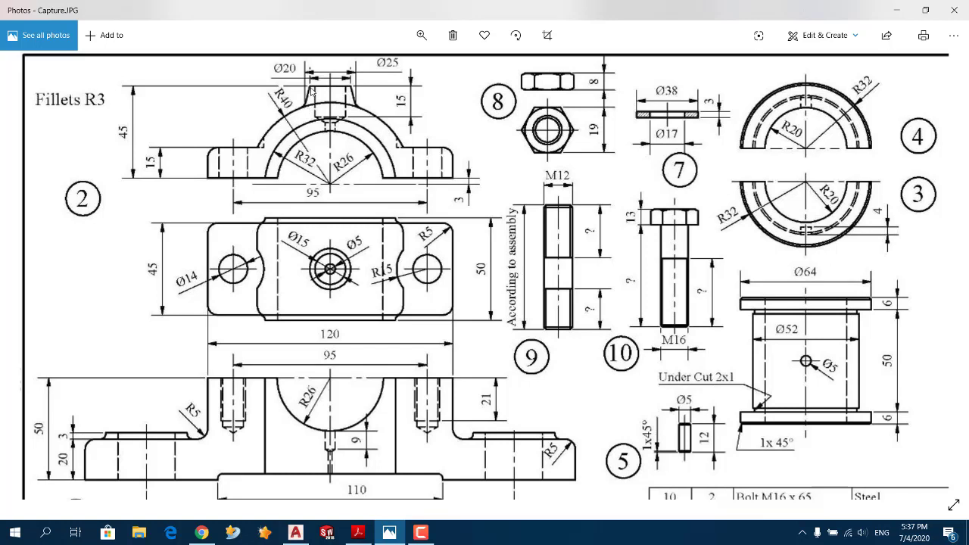
Draw a slanted boss side from the top line, 10 right of the centreline, to the outer arc.
{"action": "left_click", "coordinate": [295, 532]}
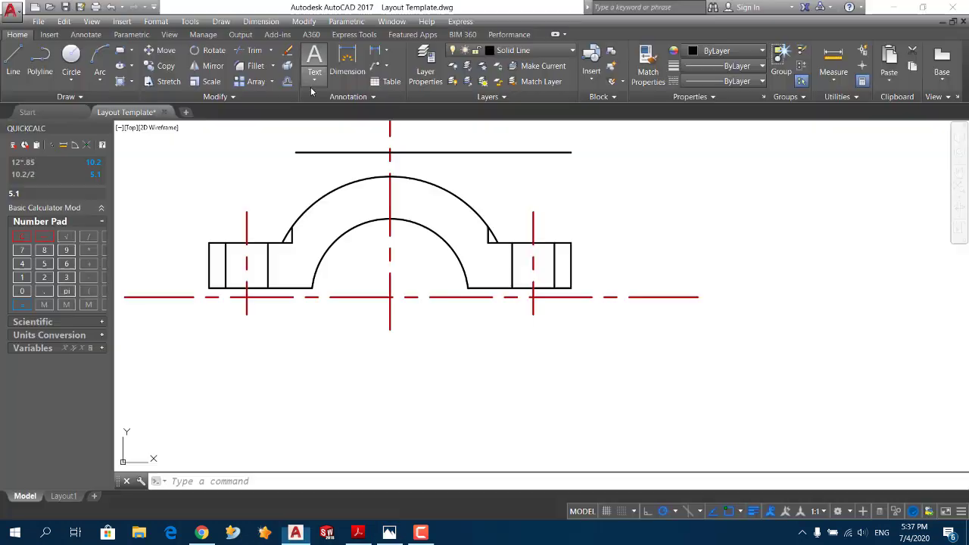
{"action": "left_click", "coordinate": [18, 68]}
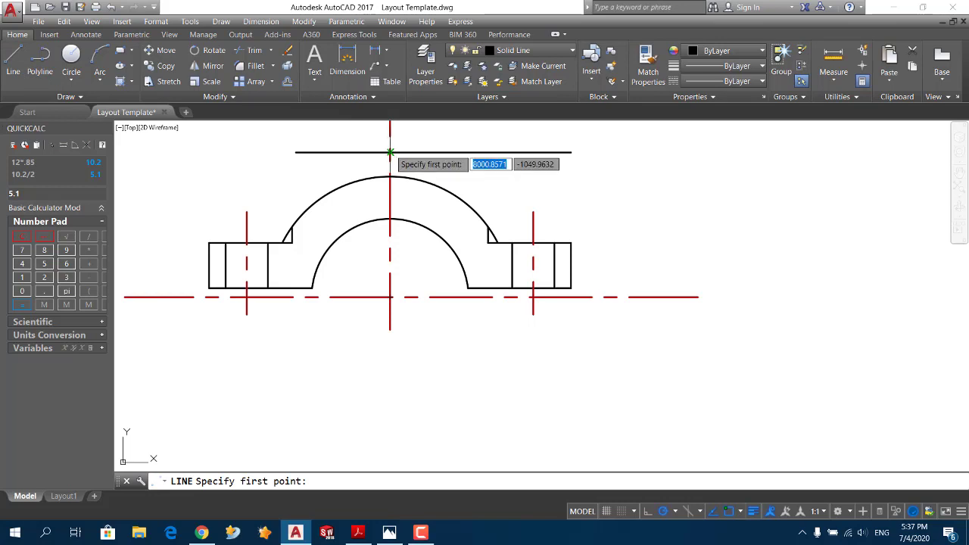
{"action": "type", "text": "12.5"}
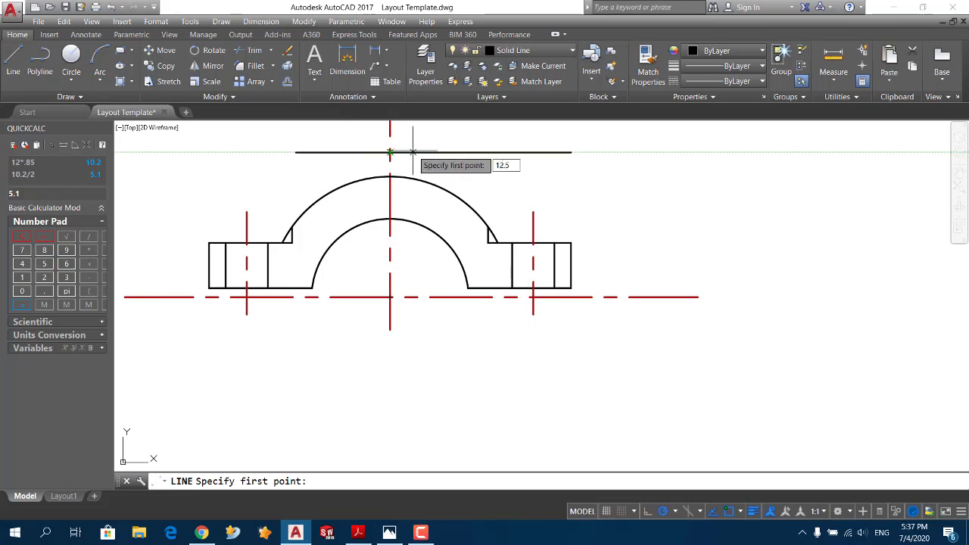
{"action": "key", "text": "Return"}
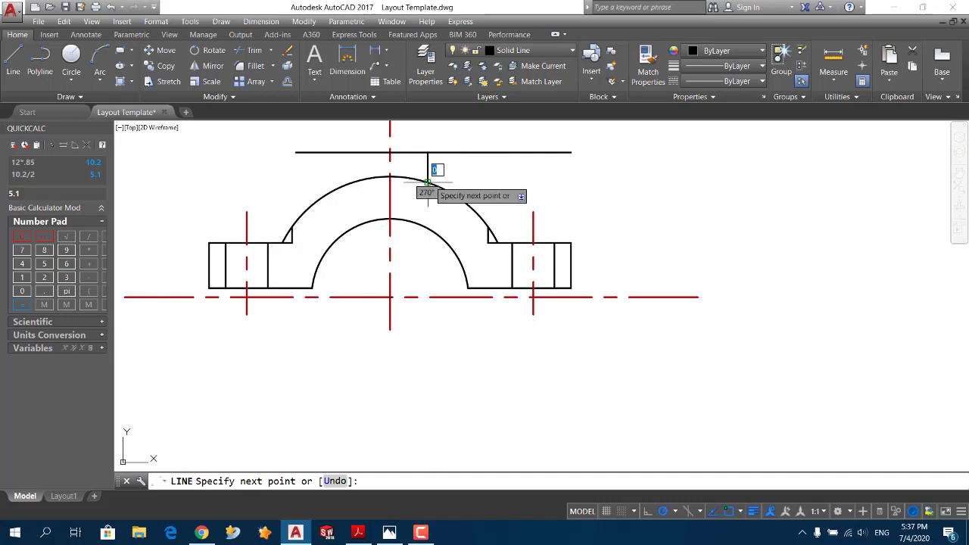
{"action": "key", "text": "Escape"}
{"action": "key", "text": "alt+Tab"}
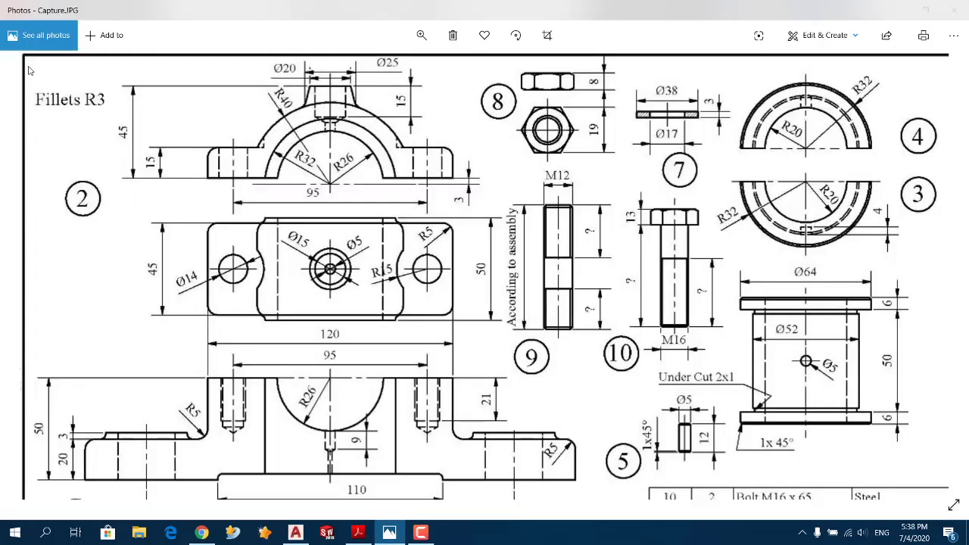
{"action": "key", "text": "alt+Tab"}
{"action": "left_click", "coordinate": [13, 61]}
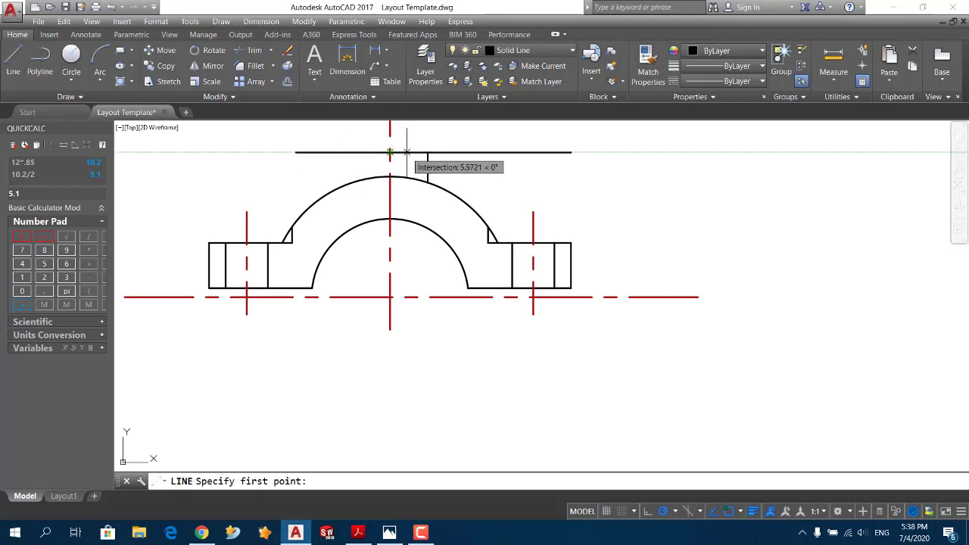
{"action": "key", "text": "Return"}
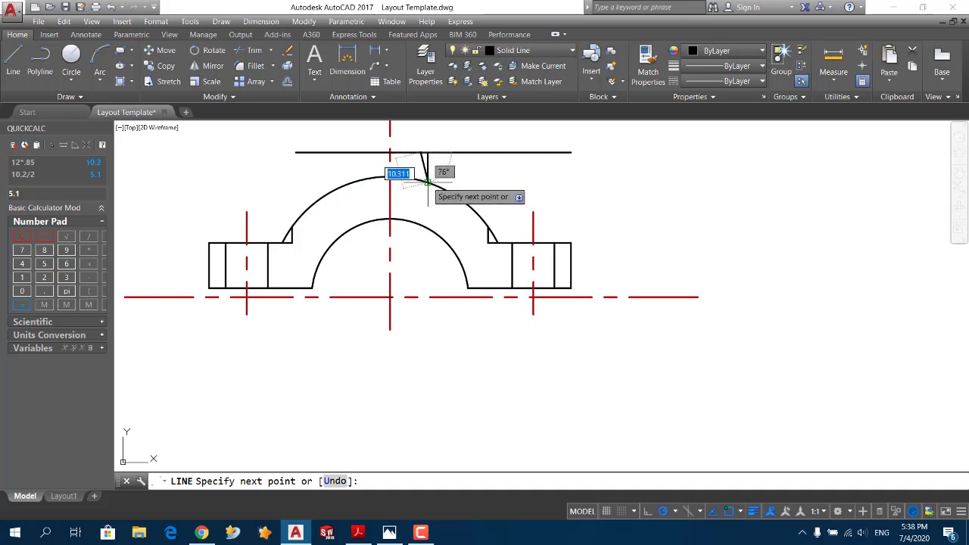
{"action": "left_click", "coordinate": [428, 182]}
{"action": "key", "text": "Return"}
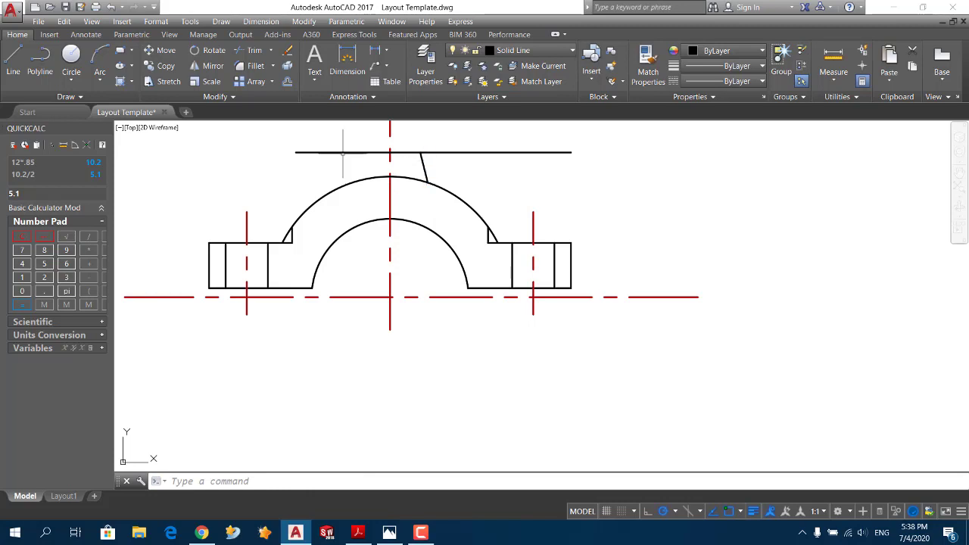
{"action": "left_click", "coordinate": [209, 66]}
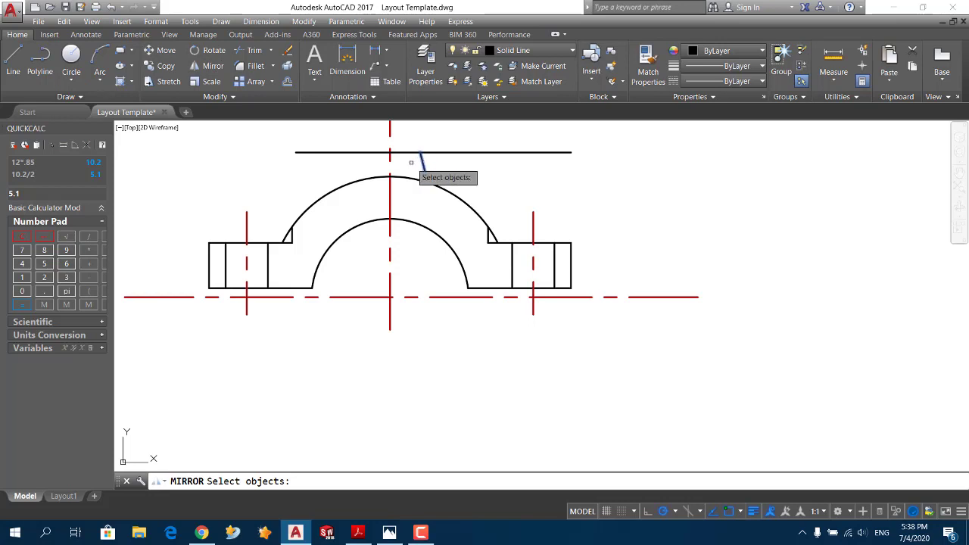
Mirror the slanted line about the vertical centreline, keeping the original.
{"action": "key", "text": "Return"}
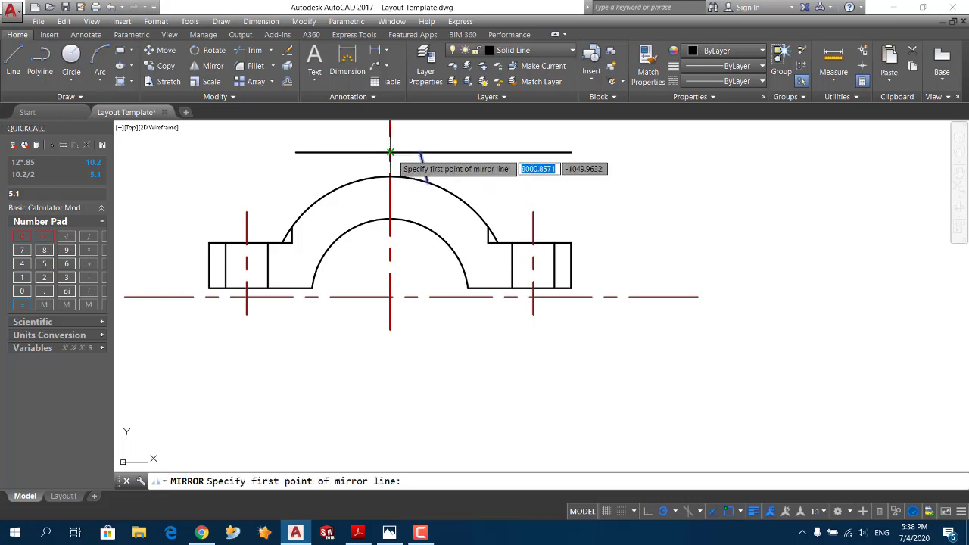
{"action": "left_click", "coordinate": [389, 177]}
{"action": "left_click", "coordinate": [391, 182]}
{"action": "key", "text": "Return"}
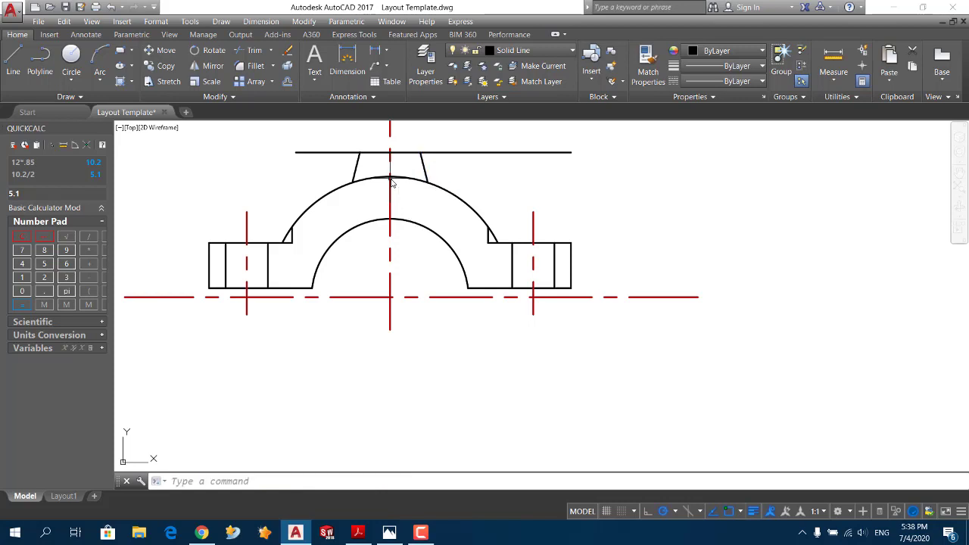
Trim the top line away on both sides outside the boss.
{"action": "left_click", "coordinate": [255, 50]}
{"action": "key", "text": "Return"}
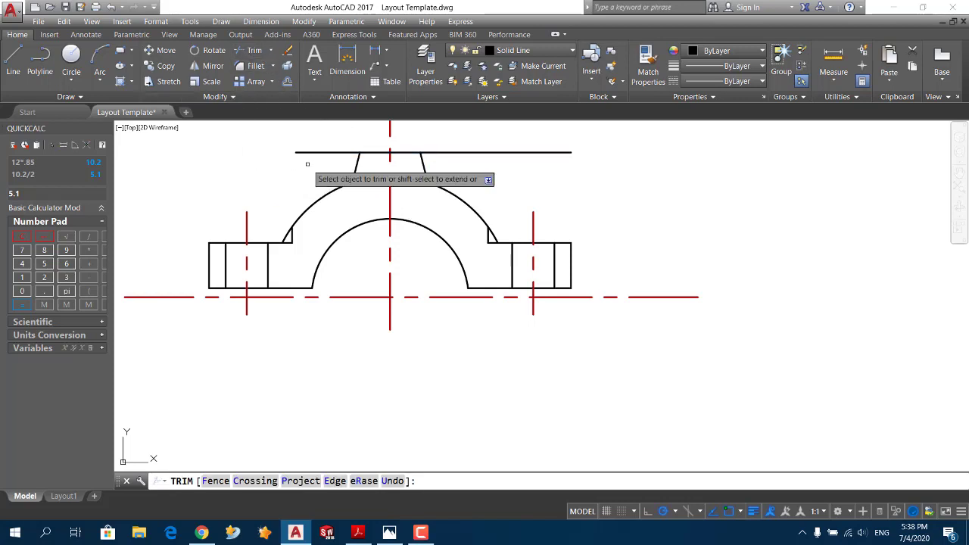
{"action": "left_click_drag", "start_coordinate": [303, 162], "coordinate": [324, 134]}
{"action": "left_click_drag", "start_coordinate": [532, 147], "coordinate": [494, 182]}
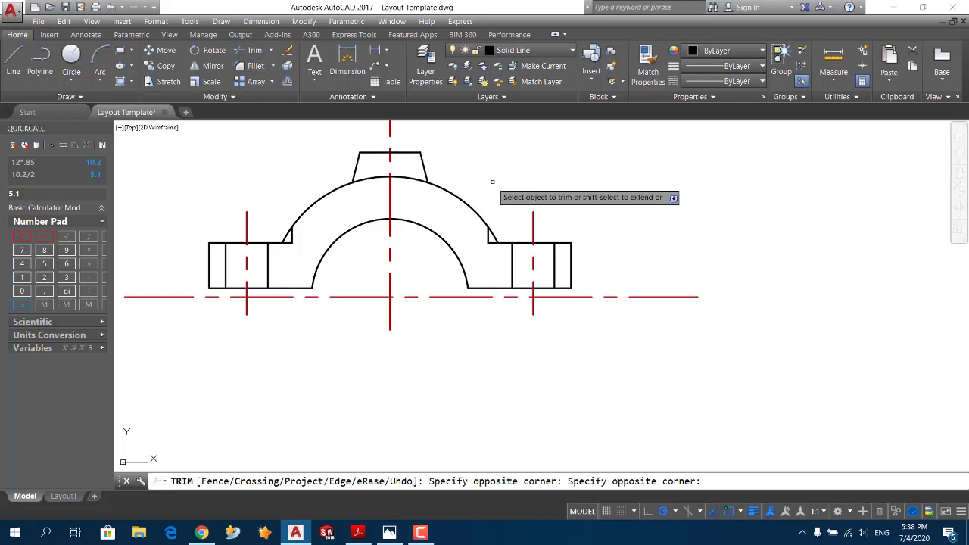
{"action": "left_click", "coordinate": [389, 532]}
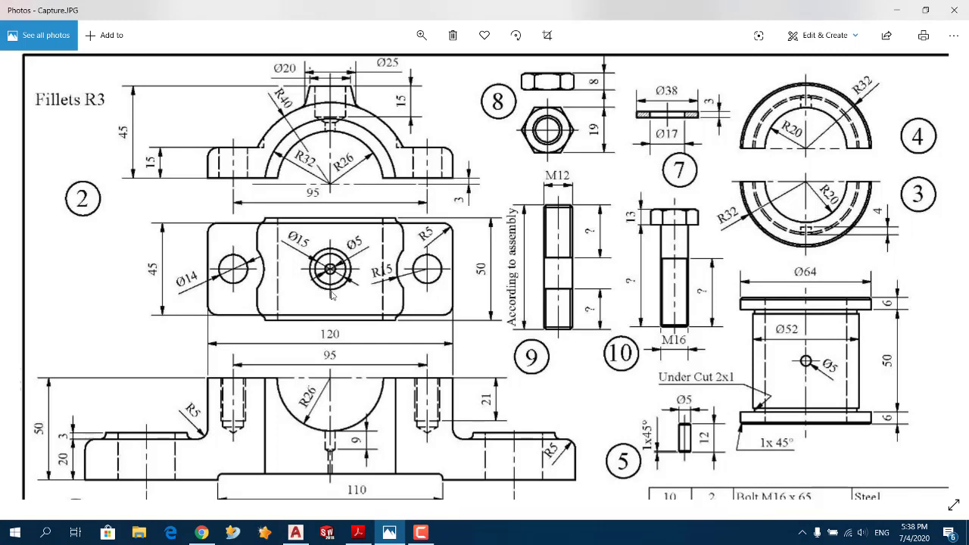
Draw the 15-deep rectangular recess under the top boss, starting 7.5 from its midpoint.
{"action": "key", "text": "alt+Tab"}
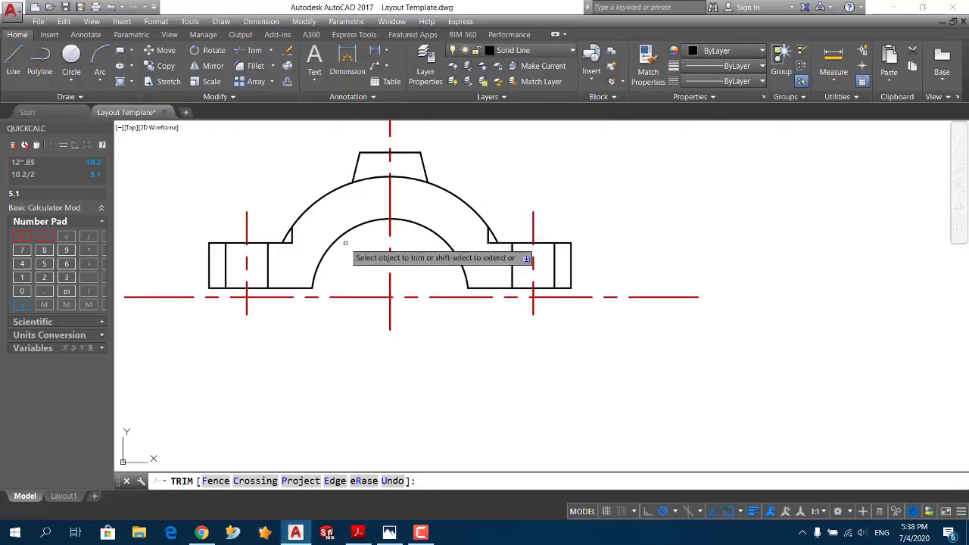
{"action": "left_click", "coordinate": [13, 60]}
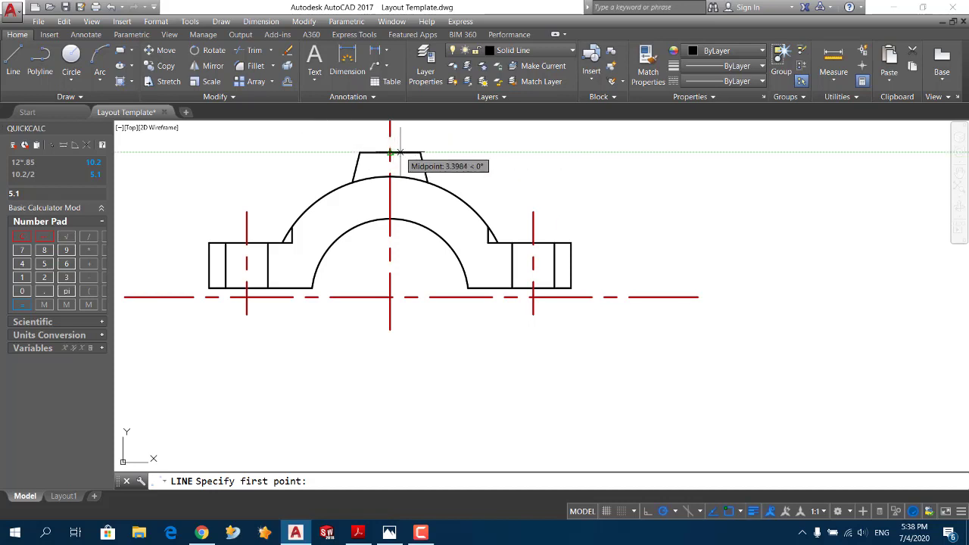
{"action": "type", "text": "7.5"}
{"action": "key", "text": "Return"}
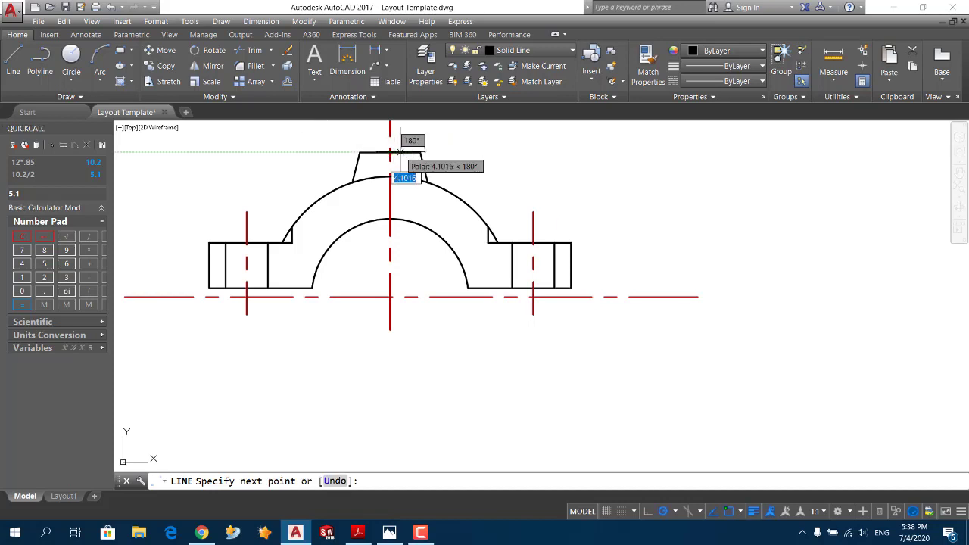
{"action": "key", "text": "alt+Tab"}
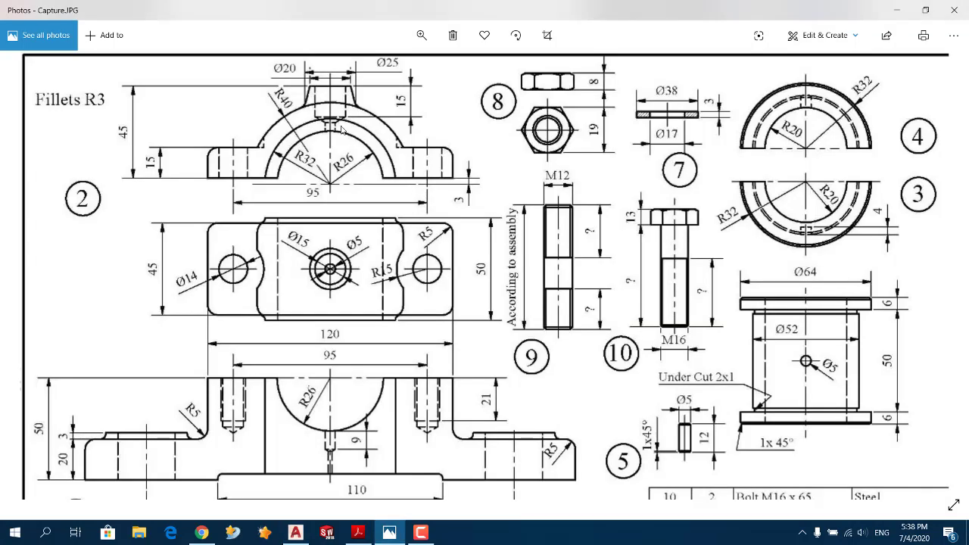
{"action": "key", "text": "alt+Tab"}
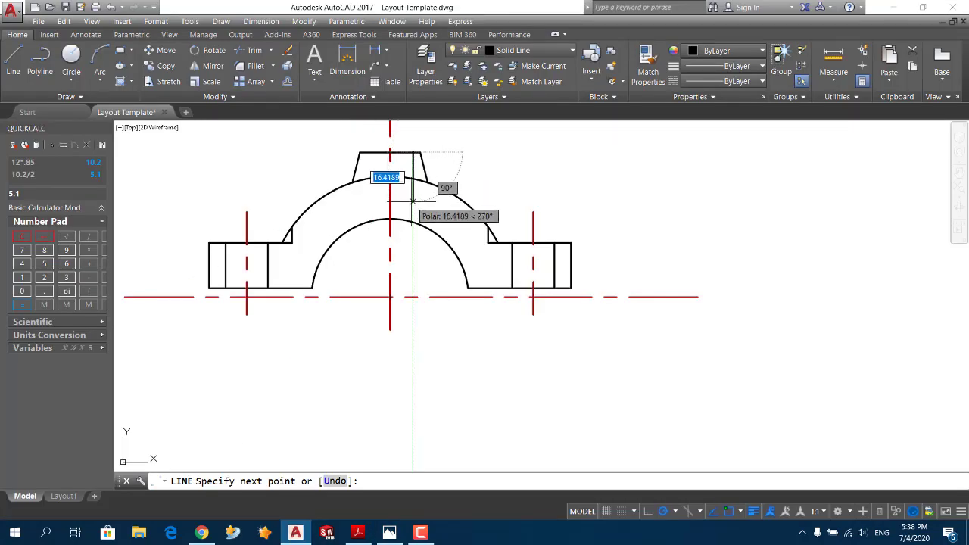
{"action": "left_click", "coordinate": [413, 198]}
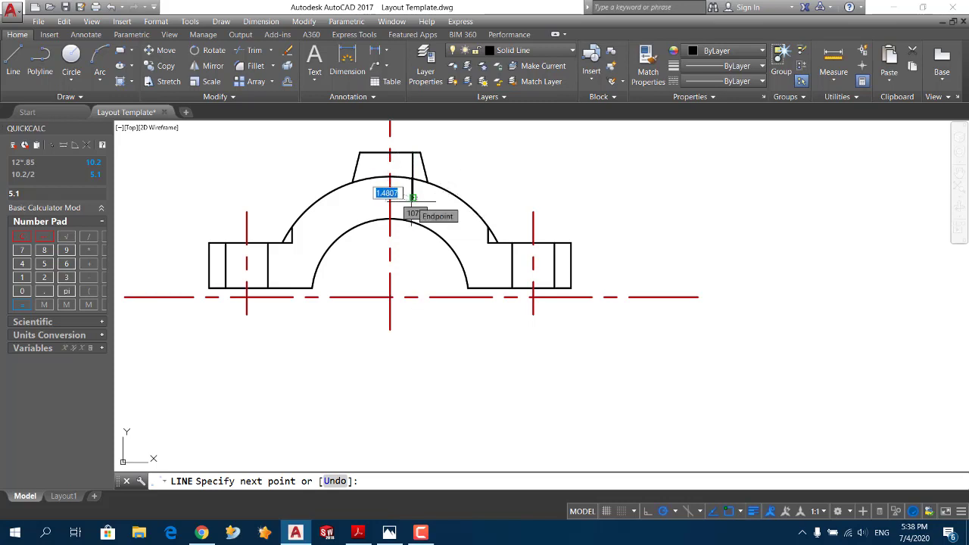
{"action": "left_click", "coordinate": [368, 197]}
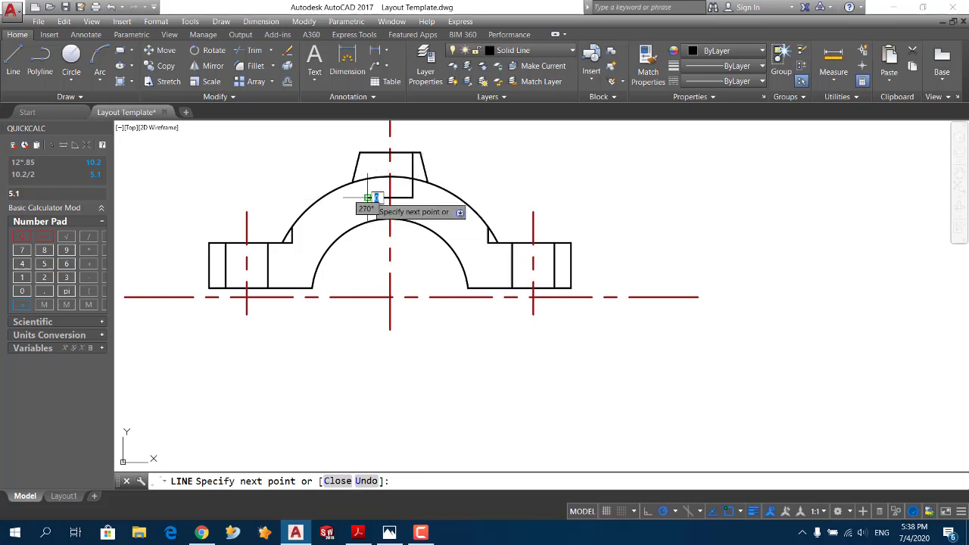
{"action": "left_click", "coordinate": [367, 153]}
{"action": "key", "text": "Escape"}
{"action": "key", "text": "alt+Tab"}
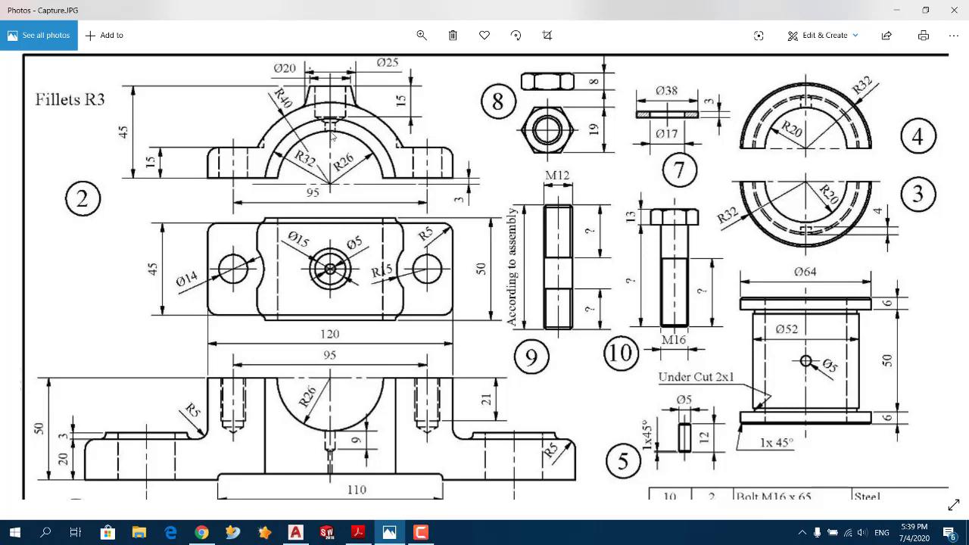
Draw two 7-long vertical lines, 2.5 either side of the arc-top midpoint, up to the recess.
{"action": "key", "text": "alt+Tab"}
{"action": "scroll", "coordinate": [356, 193], "scroll_direction": "up", "scroll_amount": 2}
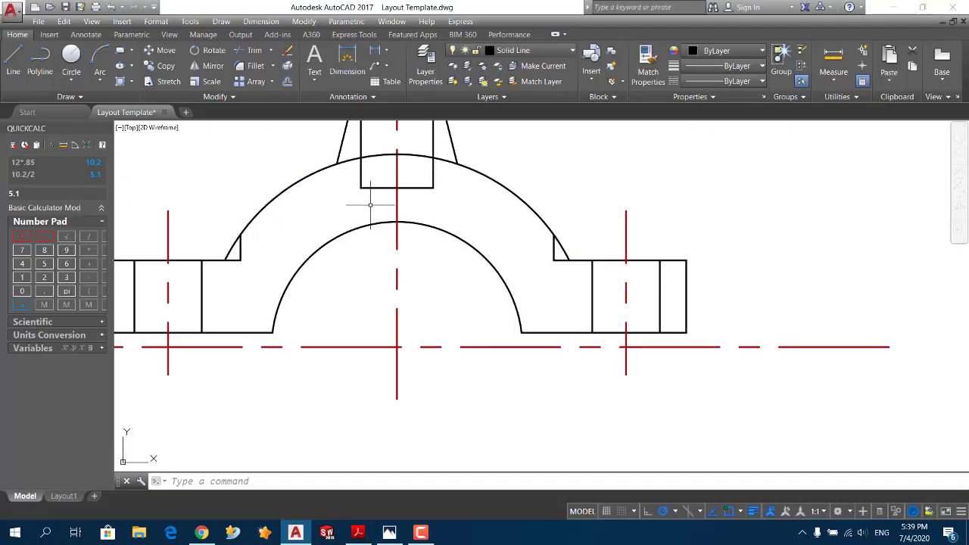
{"action": "left_click", "coordinate": [13, 62]}
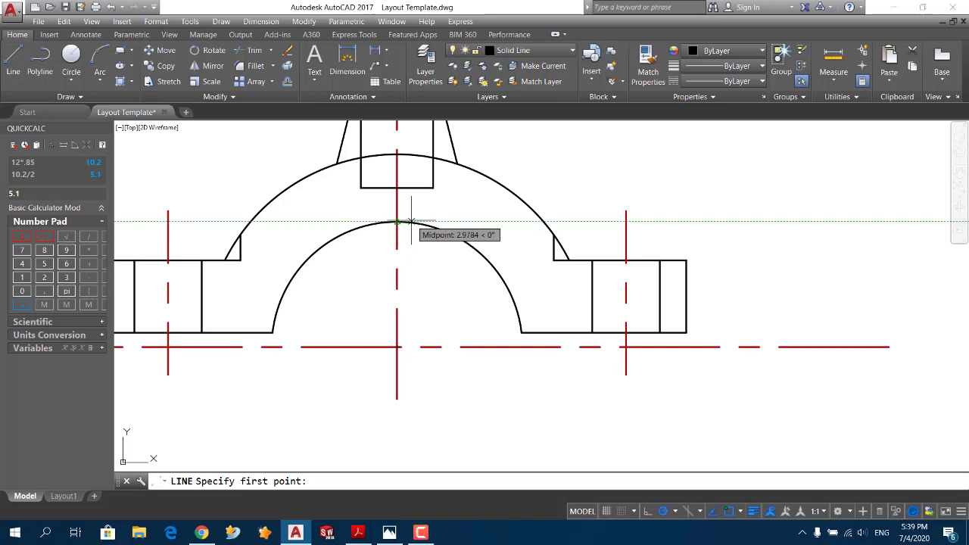
{"action": "type", "text": "2.5"}
{"action": "key", "text": "Return"}
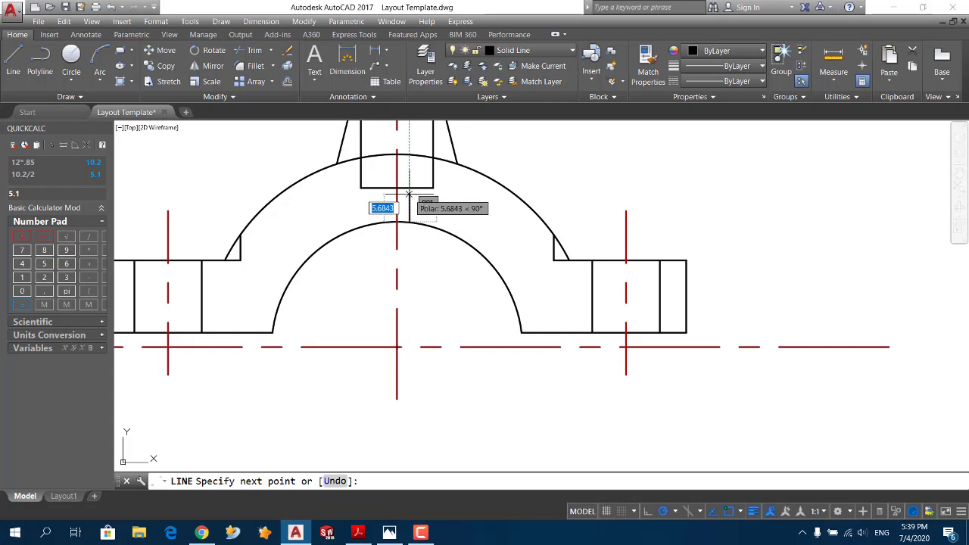
{"action": "type", "text": "7"}
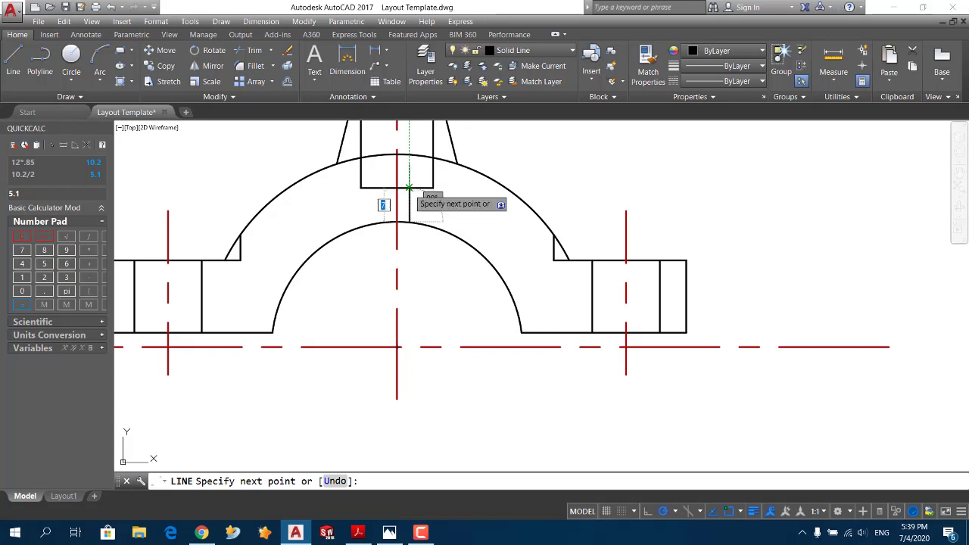
{"action": "key", "text": "Return"}
{"action": "key", "text": "Return"}
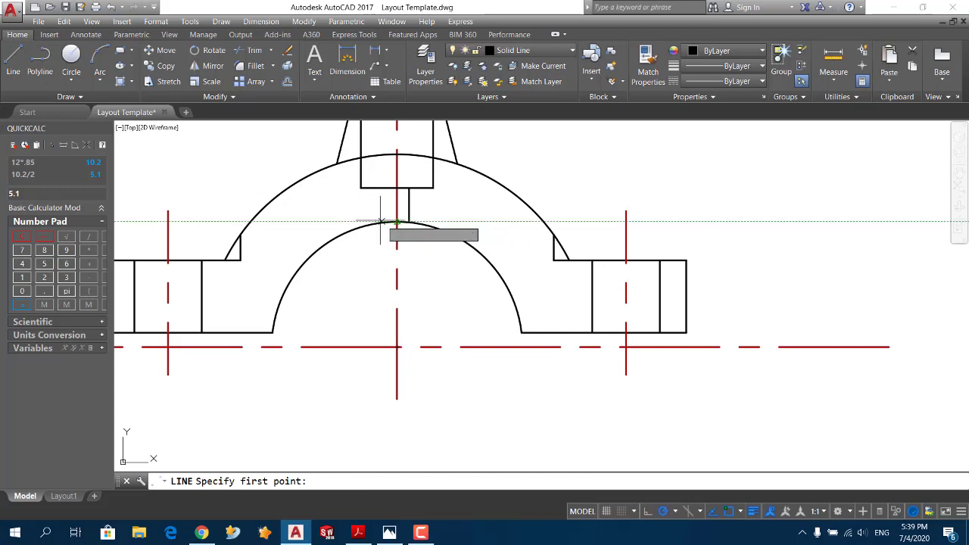
{"action": "type", "text": "2.5"}
{"action": "key", "text": "Return"}
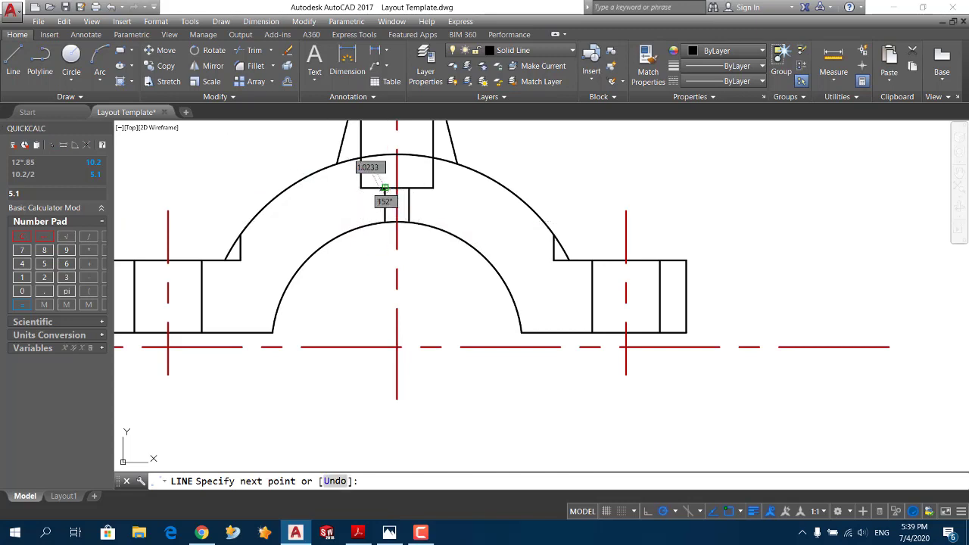
{"action": "left_click", "coordinate": [382, 189]}
{"action": "key", "text": "Return"}
{"action": "scroll", "coordinate": [390, 223], "scroll_direction": "up", "scroll_amount": 5}
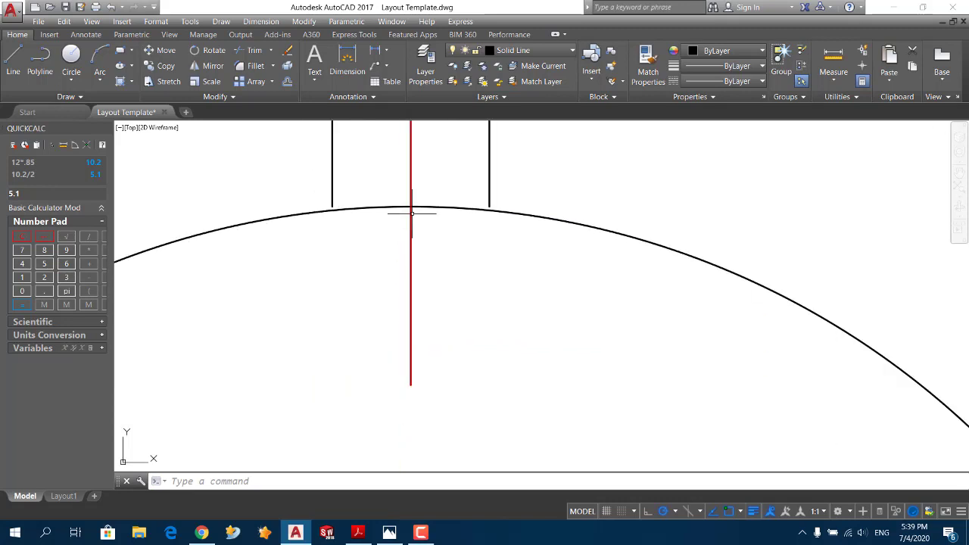
Stretch the ends of the two short vertical lines onto the inner arc.
{"action": "left_click", "coordinate": [489, 205]}
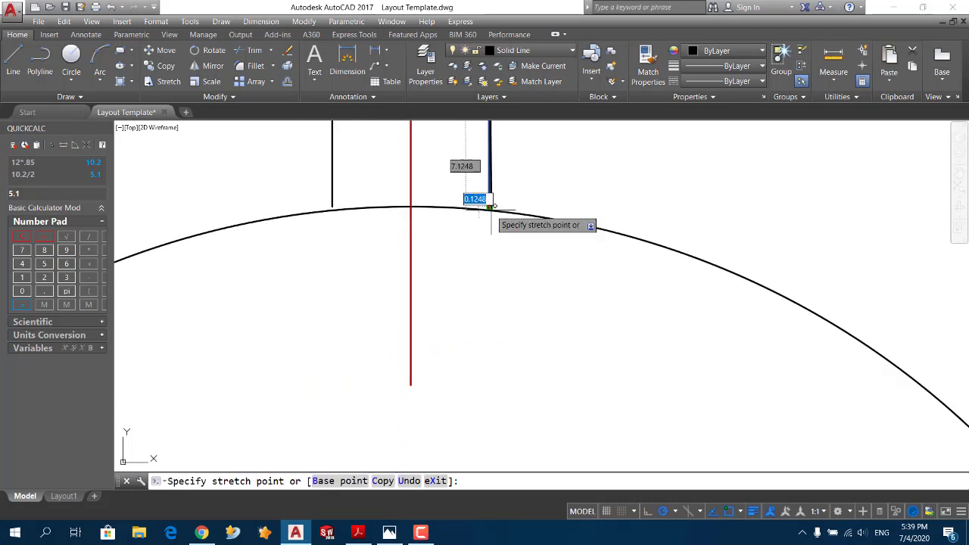
{"action": "left_click", "coordinate": [489, 206]}
{"action": "key", "text": "Escape"}
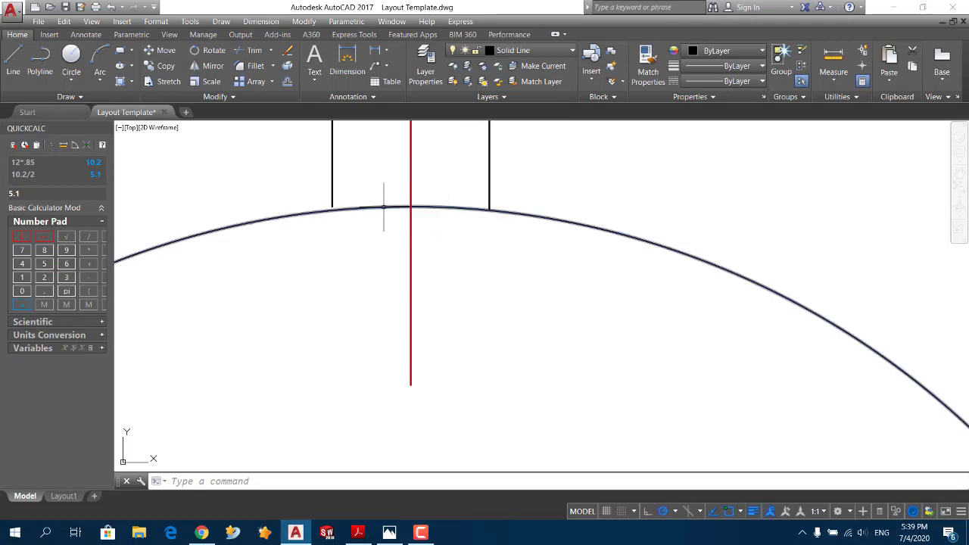
{"action": "scroll", "coordinate": [332, 196], "scroll_direction": "up", "scroll_amount": 4}
{"action": "left_click", "coordinate": [332, 197]}
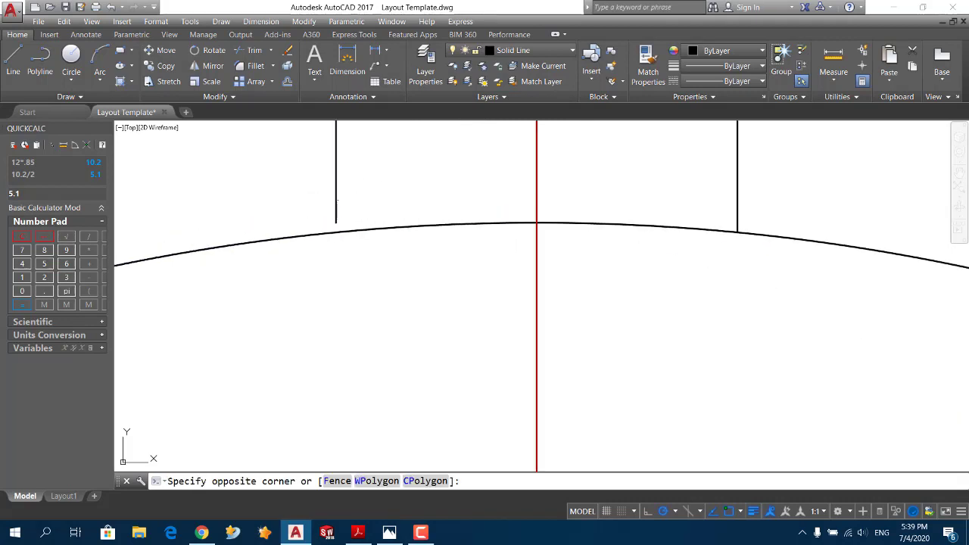
{"action": "left_click", "coordinate": [335, 225]}
{"action": "left_click", "coordinate": [336, 223]}
{"action": "left_click", "coordinate": [336, 233]}
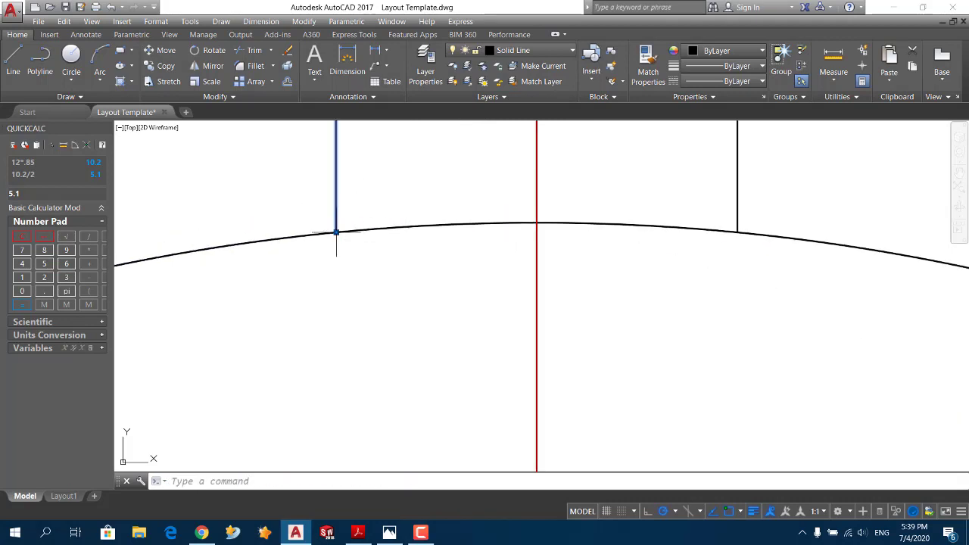
{"action": "scroll", "coordinate": [375, 238], "scroll_direction": "down", "scroll_amount": 3}
{"action": "scroll", "coordinate": [376, 237], "scroll_direction": "down", "scroll_amount": 2}
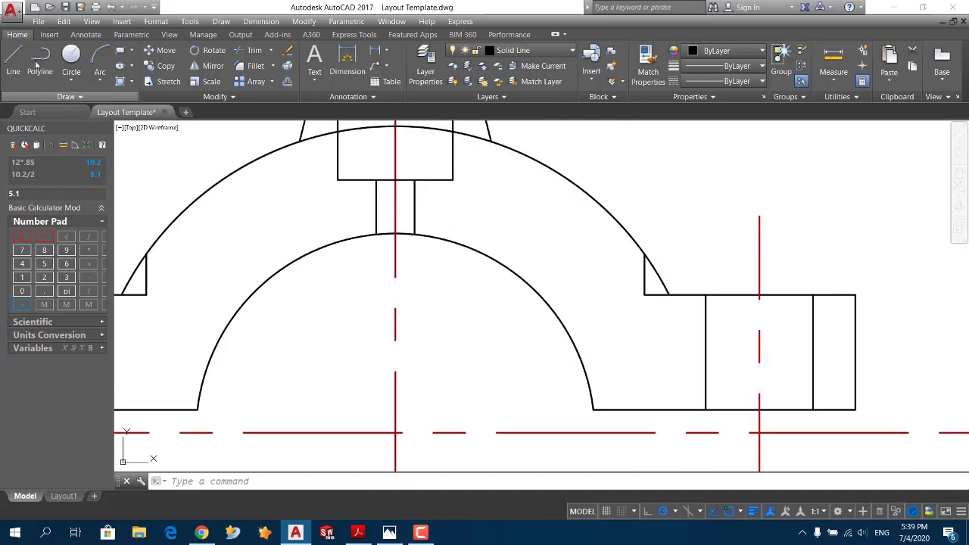
Draw chamfer edges from the recess's lower corners toward the hole, joined by a horizontal line.
{"action": "left_click", "coordinate": [12, 65]}
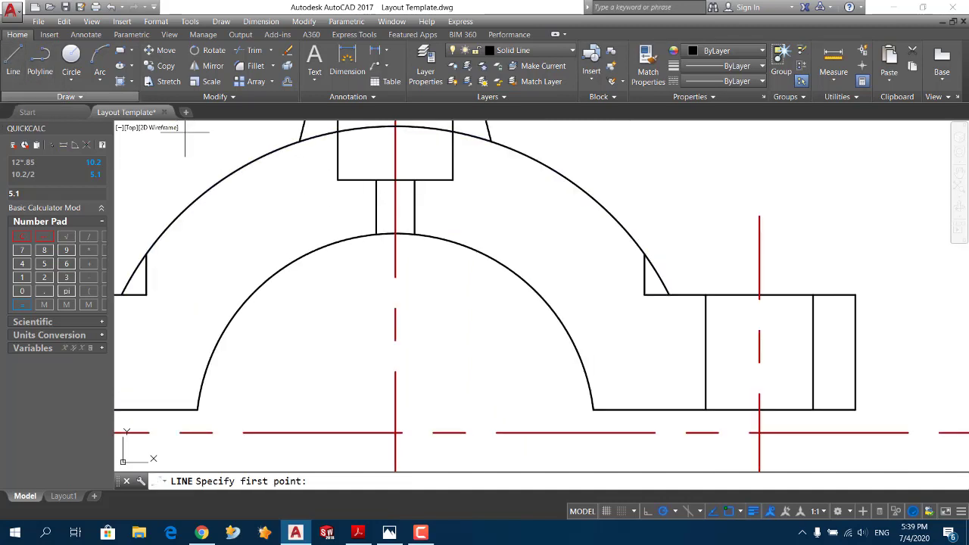
{"action": "left_click", "coordinate": [452, 180]}
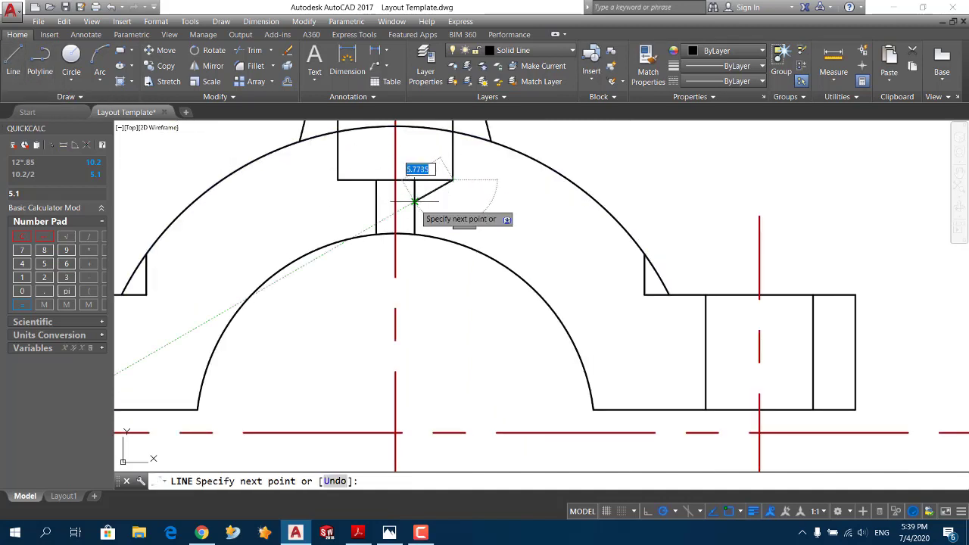
{"action": "left_click", "coordinate": [415, 201]}
{"action": "key", "text": "Escape"}
{"action": "left_click", "coordinate": [13, 64]}
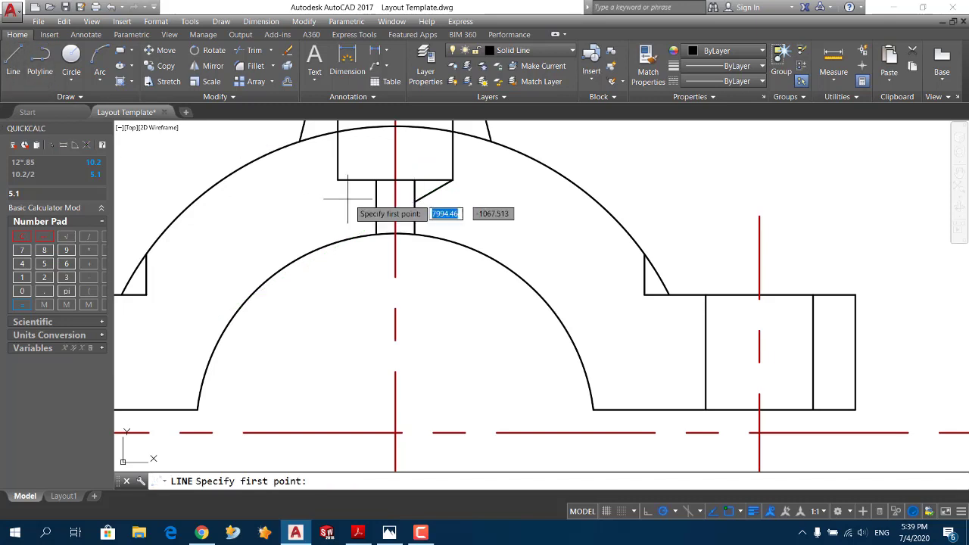
{"action": "left_click", "coordinate": [338, 179]}
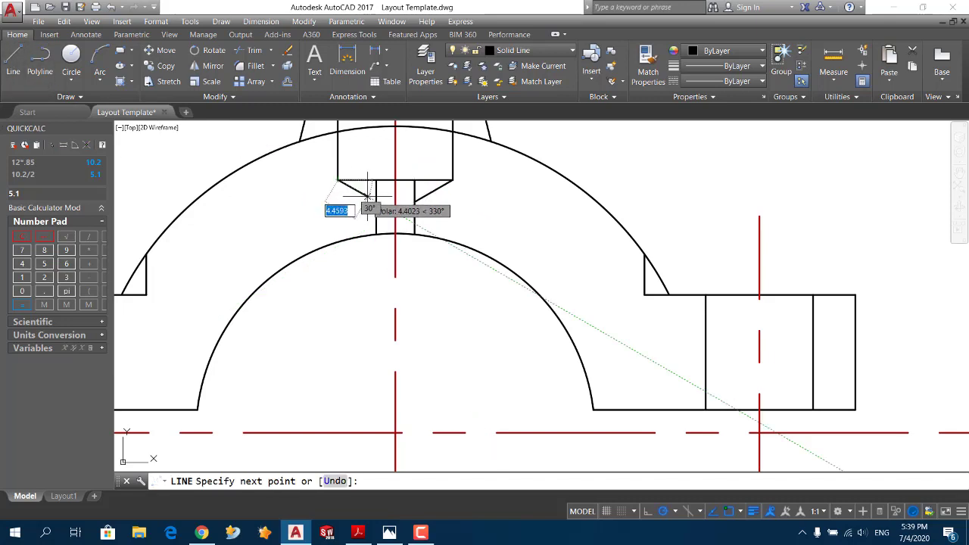
{"action": "left_click", "coordinate": [376, 201]}
{"action": "left_click", "coordinate": [414, 202]}
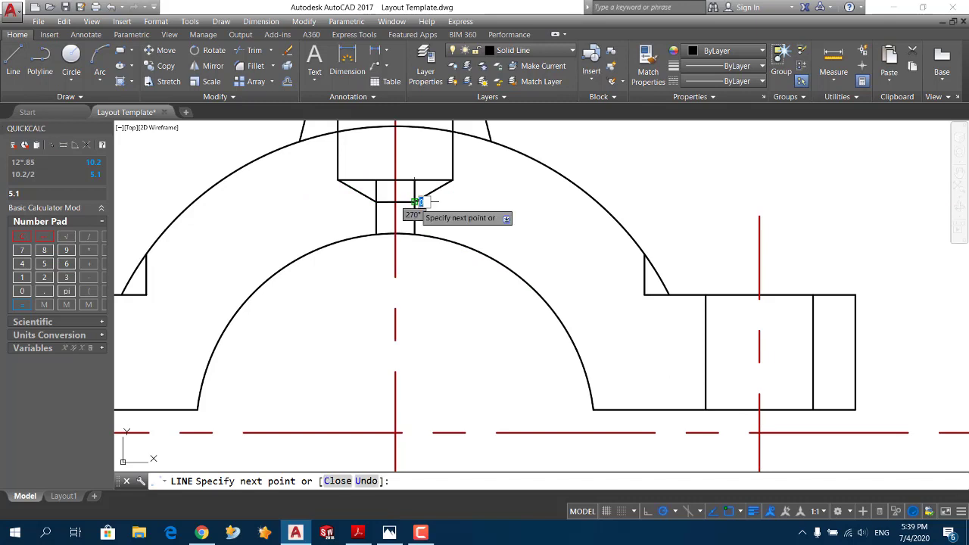
{"action": "key", "text": "Escape"}
Trim the extra line pieces and the arc segment inside the top boss.
{"action": "left_click", "coordinate": [254, 50]}
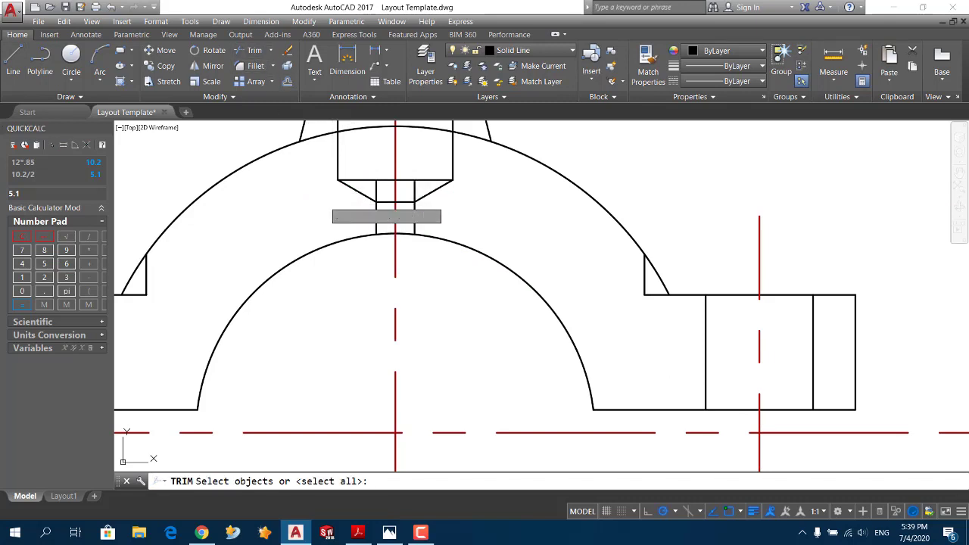
{"action": "key", "text": "Return"}
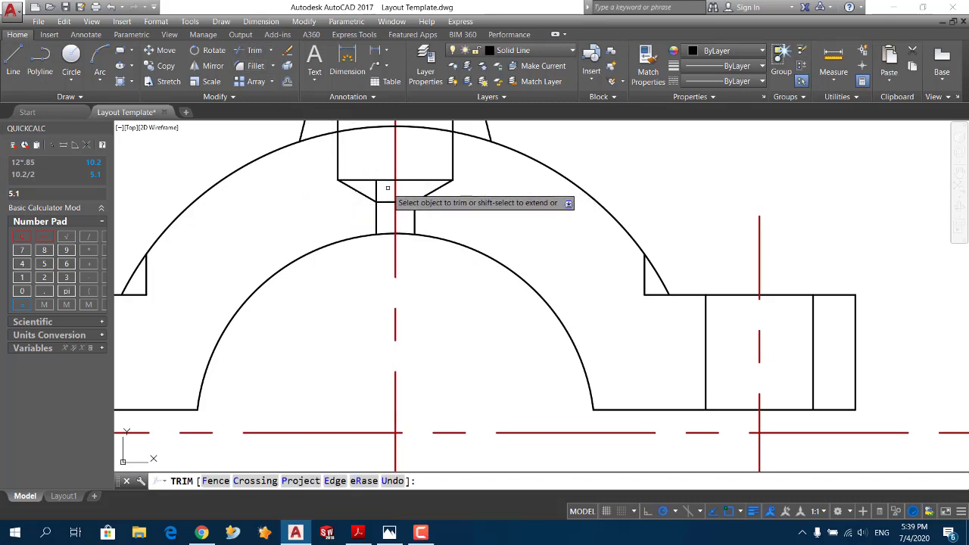
{"action": "key", "text": "Escape"}
{"action": "scroll", "coordinate": [346, 190], "scroll_direction": "down", "scroll_amount": 4}
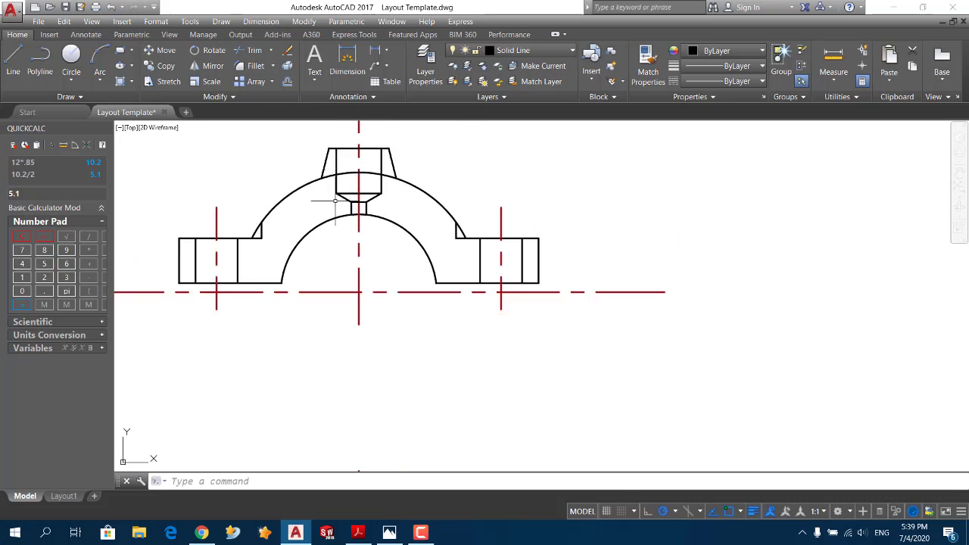
{"action": "scroll", "coordinate": [363, 206], "scroll_direction": "up", "scroll_amount": 1}
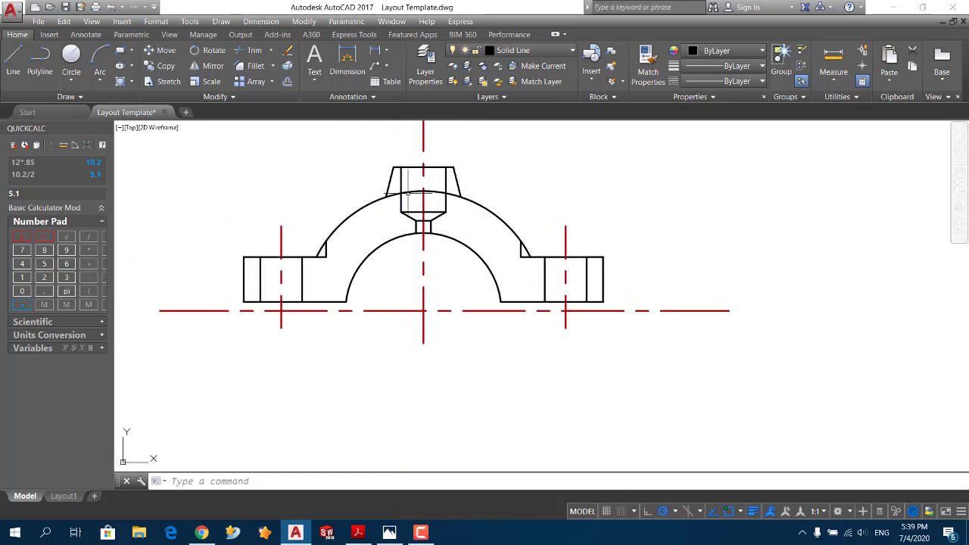
{"action": "left_click", "coordinate": [257, 57]}
{"action": "key", "text": "Return"}
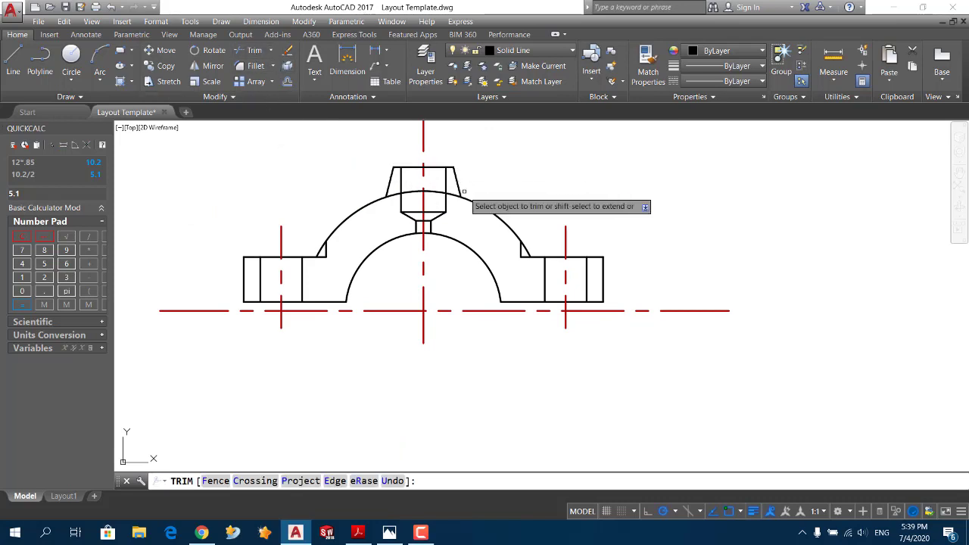
{"action": "left_click", "coordinate": [436, 193]}
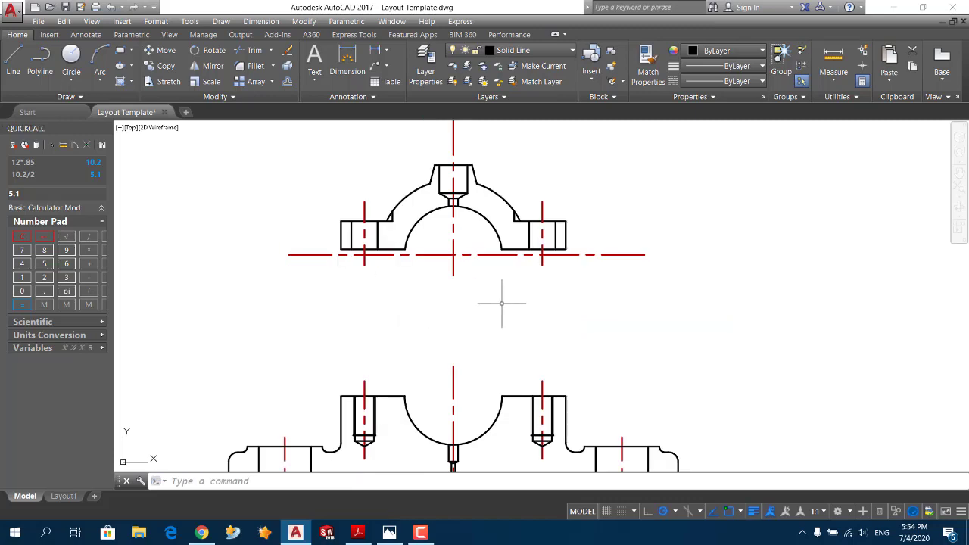
{"action": "key", "text": "alt+Tab"}
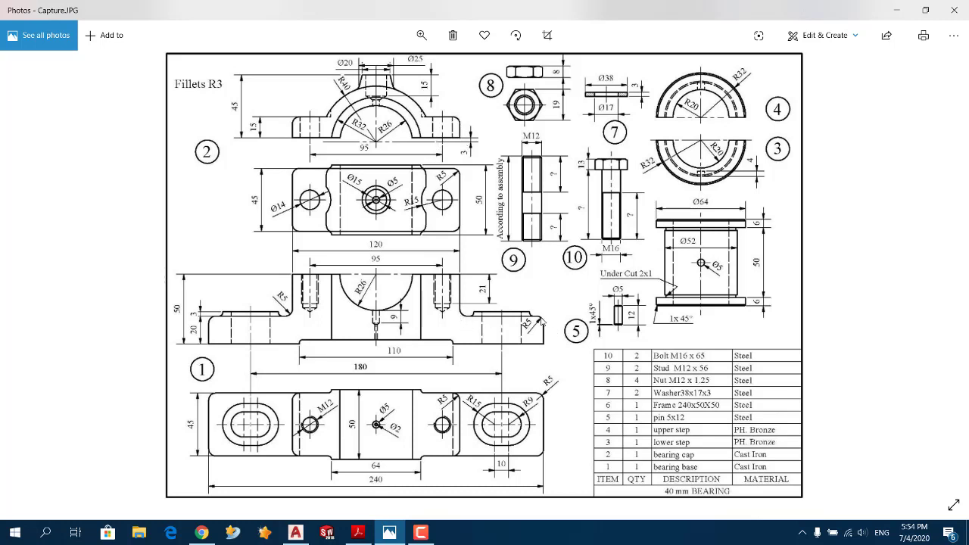
{"action": "key", "text": "alt+Tab"}
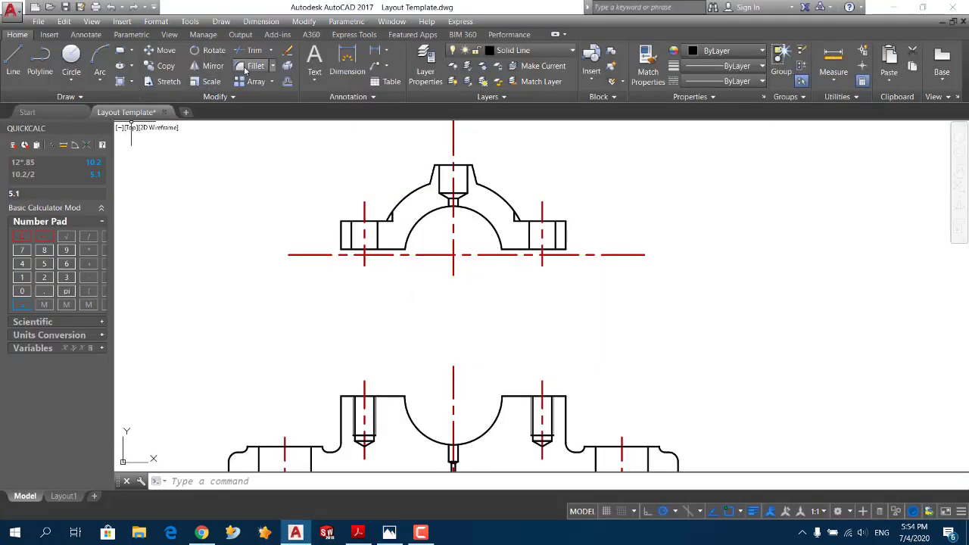
Fillet the right boss's top outer corner with a radius 5 fillet.
{"action": "left_click", "coordinate": [249, 70]}
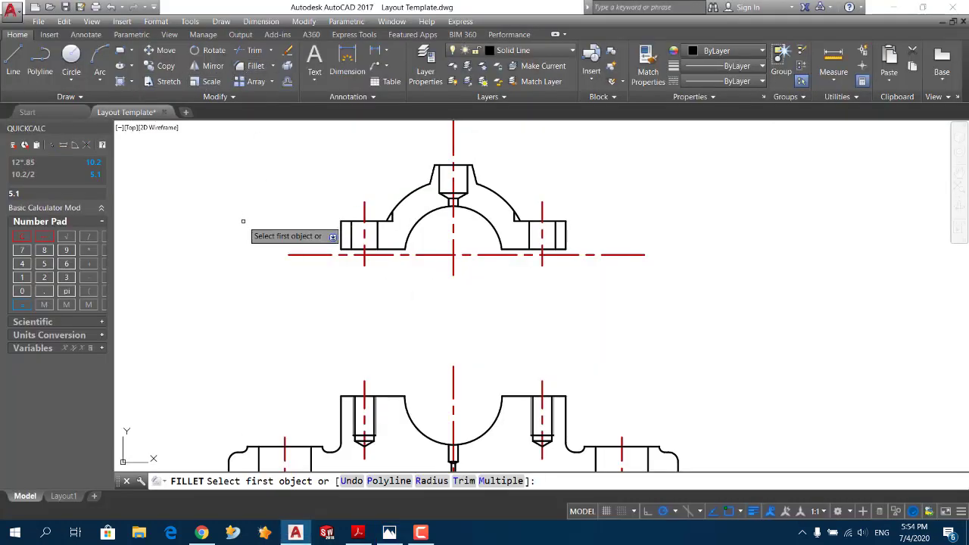
{"action": "type", "text": "r"}
{"action": "key", "text": "Return"}
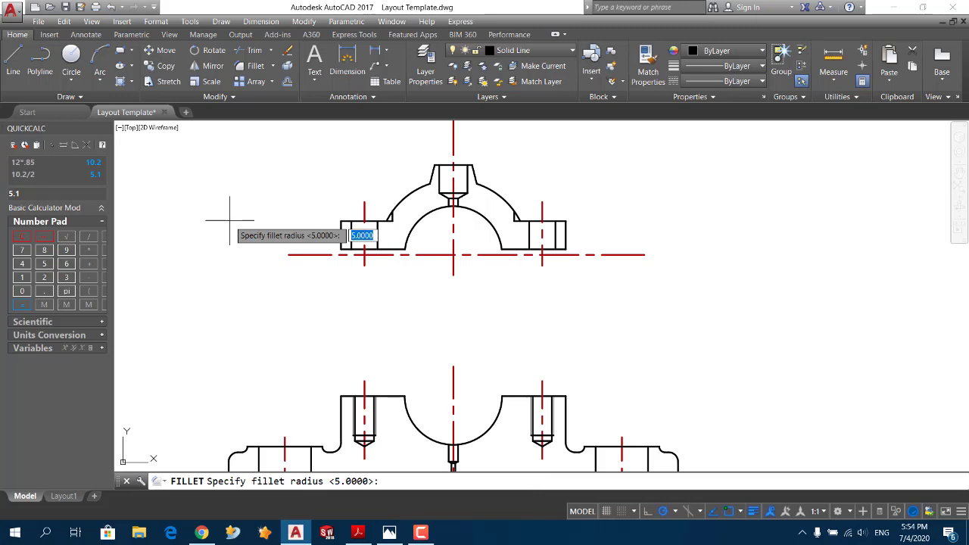
{"action": "type", "text": "5"}
{"action": "key", "text": "Return"}
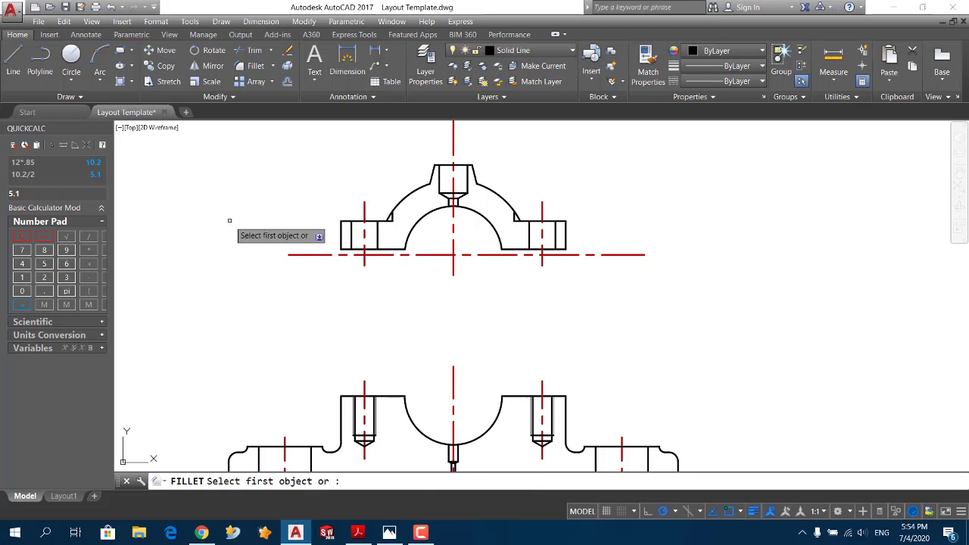
{"action": "scroll", "coordinate": [581, 221], "scroll_direction": "up", "scroll_amount": 4}
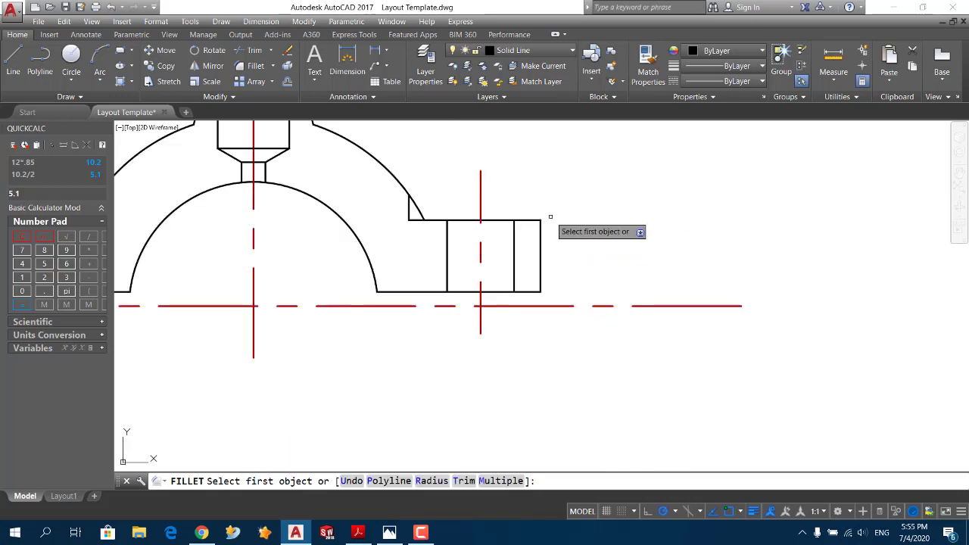
{"action": "left_click", "coordinate": [526, 221]}
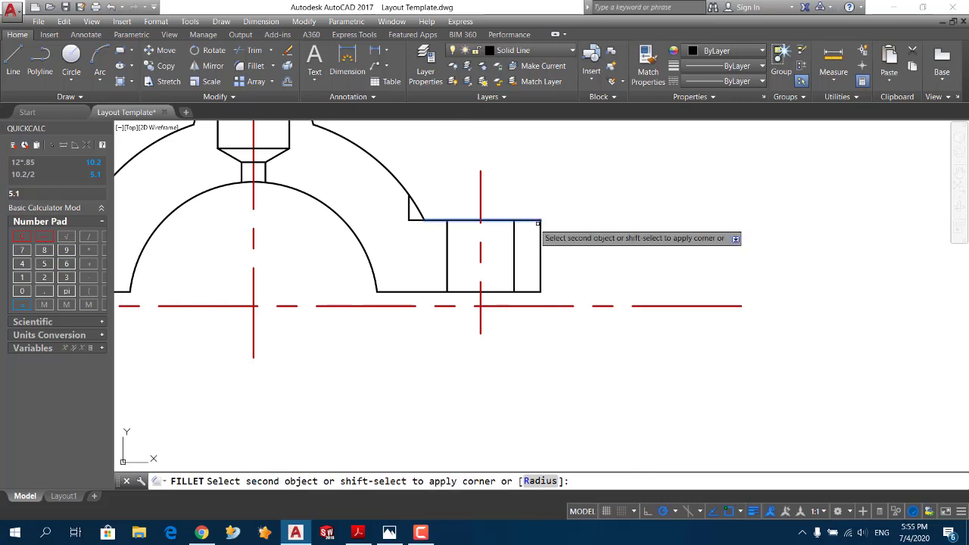
{"action": "left_click", "coordinate": [541, 240]}
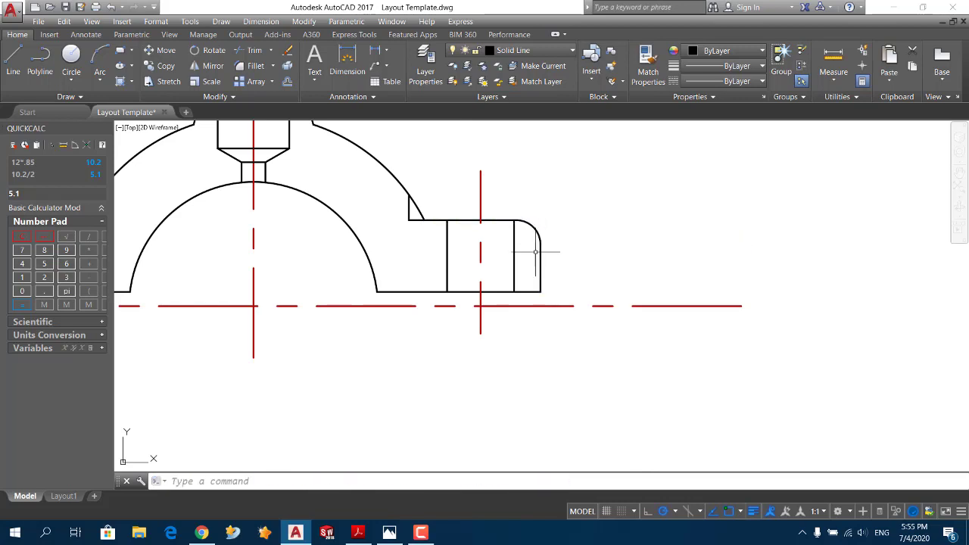
Round the left boss's top outer corner with the same R5 fillet.
{"action": "key", "text": "Return"}
{"action": "middle_click_drag", "start_coordinate": [329, 272], "coordinate": [659, 280]}
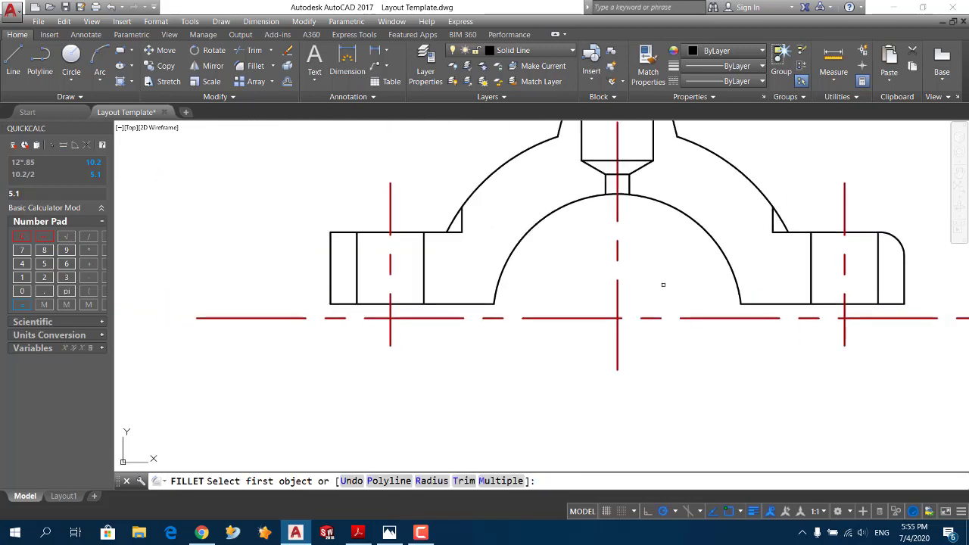
{"action": "left_click", "coordinate": [347, 232]}
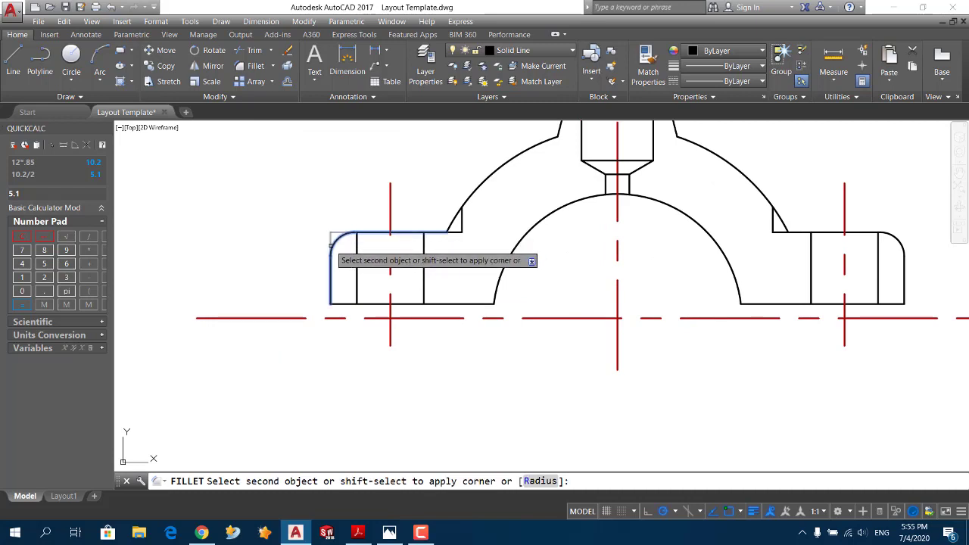
{"action": "left_click", "coordinate": [331, 245]}
{"action": "scroll", "coordinate": [281, 270], "scroll_direction": "down", "scroll_amount": 2}
{"action": "scroll", "coordinate": [294, 274], "scroll_direction": "down", "scroll_amount": 2}
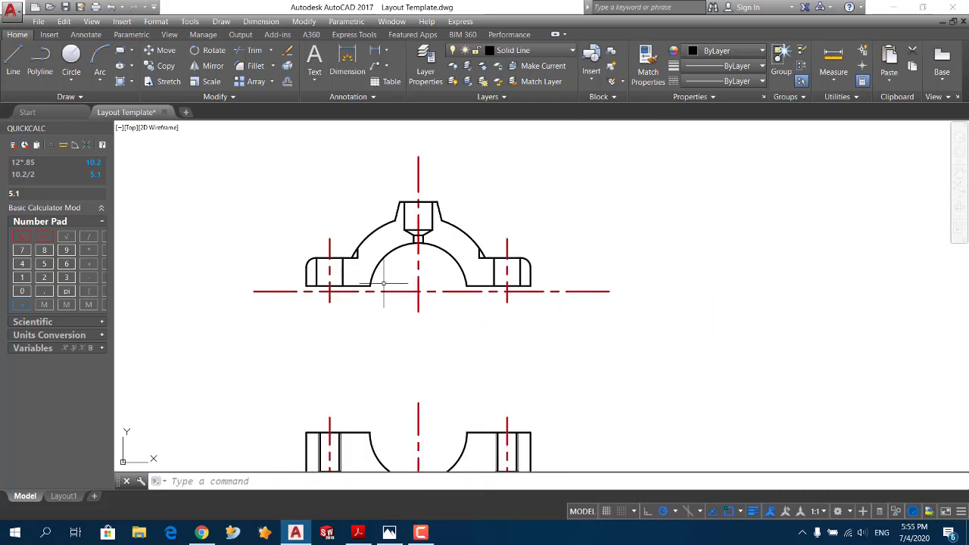
{"action": "middle_click_drag", "start_coordinate": [384, 284], "coordinate": [405, 262]}
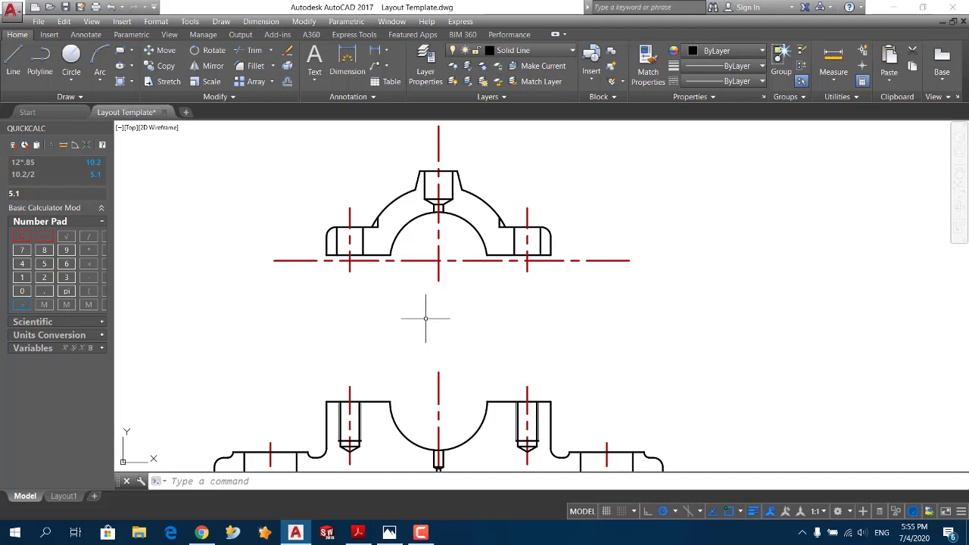
{"action": "key", "text": "alt+Tab"}
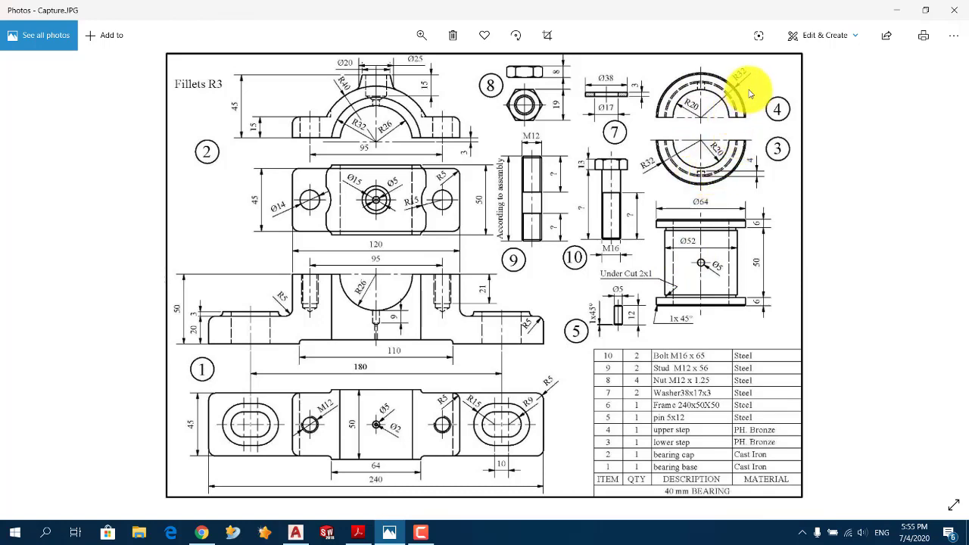
{"action": "scroll", "coordinate": [750, 93], "scroll_direction": "up", "scroll_amount": 1}
{"action": "scroll", "coordinate": [731, 146], "scroll_direction": "up", "scroll_amount": 2}
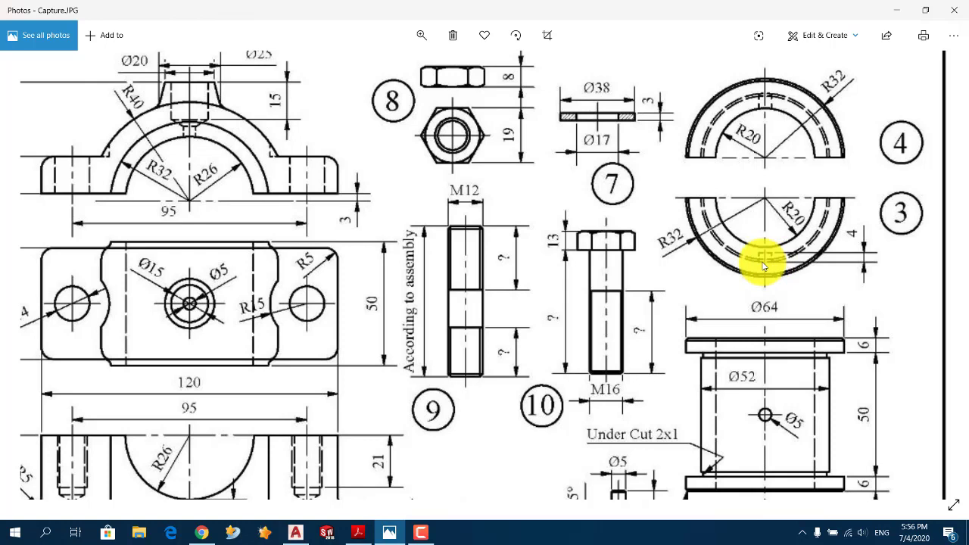
{"action": "key", "text": "alt+Tab"}
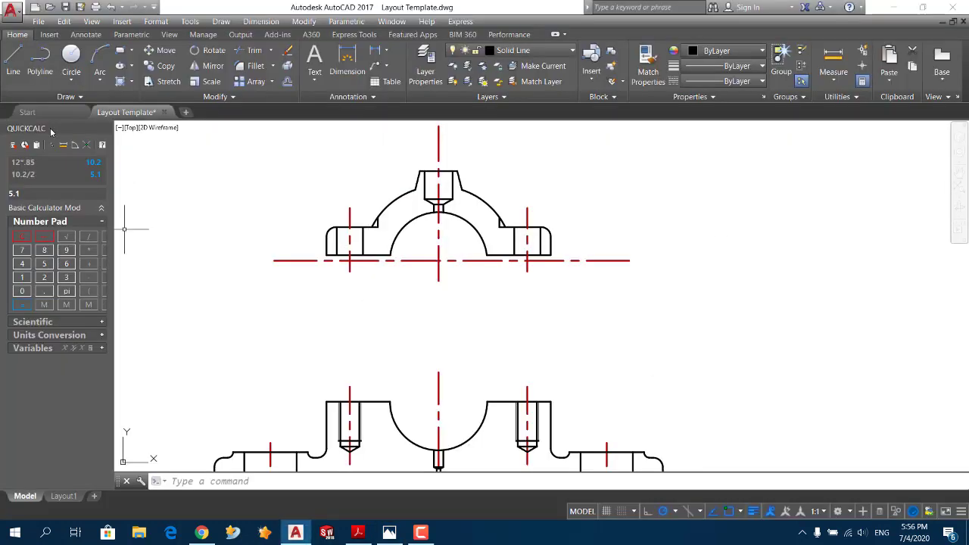
Draw a radius 20 circle to the right of the cap.
{"action": "left_click", "coordinate": [72, 56]}
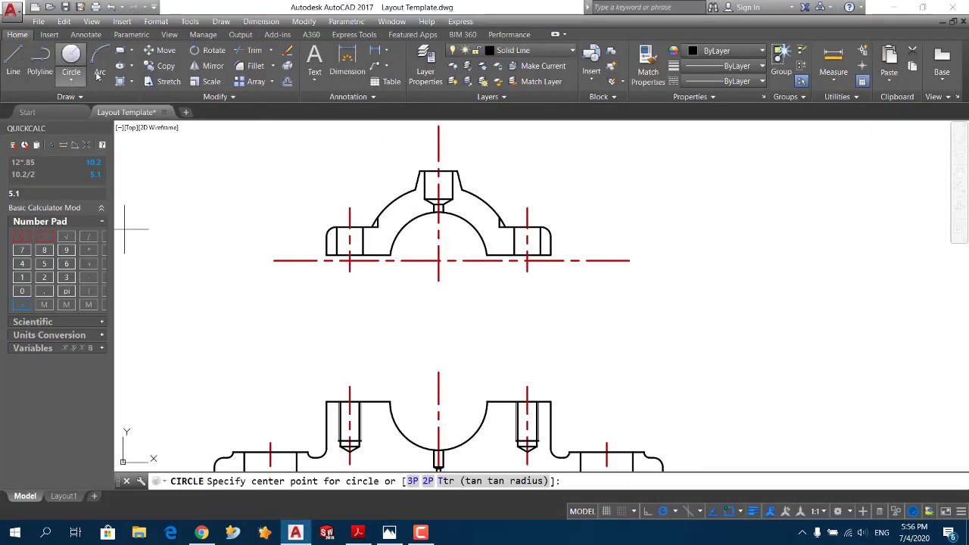
{"action": "left_click", "coordinate": [760, 224]}
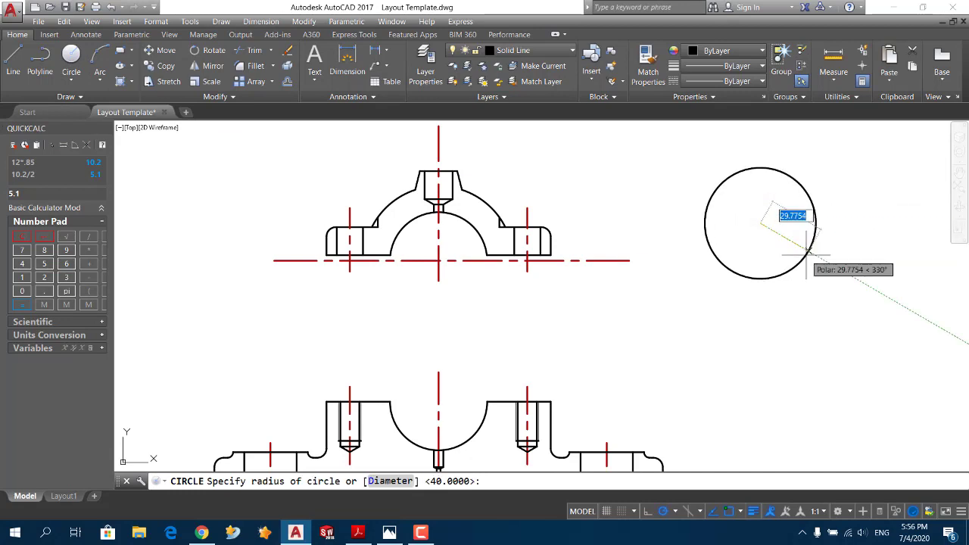
{"action": "type", "text": "20"}
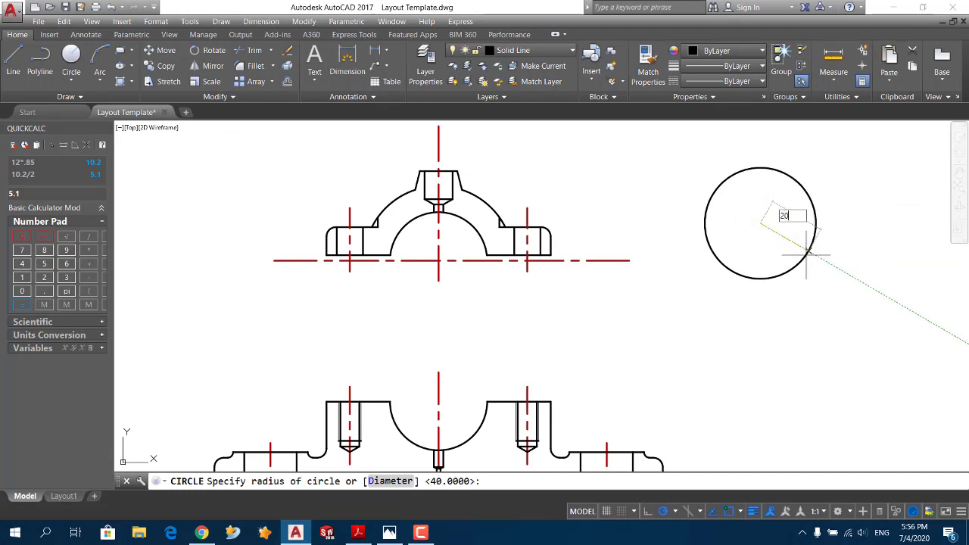
{"action": "key", "text": "Return"}
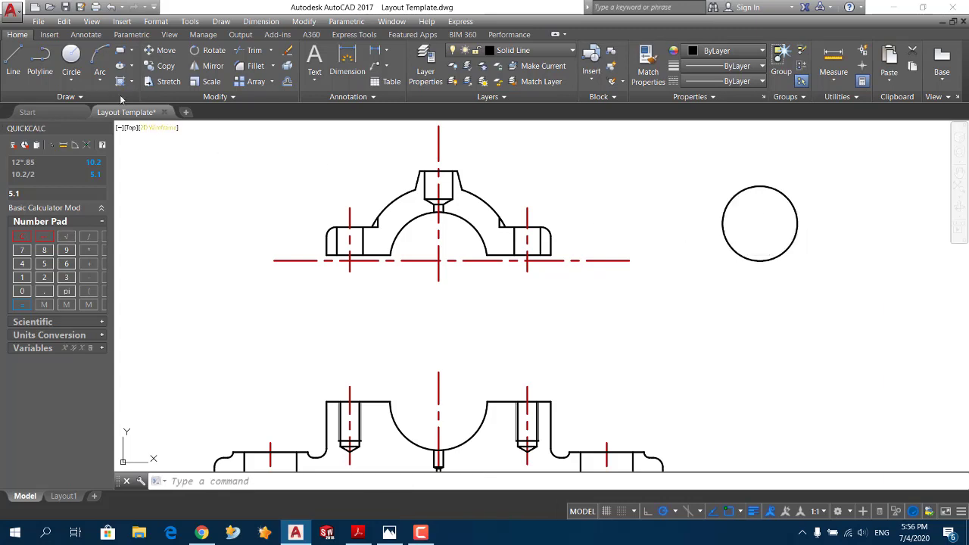
Add concentric circles of radius 26 and 32 on the same centre.
{"action": "left_click", "coordinate": [71, 59]}
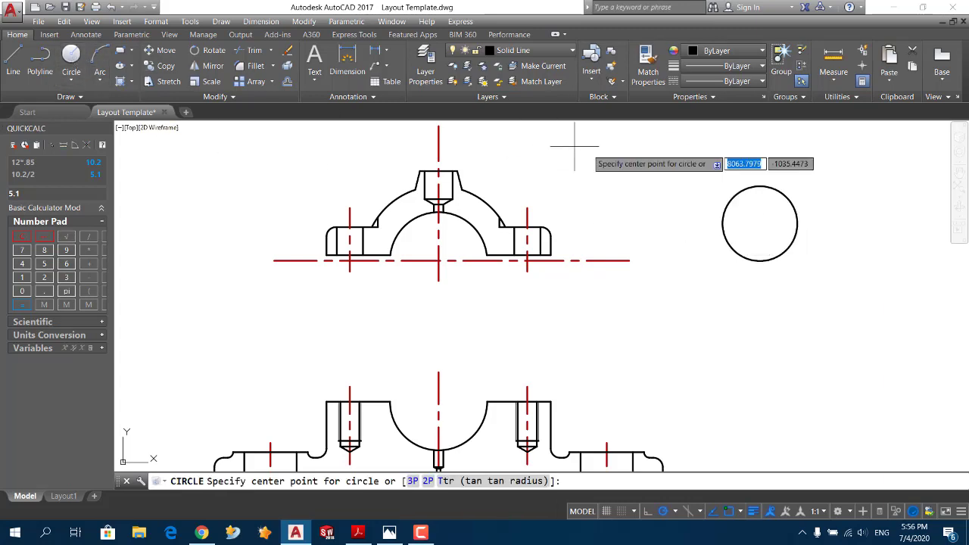
{"action": "left_click", "coordinate": [760, 223]}
{"action": "key", "text": "alt+Tab"}
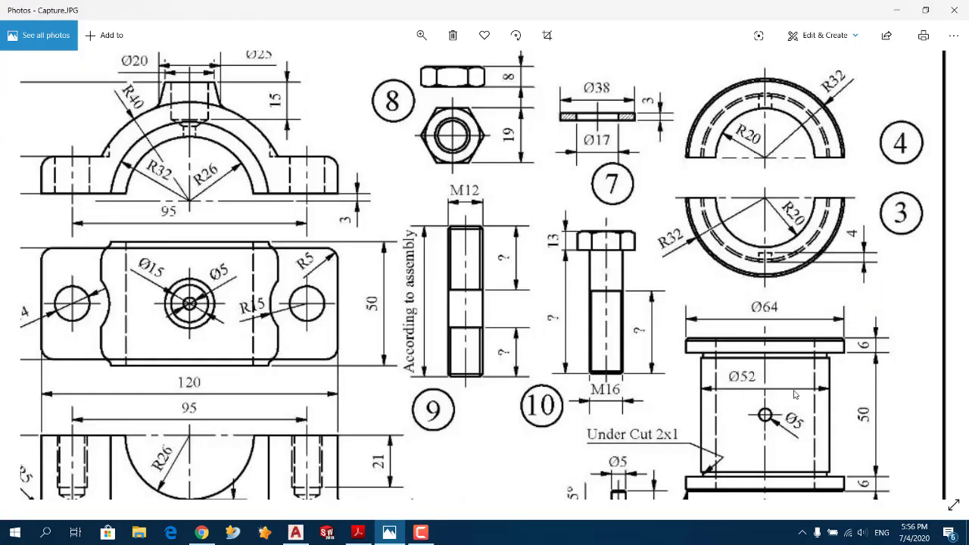
{"action": "key", "text": "alt+Tab"}
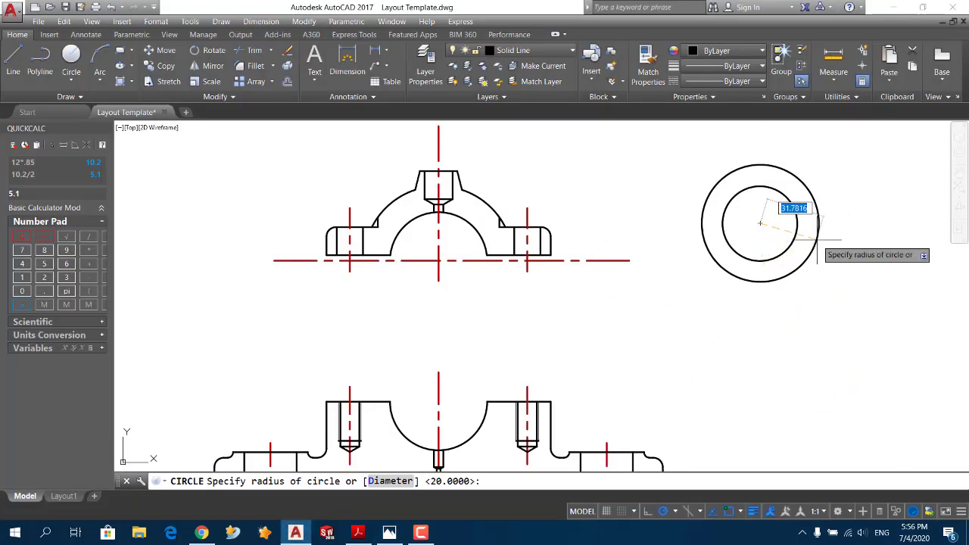
{"action": "type", "text": "26"}
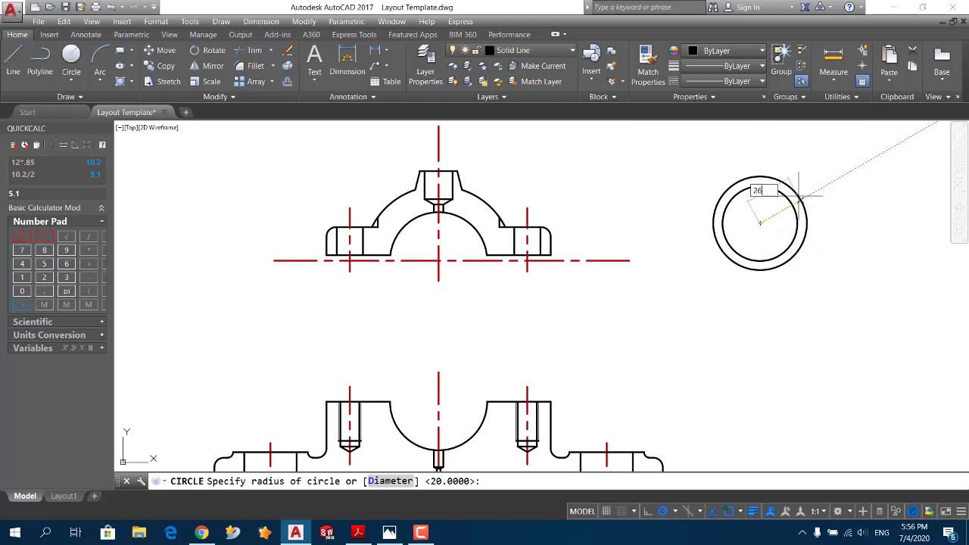
{"action": "key", "text": "Return"}
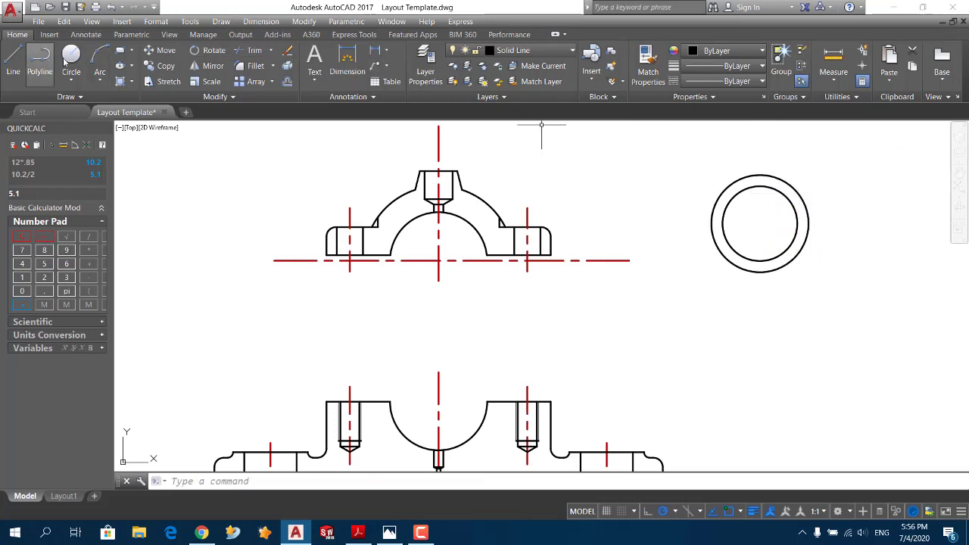
{"action": "left_click", "coordinate": [72, 61]}
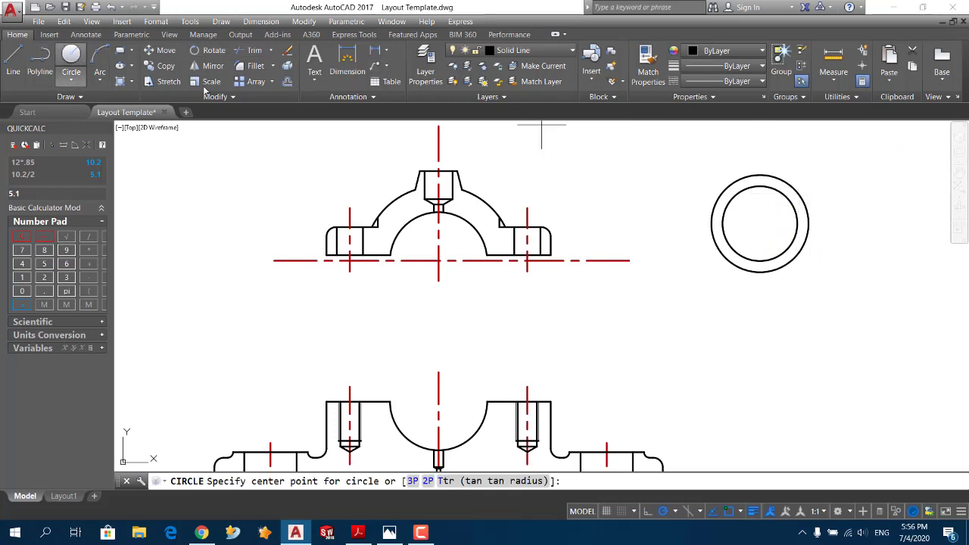
{"action": "left_click", "coordinate": [760, 224]}
{"action": "key", "text": "alt+Tab"}
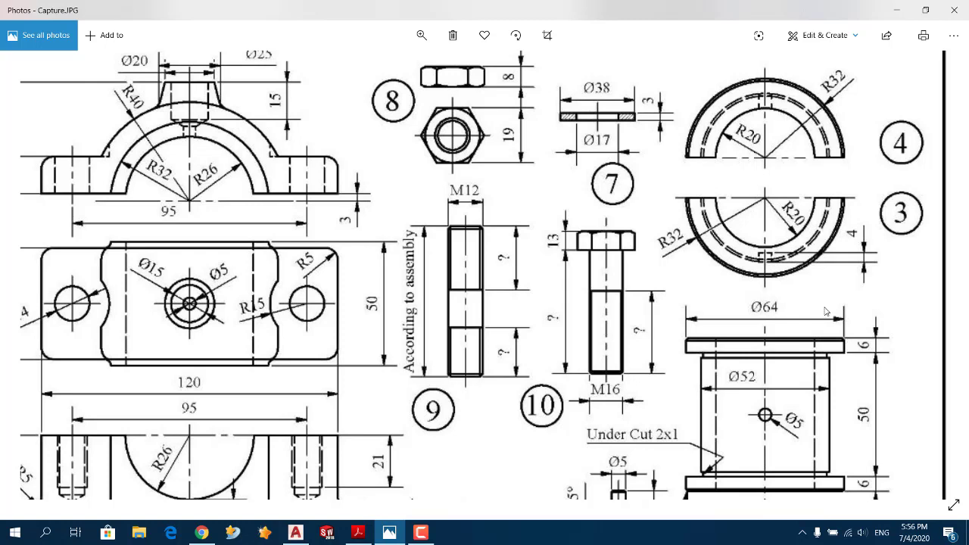
{"action": "key", "text": "alt+Tab"}
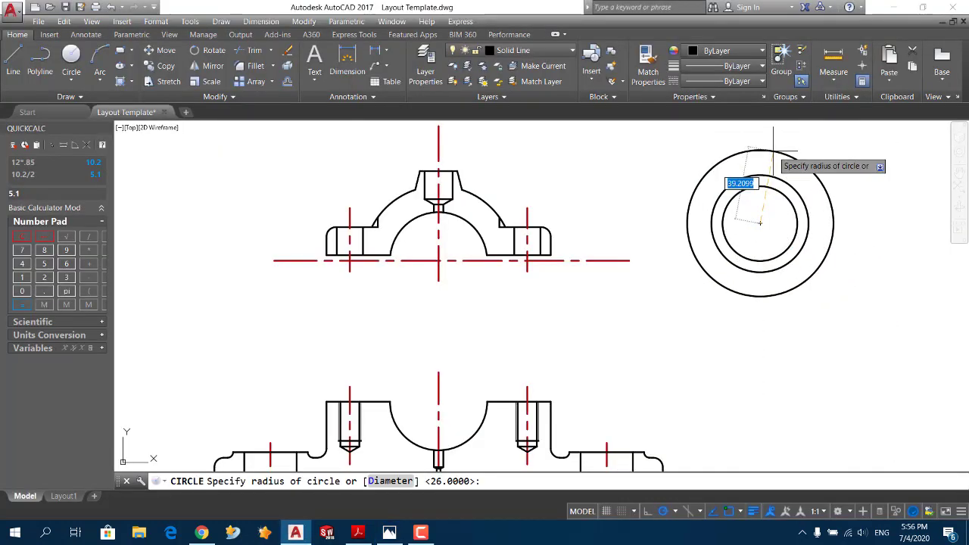
{"action": "key", "text": "Return"}
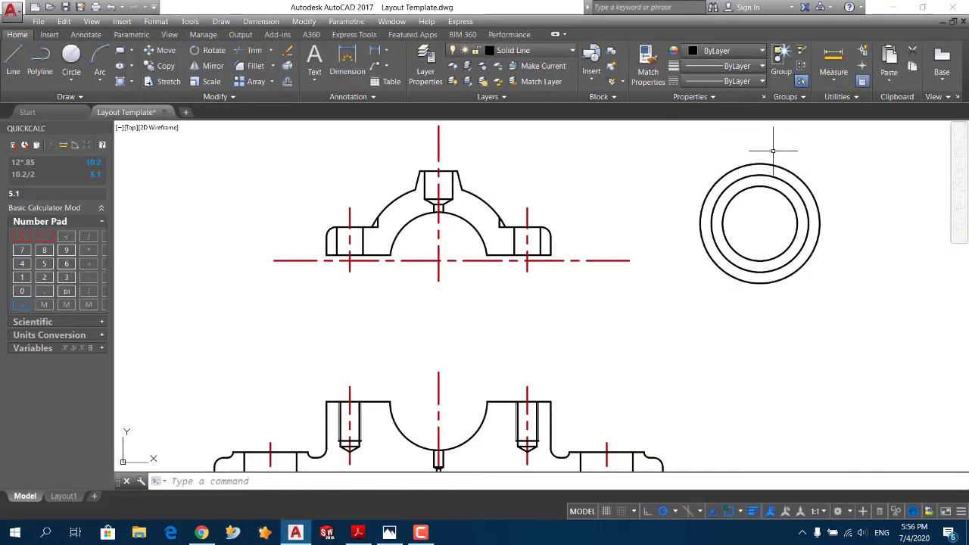
Draw a horizontal line through the circles' centre and put it on the Center layer.
{"action": "left_click", "coordinate": [13, 61]}
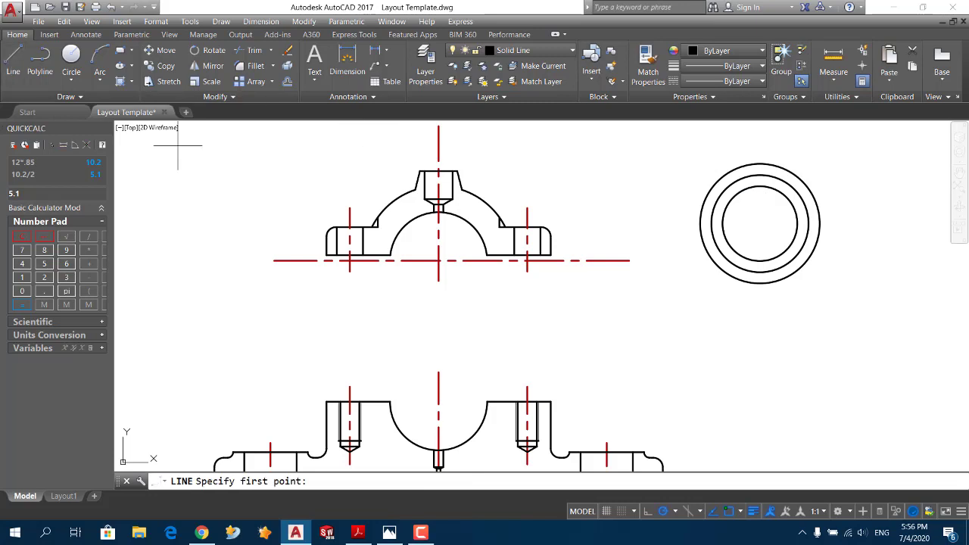
{"action": "left_click", "coordinate": [680, 223]}
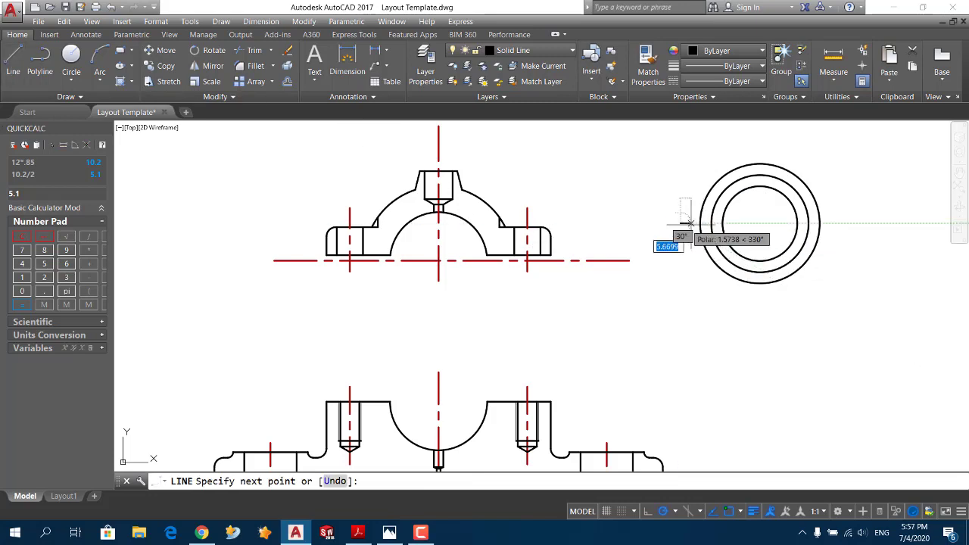
{"action": "left_click", "coordinate": [840, 223]}
{"action": "key", "text": "Escape"}
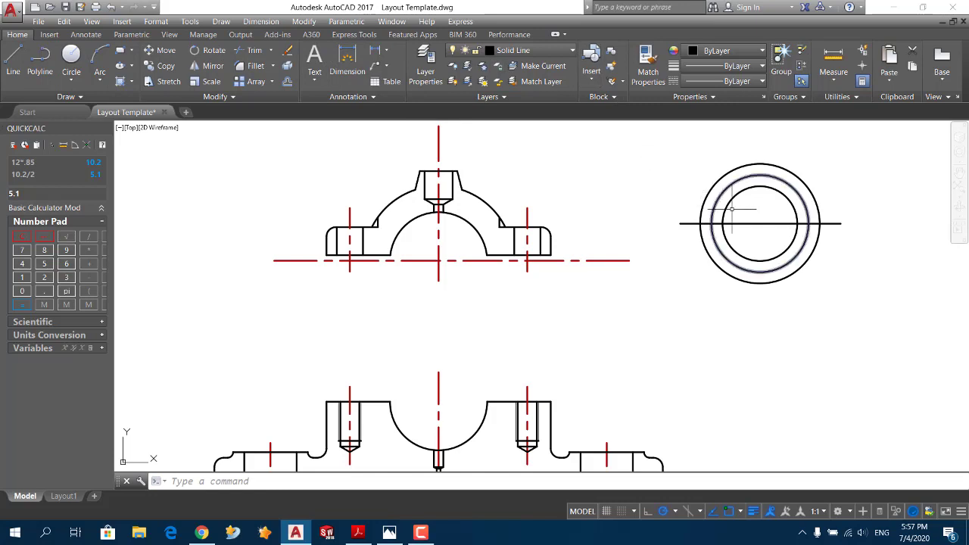
{"action": "left_click", "coordinate": [685, 223]}
{"action": "left_click", "coordinate": [530, 50]}
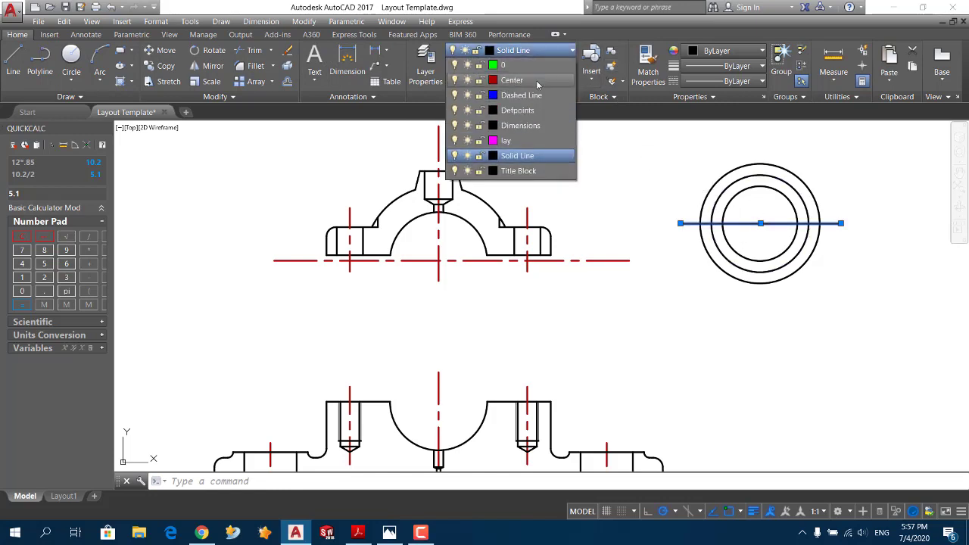
{"action": "left_click", "coordinate": [531, 81]}
{"action": "key", "text": "Escape"}
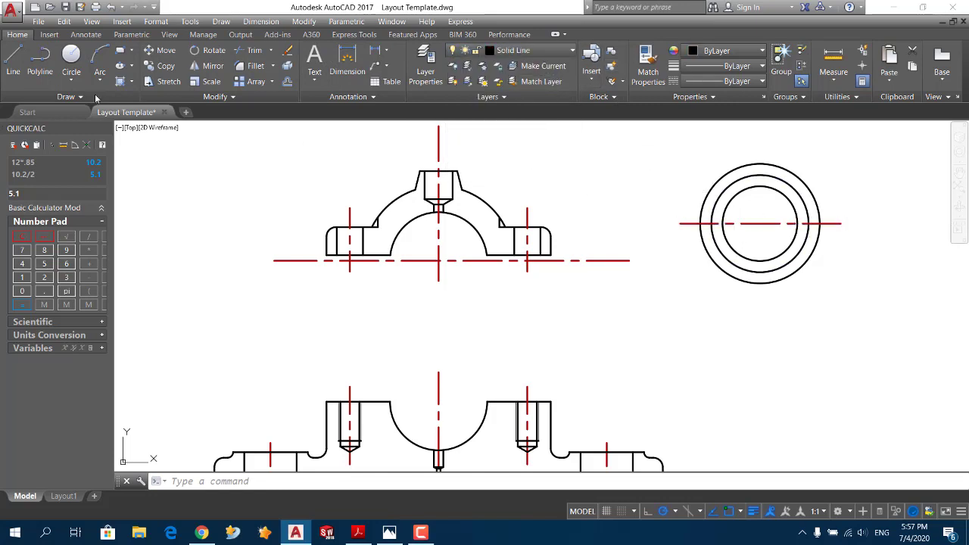
Draw a vertical line through the circles' centre and move it to the Center layer.
{"action": "left_click", "coordinate": [13, 60]}
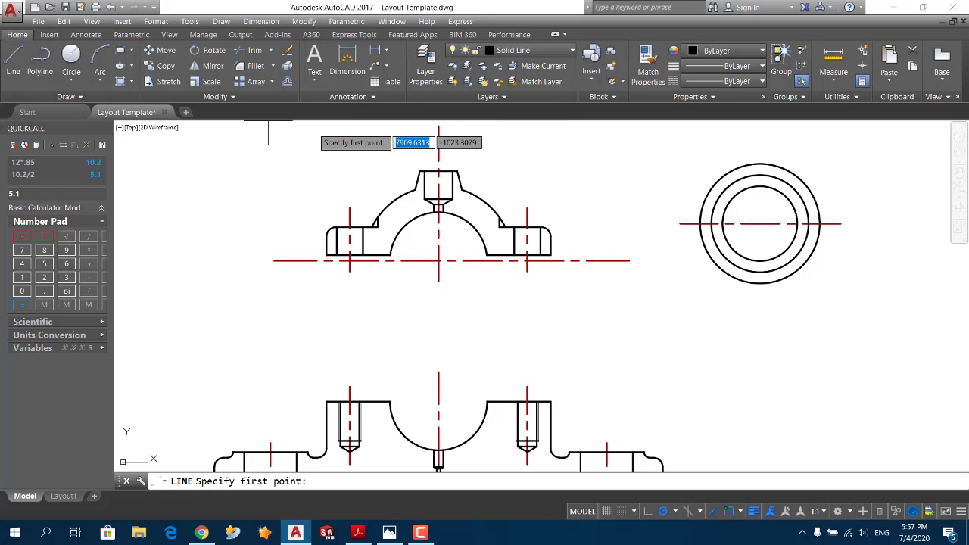
{"action": "left_click", "coordinate": [760, 144]}
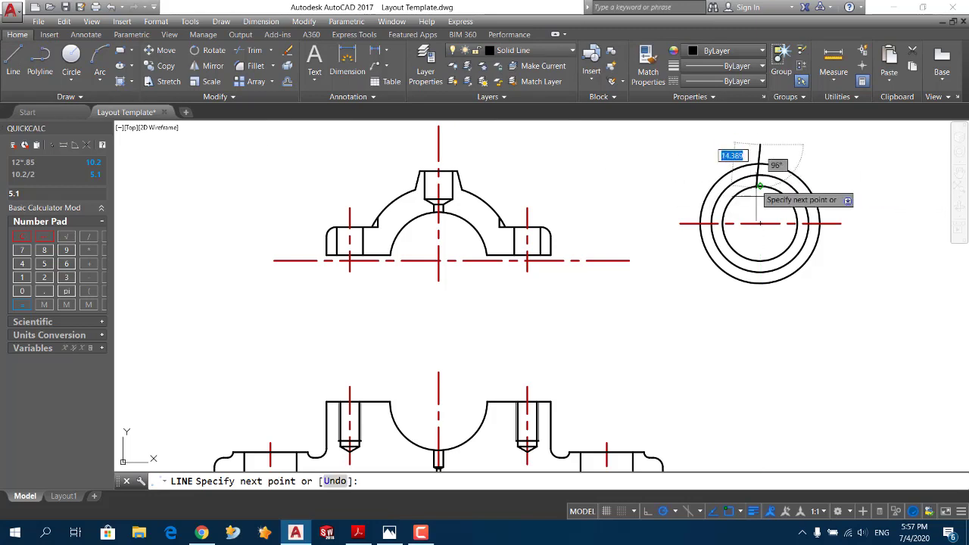
{"action": "left_click", "coordinate": [760, 298]}
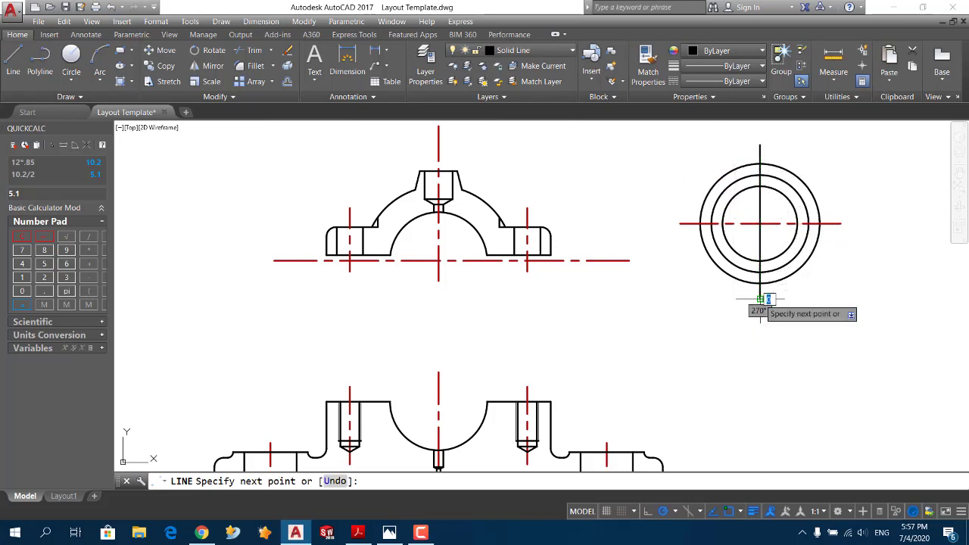
{"action": "key", "text": "Return"}
{"action": "left_click", "coordinate": [761, 299]}
{"action": "left_click", "coordinate": [759, 290]}
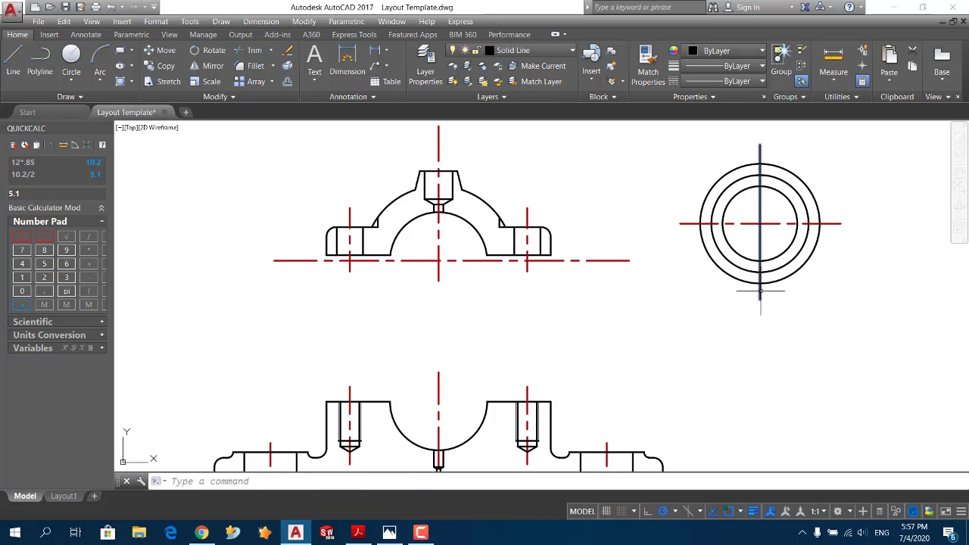
{"action": "left_click", "coordinate": [530, 50]}
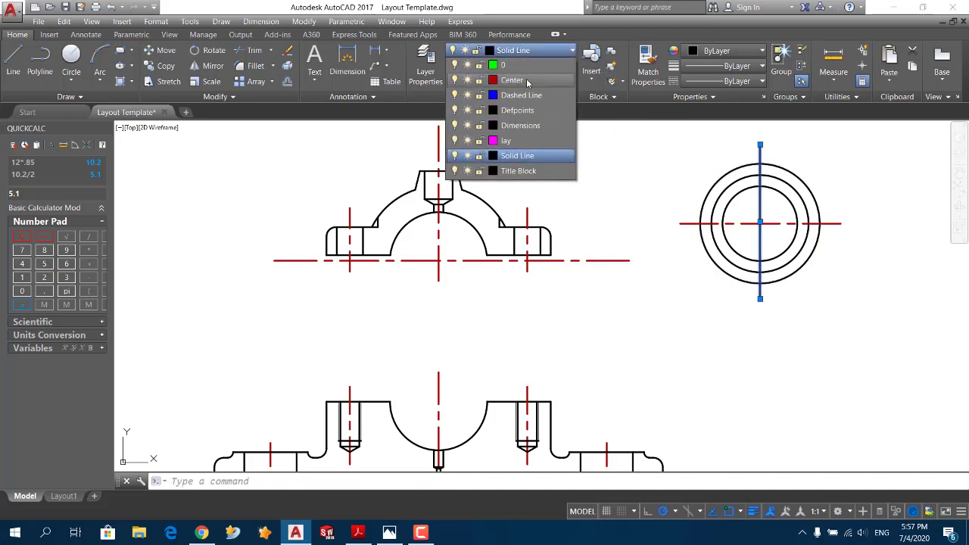
{"action": "left_click", "coordinate": [528, 80]}
Compare the ring view against the reference drawing image.
{"action": "key", "text": "alt+Tab"}
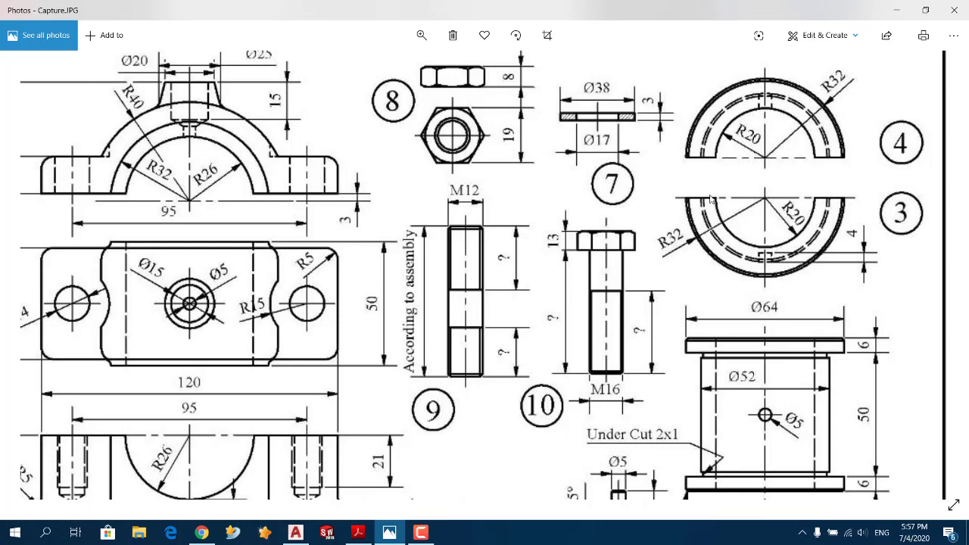
{"action": "key", "text": "alt+Tab"}
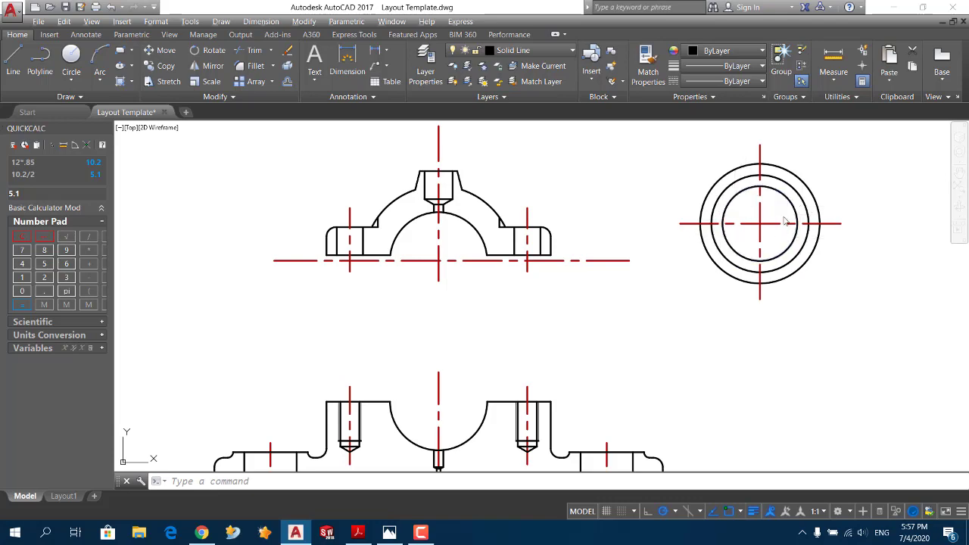
{"action": "key", "text": "alt+Tab"}
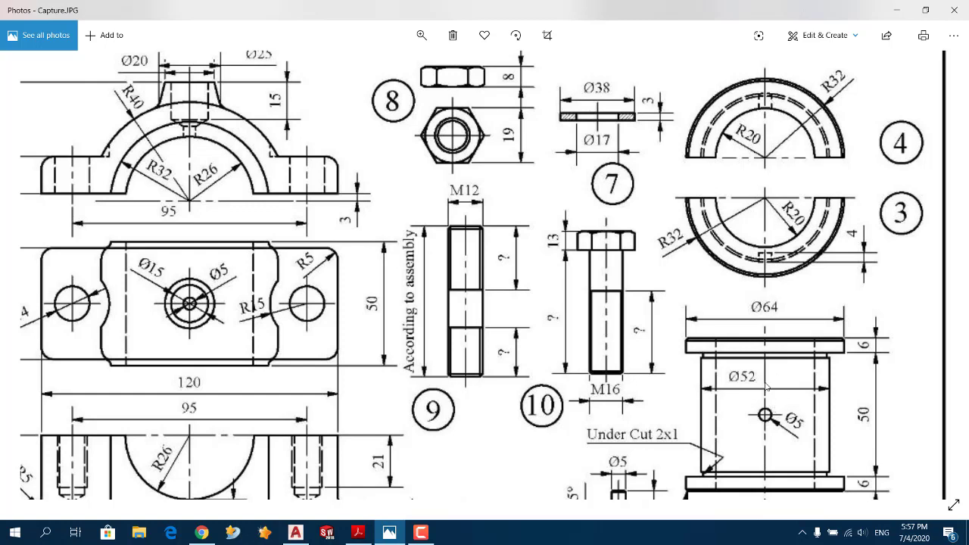
{"action": "key", "text": "alt+Tab"}
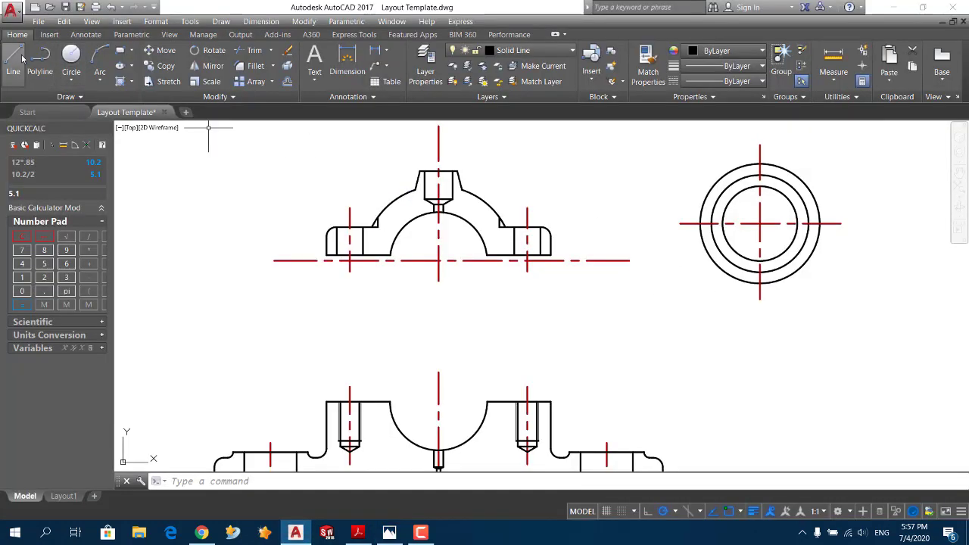
Draw a short vertical line from 2.5 right of the middle circle's top to the inner circle.
{"action": "left_click", "coordinate": [13, 60]}
{"action": "scroll", "coordinate": [760, 174], "scroll_direction": "up", "scroll_amount": 6}
{"action": "scroll", "coordinate": [761, 174], "scroll_direction": "up", "scroll_amount": 2}
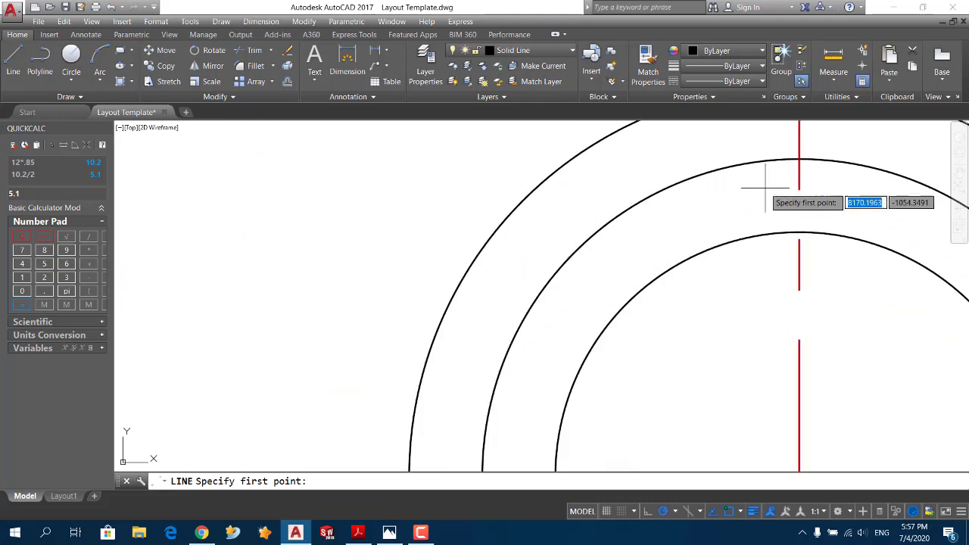
{"action": "middle_click_drag", "start_coordinate": [772, 190], "coordinate": [558, 217]}
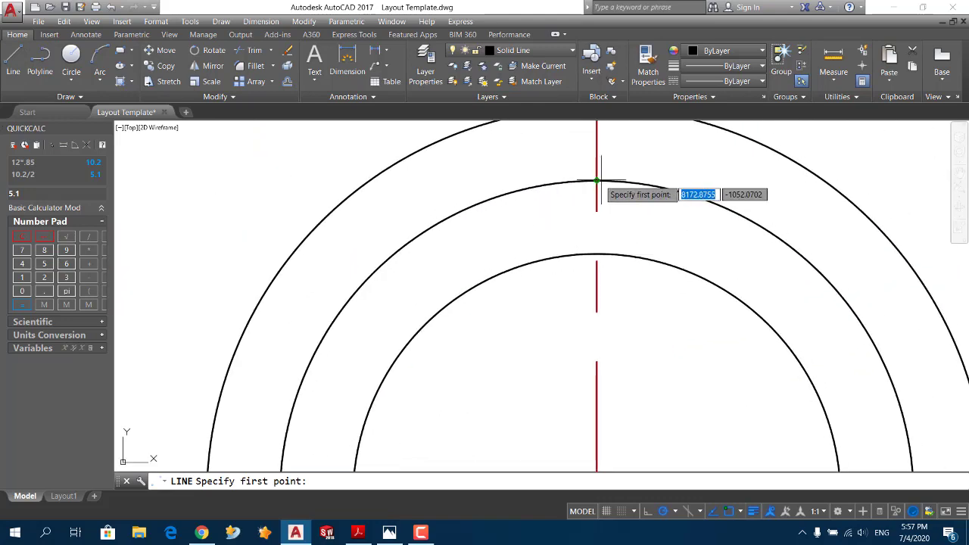
{"action": "type", "text": "2.5"}
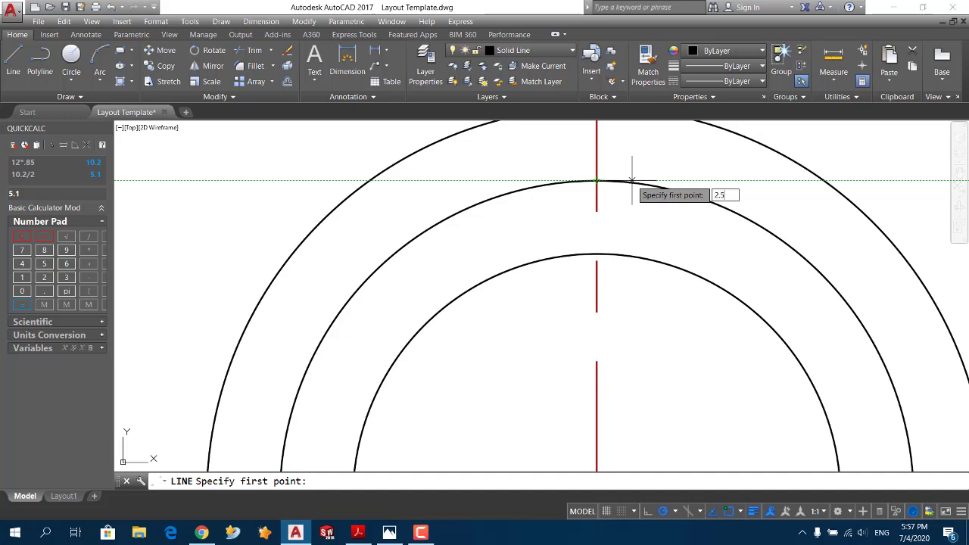
{"action": "key", "text": "Return"}
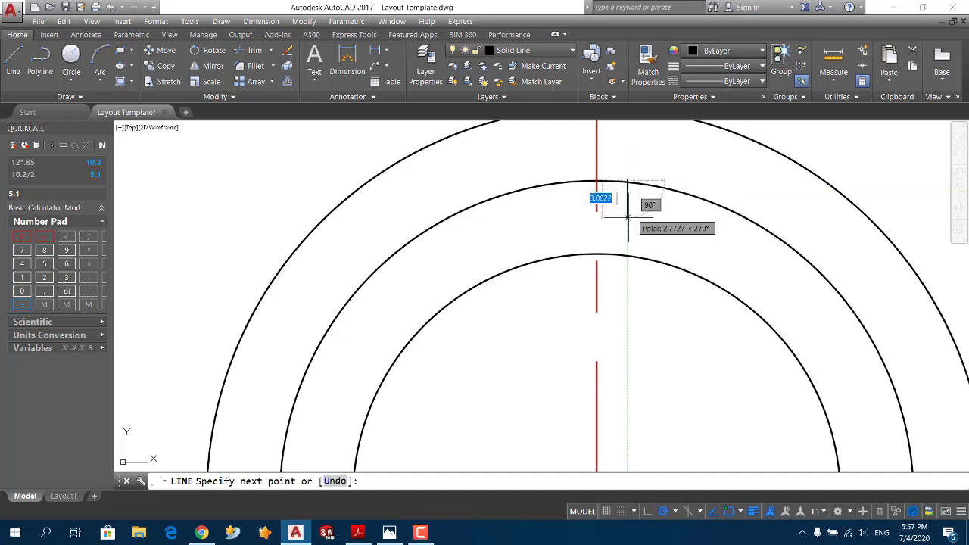
{"action": "left_click", "coordinate": [626, 256]}
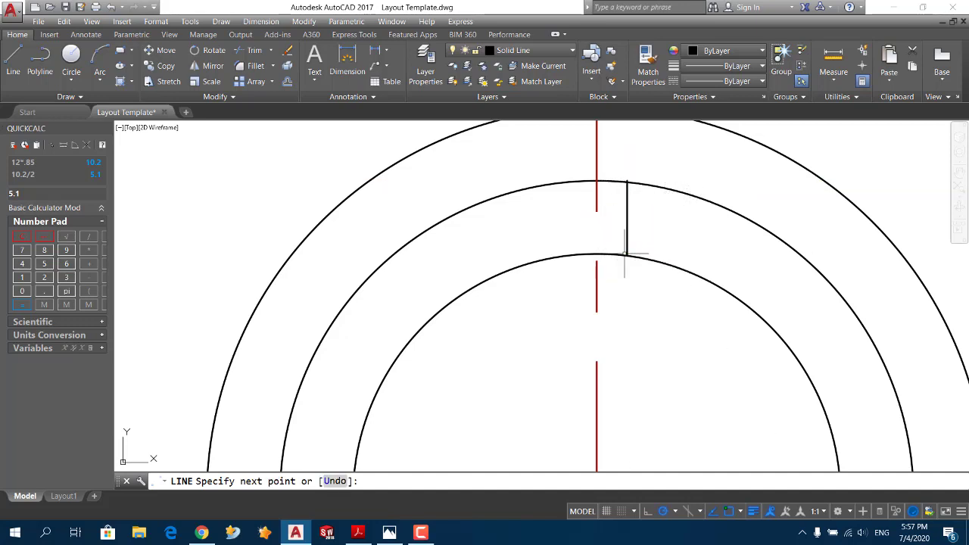
{"action": "key", "text": "Return"}
Start trimming the arcs, then cancel the trim.
{"action": "left_click", "coordinate": [250, 50]}
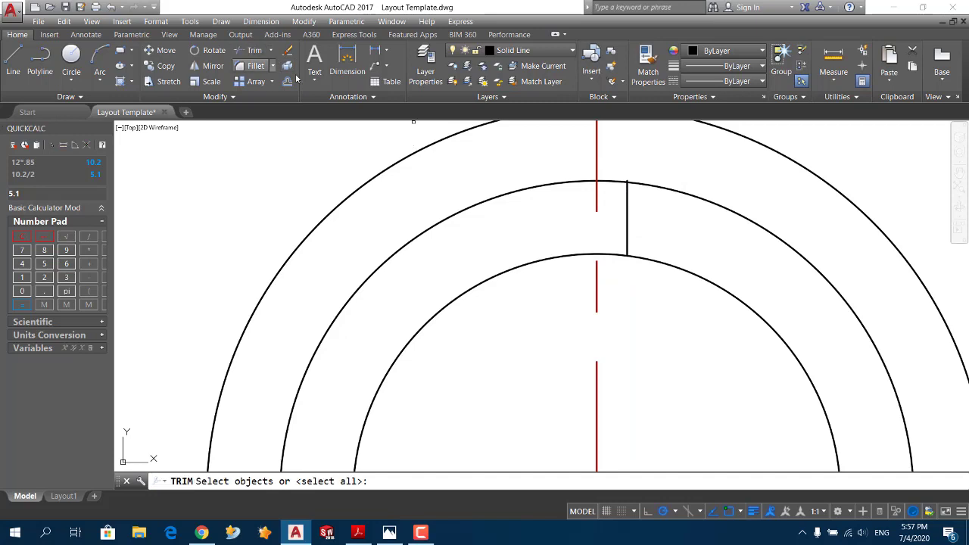
{"action": "key", "text": "Return"}
{"action": "scroll", "coordinate": [619, 173], "scroll_direction": "up", "scroll_amount": 8}
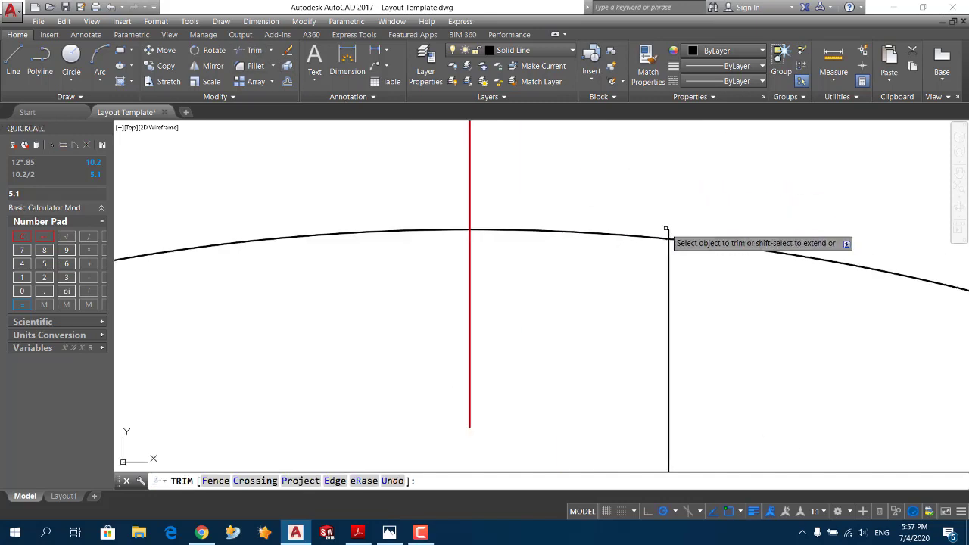
{"action": "key", "text": "Escape"}
{"action": "scroll", "coordinate": [669, 233], "scroll_direction": "down", "scroll_amount": 3}
{"action": "scroll", "coordinate": [602, 255], "scroll_direction": "down", "scroll_amount": 3}
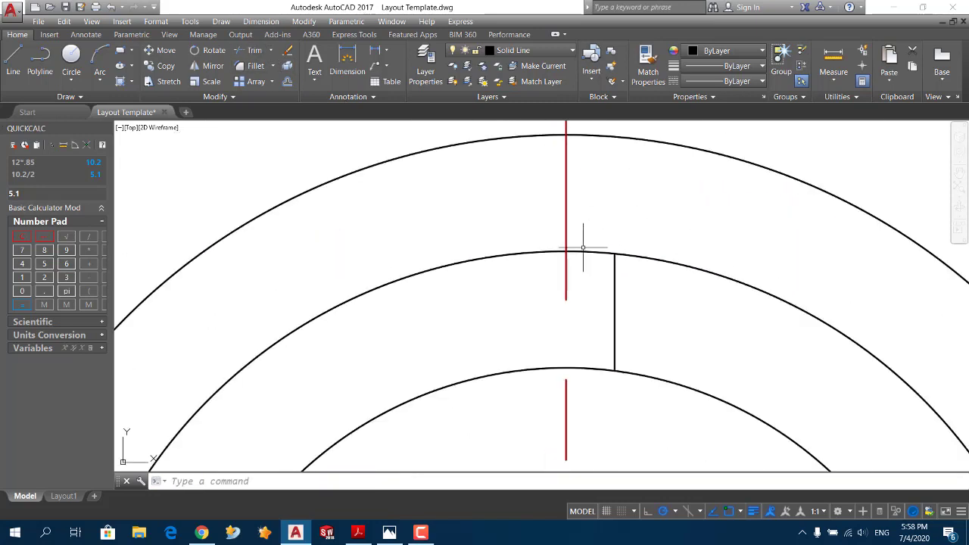
Mirror the short line about the vertical centre line, keeping the original, then view the reference.
{"action": "left_click", "coordinate": [210, 69]}
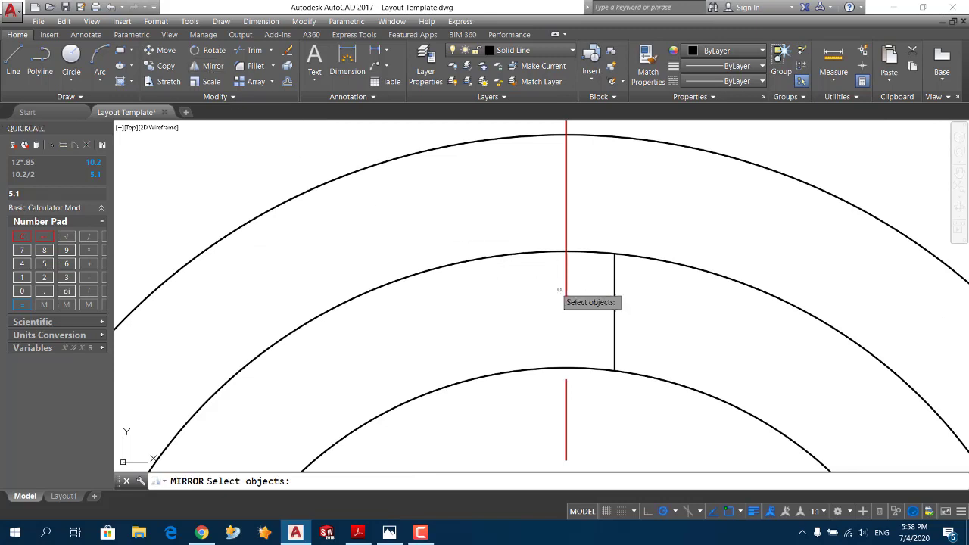
{"action": "left_click", "coordinate": [606, 289]}
{"action": "key", "text": "Return"}
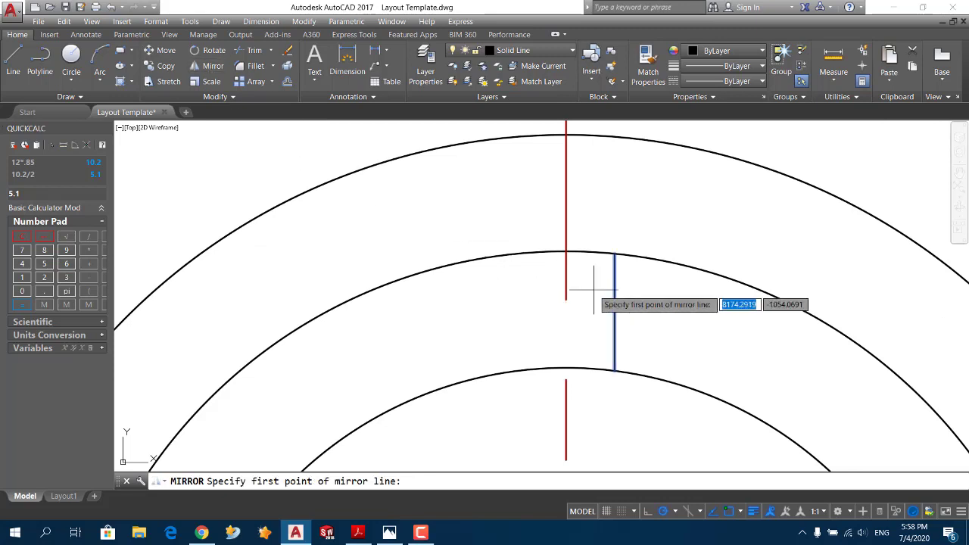
{"action": "left_click", "coordinate": [566, 250]}
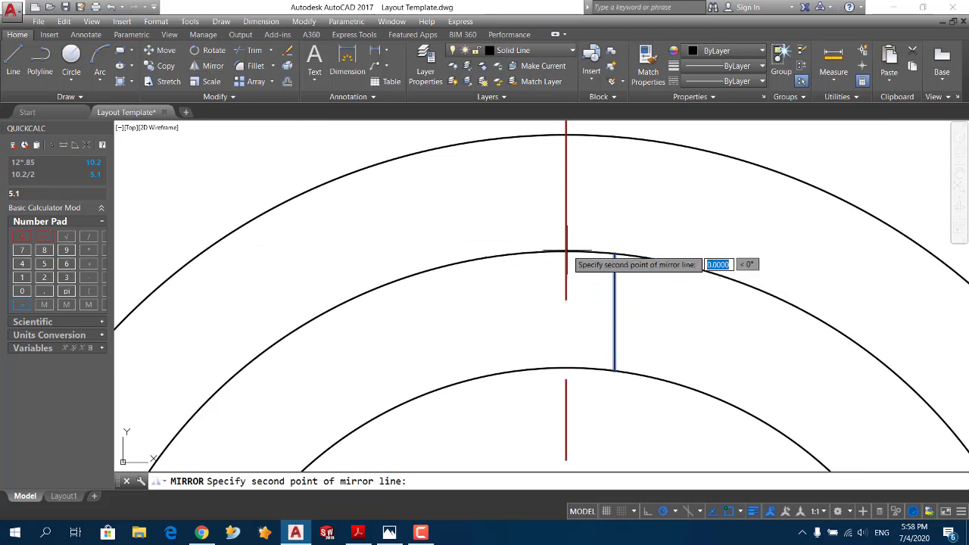
{"action": "left_click", "coordinate": [565, 369]}
{"action": "key", "text": "Return"}
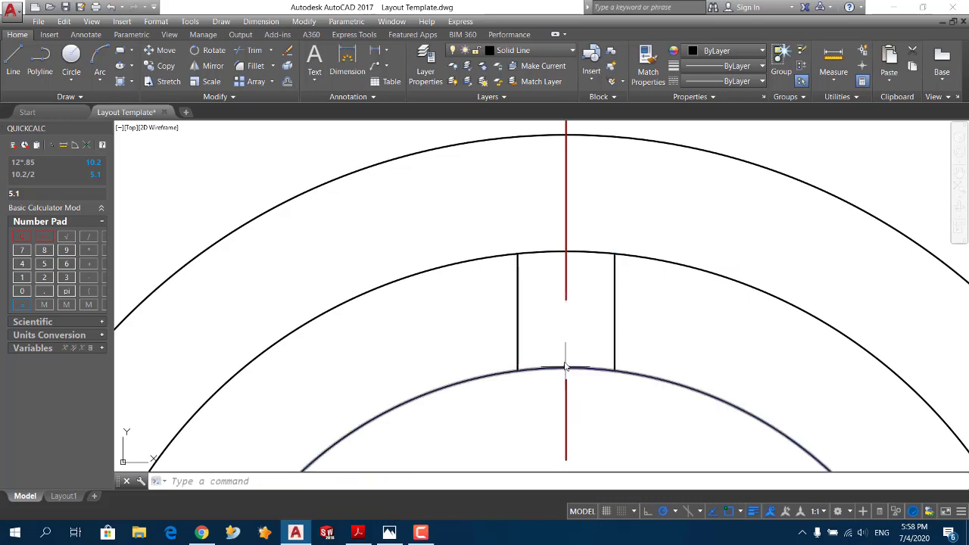
{"action": "scroll", "coordinate": [565, 368], "scroll_direction": "down", "scroll_amount": 3}
{"action": "scroll", "coordinate": [559, 333], "scroll_direction": "down", "scroll_amount": 3}
{"action": "middle_click_drag", "start_coordinate": [558, 324], "coordinate": [559, 223]}
{"action": "scroll", "coordinate": [559, 223], "scroll_direction": "down", "scroll_amount": 2}
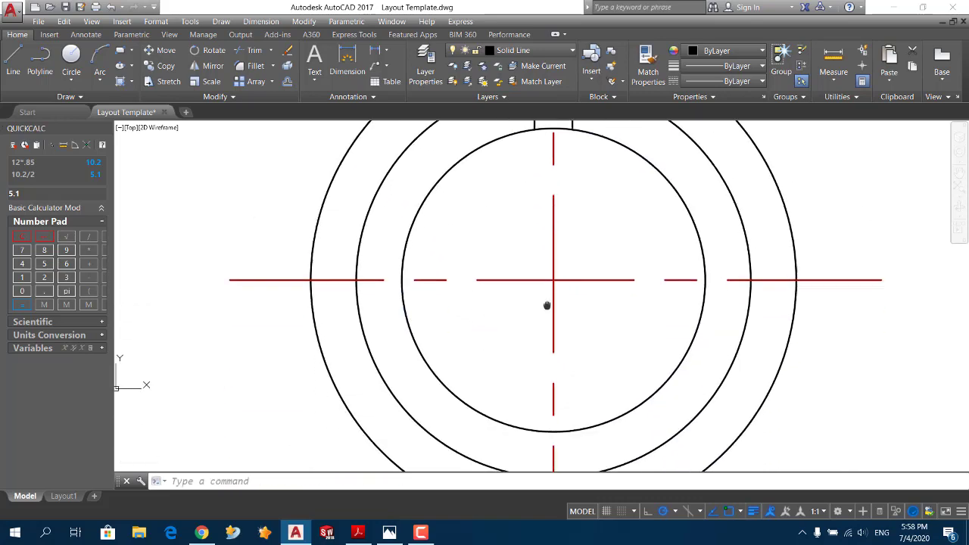
{"action": "key", "text": "alt+Tab"}
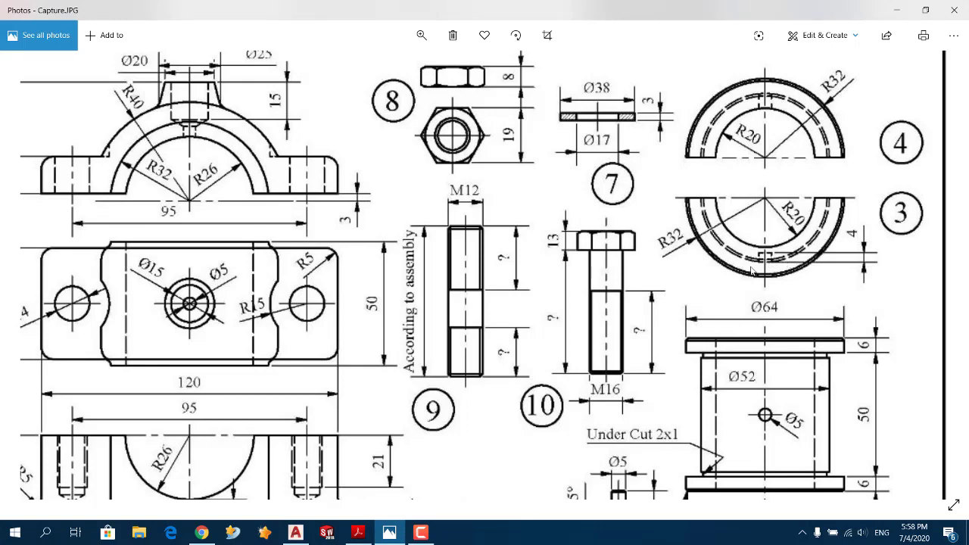
Draw the notch outline: 2.5 off-centre, 4 up, 2.55 left, then down to the arc.
{"action": "key", "text": "alt+Tab"}
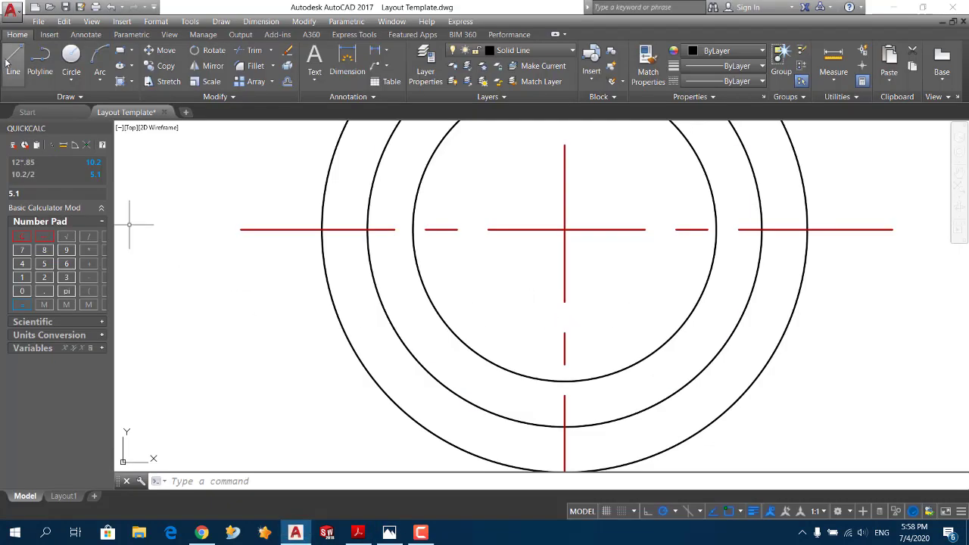
{"action": "left_click", "coordinate": [13, 60]}
{"action": "middle_click_drag", "start_coordinate": [530, 420], "coordinate": [485, 356]}
{"action": "scroll", "coordinate": [560, 384], "scroll_direction": "up", "scroll_amount": 4}
{"action": "type", "text": "2.5"}
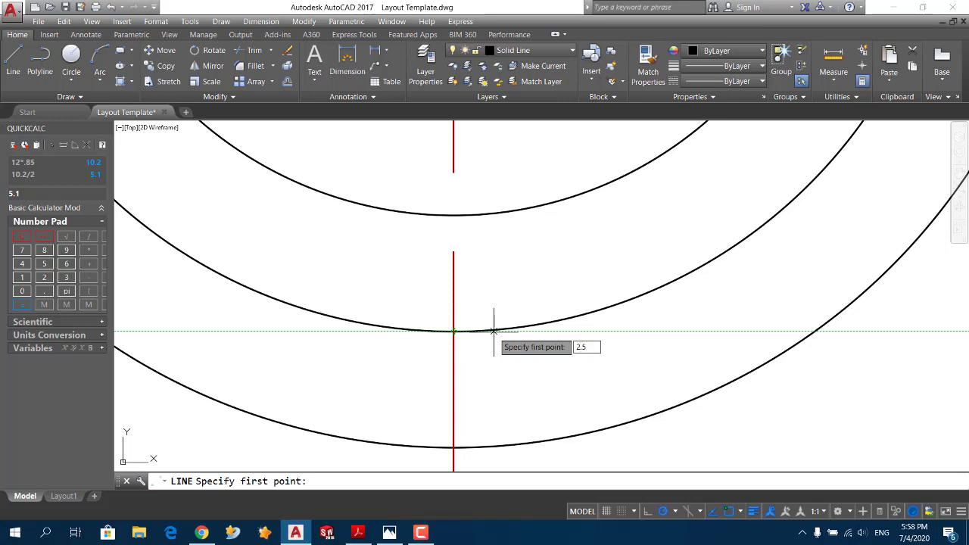
{"action": "key", "text": "Return"}
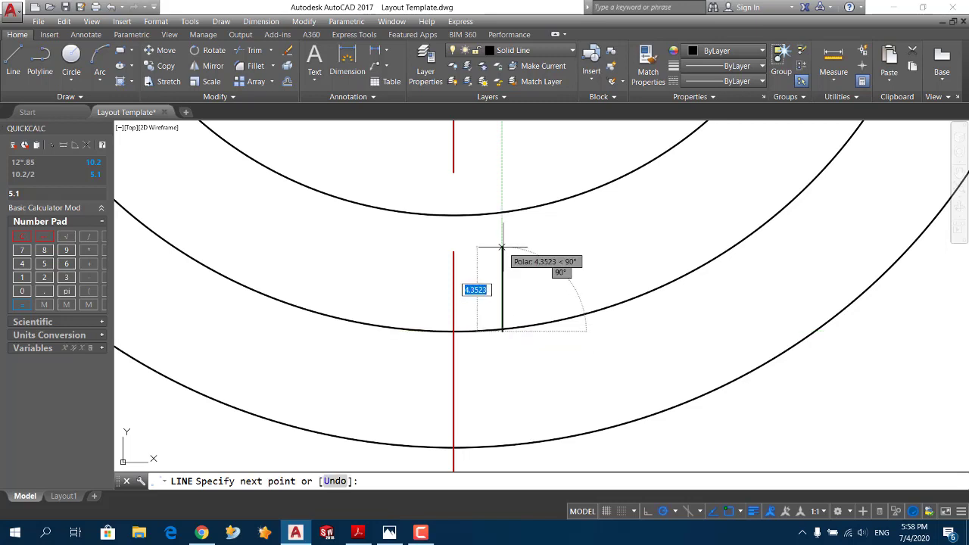
{"action": "type", "text": "4"}
{"action": "key", "text": "Return"}
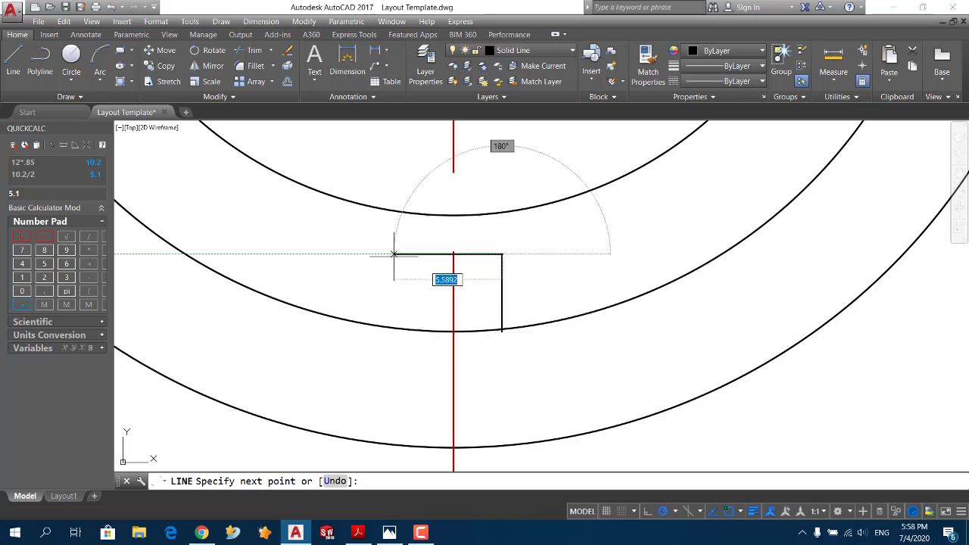
{"action": "type", "text": "2.55"}
{"action": "key", "text": "Return"}
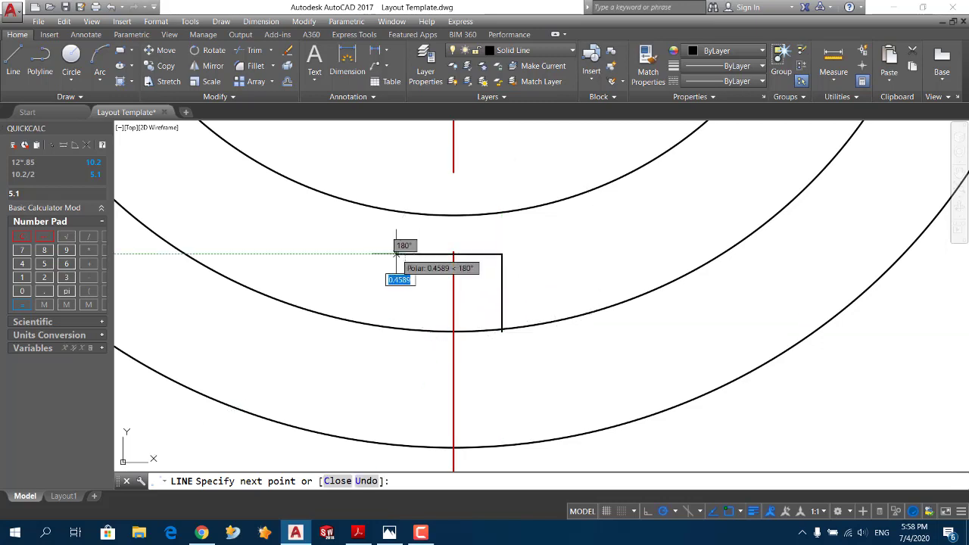
{"action": "left_click", "coordinate": [405, 328]}
{"action": "key", "text": "Return"}
Trim the arc inside the notch and bring up the reference sheet.
{"action": "left_click", "coordinate": [253, 50]}
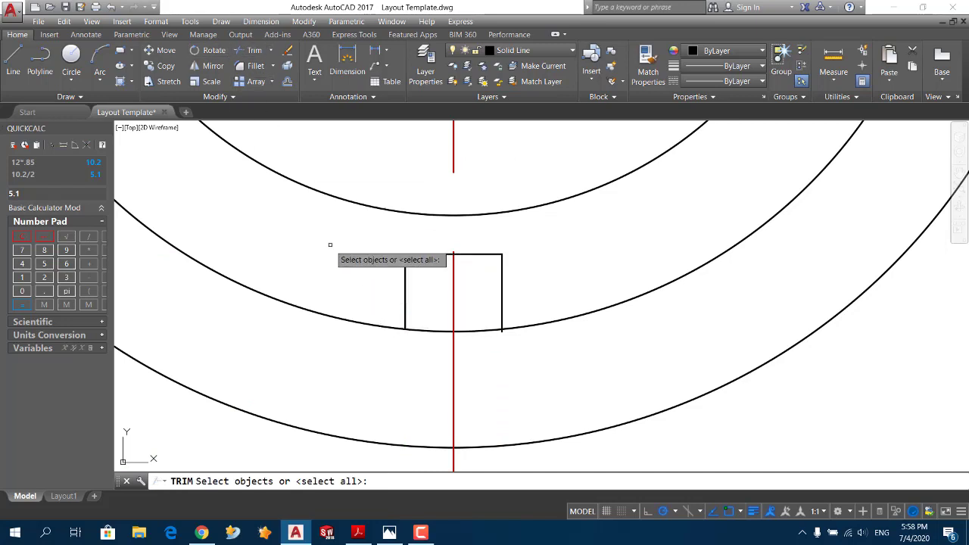
{"action": "key", "text": "Return"}
{"action": "scroll", "coordinate": [505, 334], "scroll_direction": "up", "scroll_amount": 4}
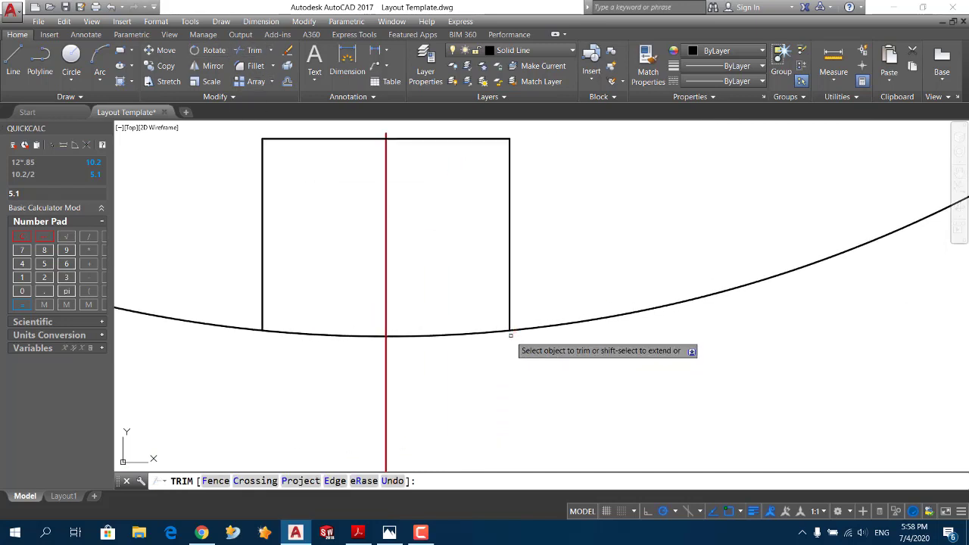
{"action": "key", "text": "Escape"}
{"action": "scroll", "coordinate": [443, 327], "scroll_direction": "down", "scroll_amount": 4}
{"action": "scroll", "coordinate": [442, 327], "scroll_direction": "down", "scroll_amount": 5}
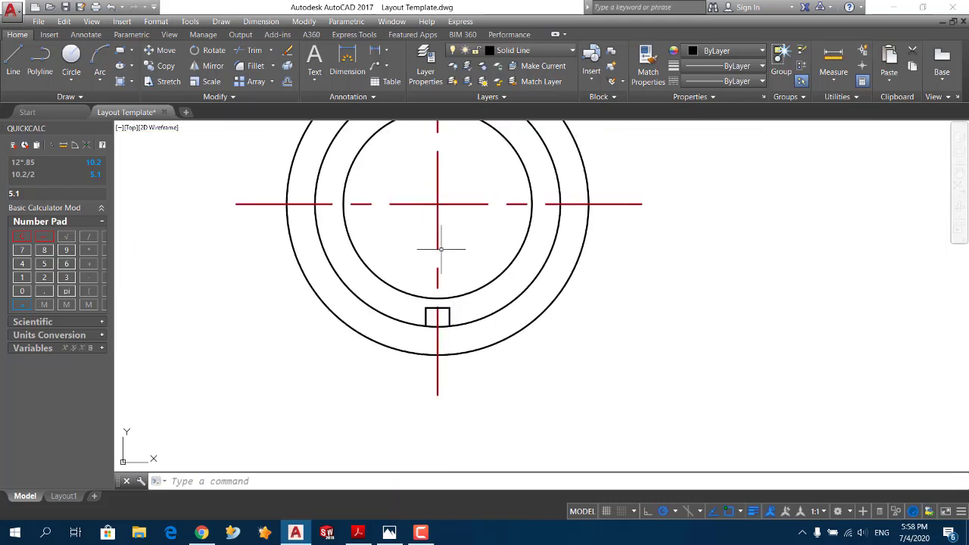
{"action": "middle_click_drag", "start_coordinate": [440, 248], "coordinate": [460, 252]}
{"action": "scroll", "coordinate": [460, 253], "scroll_direction": "down", "scroll_amount": 3}
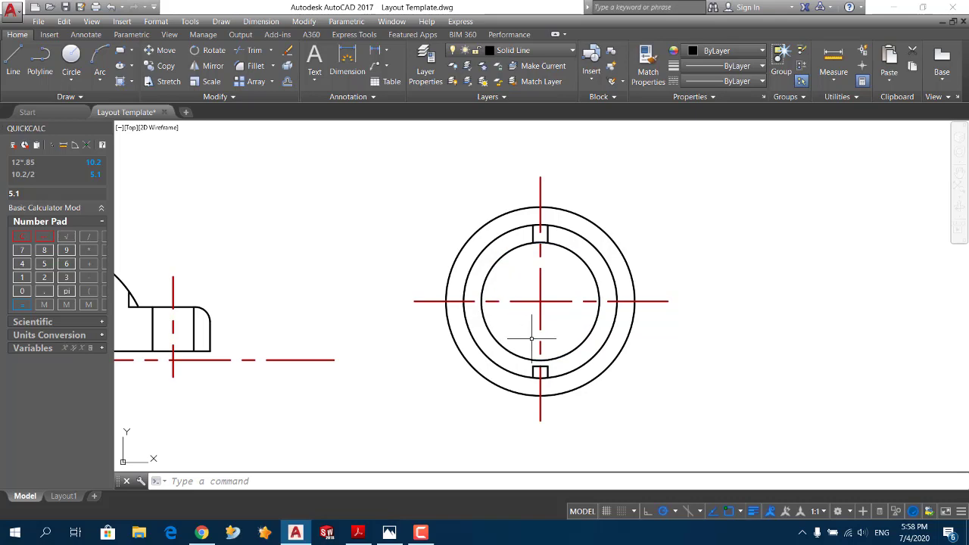
{"action": "key", "text": "alt+Tab"}
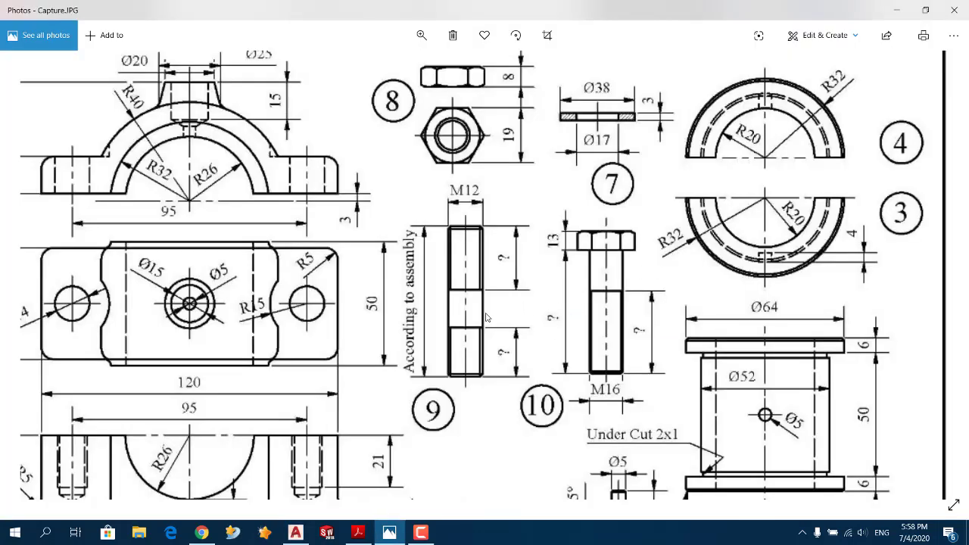
Zoom the Capture.JPG reference onto pin 5, then return to AutoCAD with the whole drawing in view.
{"action": "scroll", "coordinate": [487, 318], "scroll_direction": "down", "scroll_amount": 3, "text": "ctrl"}
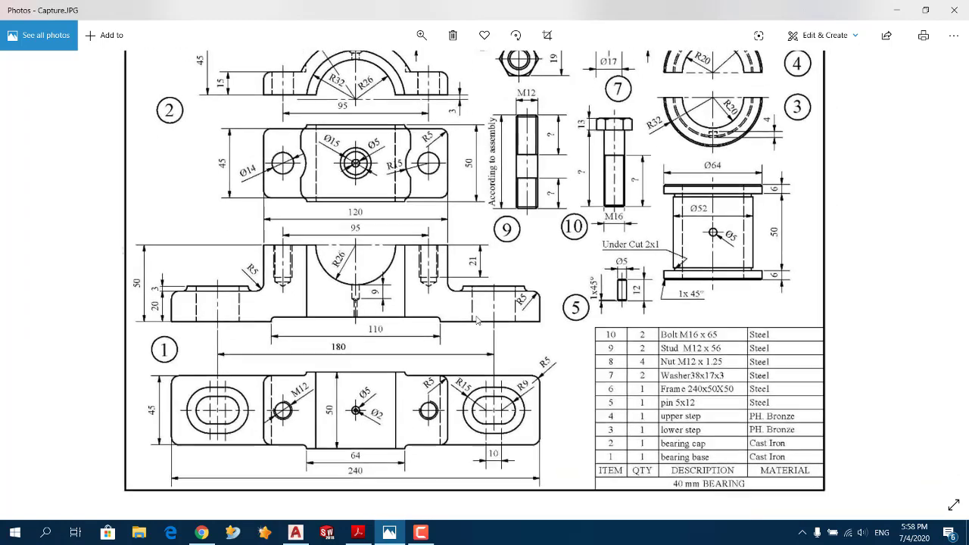
{"action": "scroll", "coordinate": [595, 431], "scroll_direction": "down", "scroll_amount": 1, "text": "ctrl"}
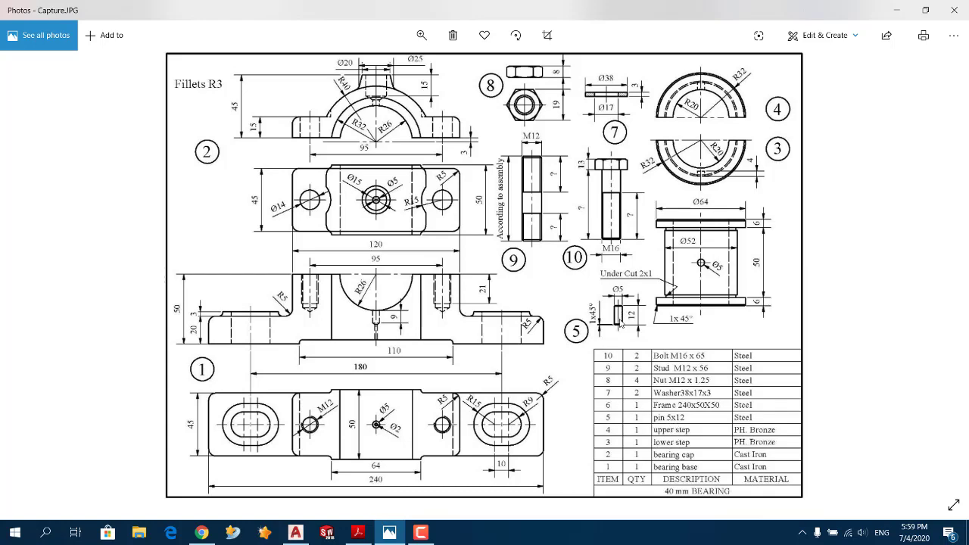
{"action": "scroll", "coordinate": [620, 323], "scroll_direction": "up", "scroll_amount": 2, "text": "ctrl"}
{"action": "scroll", "coordinate": [651, 318], "scroll_direction": "up", "scroll_amount": 1, "text": "ctrl"}
{"action": "scroll", "coordinate": [681, 314], "scroll_direction": "up", "scroll_amount": 1, "text": "ctrl"}
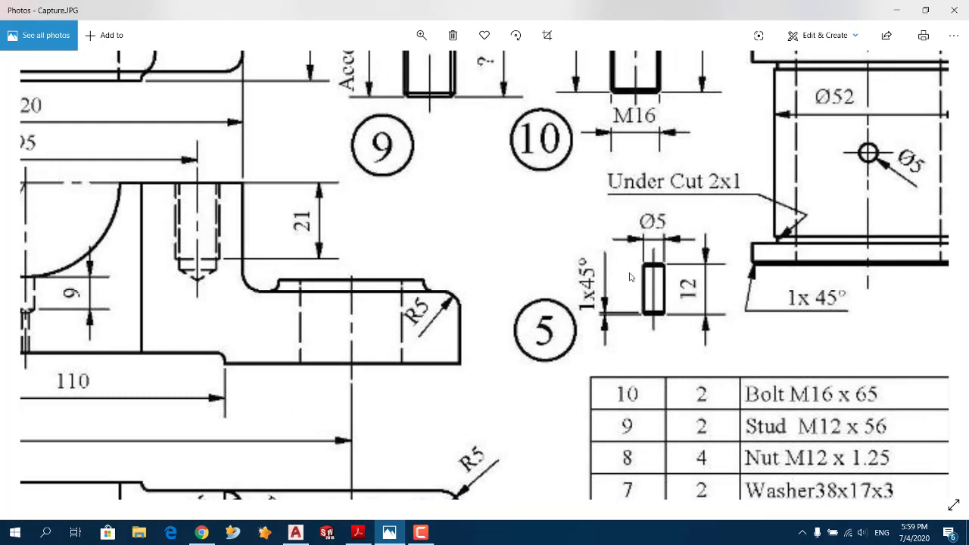
{"action": "key", "text": "alt+Tab"}
{"action": "scroll", "coordinate": [428, 303], "scroll_direction": "down", "scroll_amount": 2}
{"action": "middle_click_drag", "start_coordinate": [429, 312], "coordinate": [535, 212]}
Draw an upright 5-wide rectangle right of the views for the pin, then check the reference.
{"action": "left_click", "coordinate": [120, 50]}
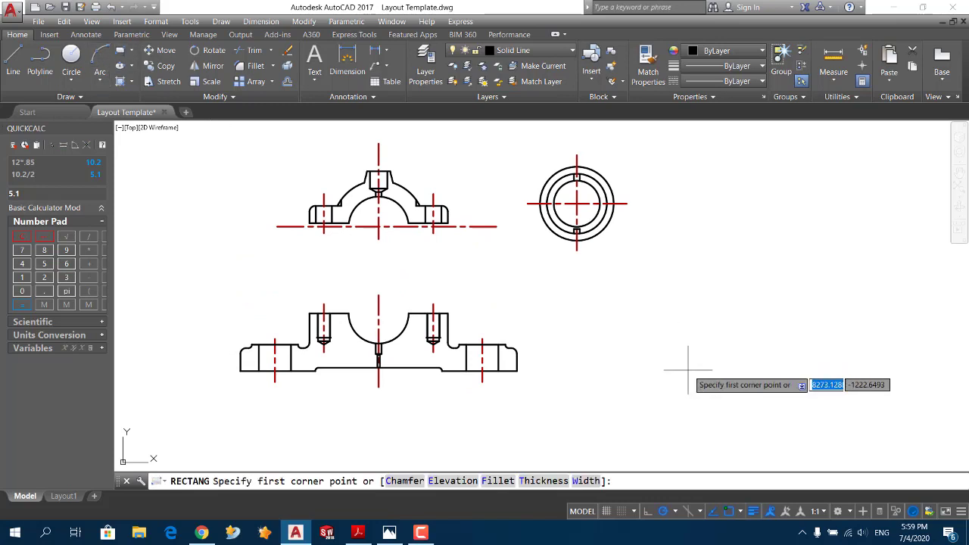
{"action": "left_click", "coordinate": [598, 360]}
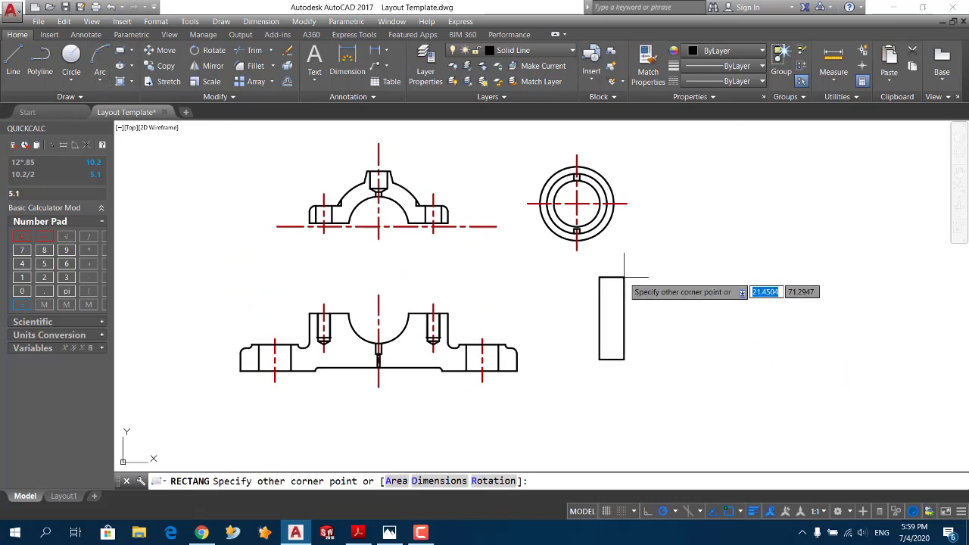
{"action": "type", "text": "5"}
{"action": "key", "text": "Tab"}
{"action": "type", "text": "0"}
{"action": "key", "text": "Return"}
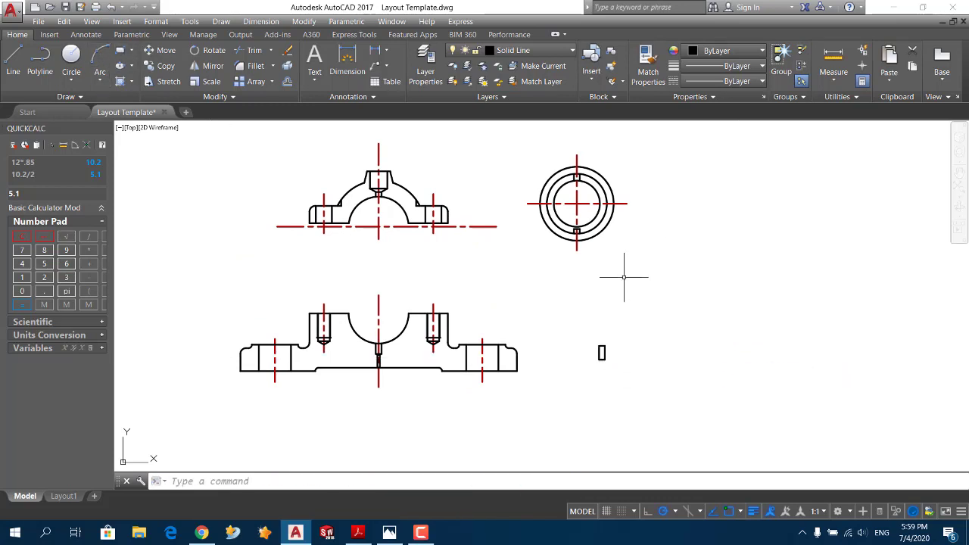
{"action": "scroll", "coordinate": [609, 353], "scroll_direction": "up", "scroll_amount": 5}
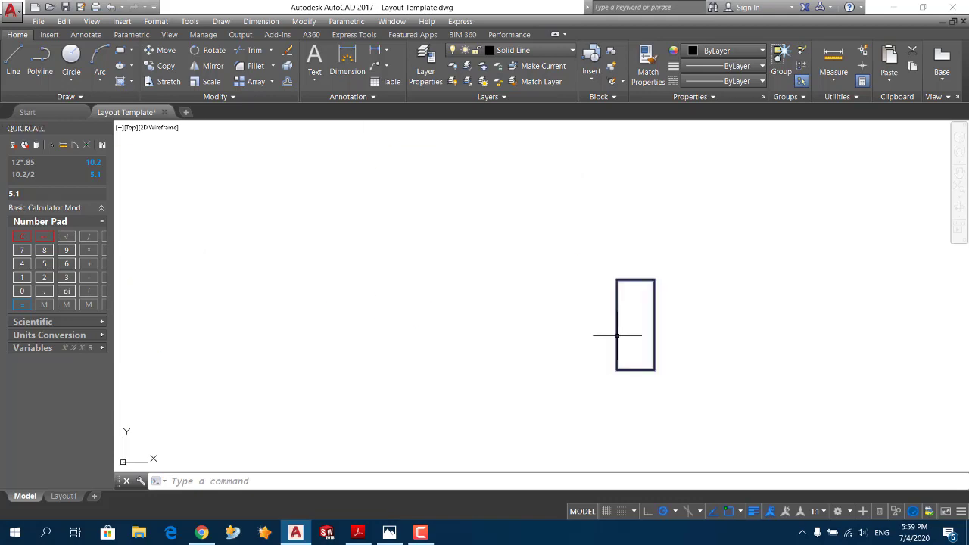
{"action": "key", "text": "alt+Tab"}
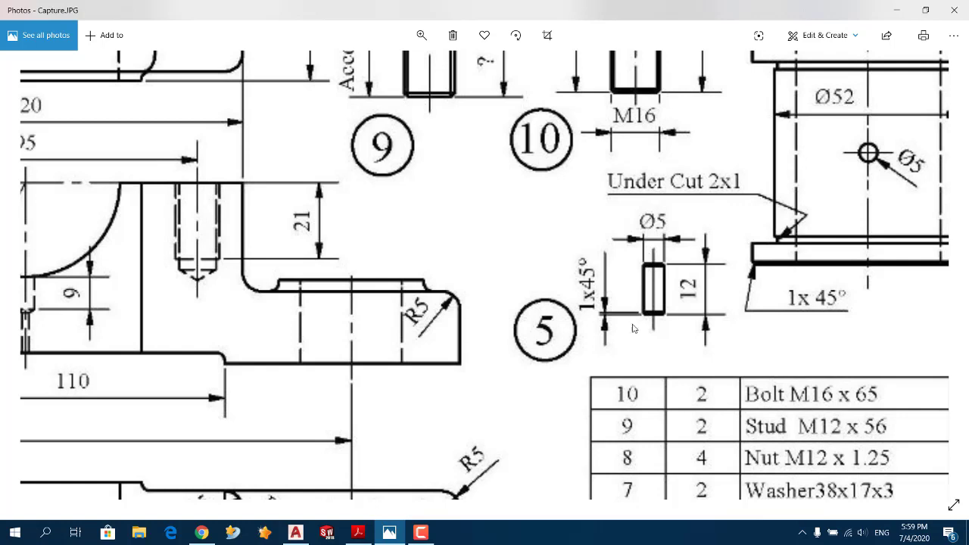
{"action": "key", "text": "alt+Tab"}
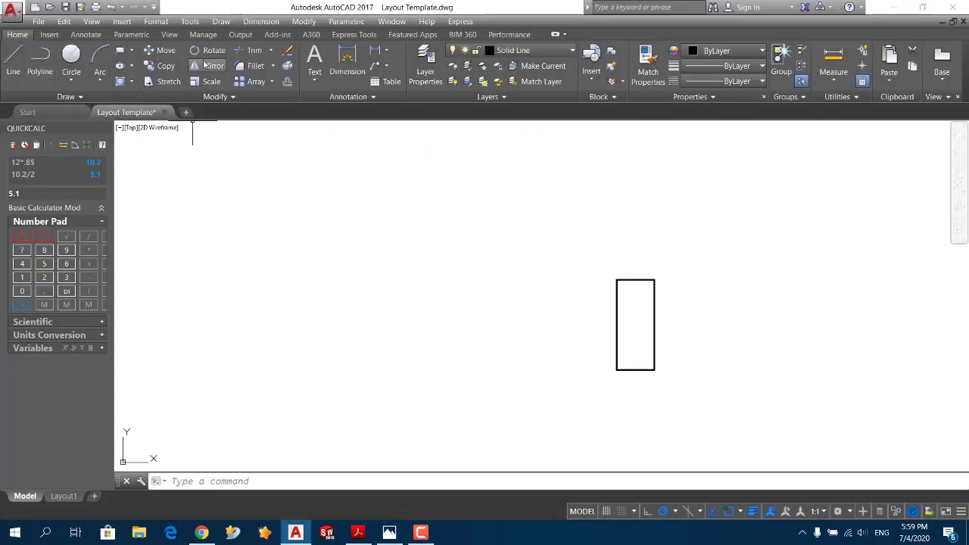
Start Chamfer with both distances set to 1 and Trim mode on.
{"action": "left_click", "coordinate": [271, 69]}
{"action": "left_click", "coordinate": [271, 112]}
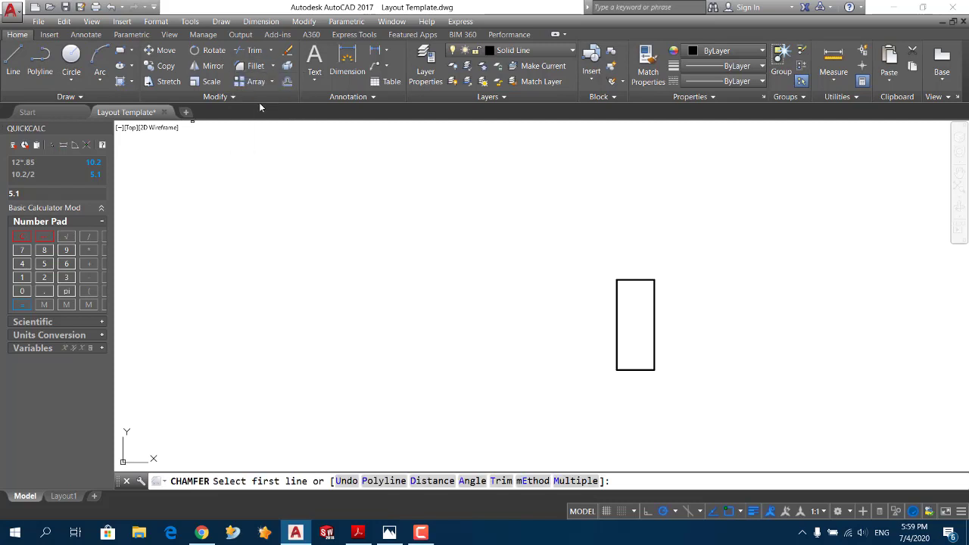
{"action": "left_click", "coordinate": [422, 482]}
{"action": "type", "text": "1"}
{"action": "key", "text": "Return"}
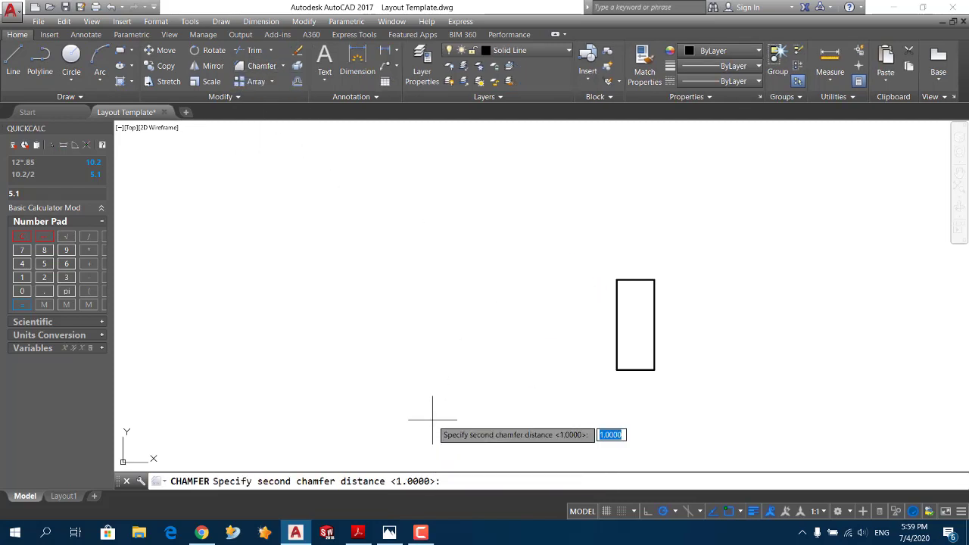
{"action": "type", "text": "1"}
{"action": "key", "text": "Return"}
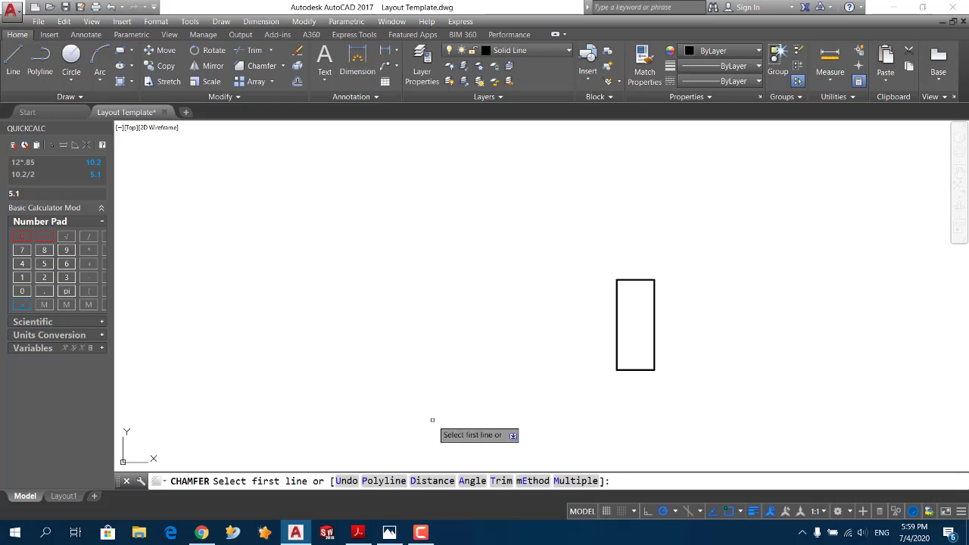
{"action": "left_click", "coordinate": [499, 482]}
{"action": "left_click", "coordinate": [522, 501]}
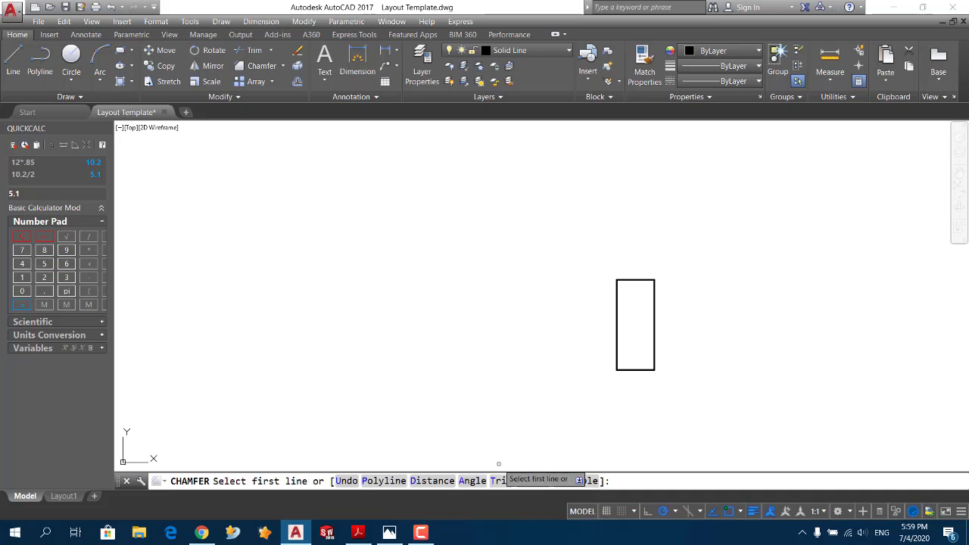
Chamfer the pin's top-left, top-right, bottom-right and bottom-left corners.
{"action": "left_click", "coordinate": [622, 281]}
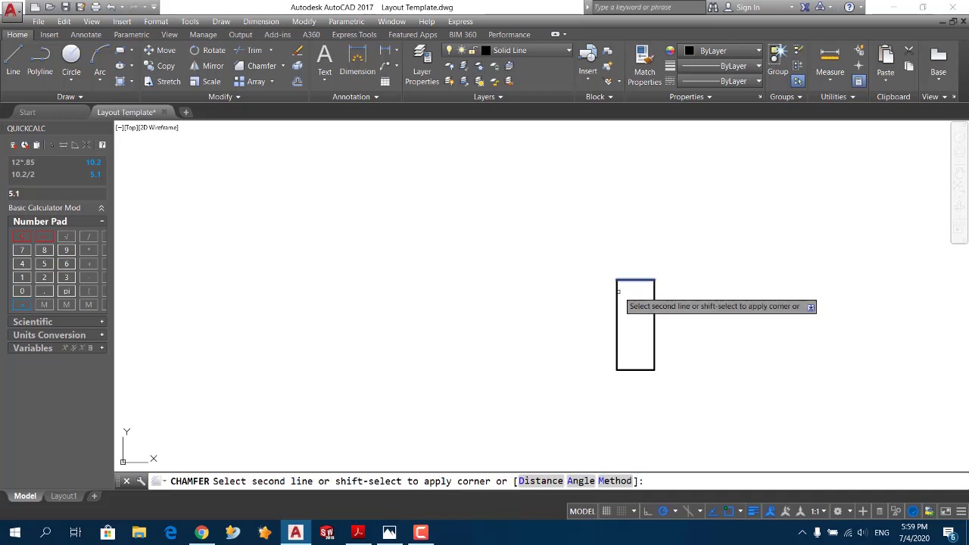
{"action": "left_click", "coordinate": [617, 291]}
{"action": "key", "text": "Return"}
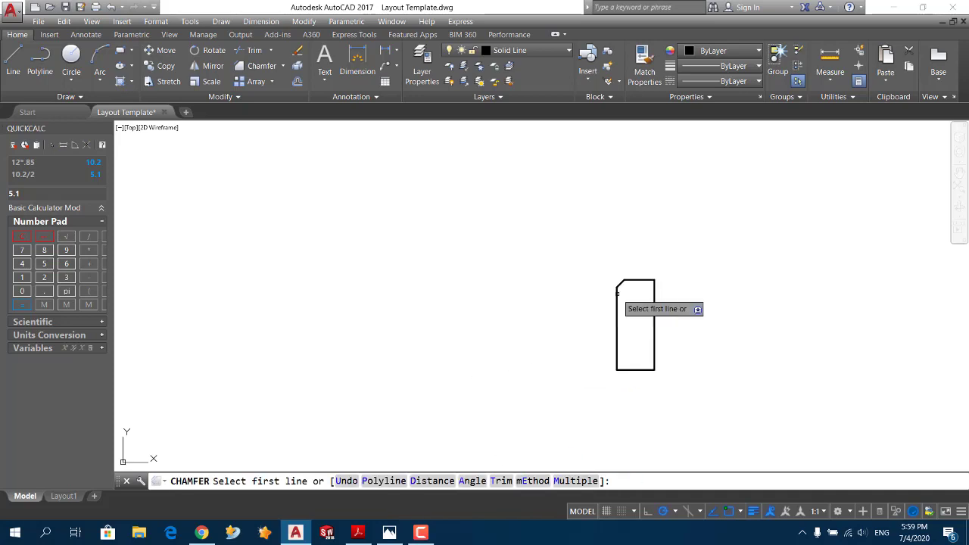
{"action": "left_click", "coordinate": [643, 280]}
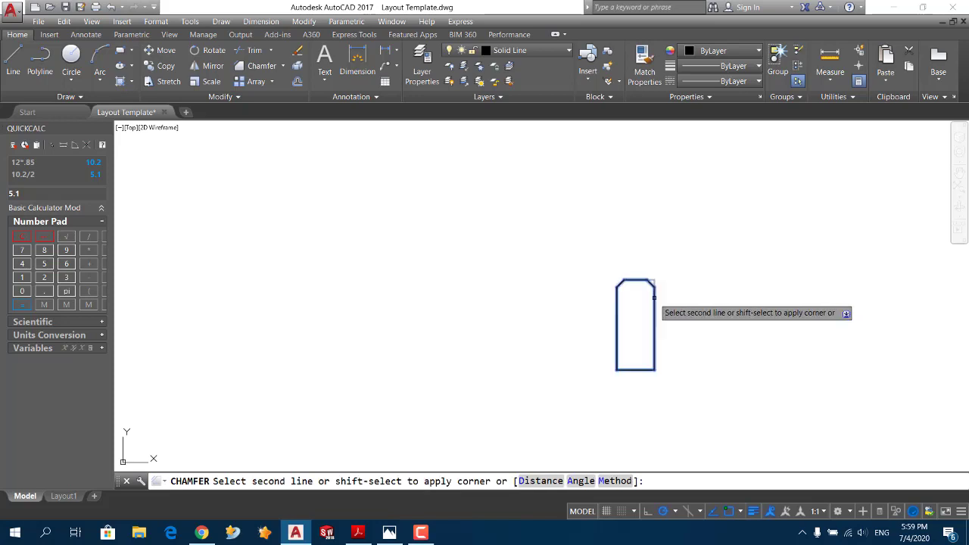
{"action": "left_click", "coordinate": [653, 299]}
{"action": "key", "text": "Return"}
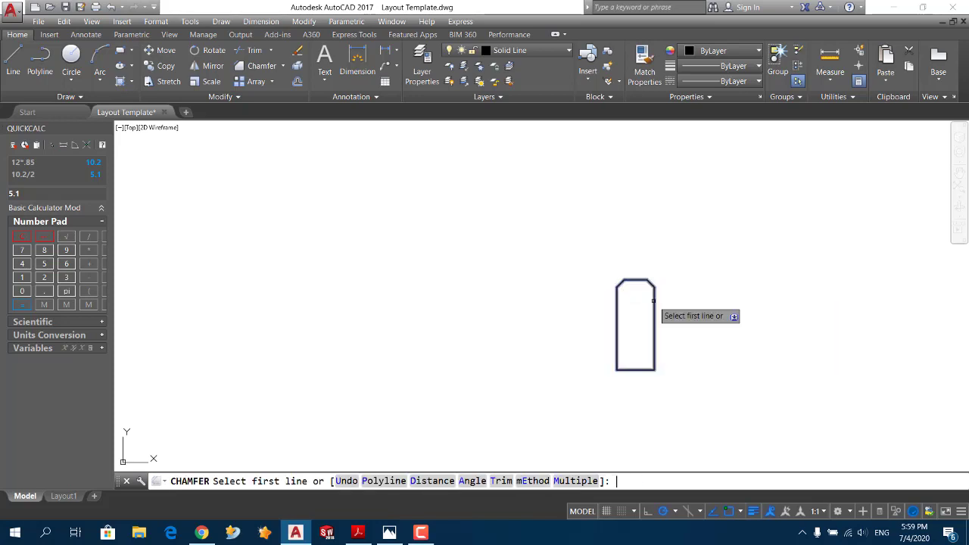
{"action": "left_click", "coordinate": [652, 367]}
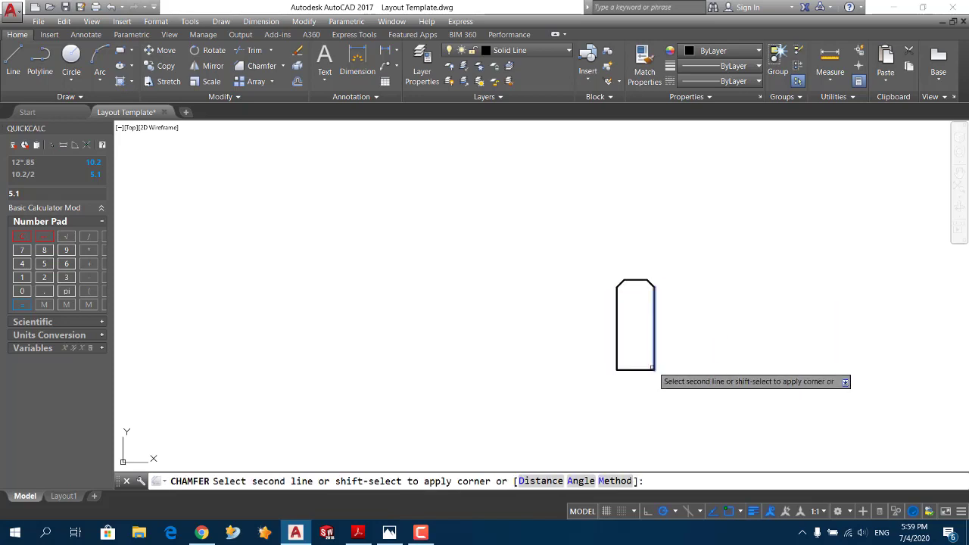
{"action": "left_click", "coordinate": [644, 370]}
{"action": "key", "text": "Return"}
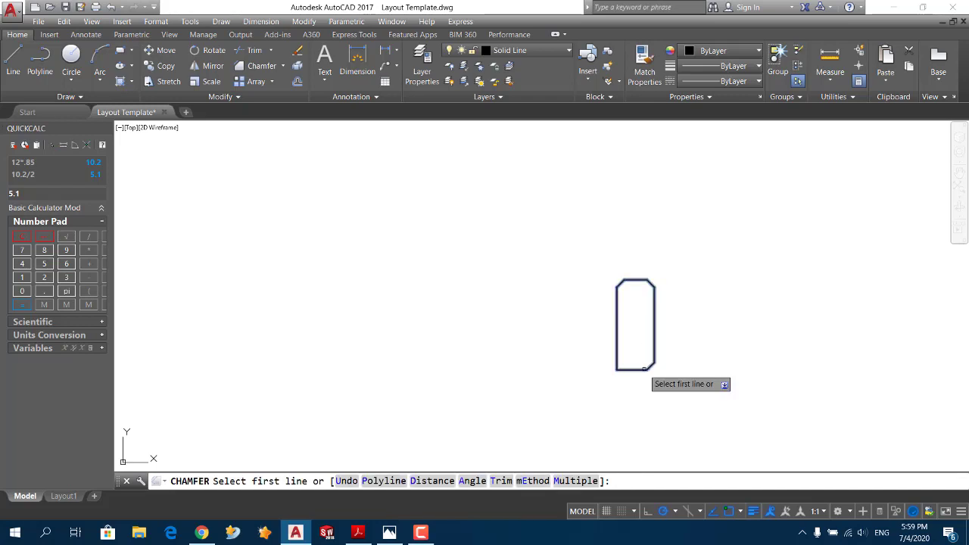
{"action": "left_click", "coordinate": [627, 369]}
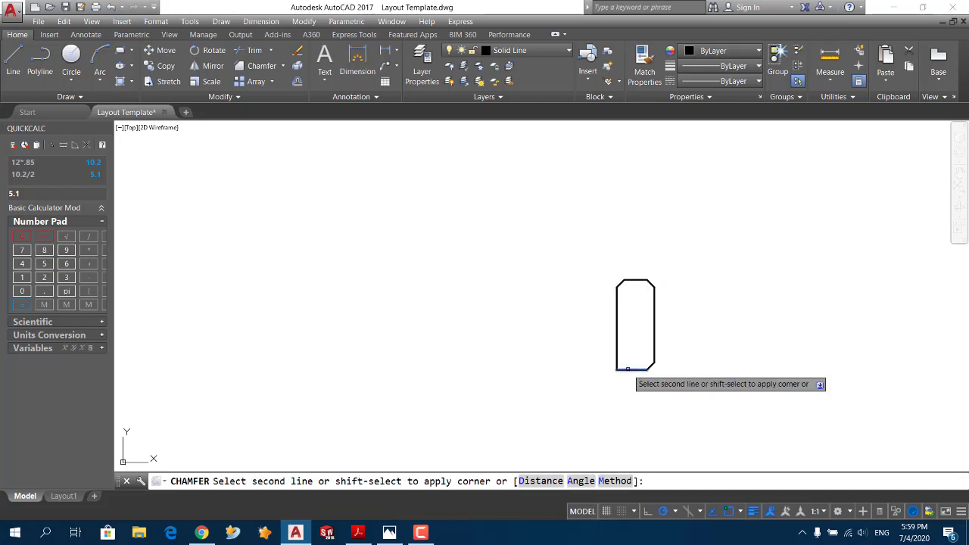
{"action": "left_click", "coordinate": [617, 360]}
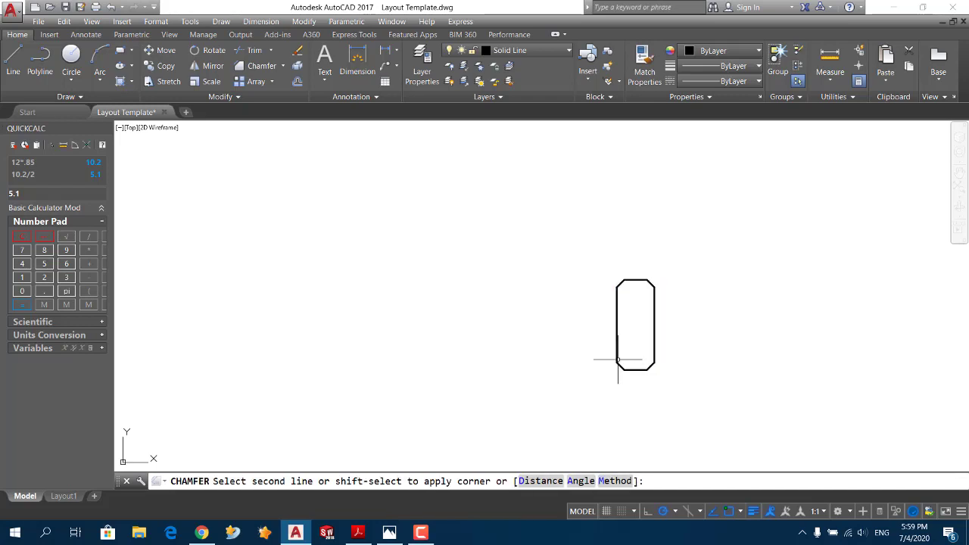
Draw a horizontal line across the pin's chamfer corners to mark the bevel edge.
{"action": "left_click", "coordinate": [13, 57]}
{"action": "left_click", "coordinate": [13, 61]}
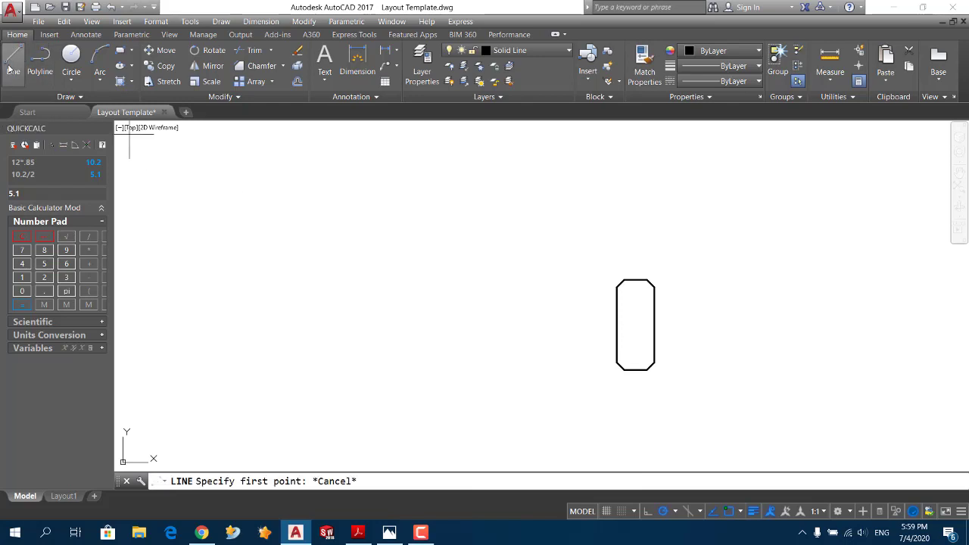
{"action": "left_click", "coordinate": [618, 288]}
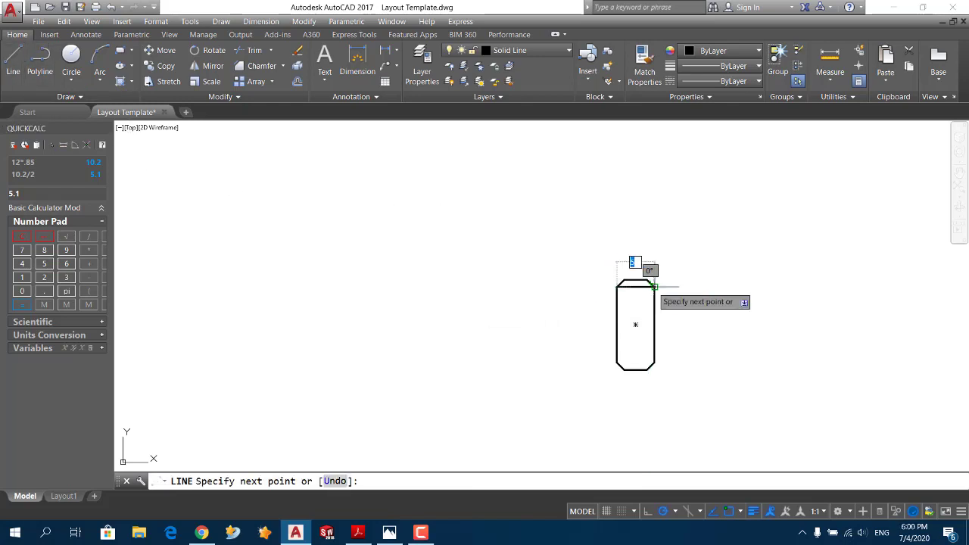
{"action": "left_click", "coordinate": [13, 59]}
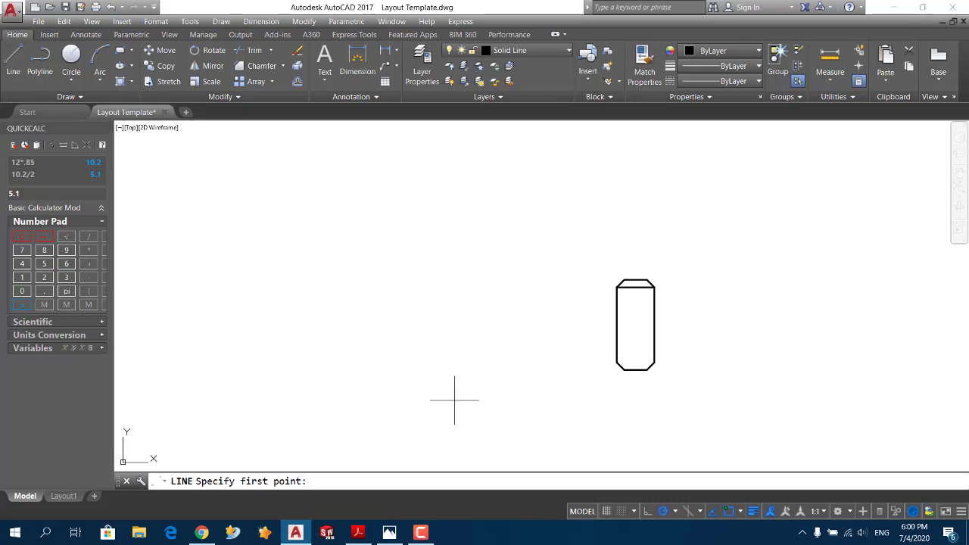
{"action": "left_click", "coordinate": [617, 362]}
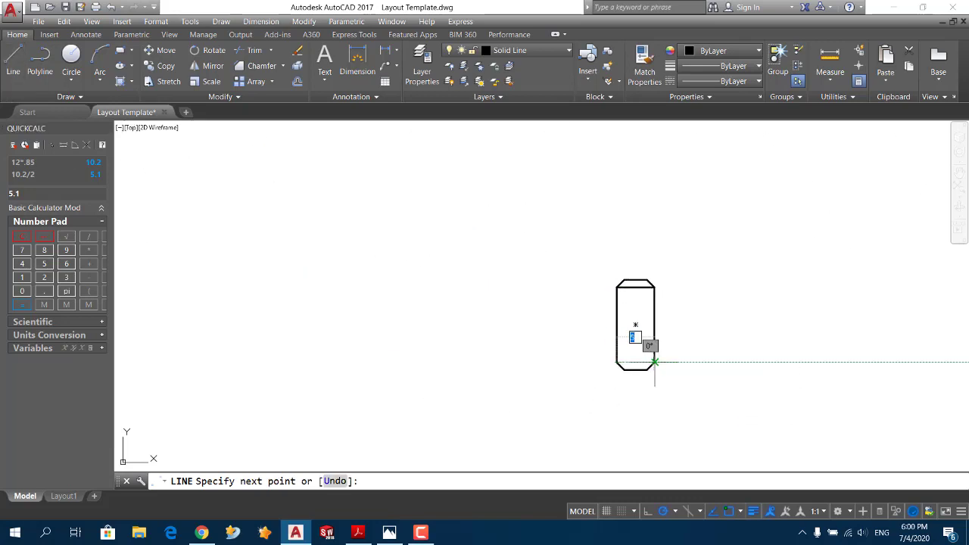
{"action": "key", "text": "Escape"}
{"action": "scroll", "coordinate": [530, 346], "scroll_direction": "down", "scroll_amount": 3}
{"action": "scroll", "coordinate": [532, 350], "scroll_direction": "down", "scroll_amount": 2}
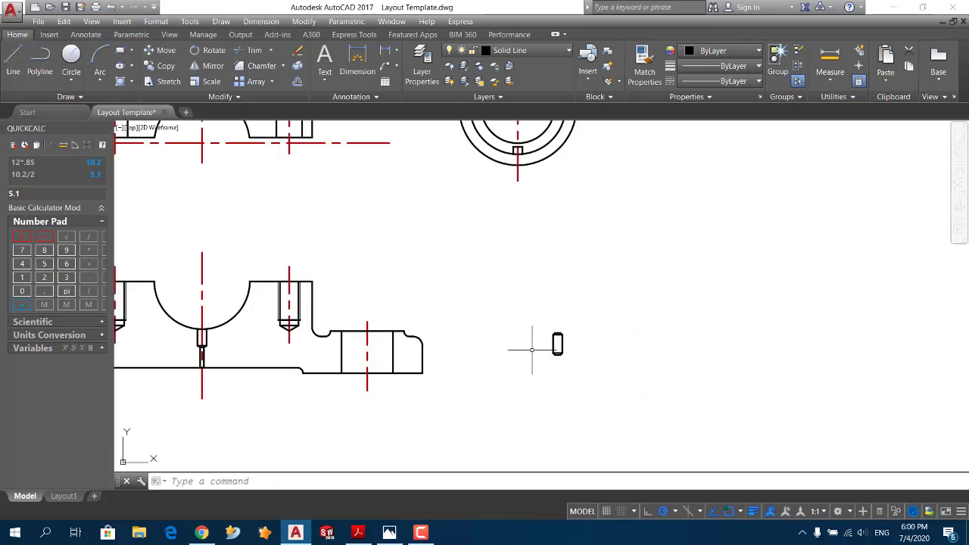
{"action": "middle_click_drag", "start_coordinate": [532, 350], "coordinate": [628, 348]}
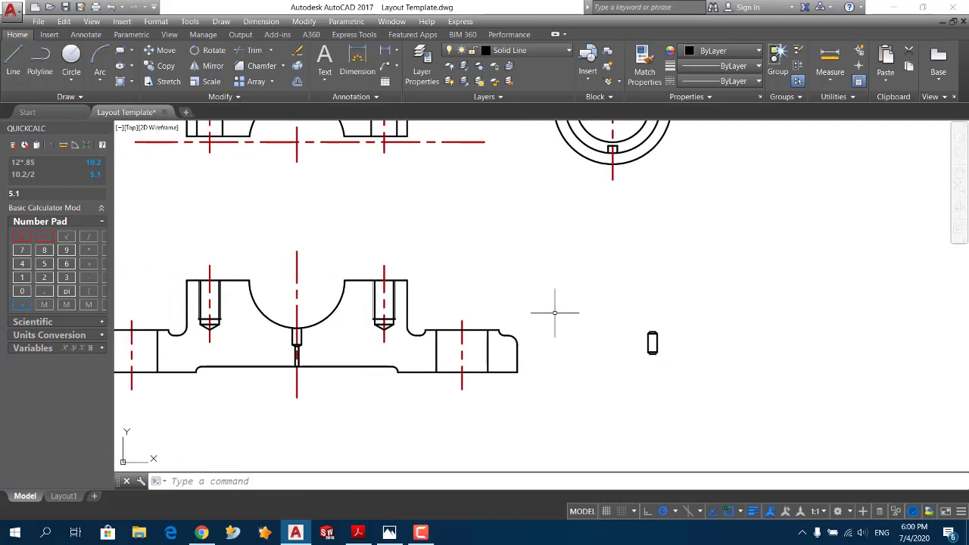
{"action": "mouse_move", "coordinate": [555, 312]}
{"action": "middle_mouse_down"}
{"action": "mouse_move", "coordinate": [616, 411]}
{"action": "mouse_move", "coordinate": [588, 340]}
{"action": "middle_mouse_up"}
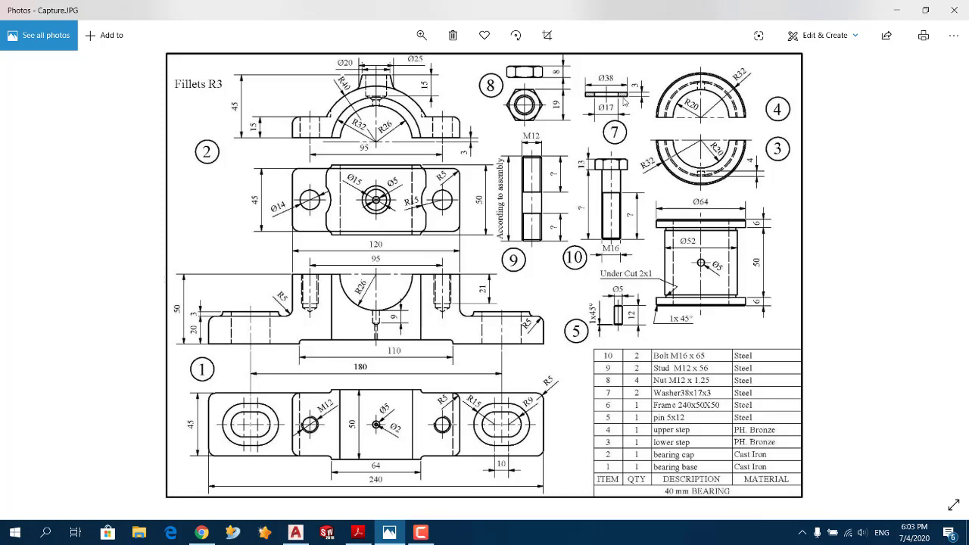
{"action": "left_click", "coordinate": [295, 532]}
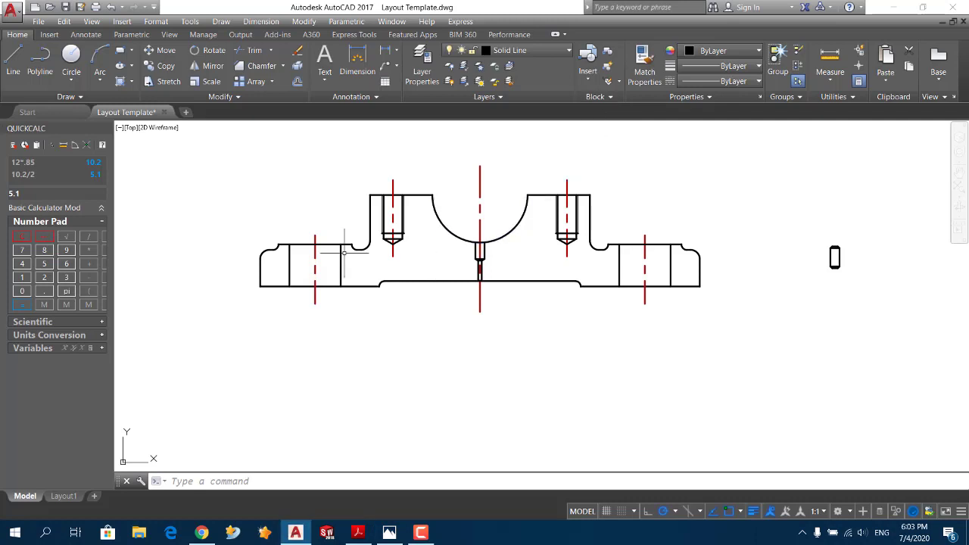
Draw a 38 by 2.5 rectangle just above pin 5's outline as the washer side view.
{"action": "left_click", "coordinate": [120, 50]}
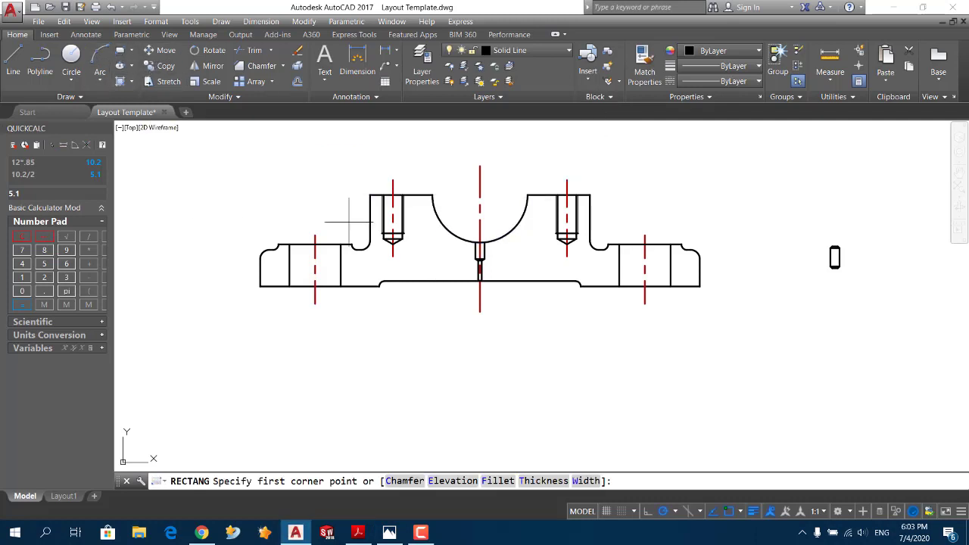
{"action": "scroll", "coordinate": [335, 210], "scroll_direction": "down", "scroll_amount": 3}
{"action": "scroll", "coordinate": [526, 274], "scroll_direction": "down", "scroll_amount": 2}
{"action": "middle_click_drag", "start_coordinate": [525, 275], "coordinate": [324, 335]}
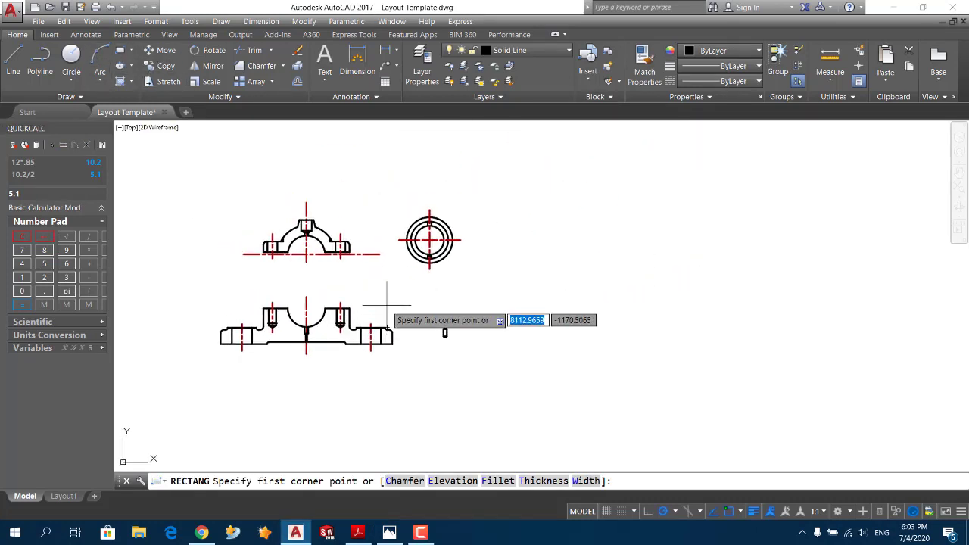
{"action": "scroll", "coordinate": [385, 303], "scroll_direction": "up", "scroll_amount": 4}
{"action": "left_click", "coordinate": [493, 313]}
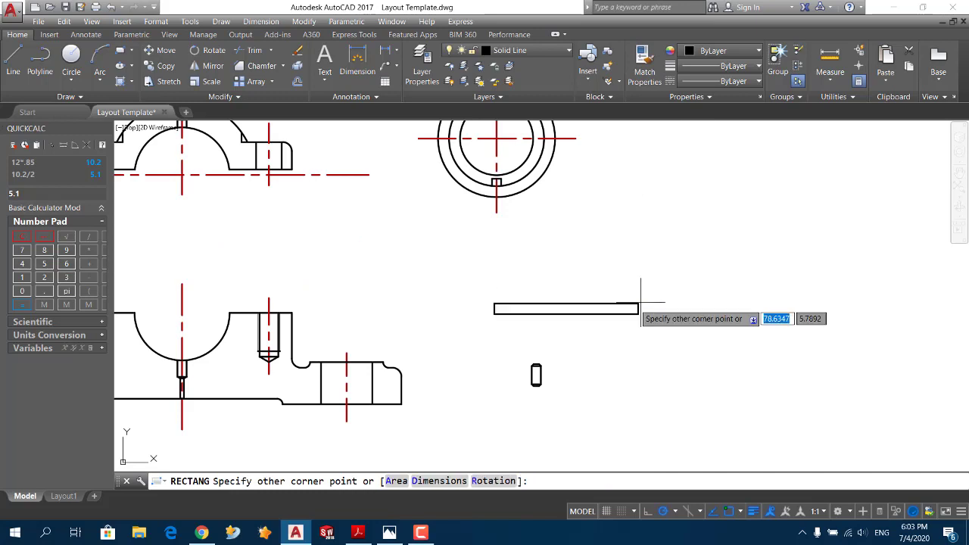
{"action": "type", "text": "38"}
{"action": "key", "text": "Tab"}
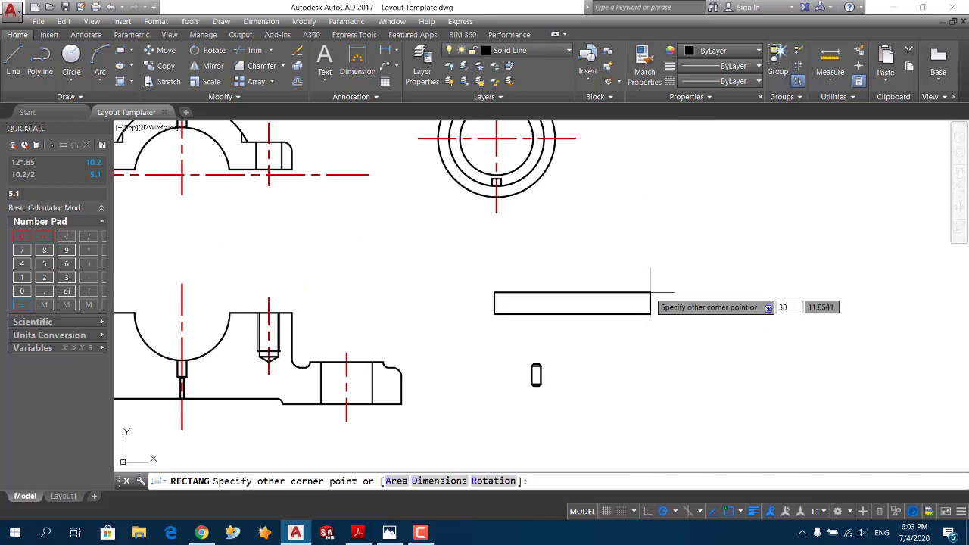
{"action": "type", "text": "2.5"}
{"action": "key", "text": "Return"}
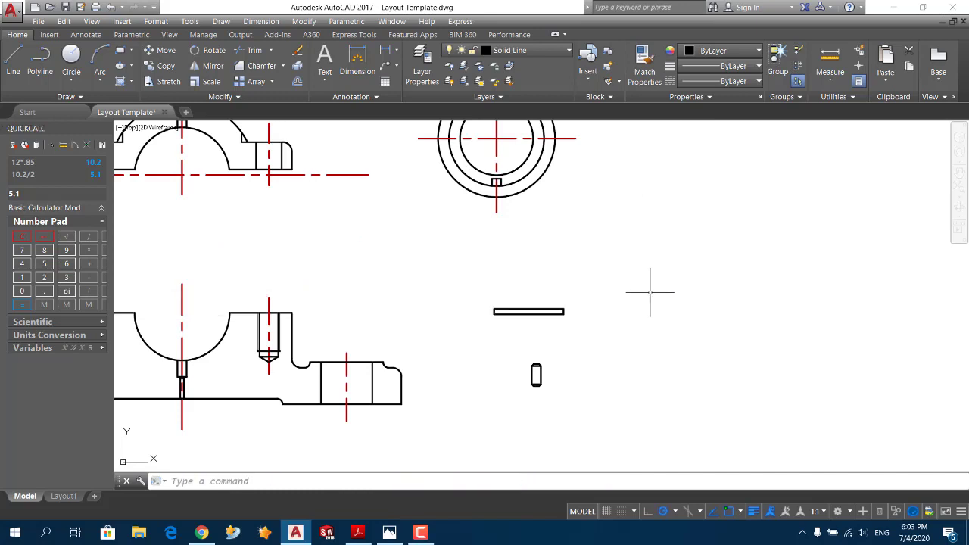
{"action": "scroll", "coordinate": [490, 314], "scroll_direction": "up", "scroll_amount": 5}
{"action": "scroll", "coordinate": [490, 314], "scroll_direction": "up", "scroll_amount": 2}
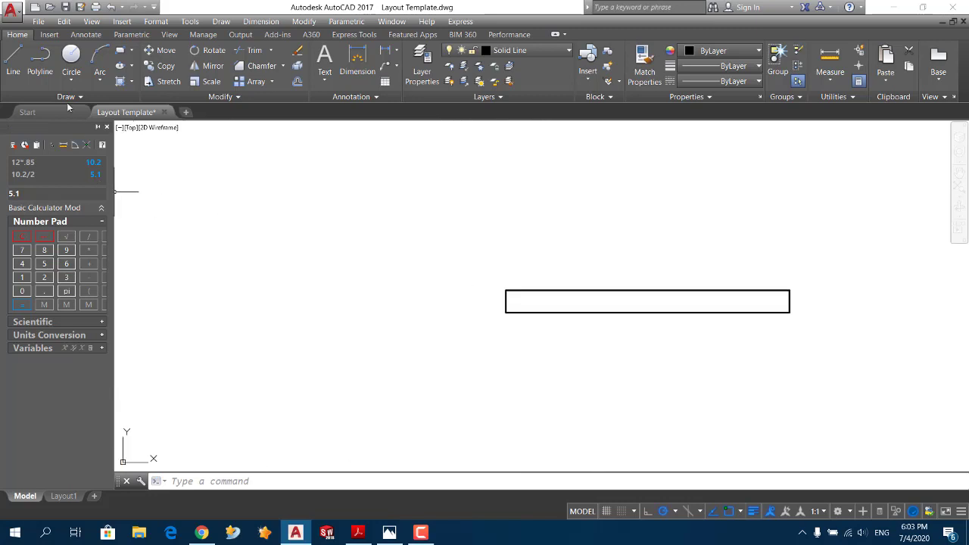
{"action": "left_click", "coordinate": [14, 59]}
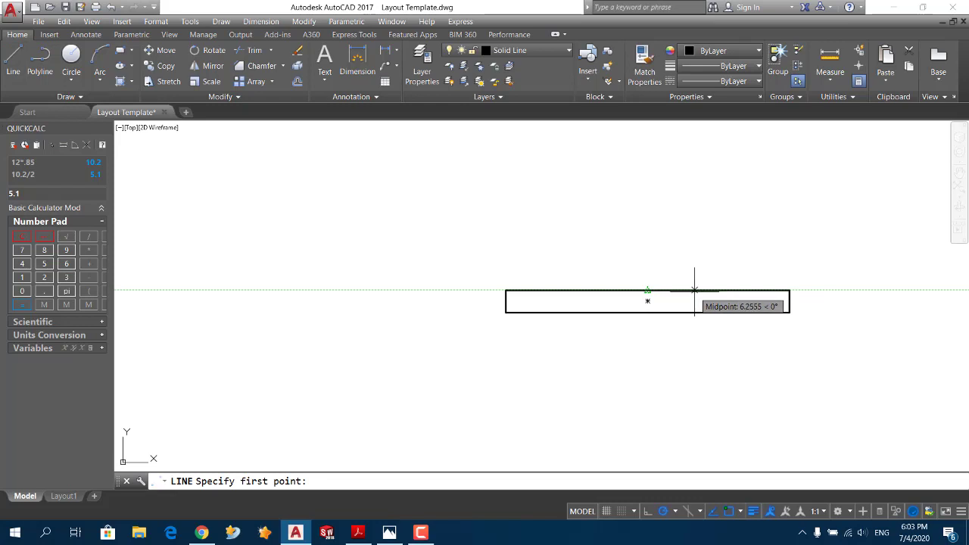
Draw two vertical lines across the washer rectangle, 8.5 either side of centre, marking the Ø17 bore.
{"action": "left_click", "coordinate": [711, 289]}
{"action": "left_click", "coordinate": [712, 312]}
{"action": "key", "text": "Escape"}
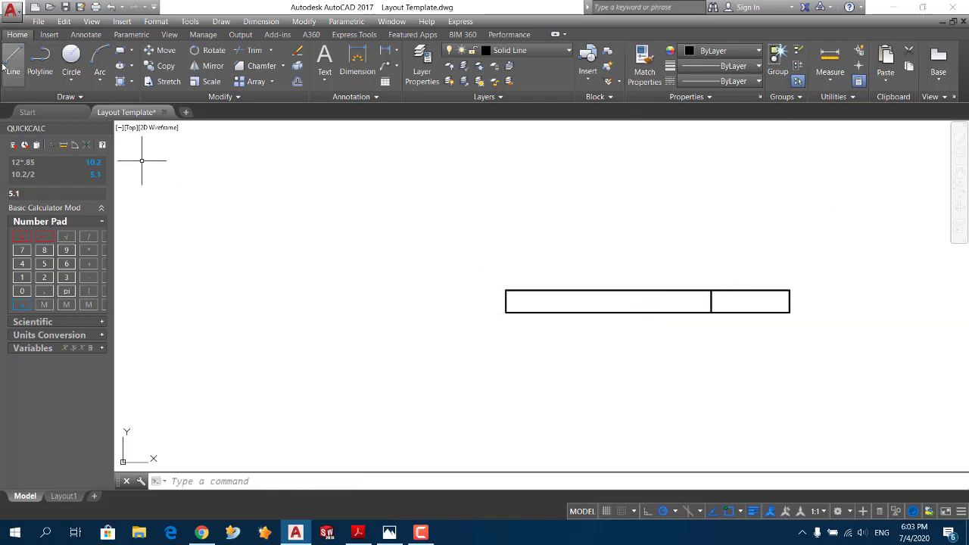
{"action": "left_click", "coordinate": [8, 65]}
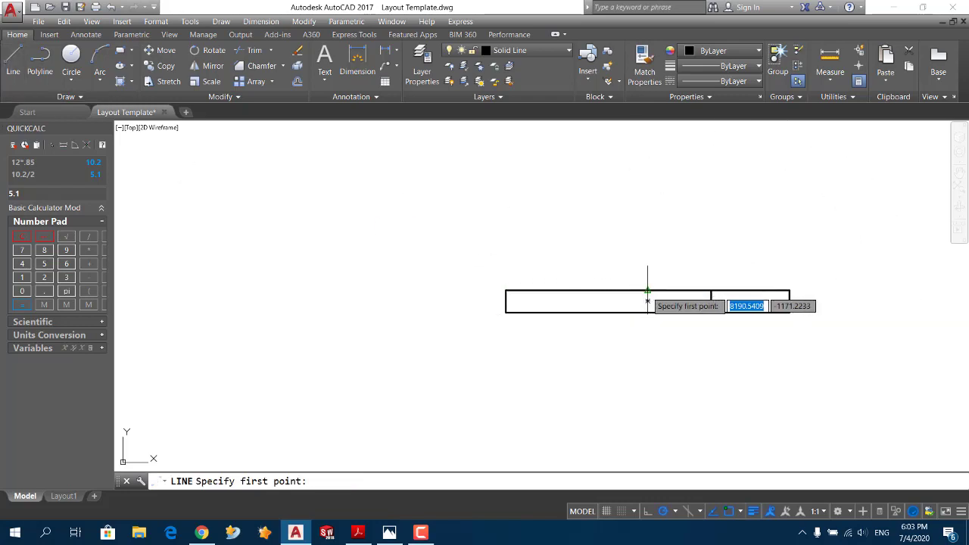
{"action": "type", "text": "8.5"}
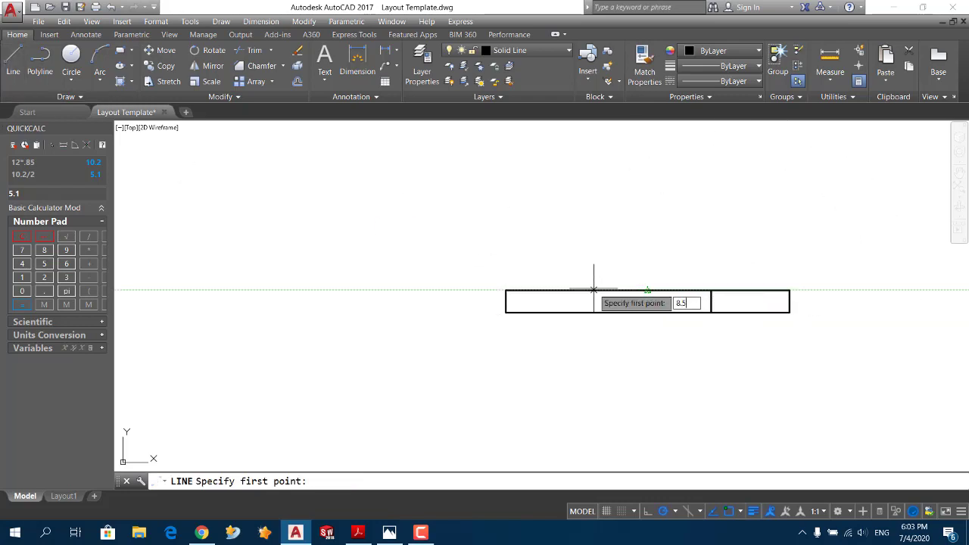
{"action": "key", "text": "Return"}
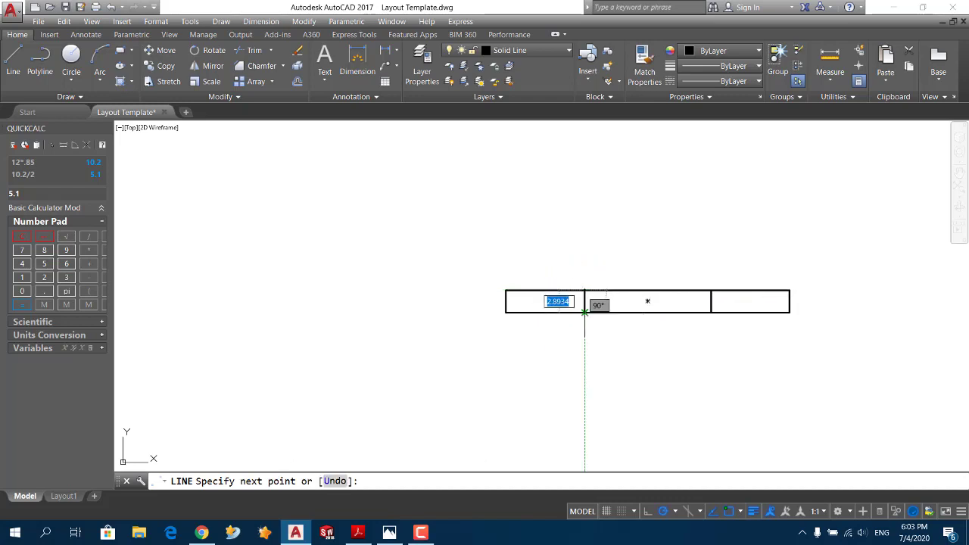
{"action": "left_click", "coordinate": [584, 310]}
{"action": "key", "text": "Return"}
Zoom out and bring up the Capture.JPG reference sheet in Photos.
{"action": "scroll", "coordinate": [507, 336], "scroll_direction": "down", "scroll_amount": 3}
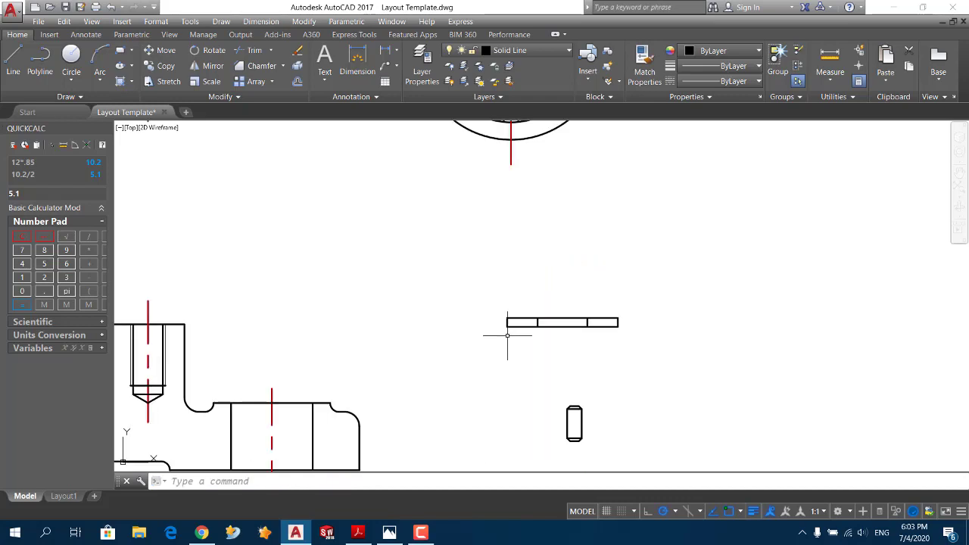
{"action": "scroll", "coordinate": [508, 335], "scroll_direction": "down", "scroll_amount": 2}
{"action": "scroll", "coordinate": [507, 336], "scroll_direction": "down", "scroll_amount": 2}
{"action": "scroll", "coordinate": [500, 333], "scroll_direction": "down", "scroll_amount": 1}
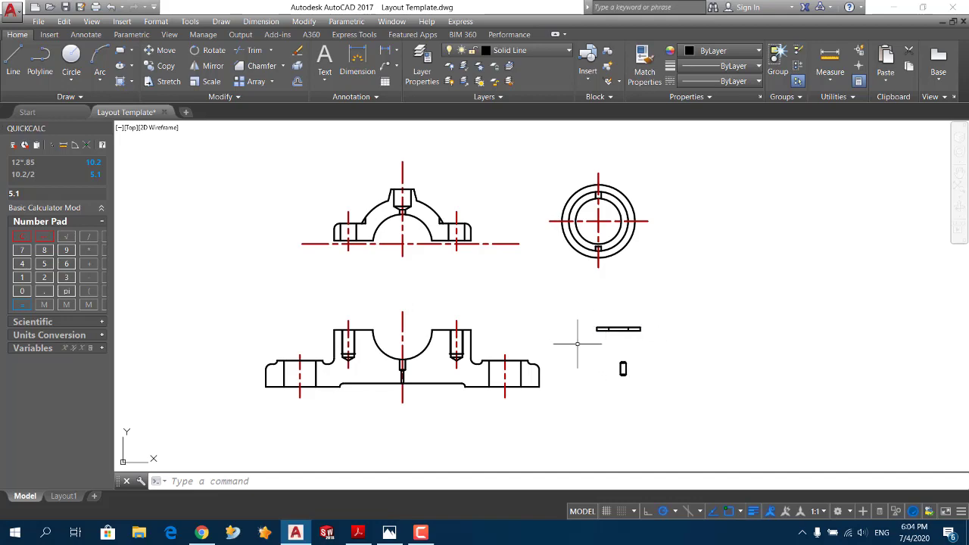
{"action": "key", "text": "alt+Tab"}
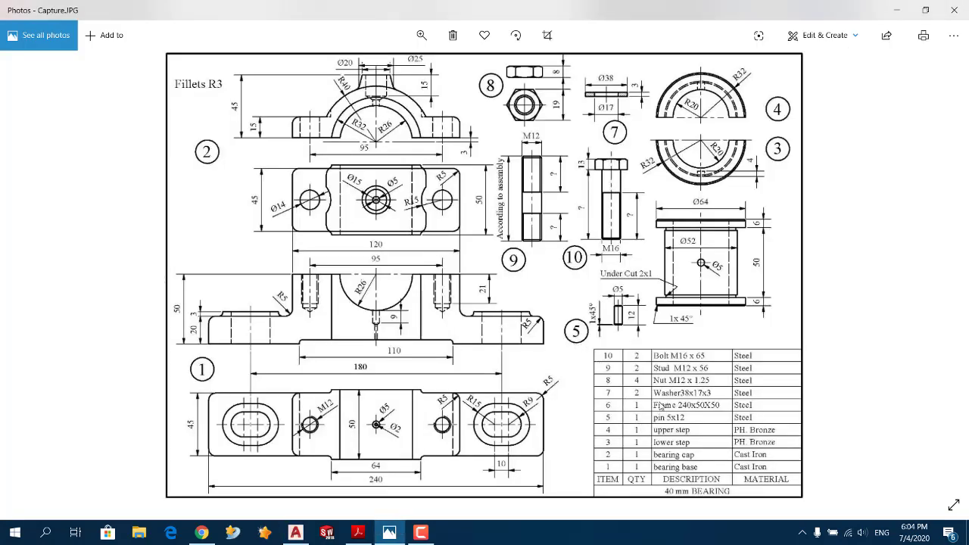